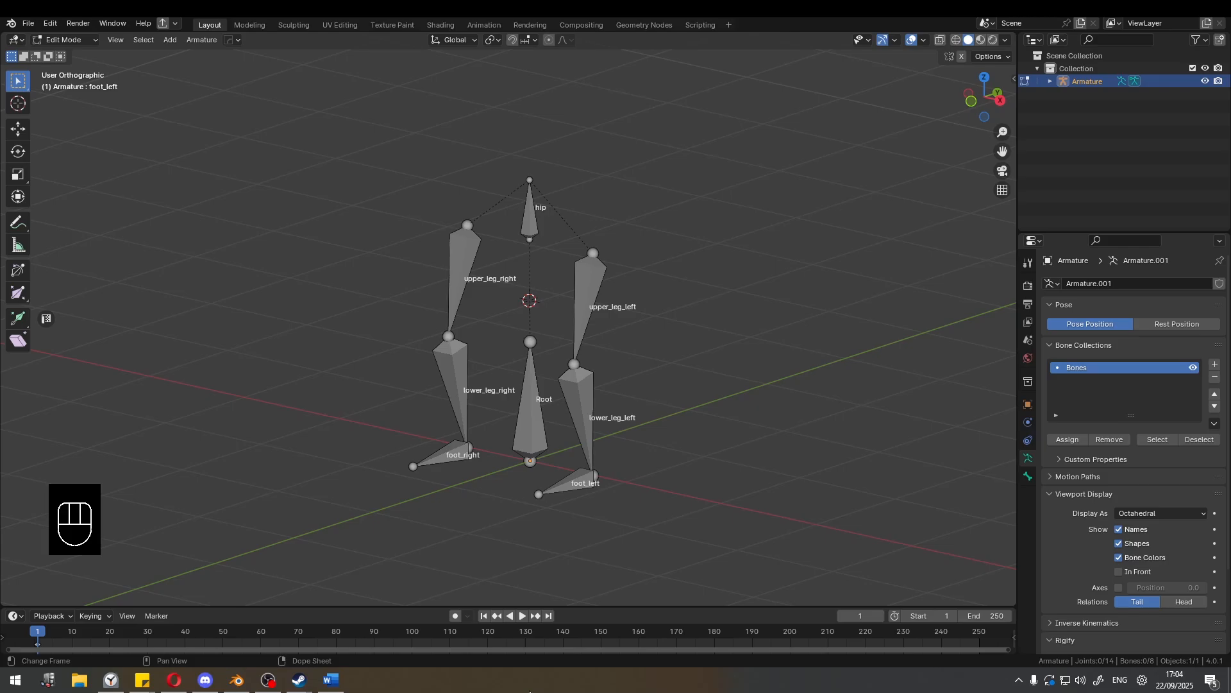
Switch the leg armature from Edit Mode to Pose Mode.
middle_drag(706, 248, 673, 235)
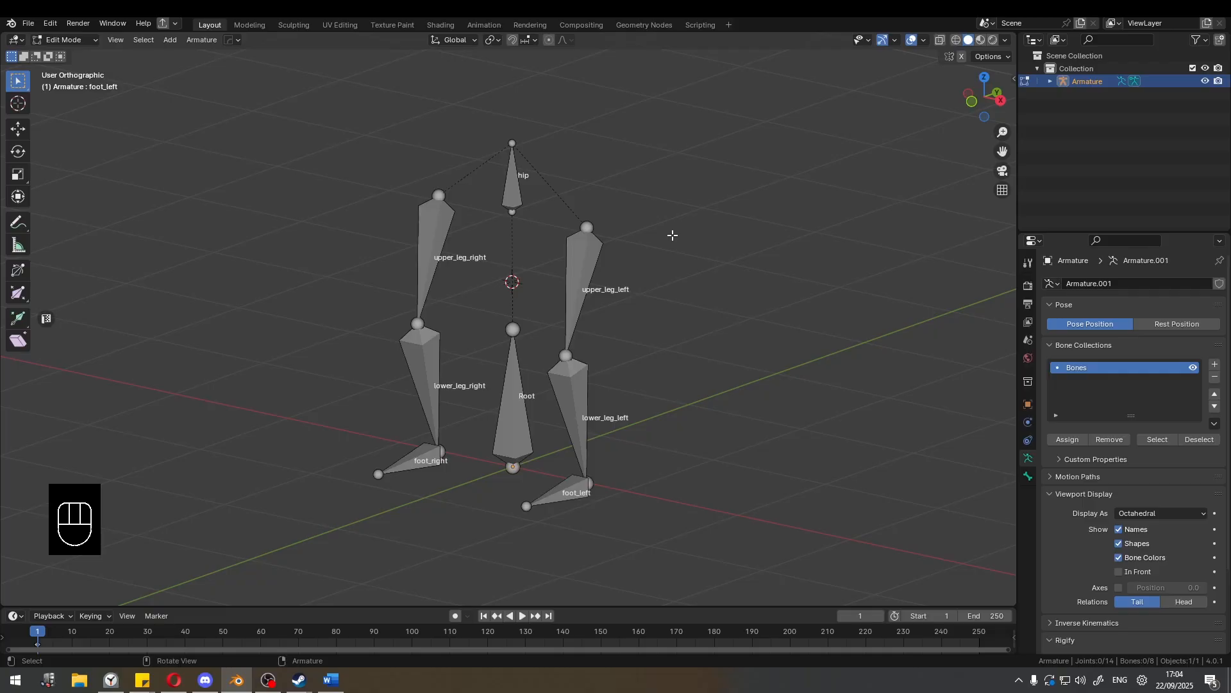
shift+middle_drag(577, 264, 555, 257)
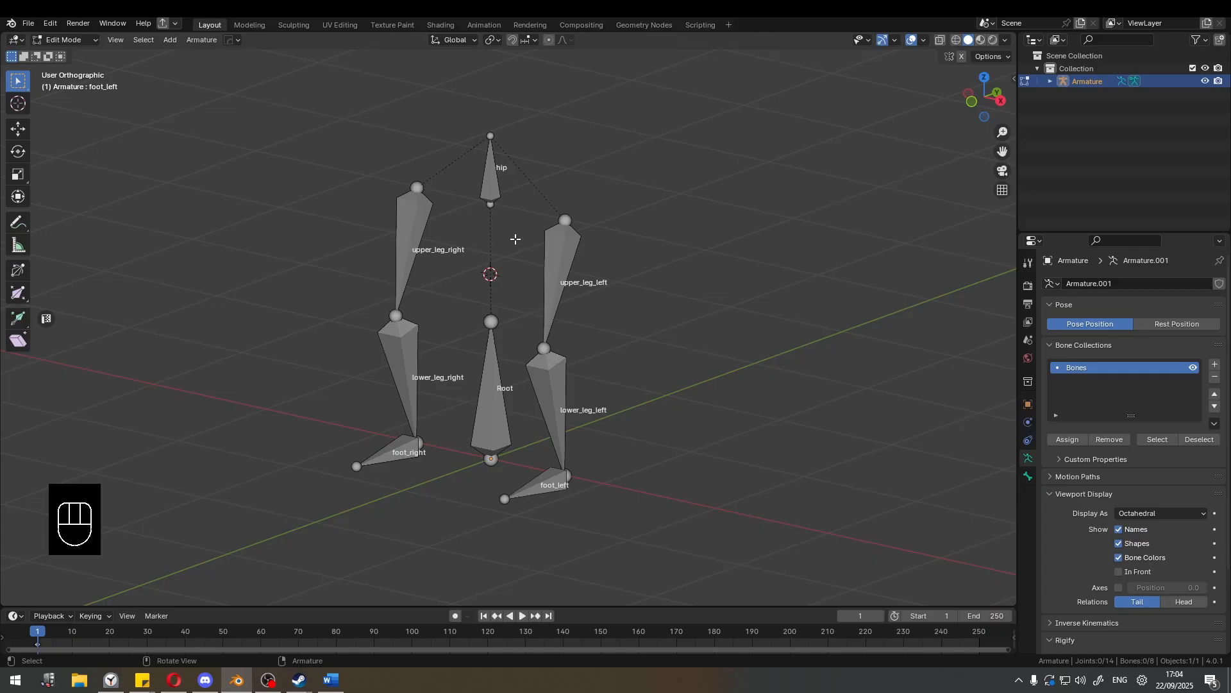
middle_drag(519, 172, 598, 233)
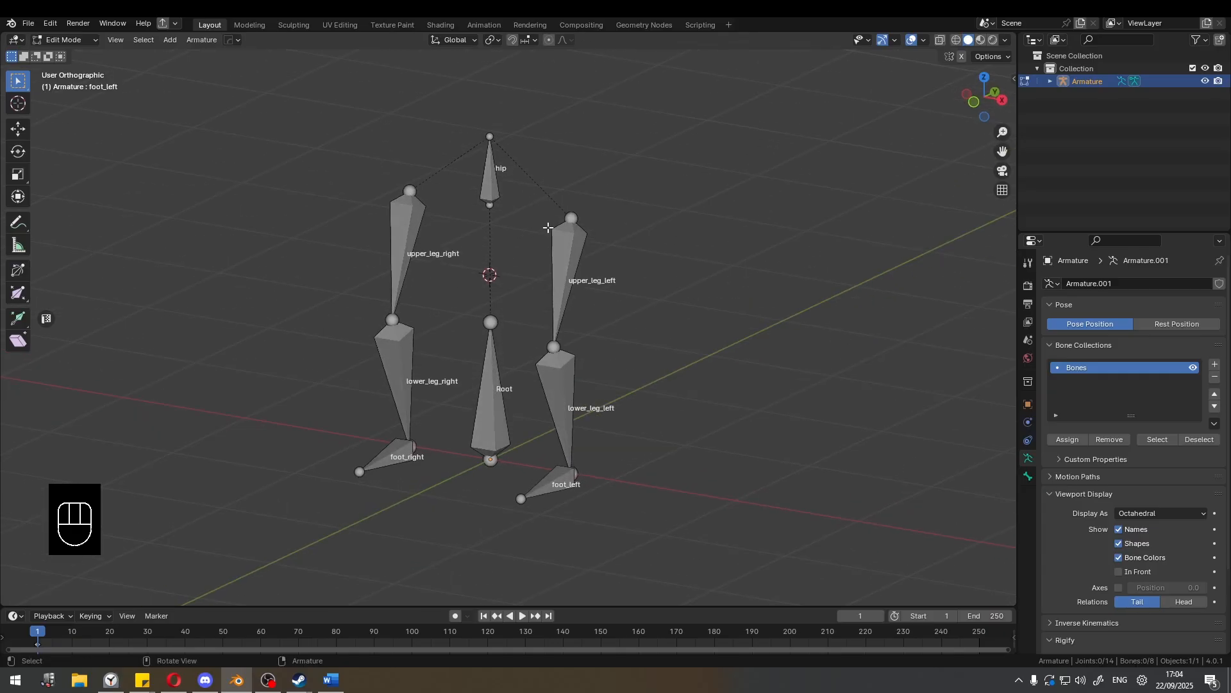
key(ctrl+Tab)
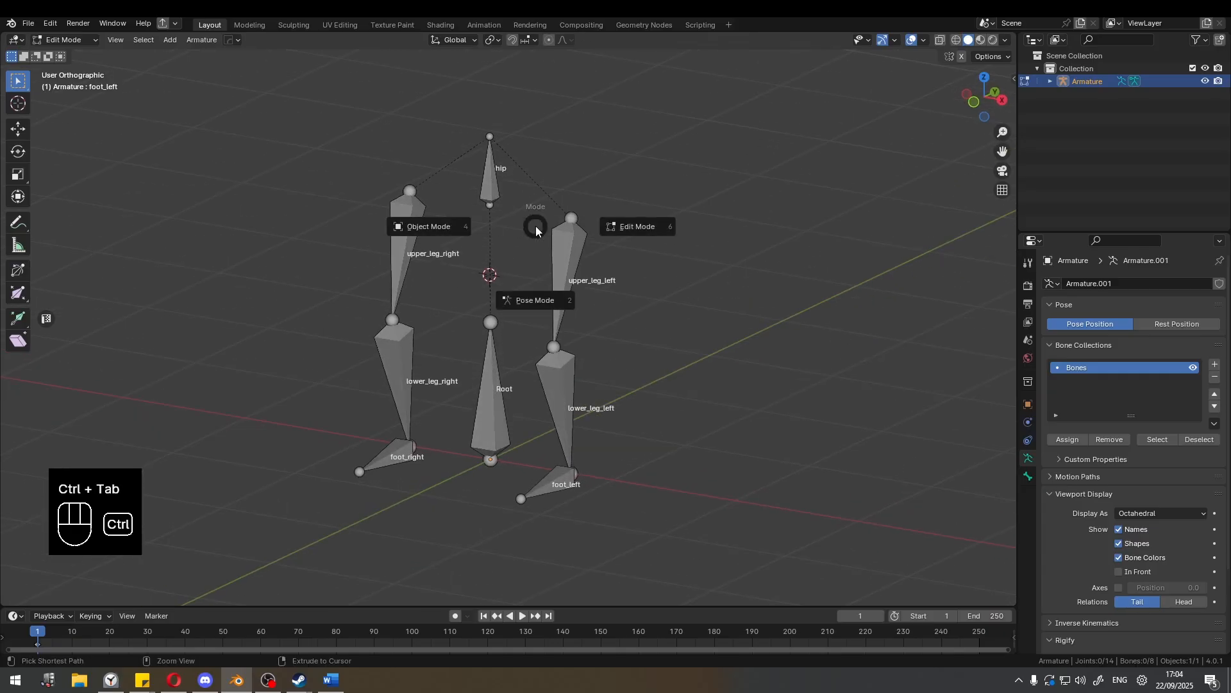
click(543, 299)
Rotate the upper_leg_left bone -41.5° about the global X axis.
click(583, 286)
shift+middle_drag(583, 282, 517, 273)
click(545, 258)
scroll(518, 277, up, 2)
key(r)
key(x)
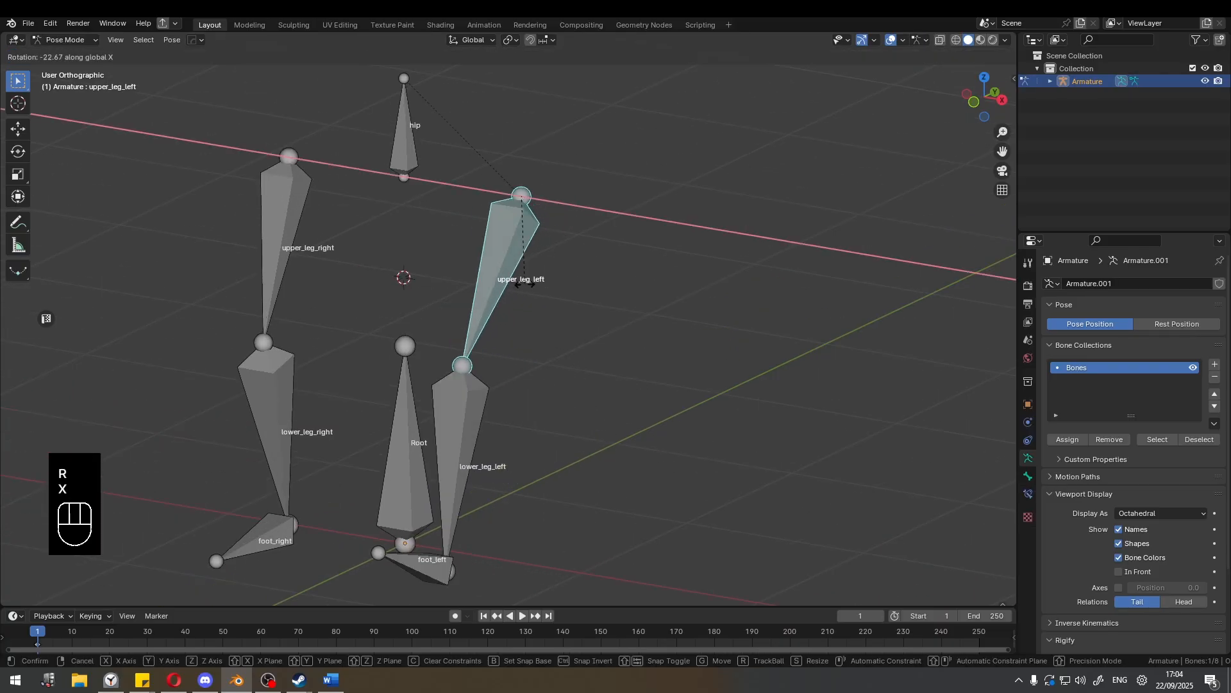
key(r)
click(508, 300)
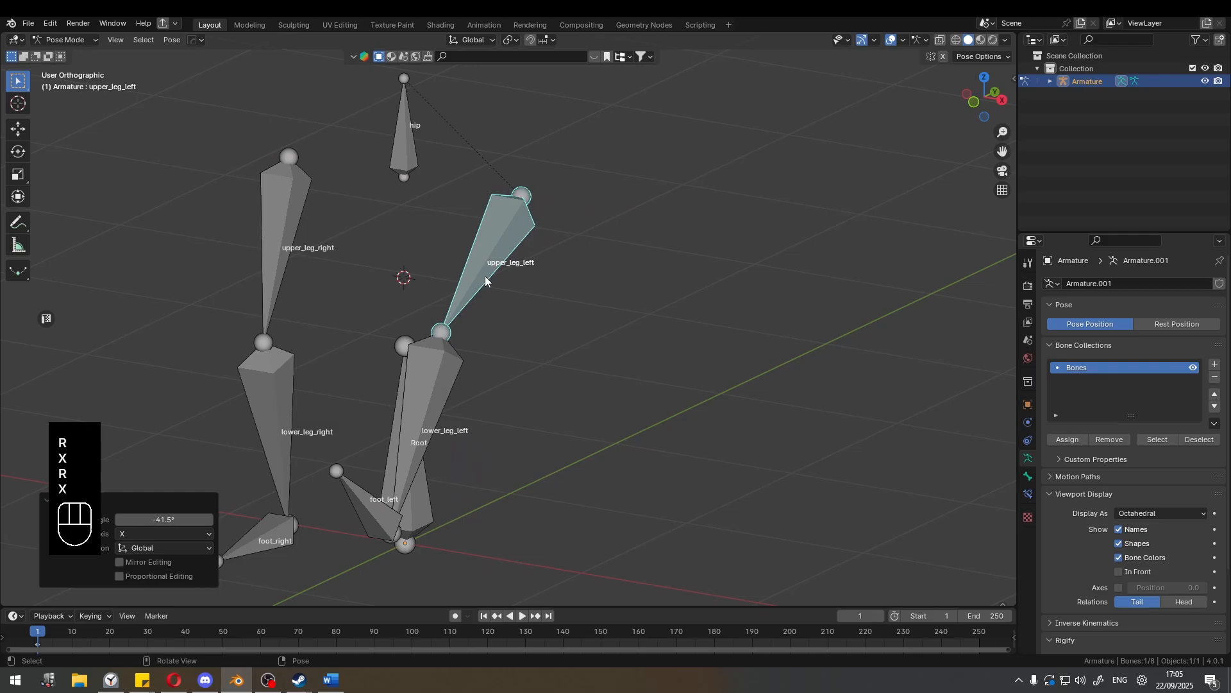
middle_drag(500, 298, 458, 312)
shift+middle_drag(457, 311, 574, 262)
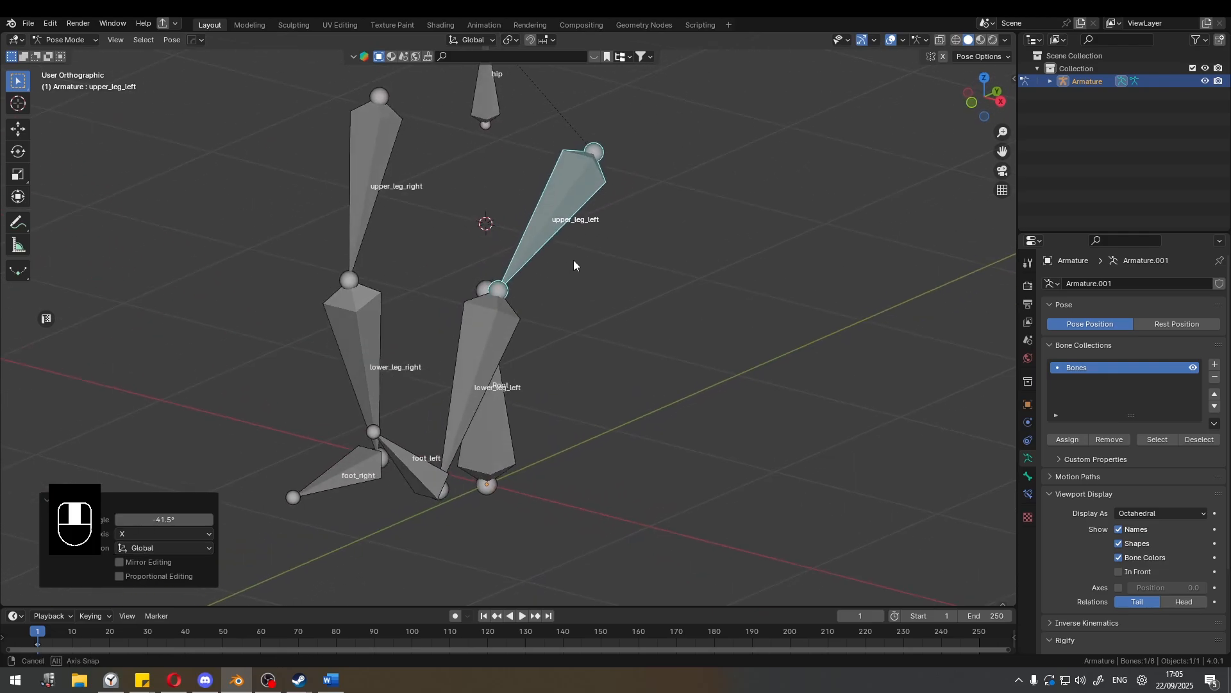
Rotate lower_leg_left 57.4° about the global X axis, and rotate foot_left about X so that it points downward.
click(510, 321)
key(r)
key(x)
click(611, 168)
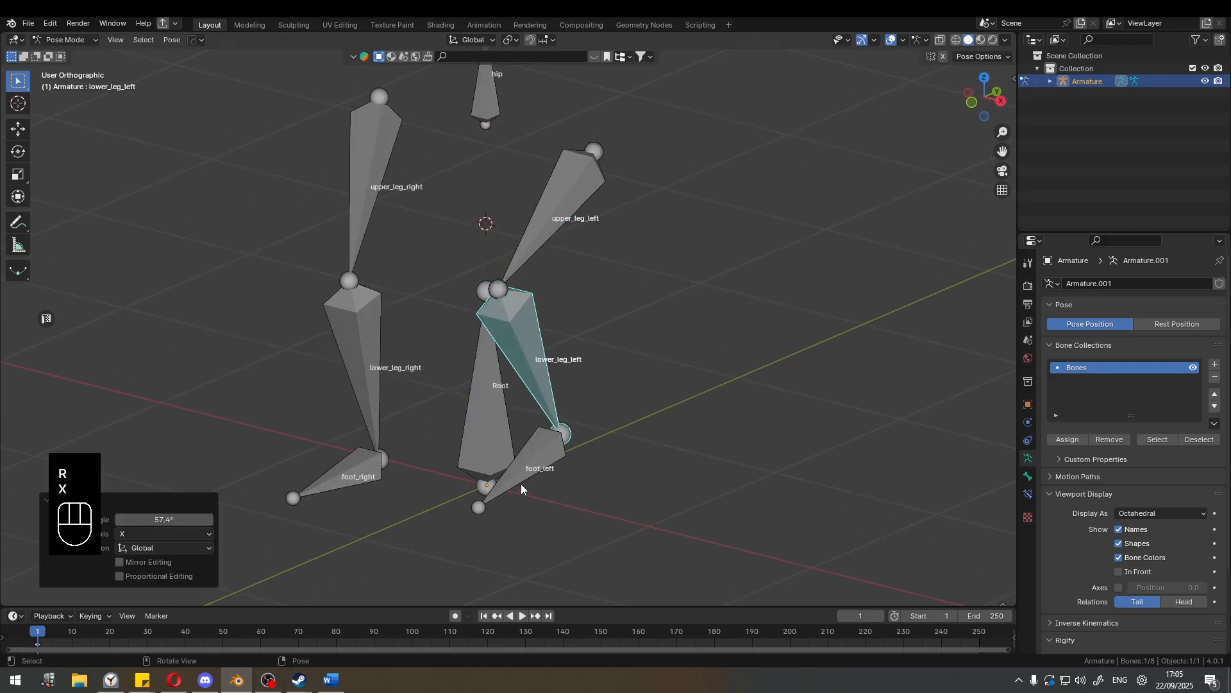
click(521, 487)
key(r)
key(x)
click(622, 344)
Clear the pose rotations of foot_left, lower_leg_left and upper_leg_left.
click(559, 422)
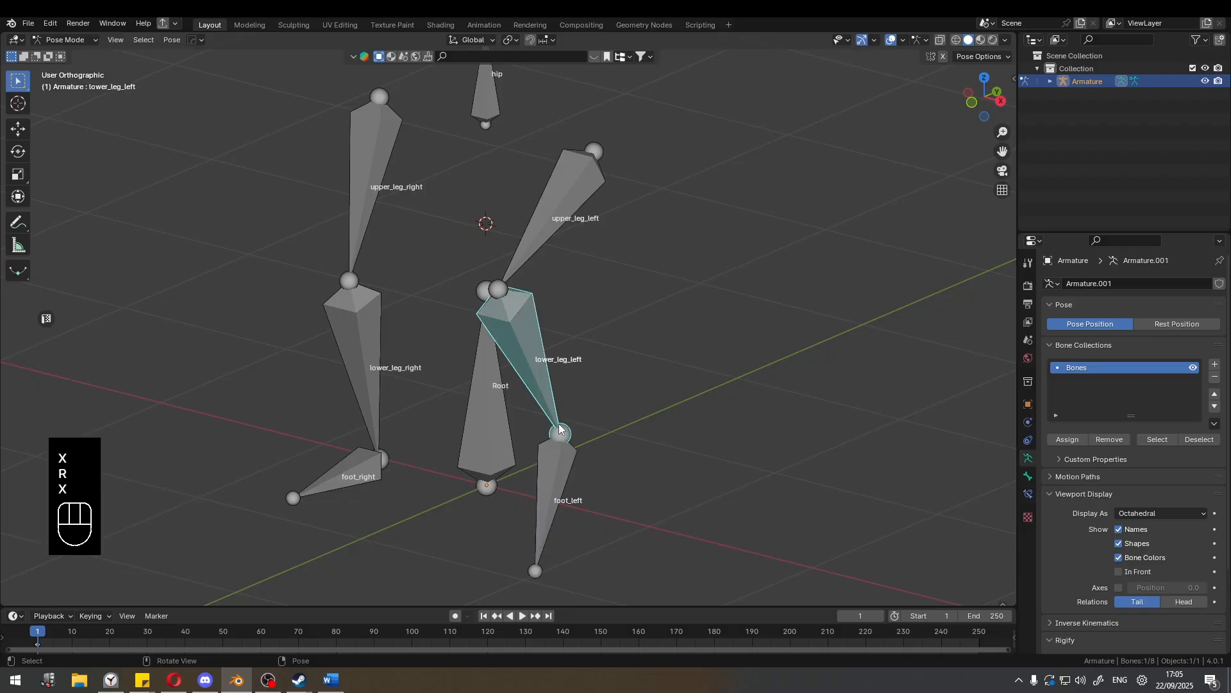
click(560, 460)
key(alt+r)
click(541, 382)
key(alt+r)
click(571, 227)
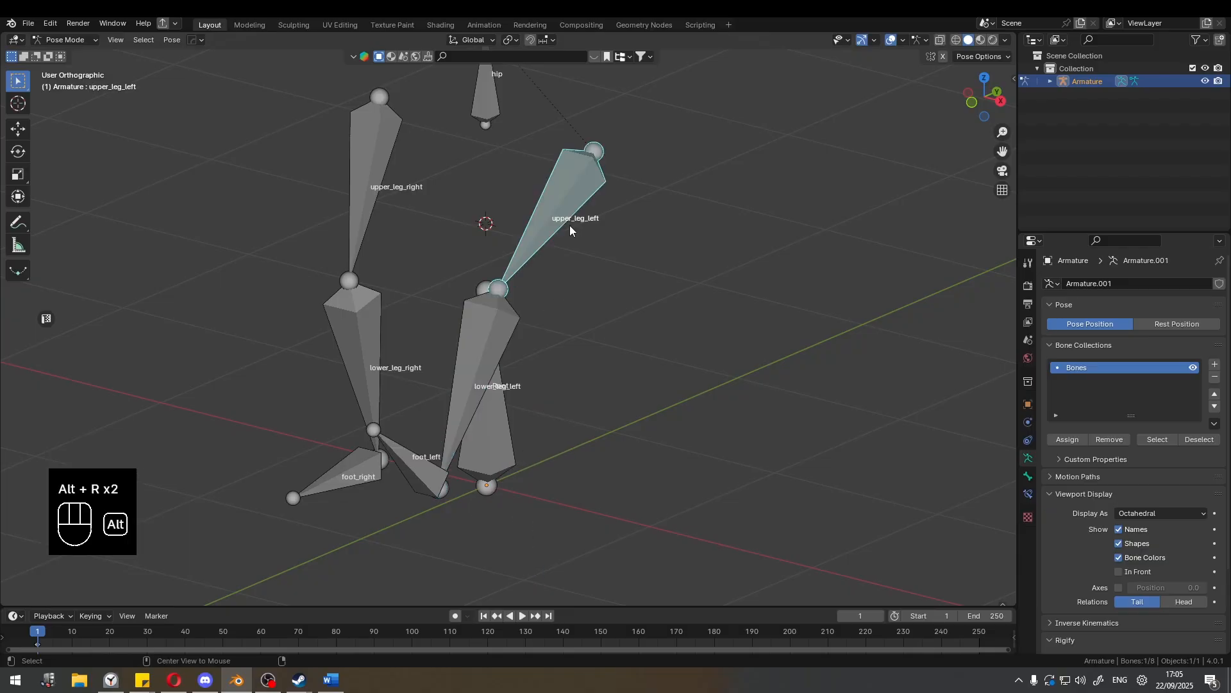
key(alt+r)
Examine the left leg's bone chain from foot_left up to upper_leg_left.
click(568, 530)
middle_drag(570, 505, 552, 493)
scroll(565, 445, down, 2)
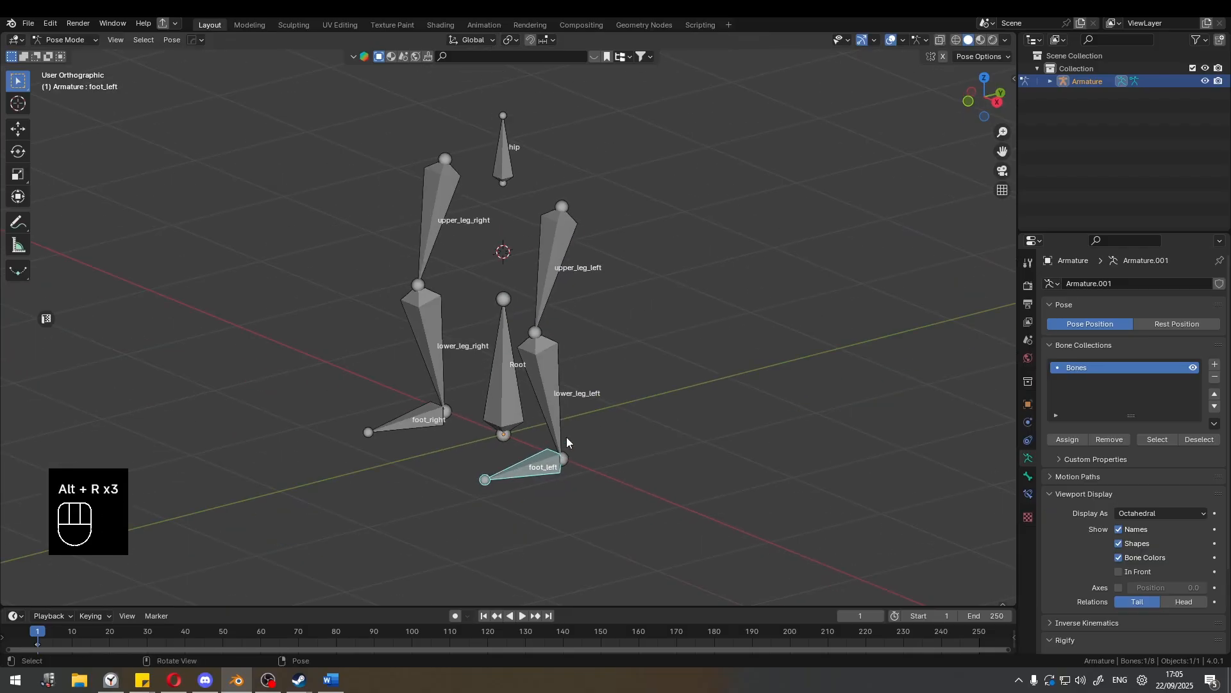
shift+middle_drag(569, 383, 569, 378)
shift+middle_drag(556, 423, 557, 418)
scroll(553, 529, up, 2)
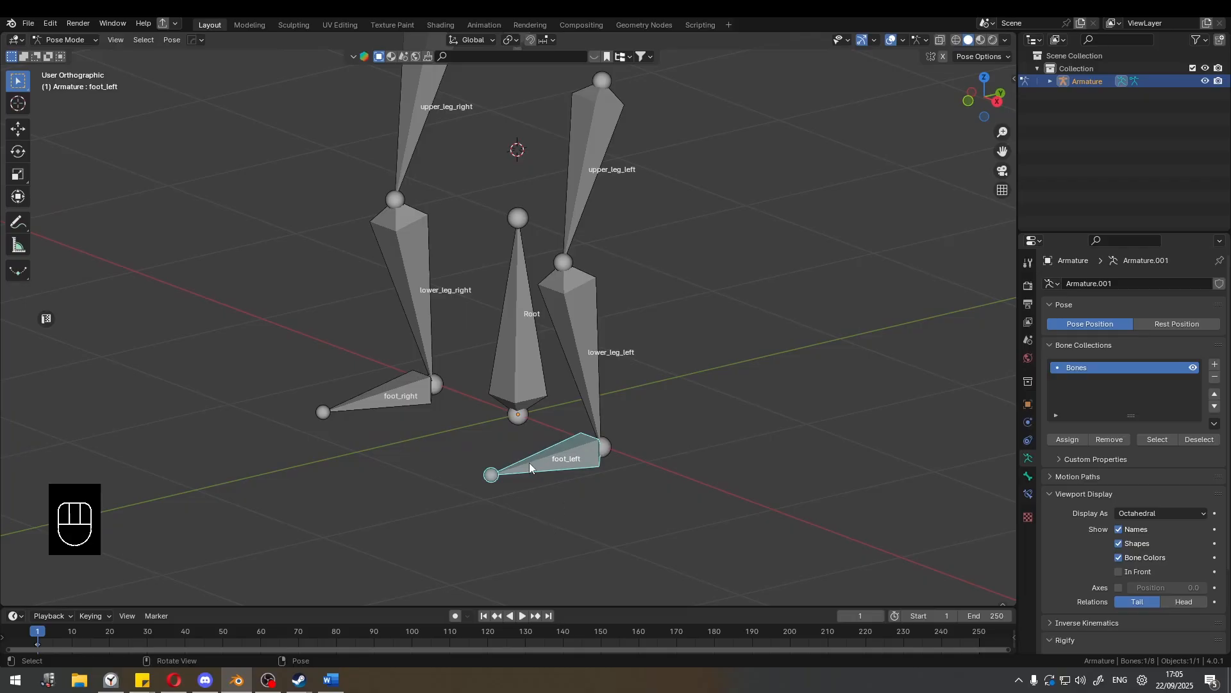
click(487, 465)
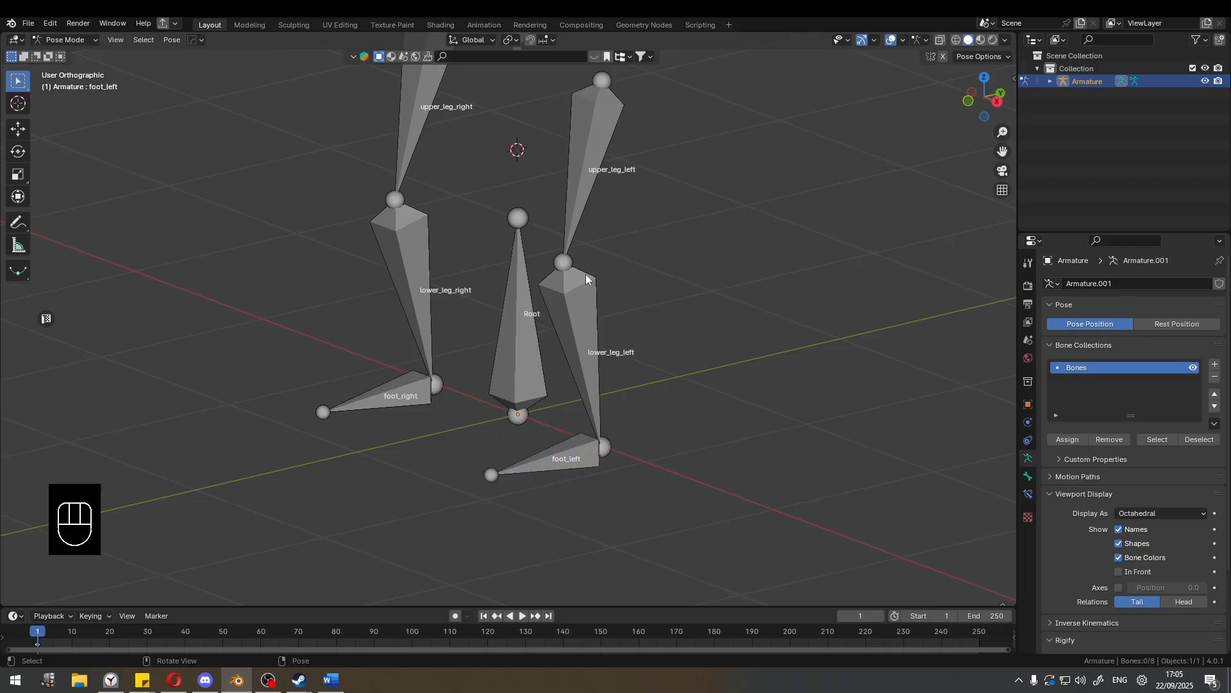
shift+middle_drag(586, 275, 579, 345)
middle_drag(557, 531, 572, 418)
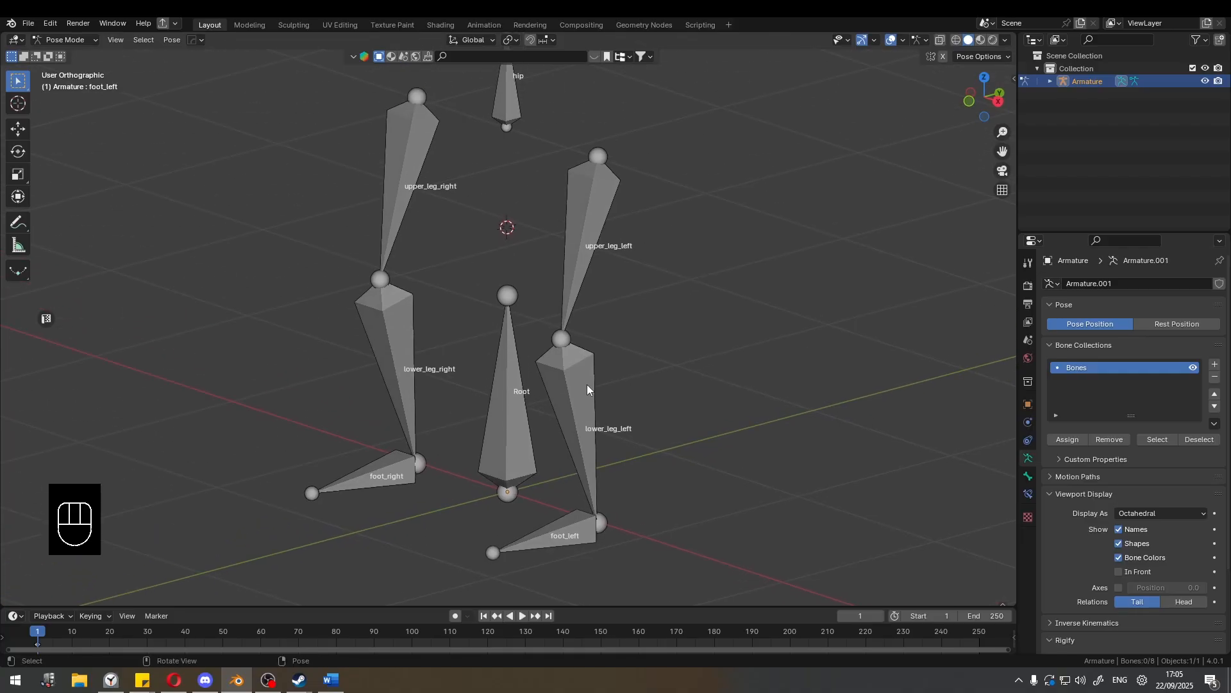
Sketch temporary annotation strokes along the left leg between the foot and the upper leg.
click(550, 540)
click(463, 557)
key(d)
drag(602, 514, 618, 200)
mouse_move(618, 199)
right_down()
mouse_move(601, 241)
mouse_move(609, 577)
right_up()
Rotate the upper_leg_left bone -28.5° about the global X axis.
click(602, 206)
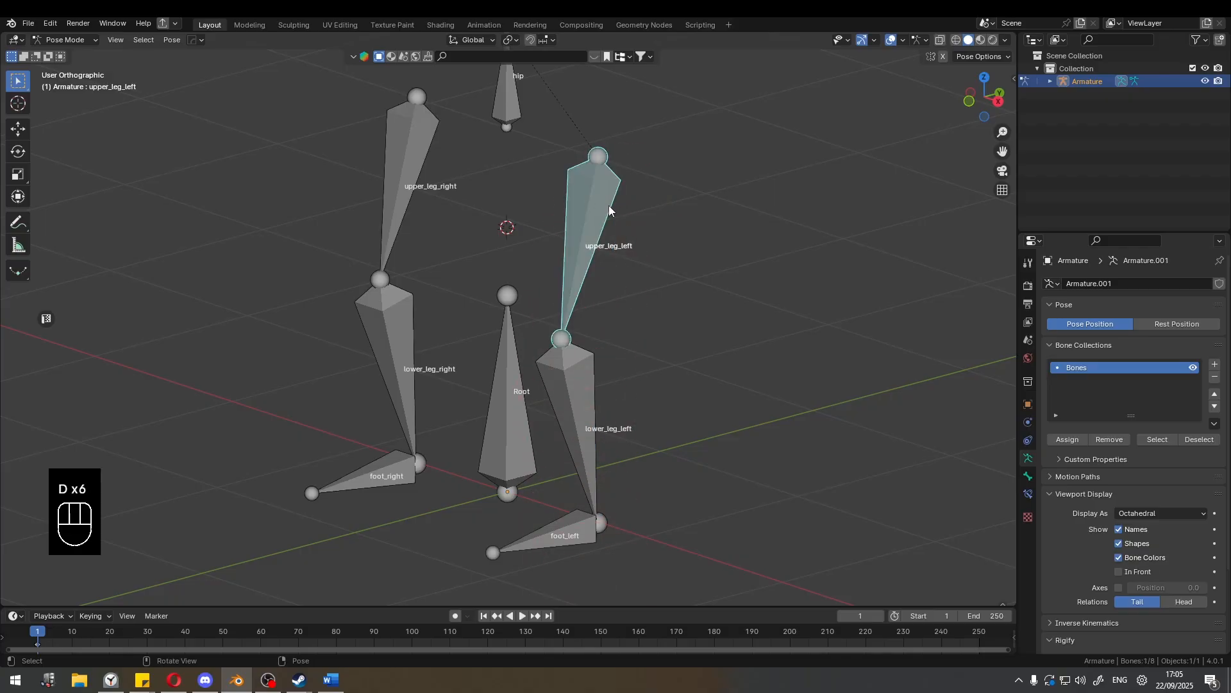
key(r)
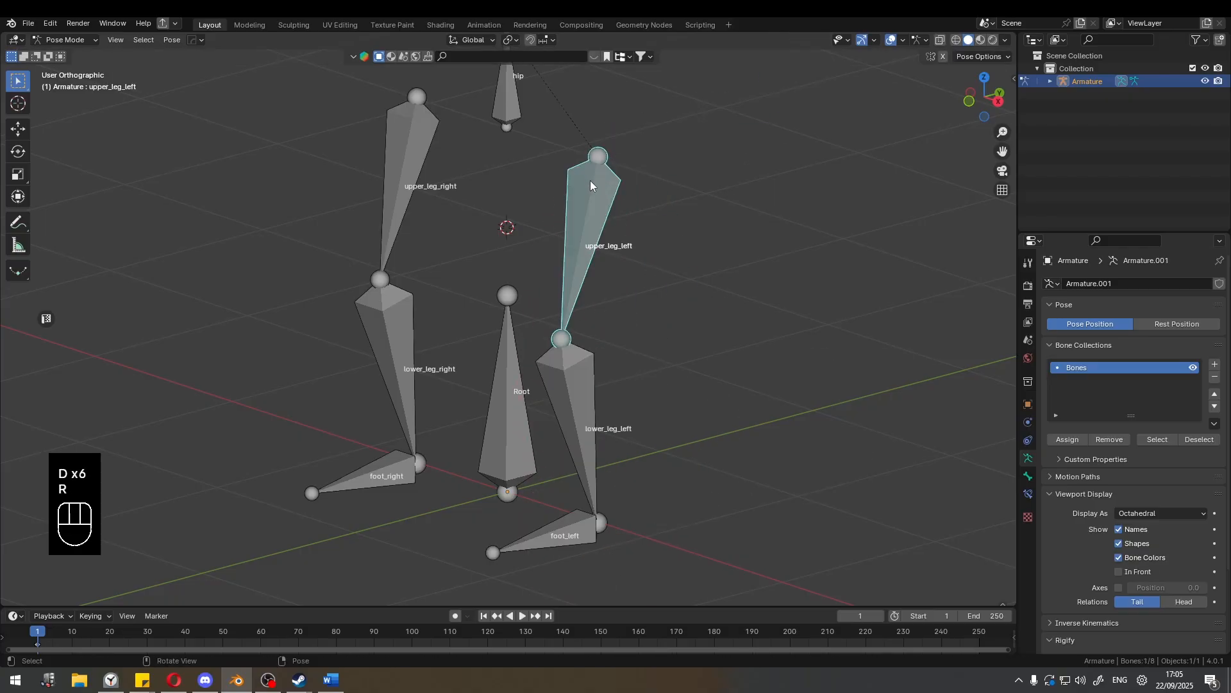
key(d)
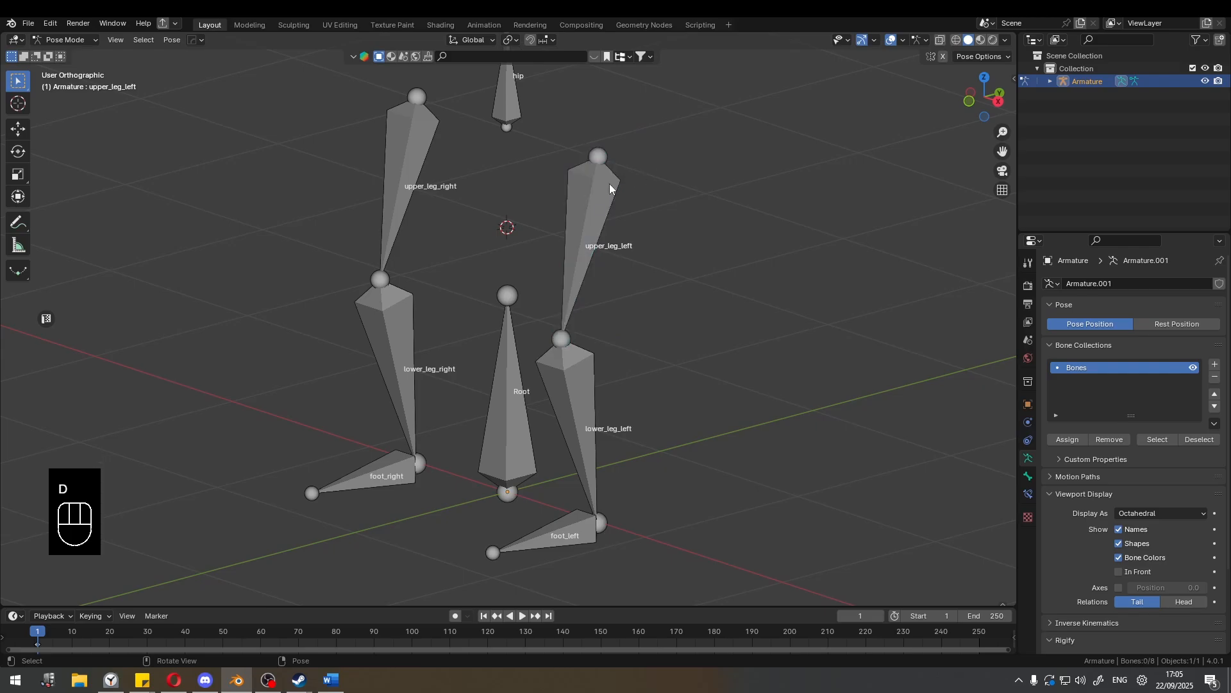
key(r)
key(x)
click(549, 276)
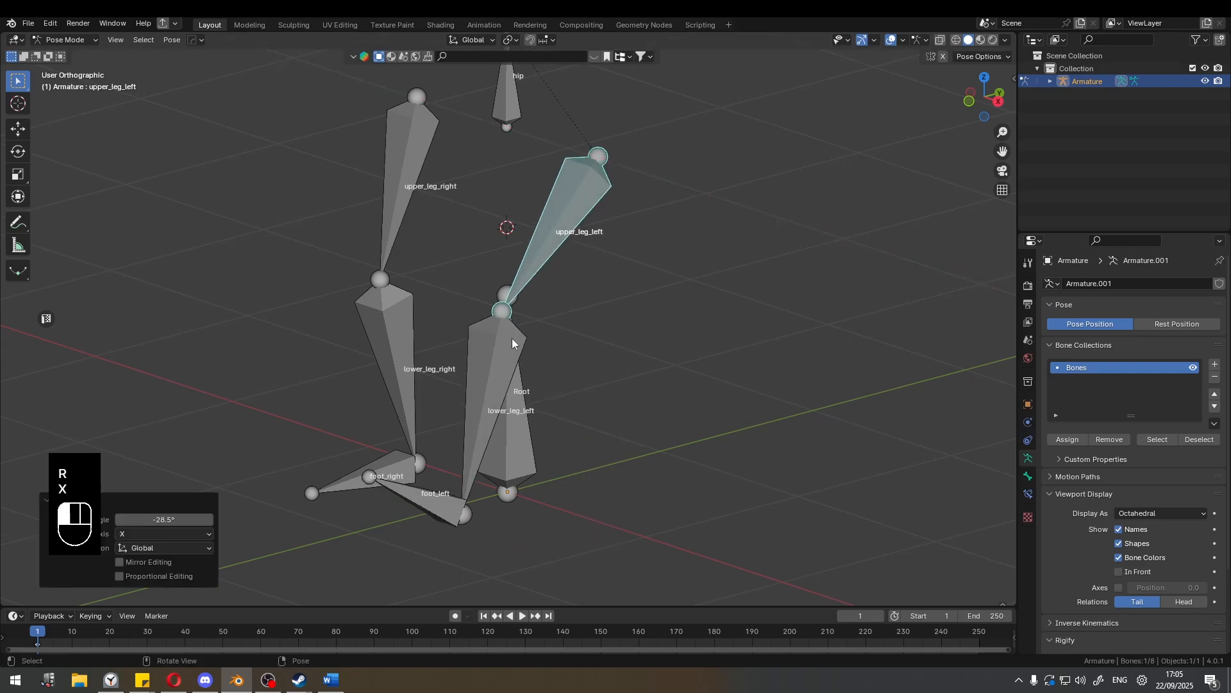
Rotate lower_leg_left forward about the global X axis, and try to rotate foot_left about X as well.
click(512, 337)
key(r)
key(x)
click(649, 229)
click(542, 482)
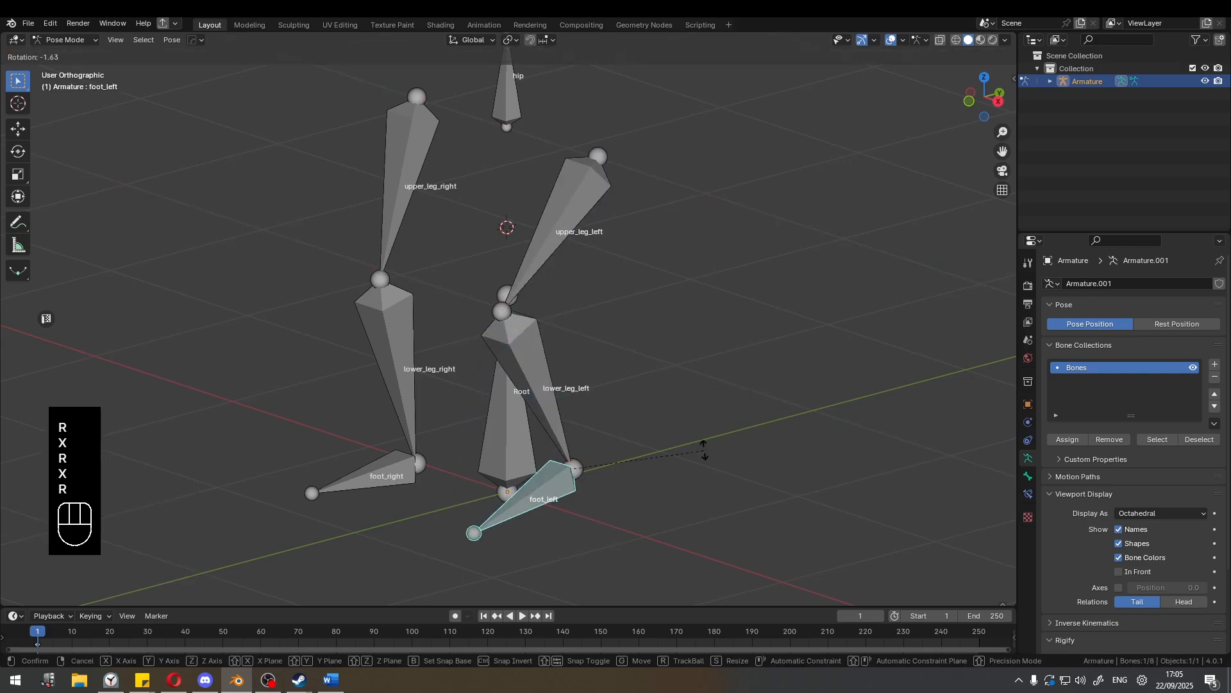
key(r)
key(x)
right_click(602, 429)
Reset the rotations of all three left leg bones, from the foot up to the upper leg.
key(alt+r)
click(548, 413)
key(alt+r)
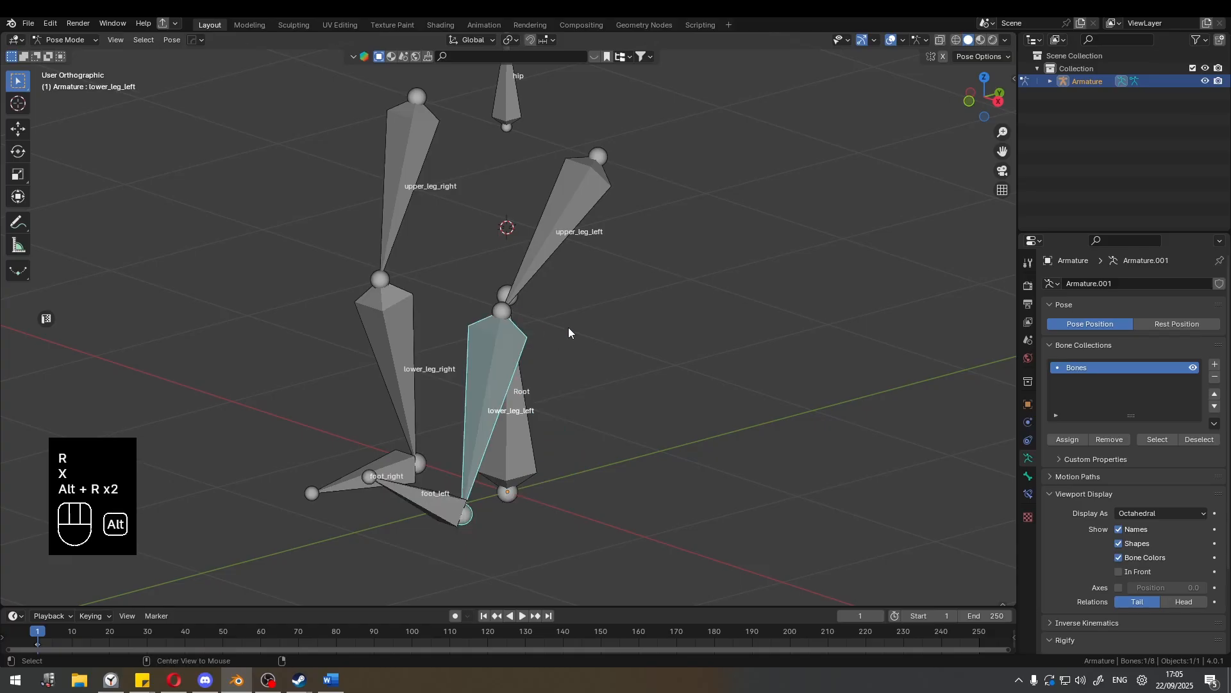
click(574, 238)
key(alt+r)
Try to move the foot_left bone freely, and leave all bones deselected.
click(556, 528)
key(g)
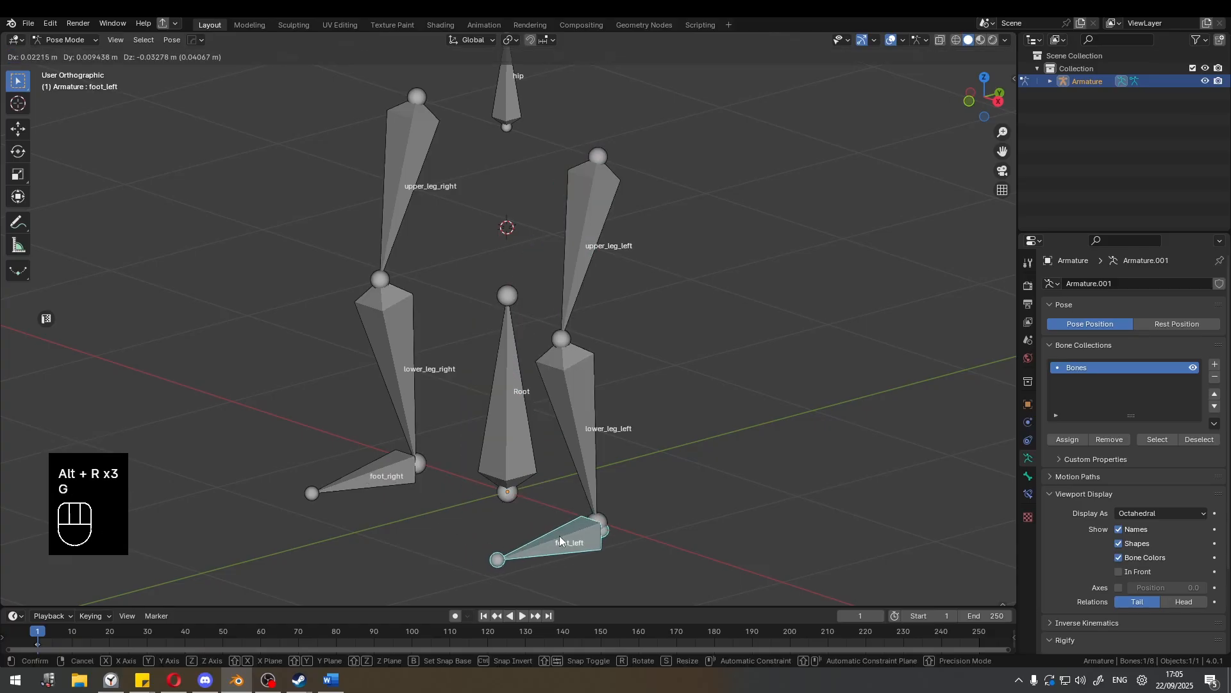
right_click(559, 537)
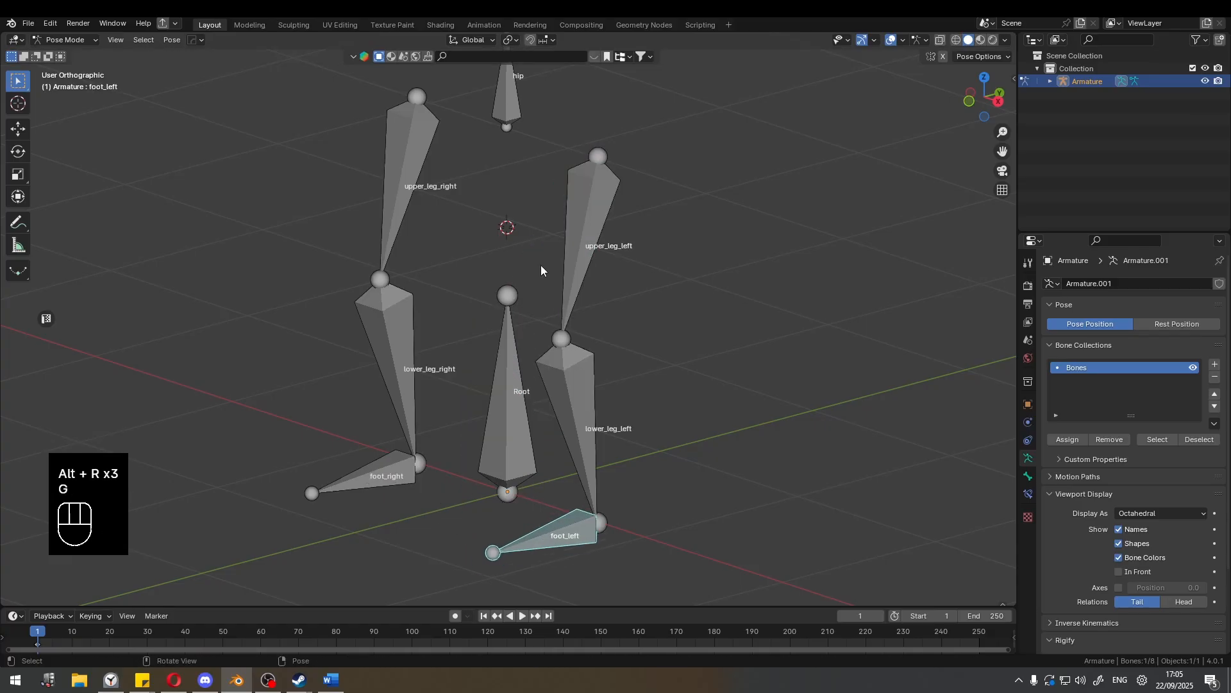
click(681, 387)
Return the armature to Edit Mode and turn on the display of bone axes in the viewport.
middle_drag(619, 329, 623, 340)
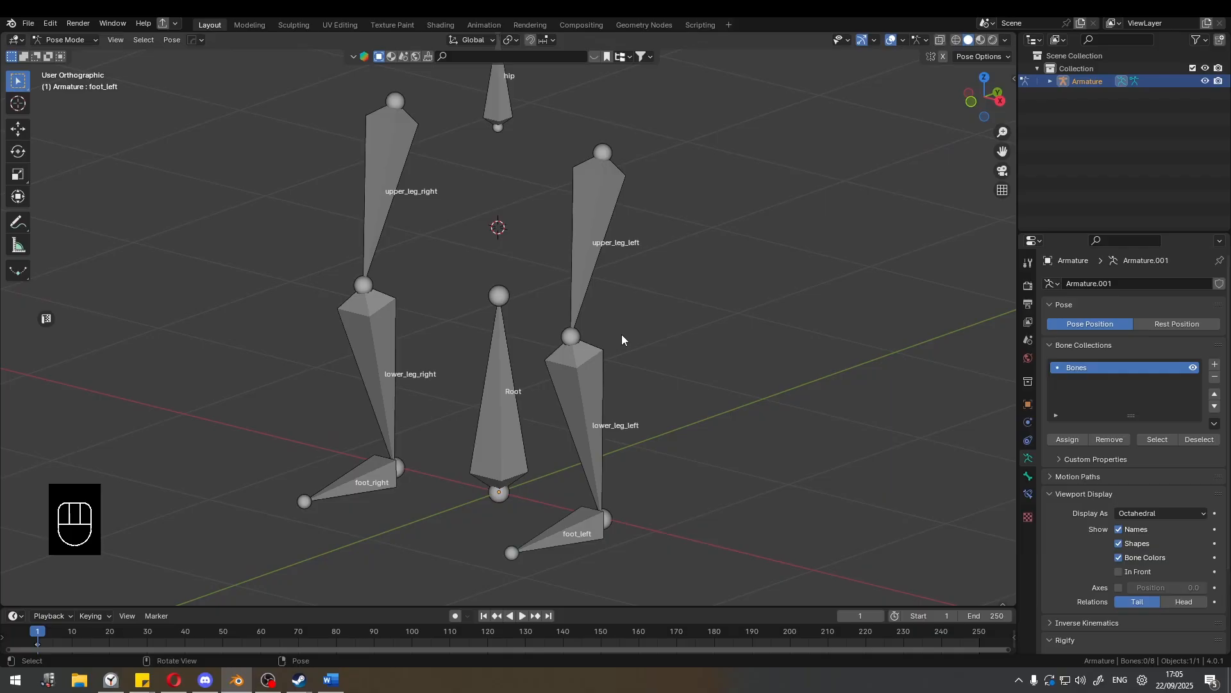
click(603, 253)
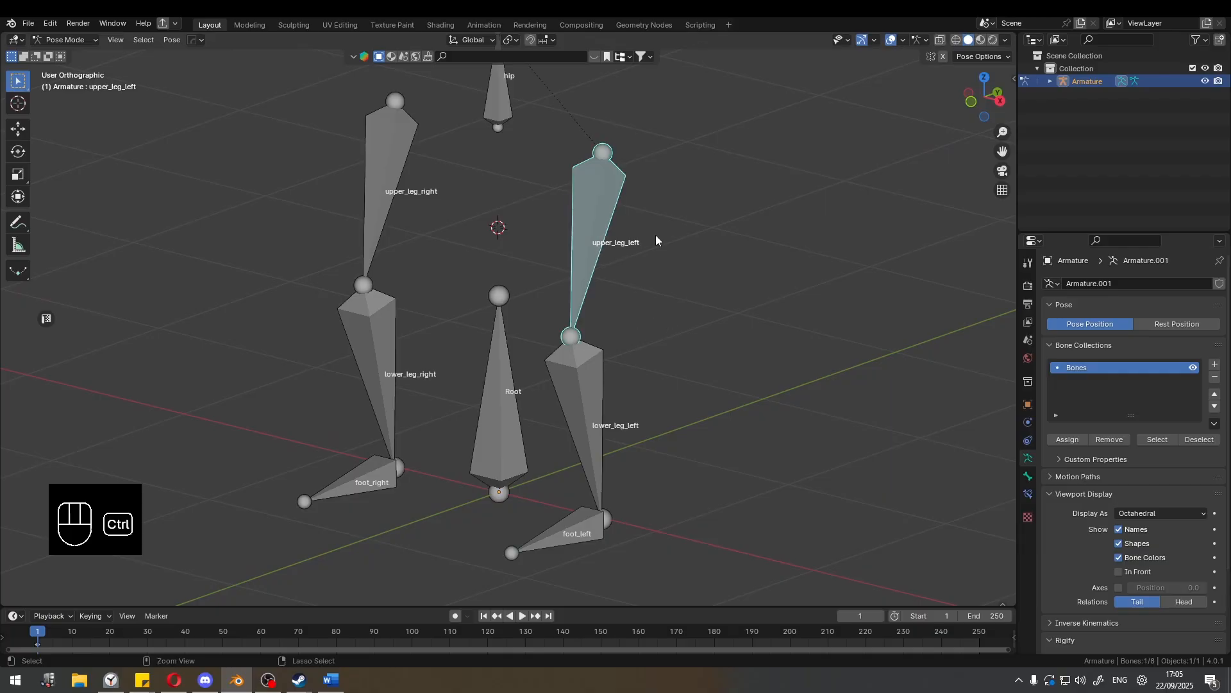
key(ctrl+Tab)
key(Tab)
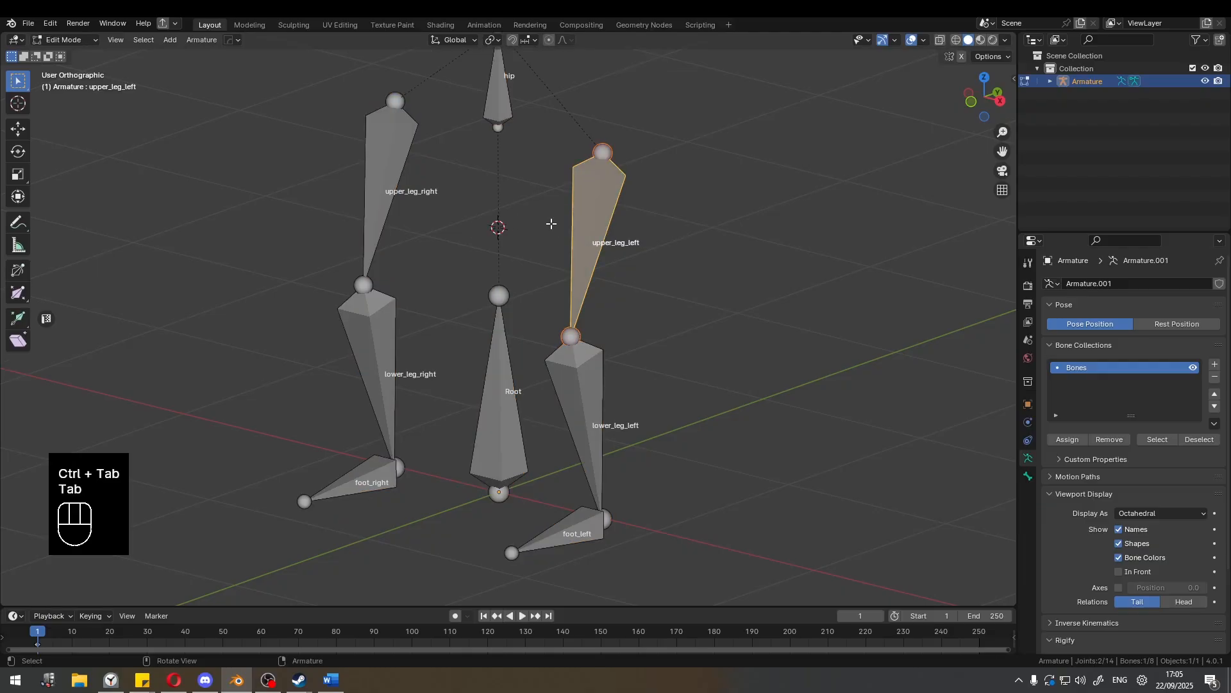
click(707, 252)
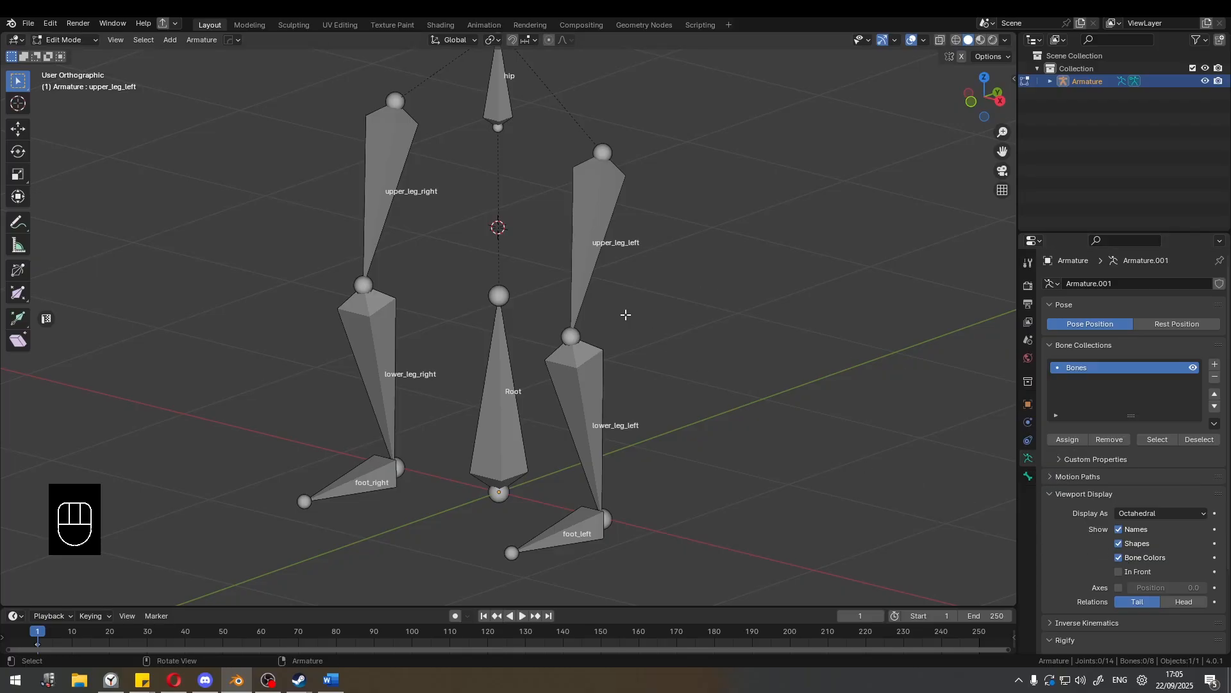
click(1117, 588)
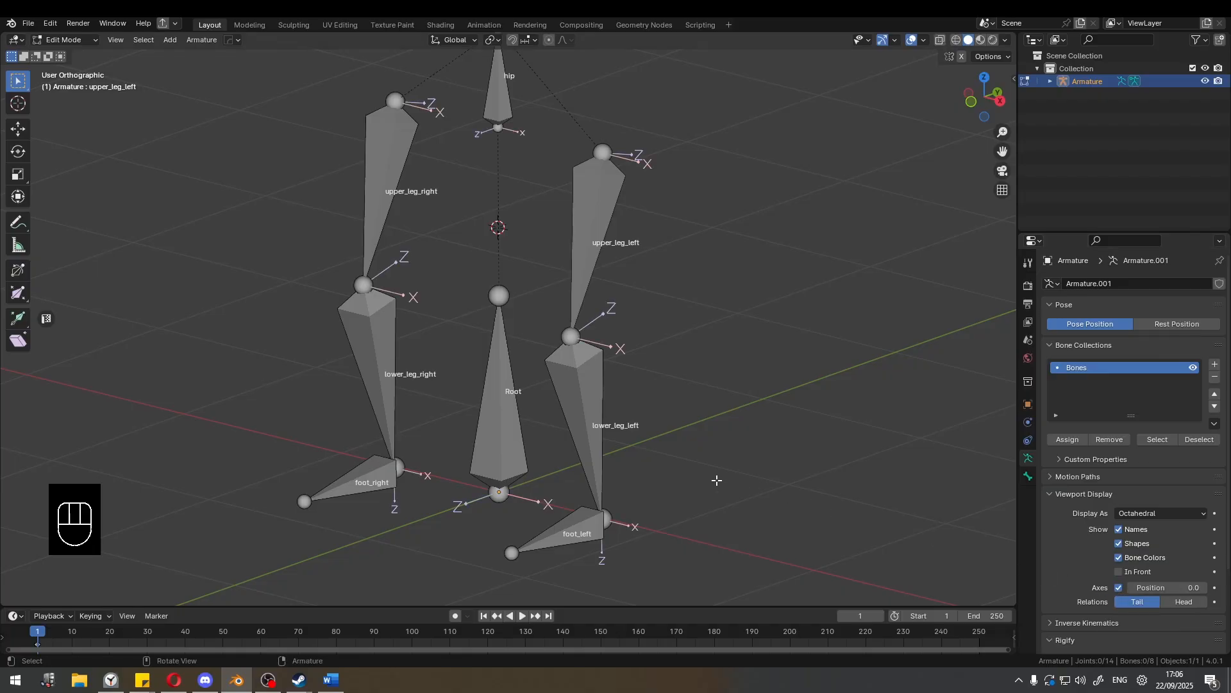
mouse_move(721, 481)
middle_down()
mouse_move(668, 475)
mouse_move(699, 478)
middle_up()
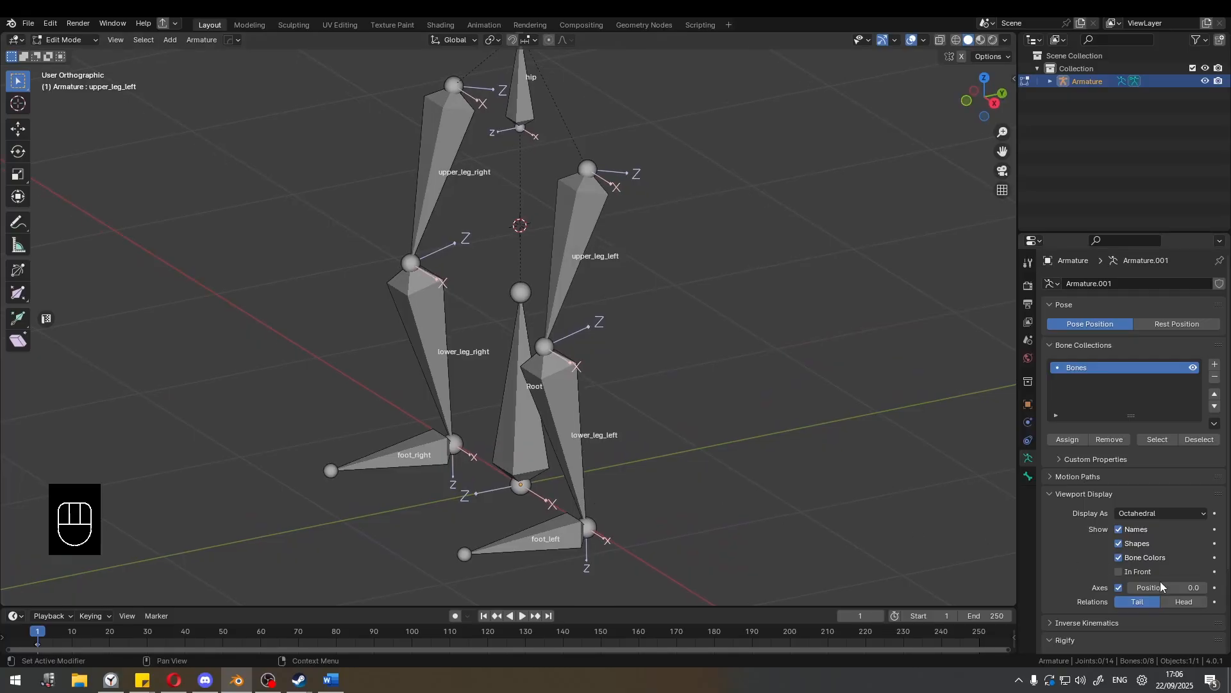
Try the Head option for the bone relation lines and set it back to Tail.
click(1167, 602)
click(1135, 600)
click(1171, 603)
click(1153, 603)
middle_drag(719, 411, 737, 405)
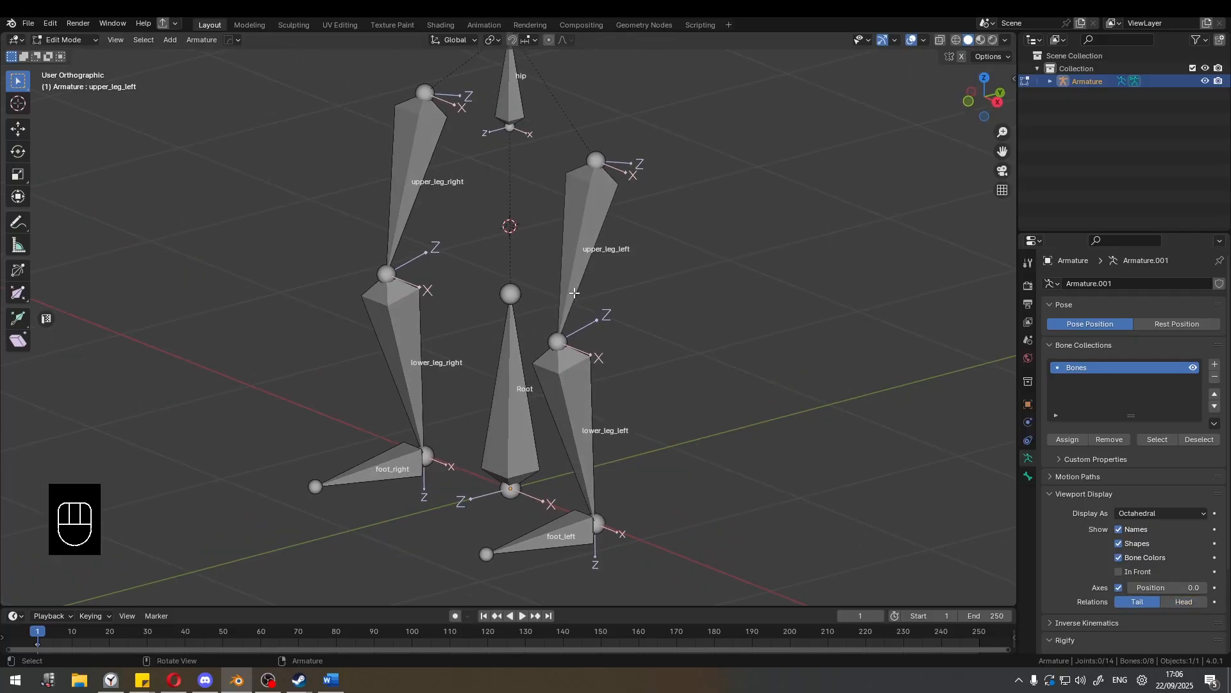
Select the upper_leg_left bone and put the armature into Pose Mode.
scroll(532, 264, up, 3)
shift+middle_drag(578, 203, 398, 310)
click(535, 268)
shift+middle_drag(399, 311, 409, 335)
scroll(449, 284, up, 2)
shift+middle_drag(452, 285, 499, 316)
scroll(492, 315, up, 2)
key(ctrl+Tab)
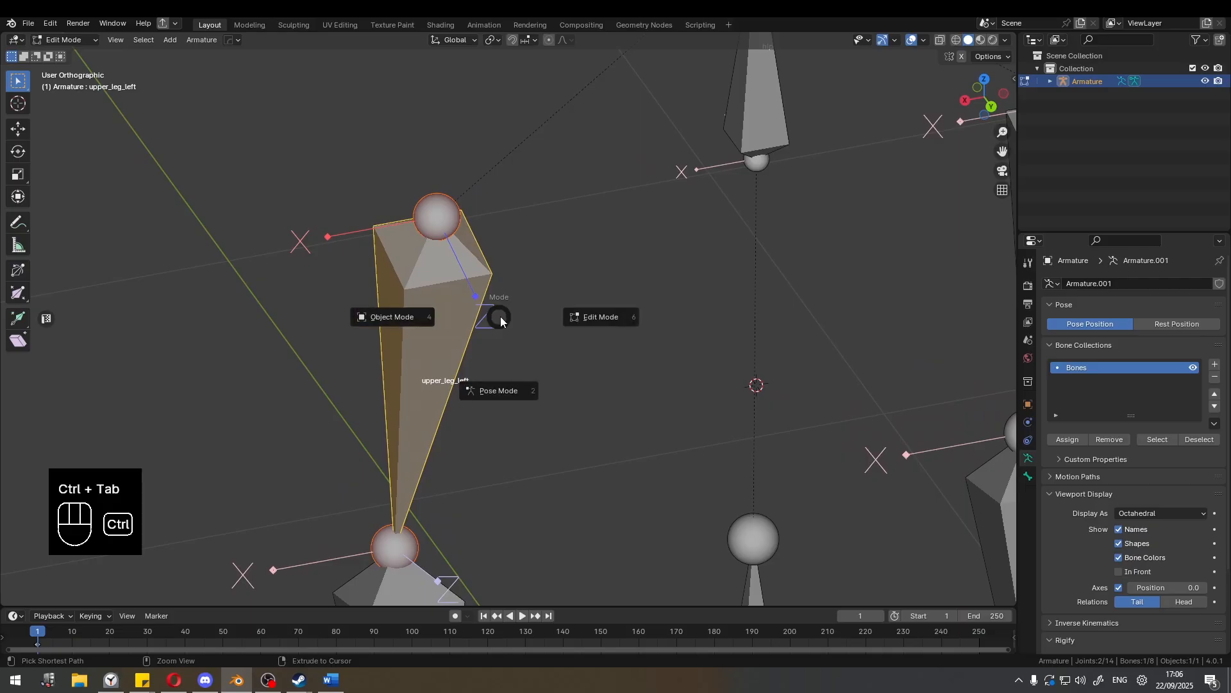
click(483, 392)
Try rotating upper_leg_left about the X axis, alternating between the global and local orientation.
key(r)
key(x)
key(x)
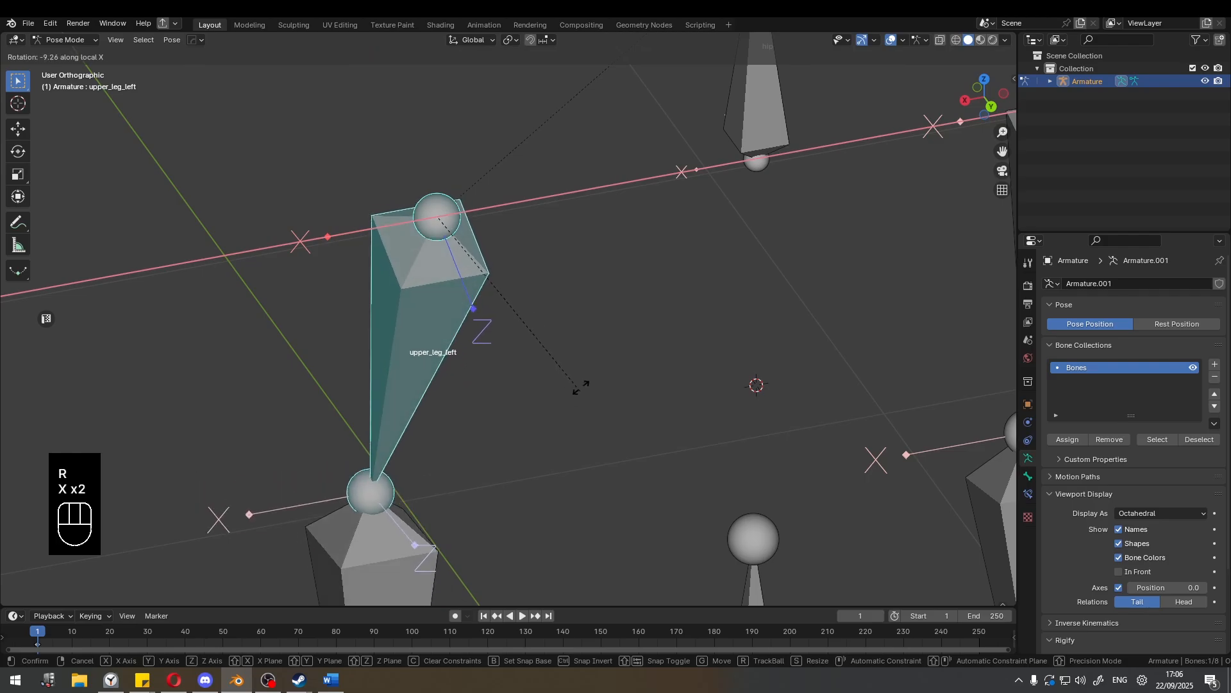
key(x)
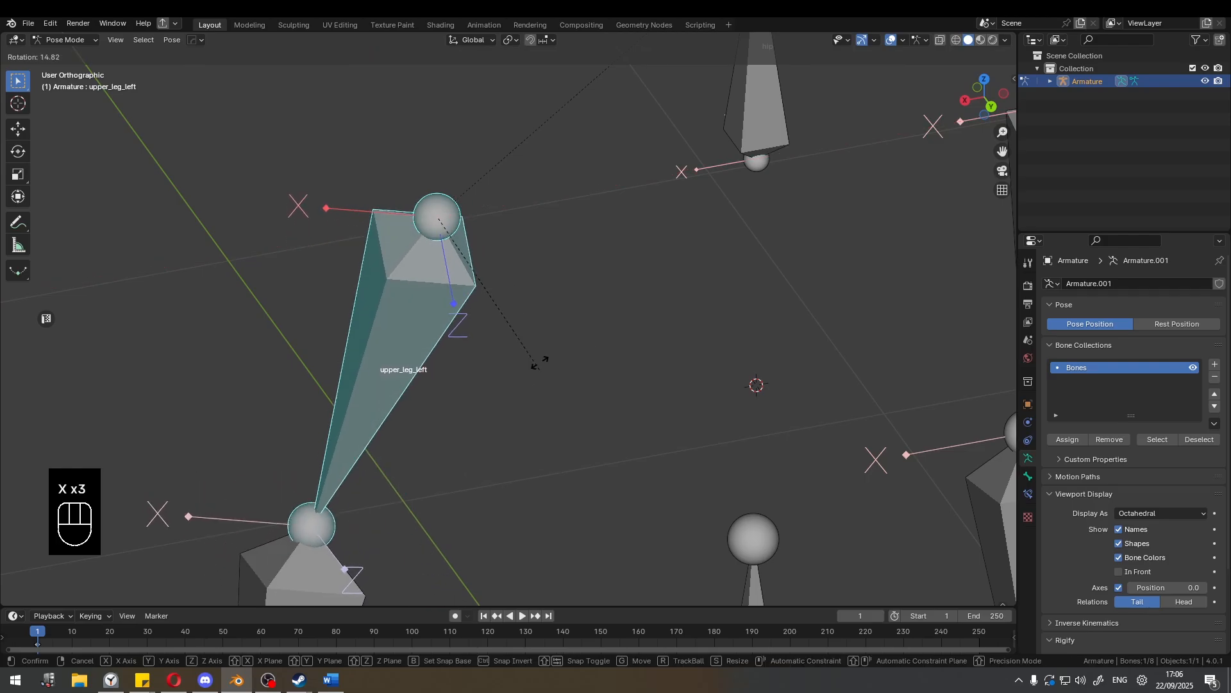
key(r)
key(x)
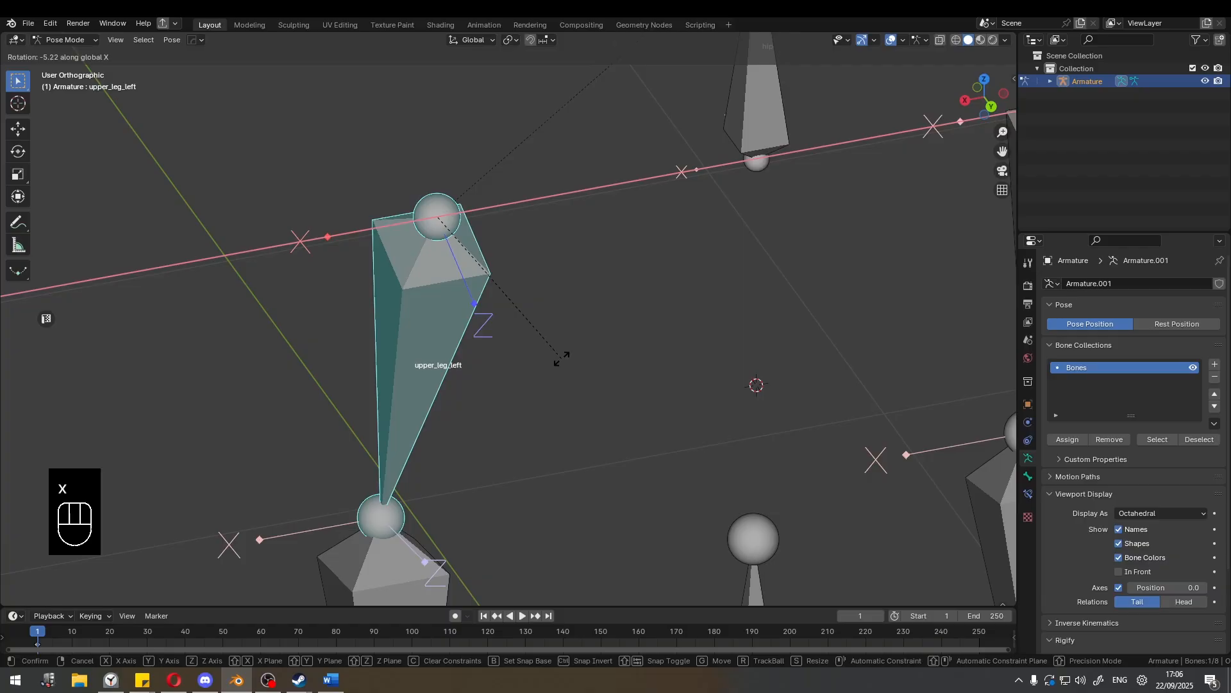
key(x)
Rotate upper_leg_left about the global Z axis, switching the constraint to its local Z axis.
key(r)
key(z)
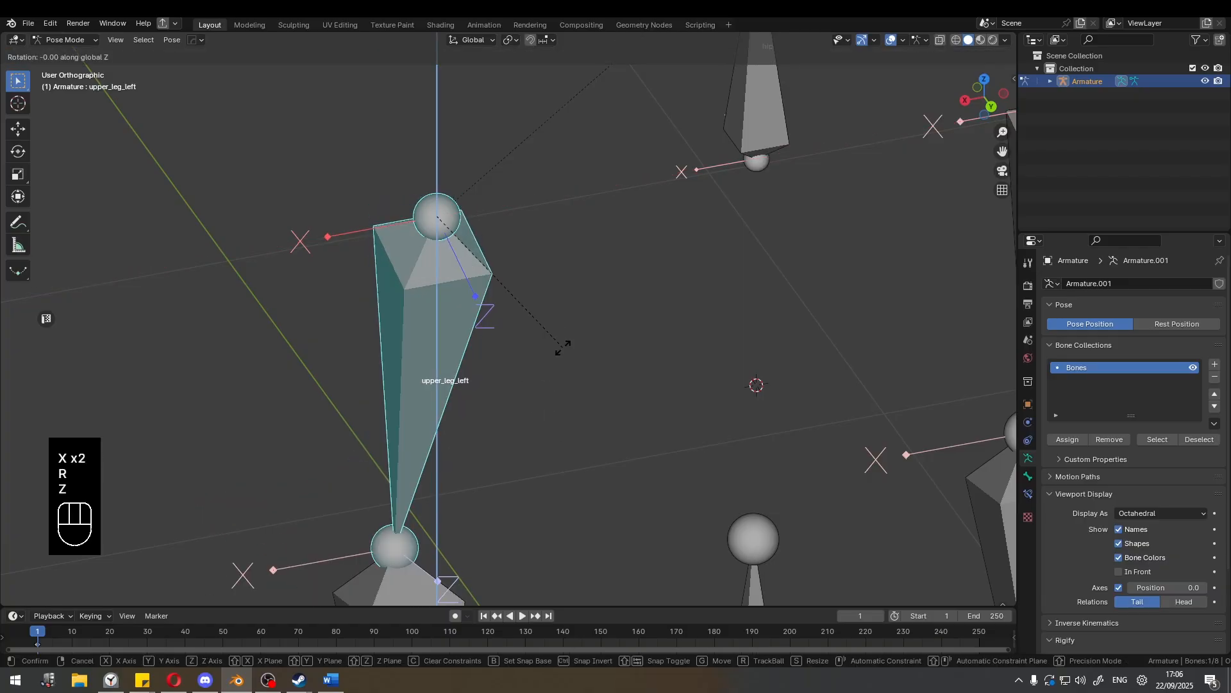
key(z)
click(577, 315)
Switch the armature back to Edit Mode with upper_leg_left selected and show its axes from the front.
middle_drag(577, 315, 483, 347)
scroll(536, 334, up, 1)
scroll(528, 331, down, 3)
key(Tab)
middle_drag(398, 353, 501, 298)
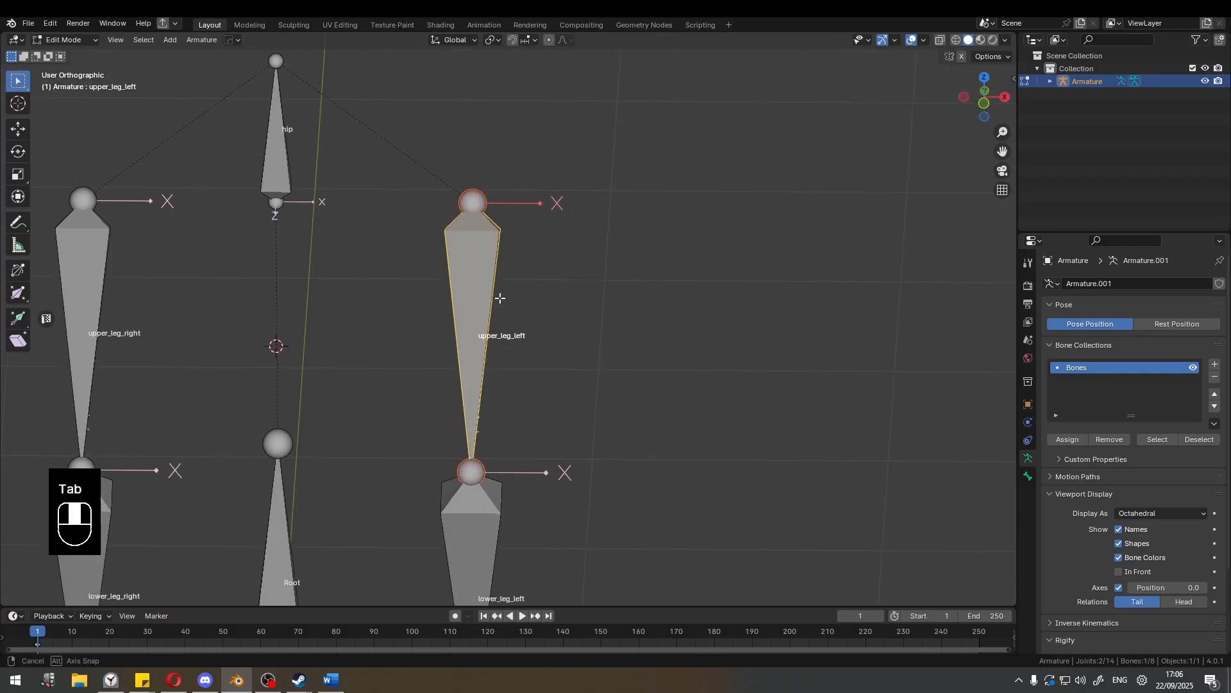
Duplicate the upper_leg_left bone and place the copy about 0.8 m away along the X axis.
click(481, 458)
scroll(506, 352, down, 2)
click(504, 317)
scroll(510, 318, down, 3)
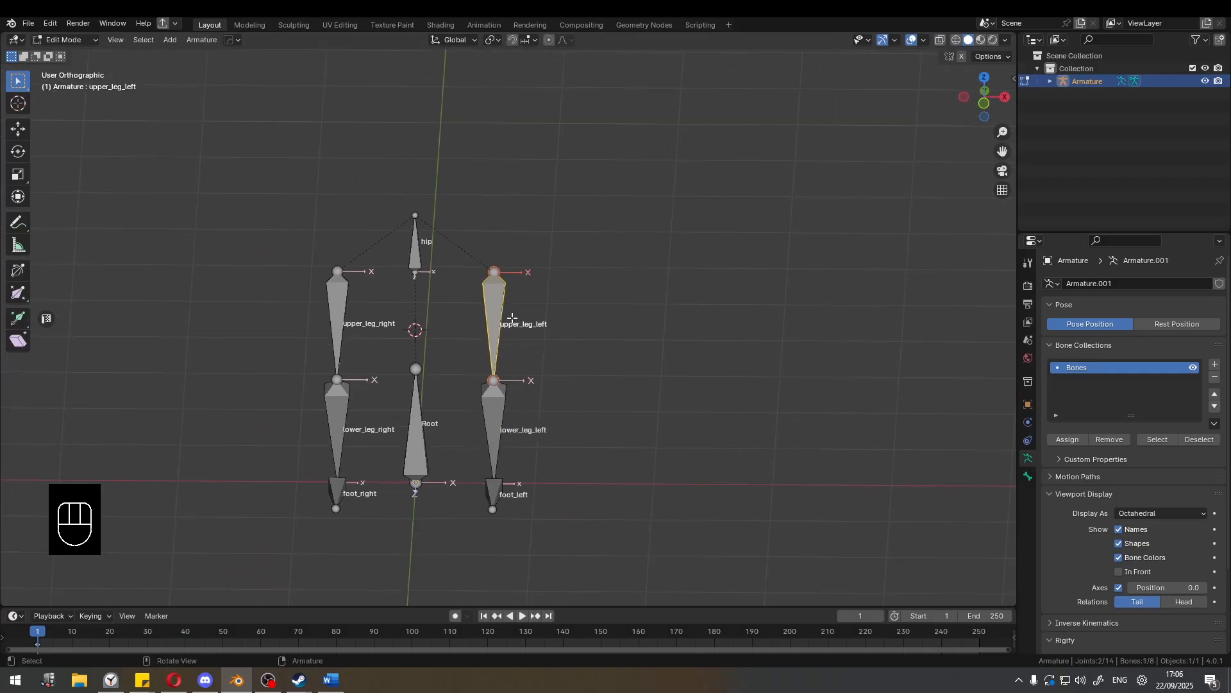
scroll(512, 318, up, 4)
key(shift+d)
click(732, 298)
shift+middle_drag(730, 302, 517, 192)
Tilt the duplicated upper_leg_left.001 bone with a free trackball rotation of about -3° and -71°.
scroll(520, 237, up, 4)
scroll(517, 225, down, 2)
key(r)
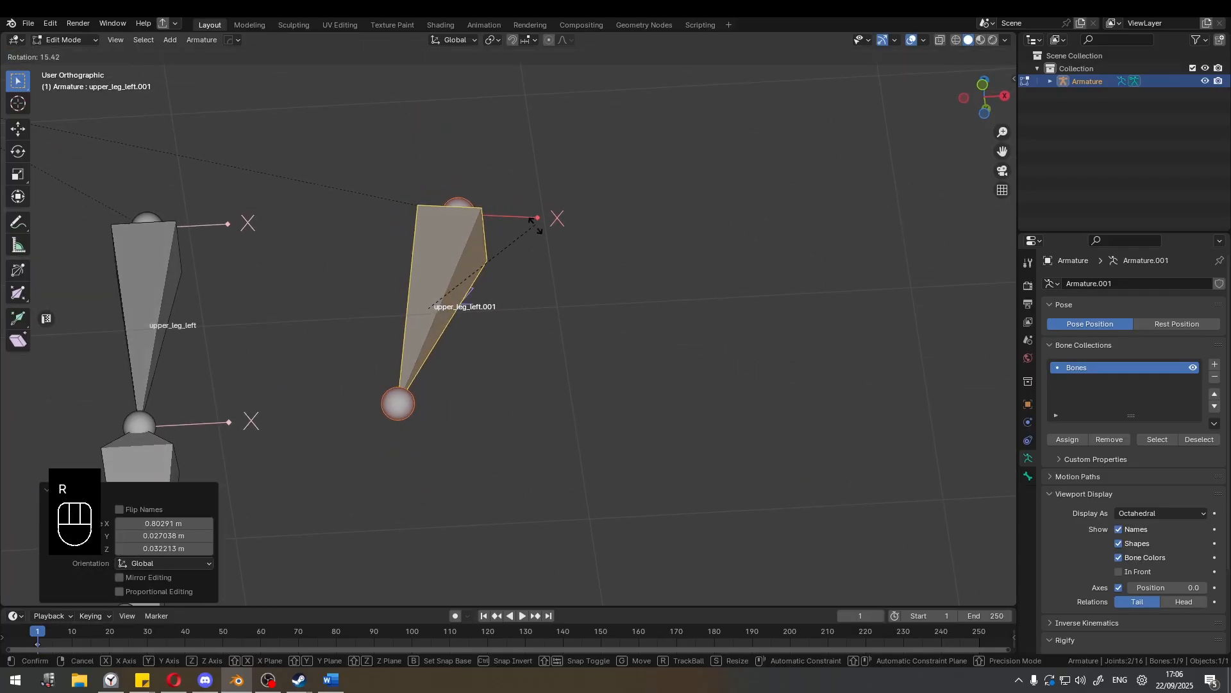
key(r)
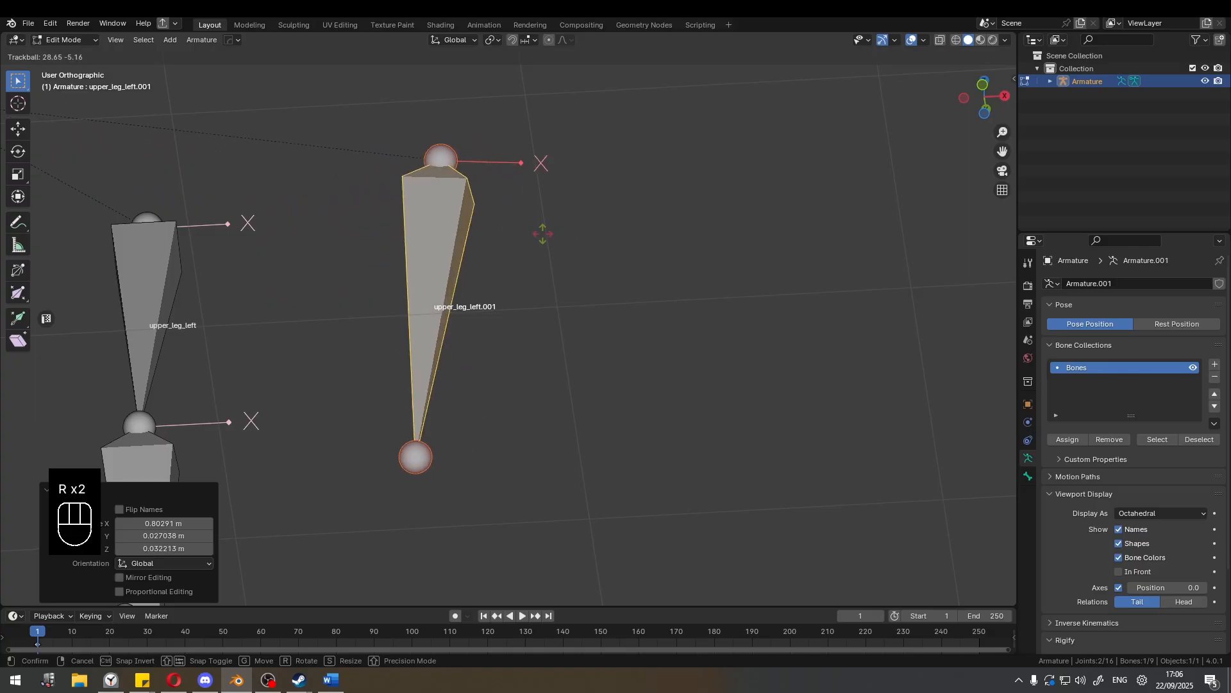
click(471, 224)
middle_drag(473, 232, 689, 275)
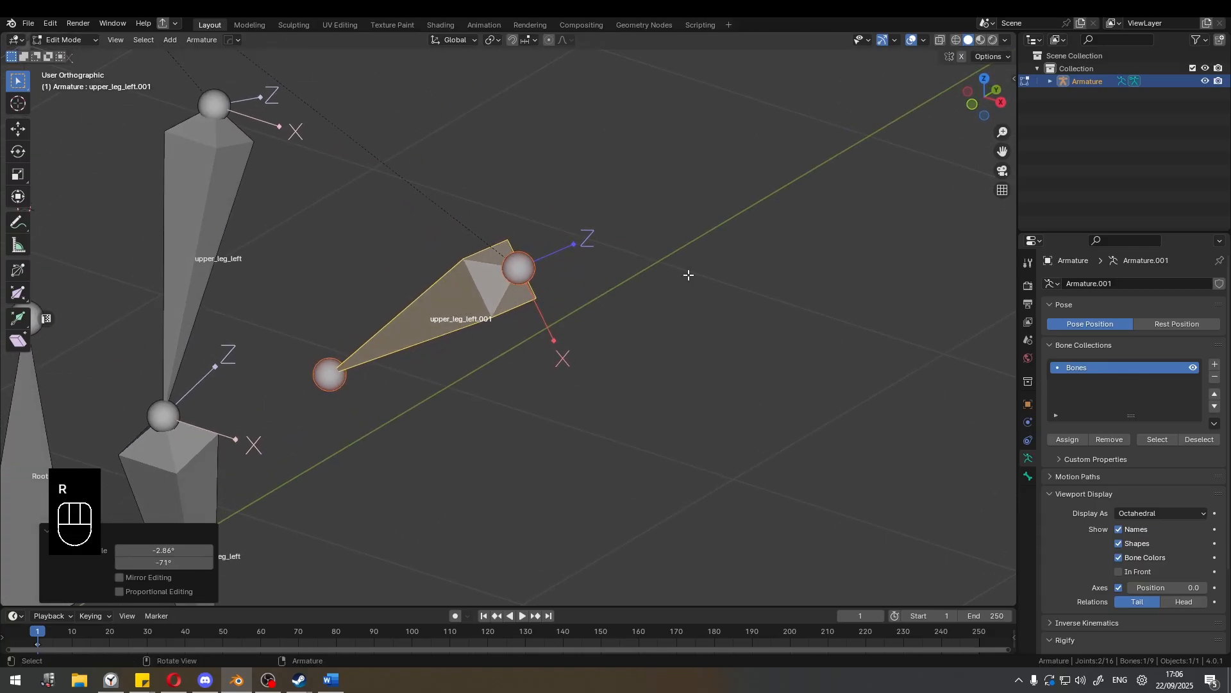
Roll upper_leg_left.001 about its own axis twice, by values of 1.163 and -0.751.
key(ctrl+r)
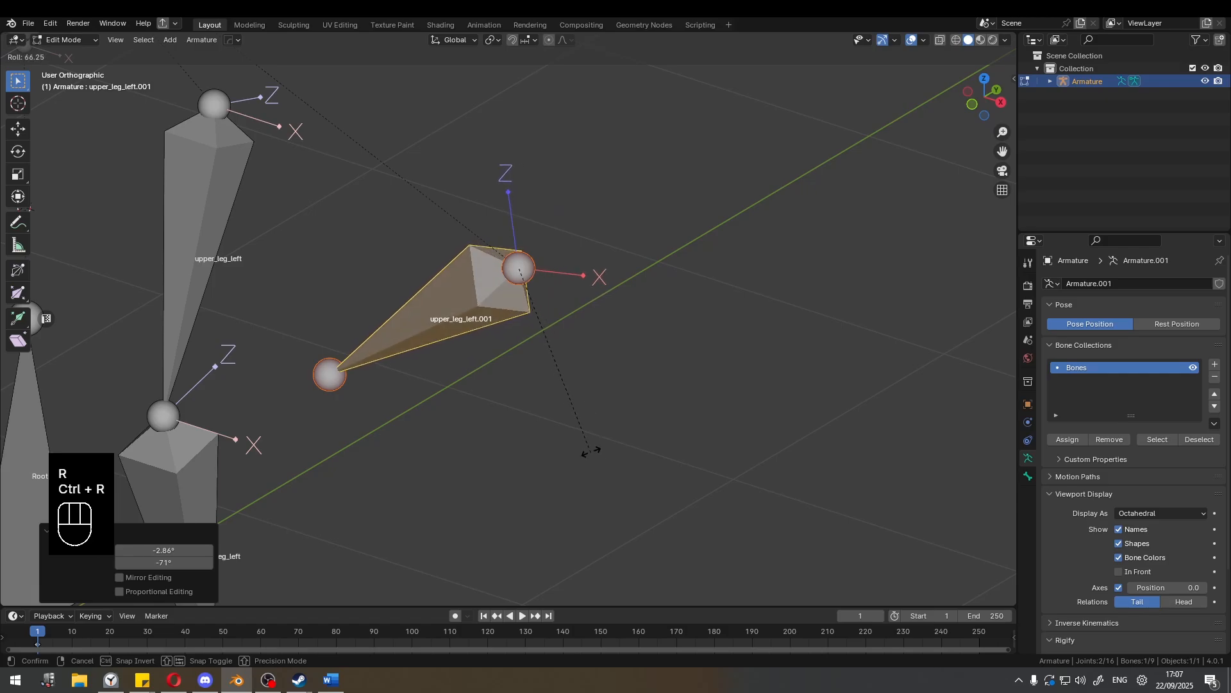
click(571, 425)
scroll(561, 395, down, 3)
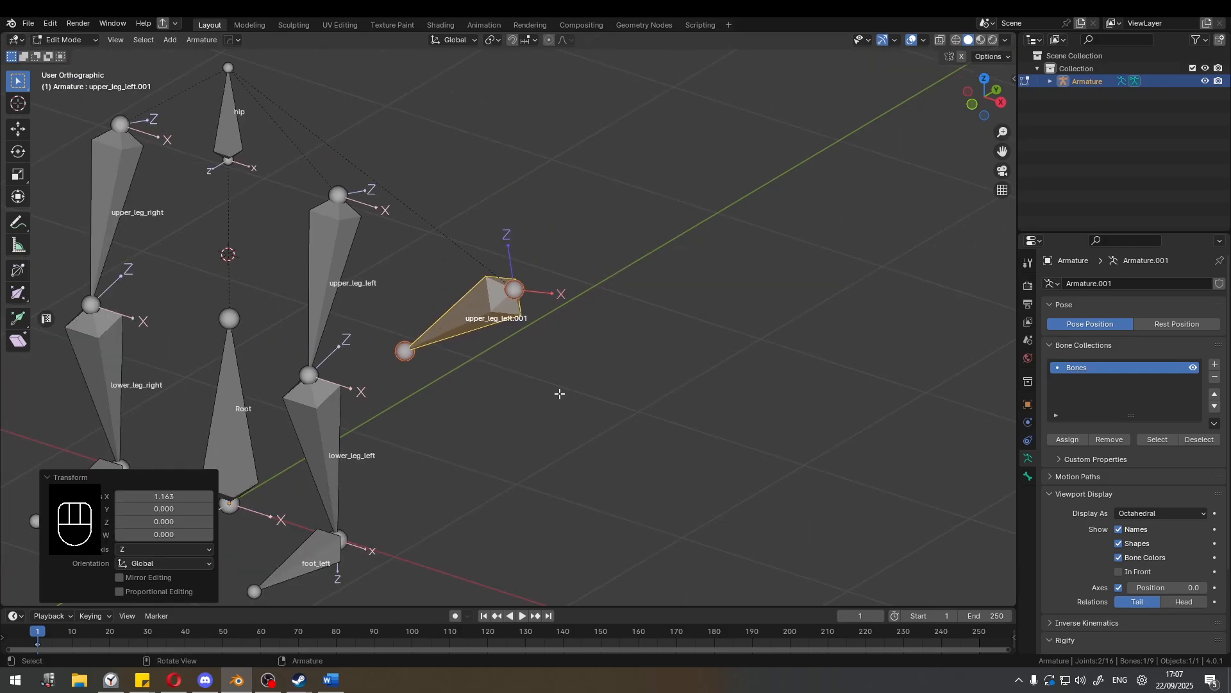
scroll(569, 385, up, 4)
key(ctrl+r)
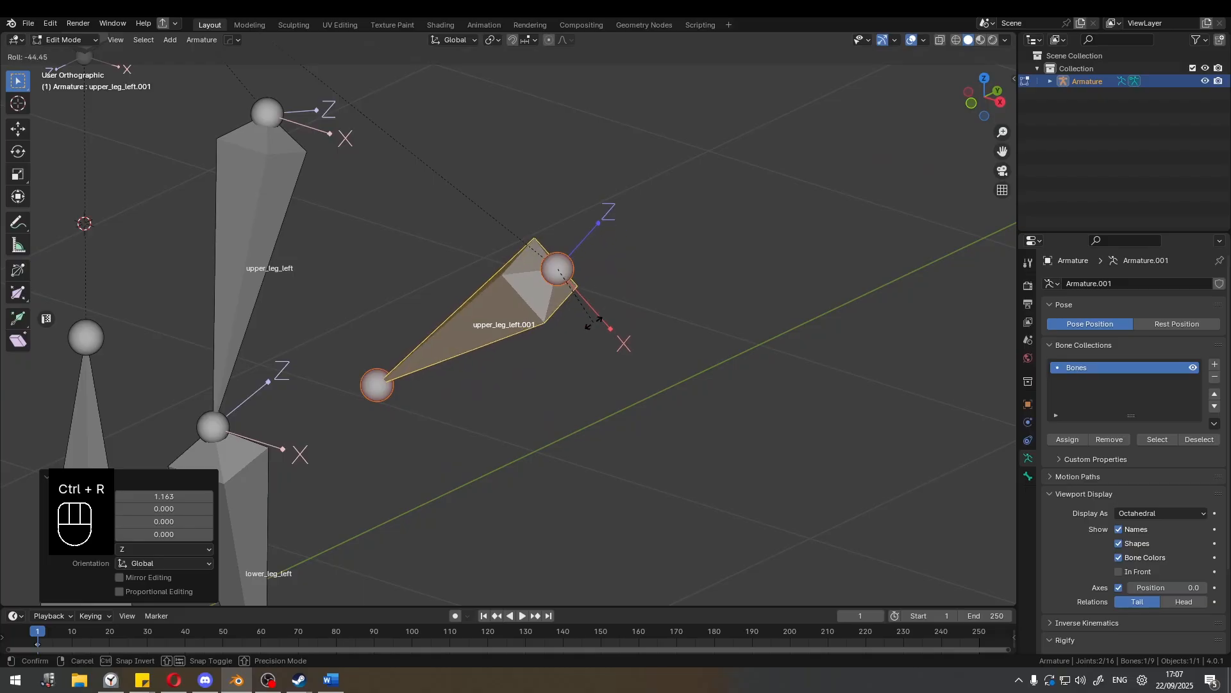
click(602, 340)
Adjust the last roll of upper_leg_left.001 to a value of about -2.271.
scroll(550, 312, down, 1)
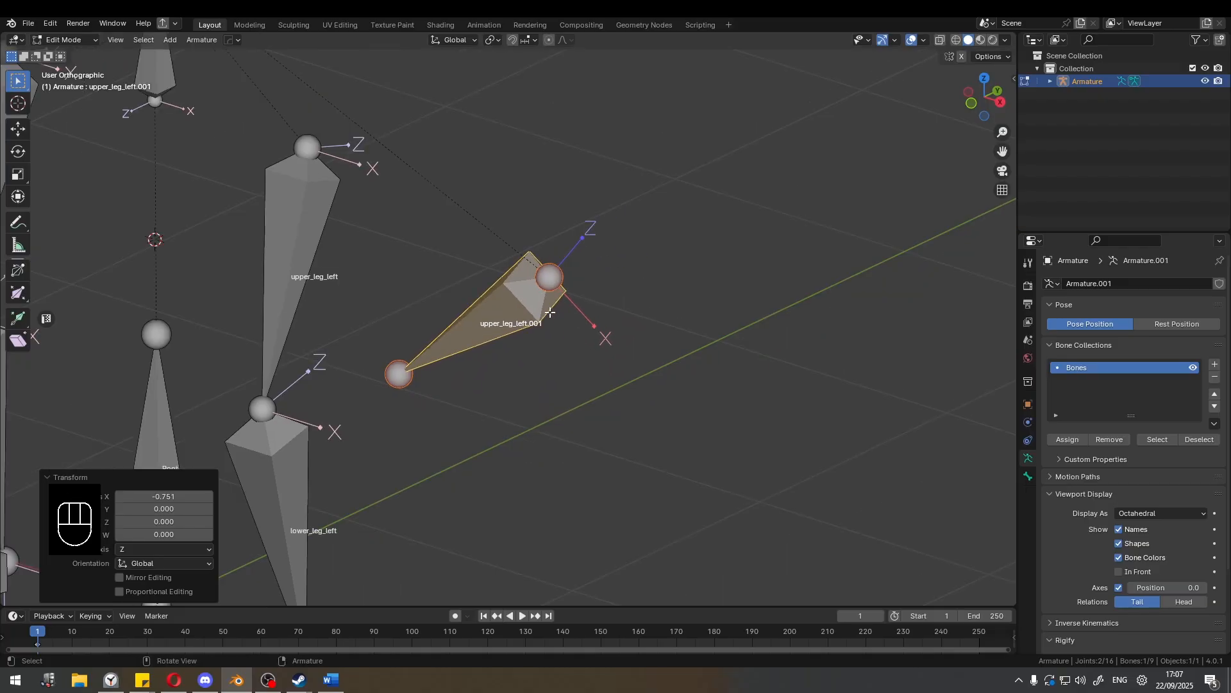
scroll(549, 313, down, 1)
scroll(550, 308, up, 3)
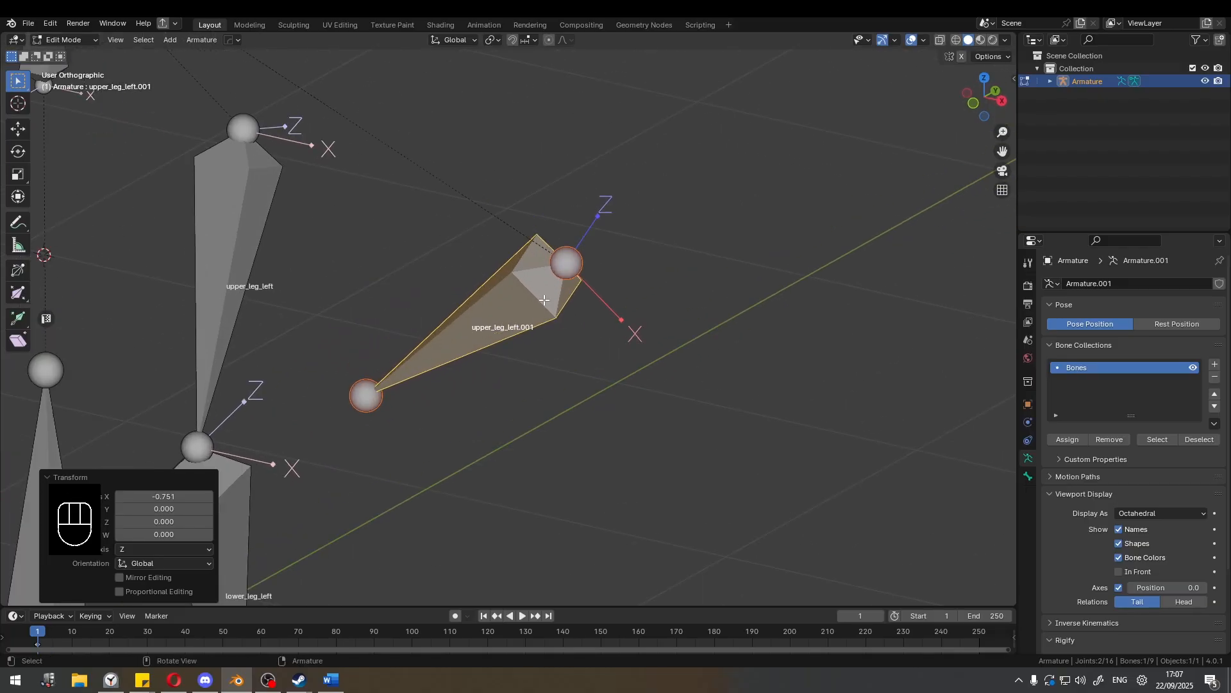
scroll(546, 291, down, 3)
scroll(539, 292, up, 3)
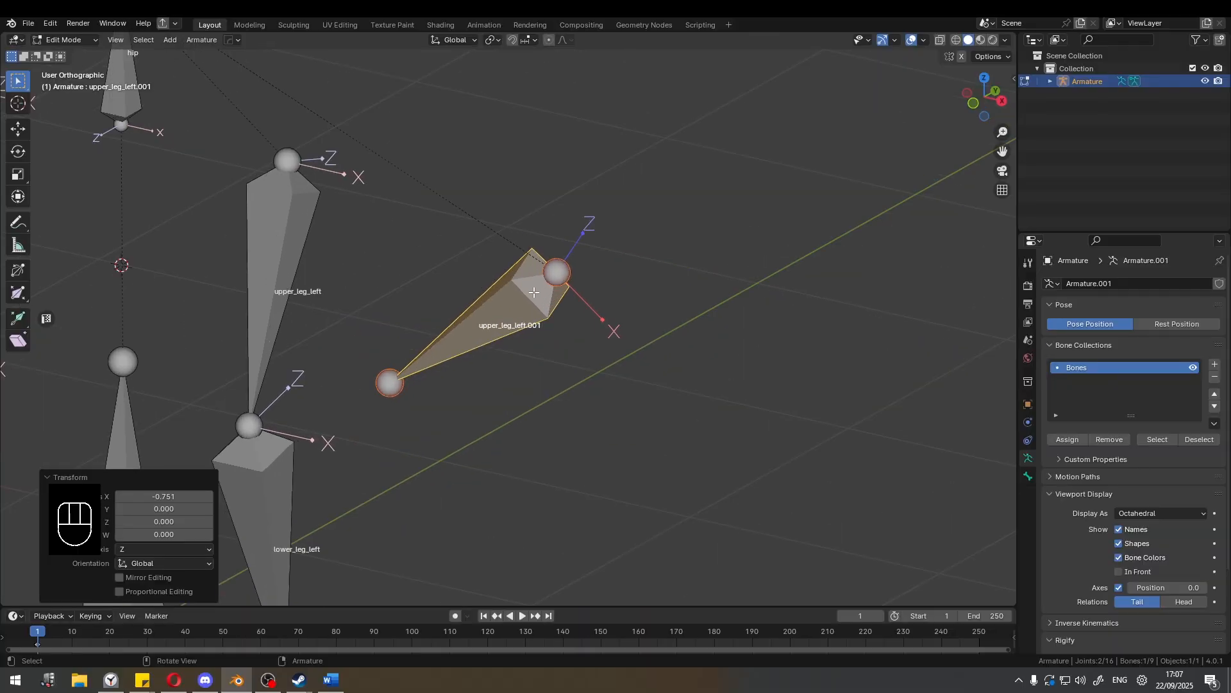
scroll(547, 253, up, 1)
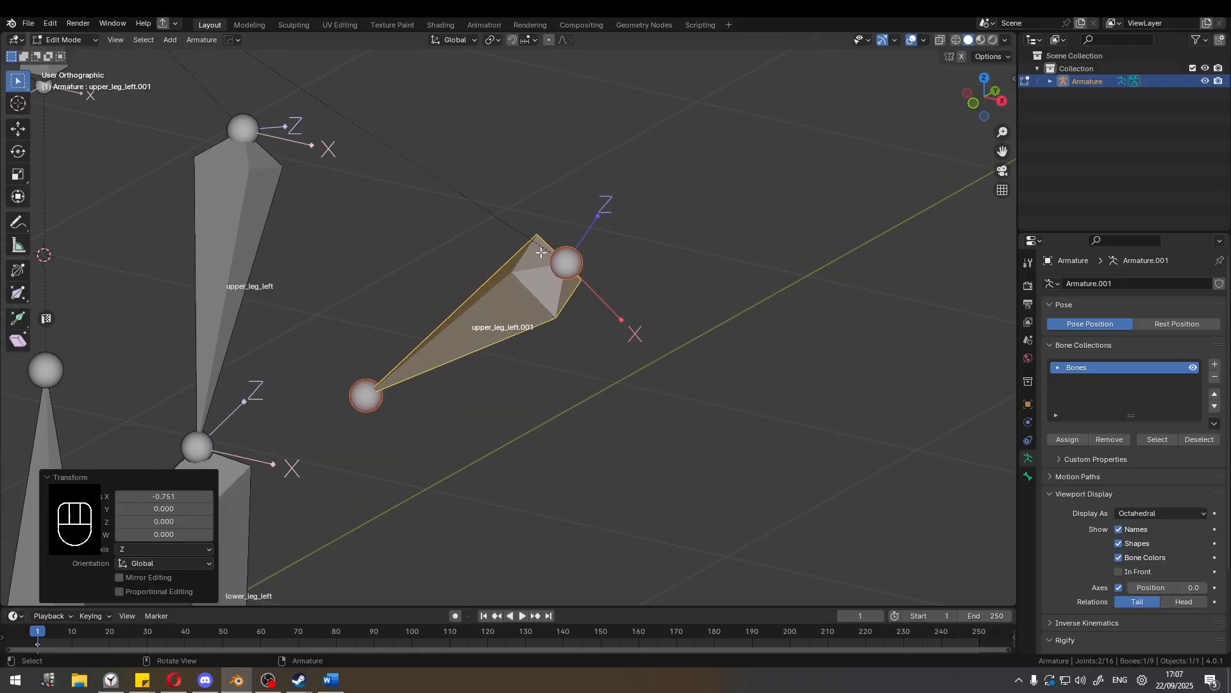
key(ctrl+r)
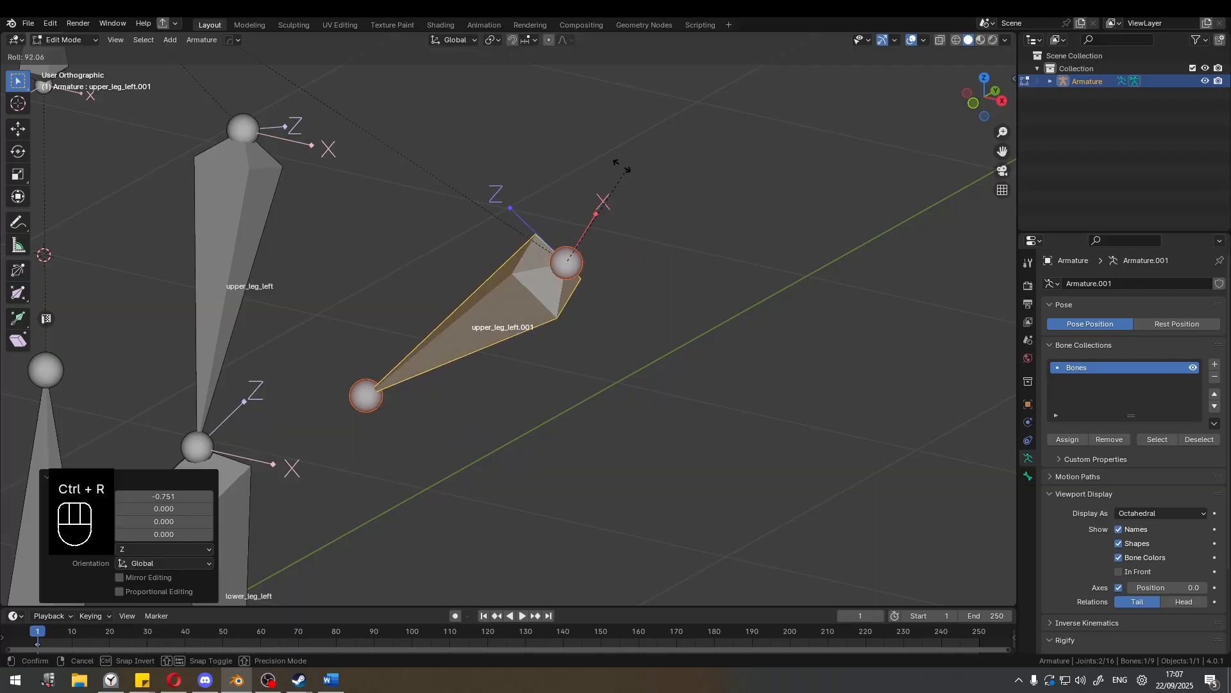
click(583, 247)
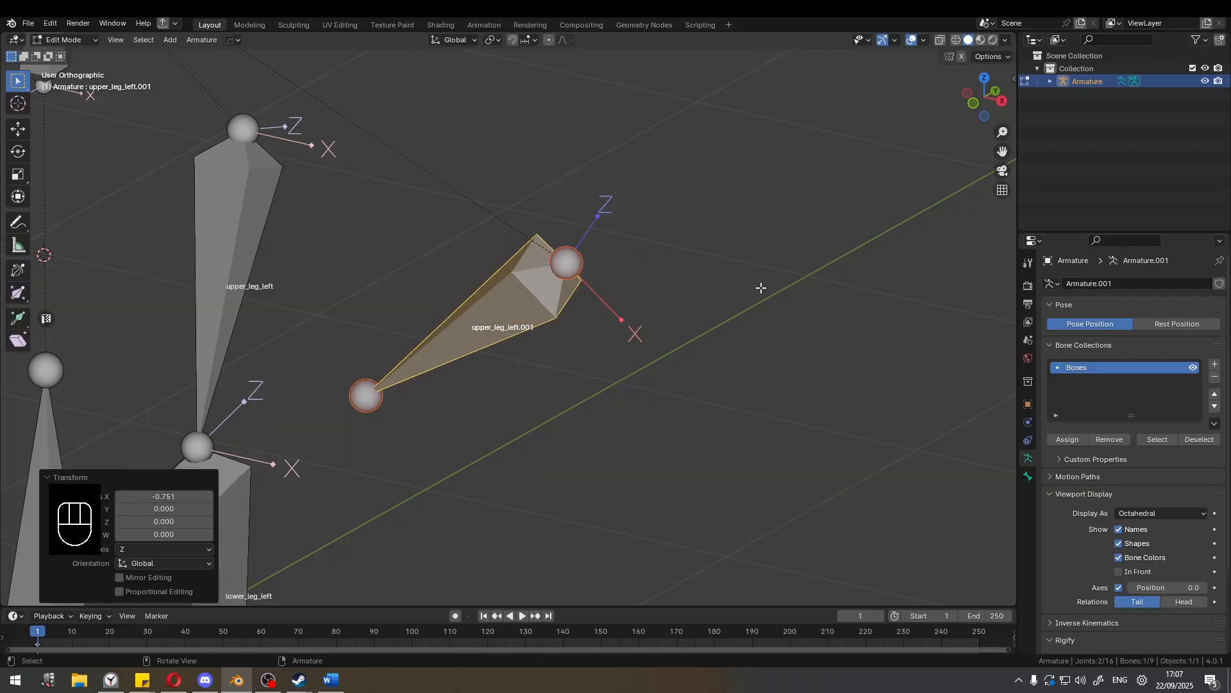
key(F9)
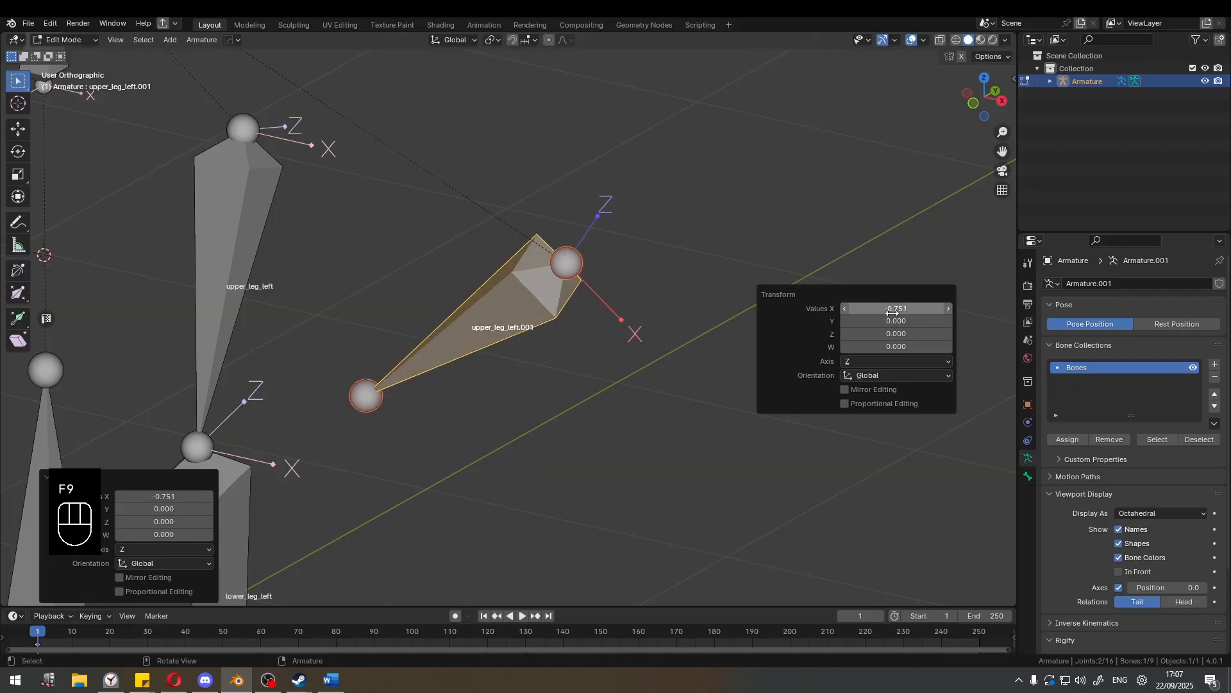
drag(853, 309, 796, 309)
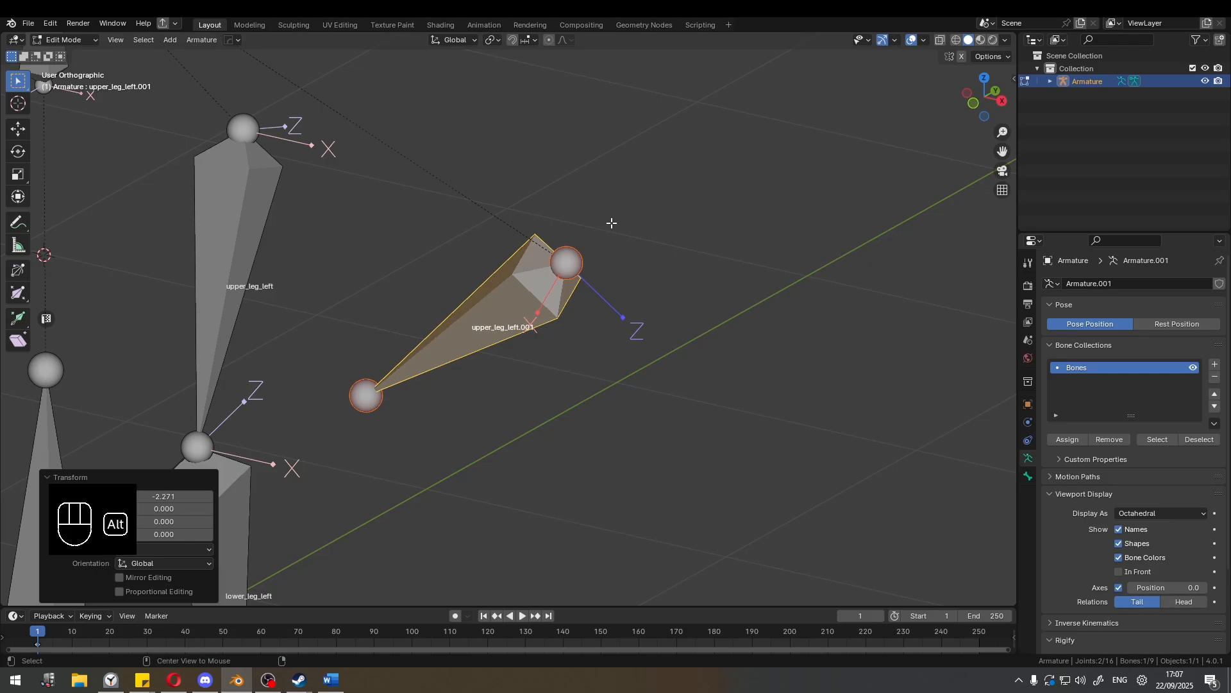
Clear the roll of the upper_leg_left.001 bone to reset its local axes.
key(alt+r)
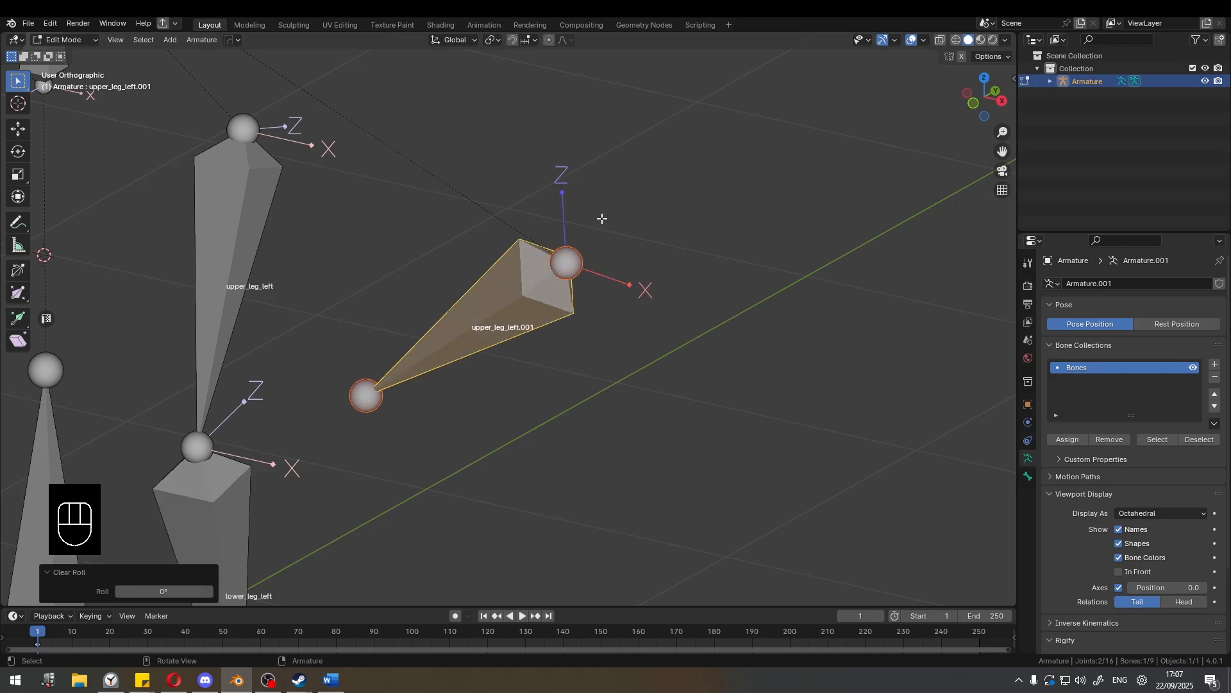
scroll(597, 221, down, 2)
middle_drag(596, 223, 608, 222)
shift+middle_drag(604, 222, 576, 228)
scroll(577, 228, up, 2)
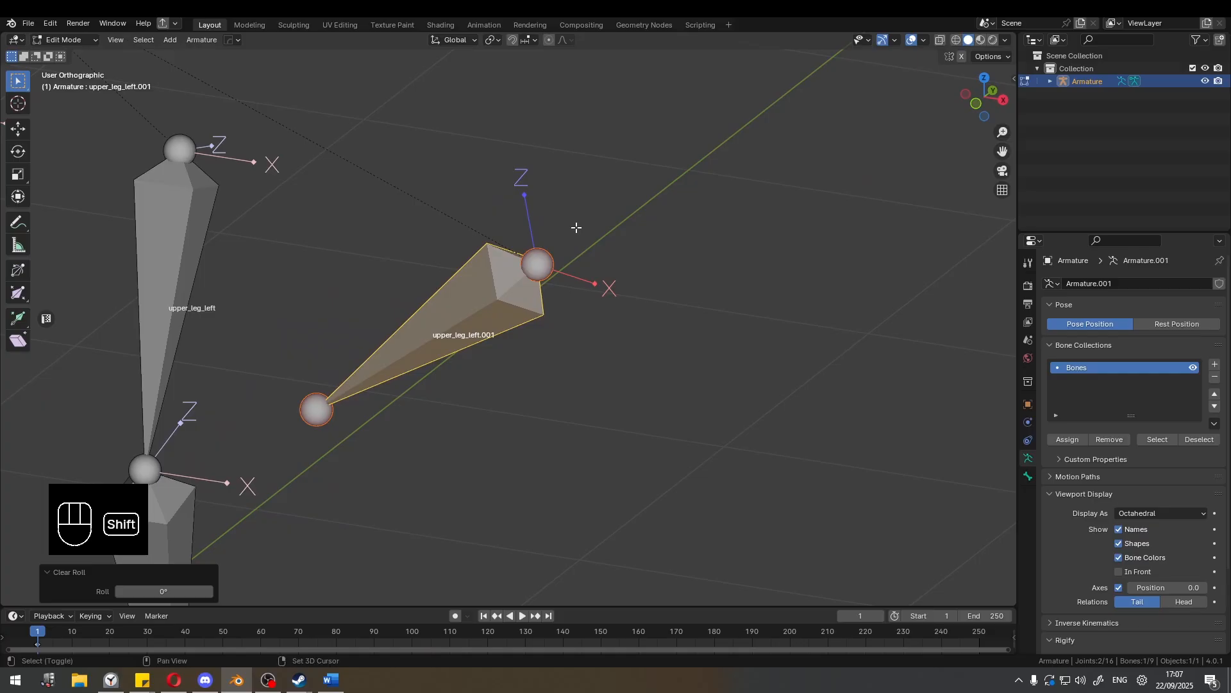
Try recalculating the roll of upper_leg_left.001 with the Local +X Tangent and Local -X Tangent options.
key(shift+n)
key(shift+n)
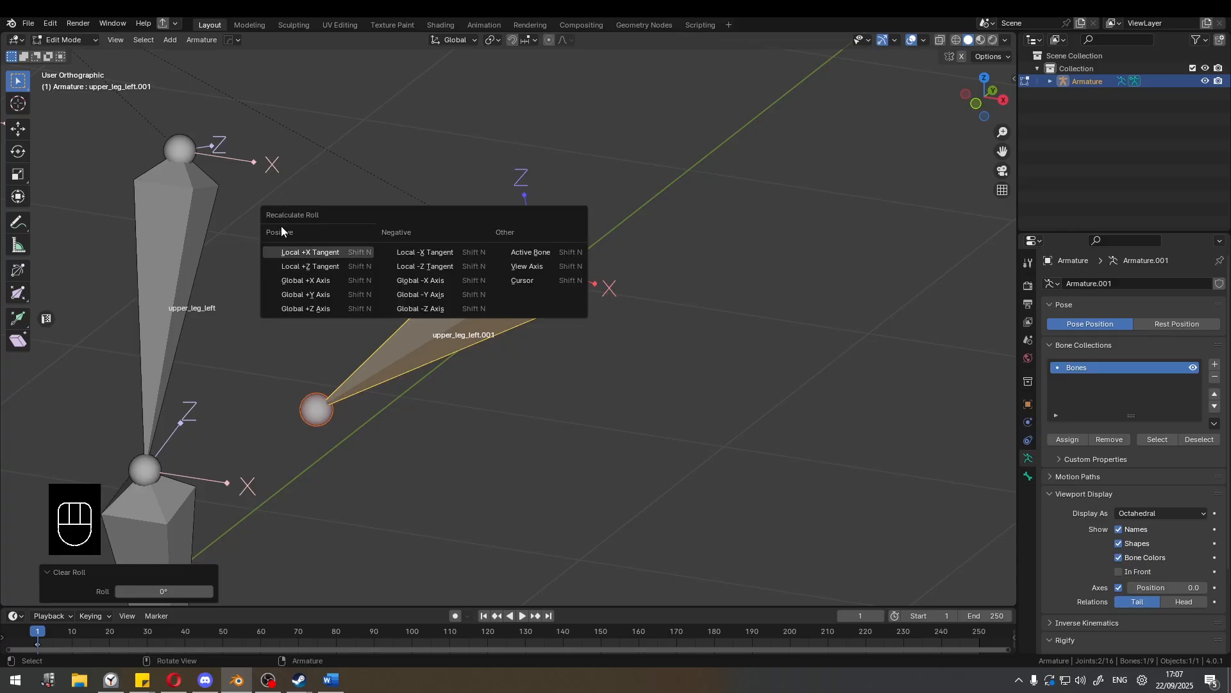
click(352, 252)
key(ctrl+z)
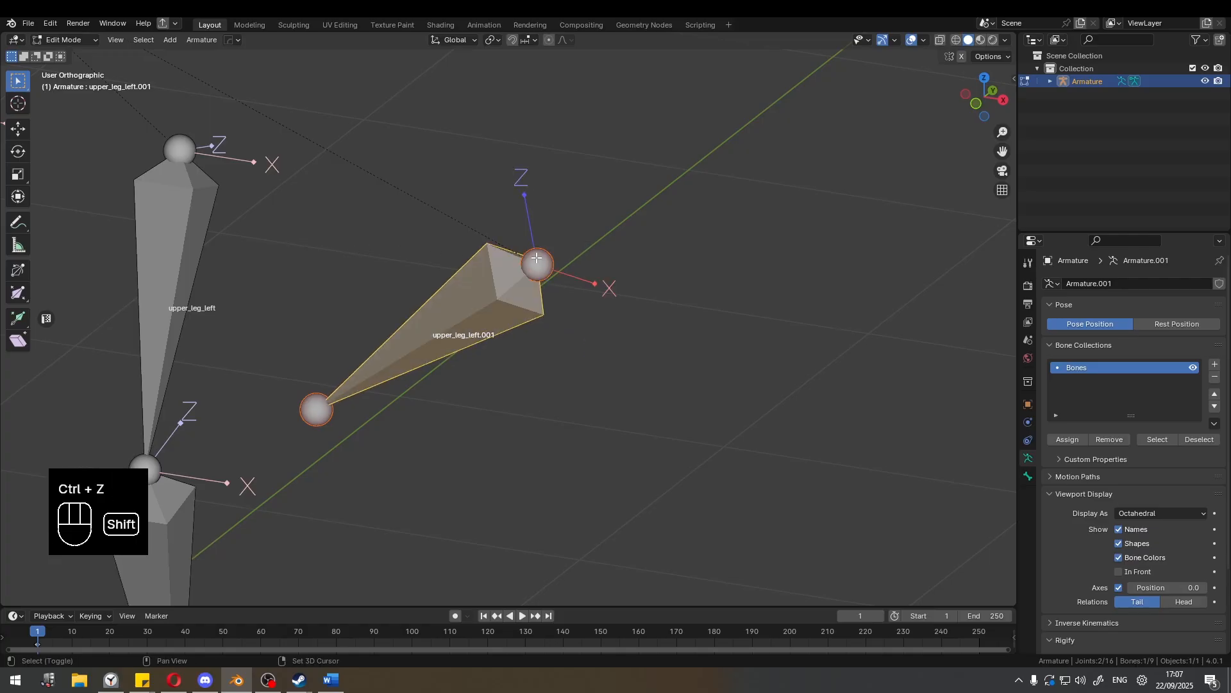
key(shift+n)
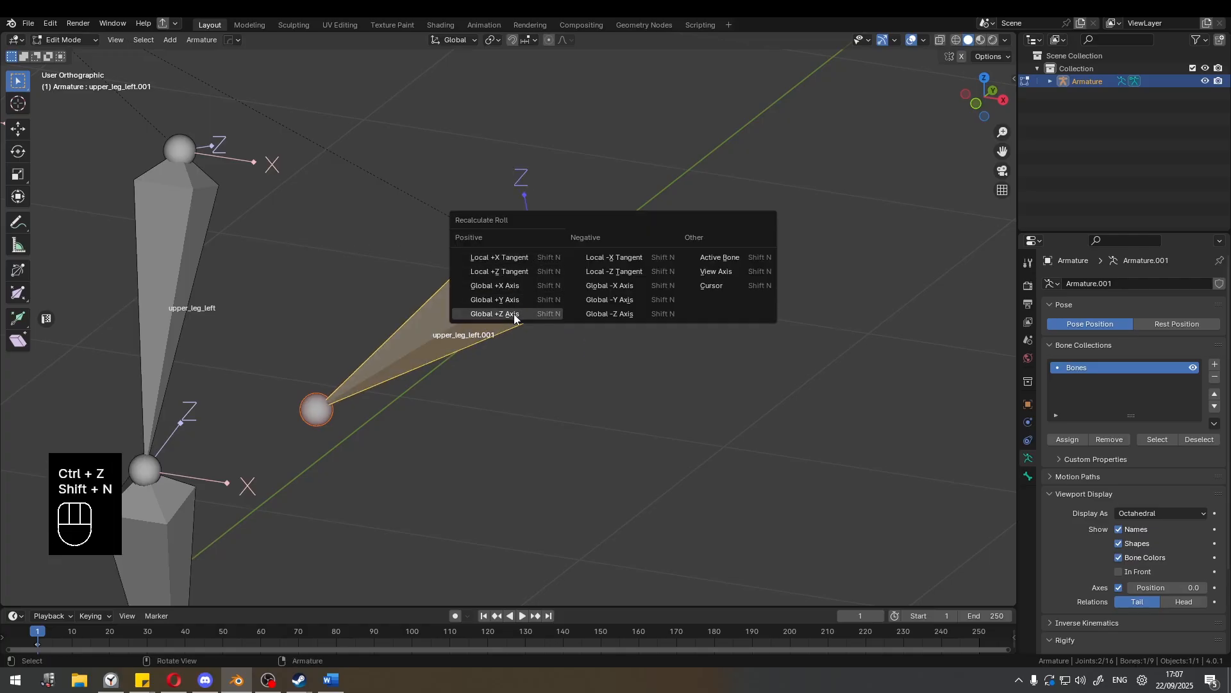
click(631, 258)
Annotate the armature with an upward arrow from the Root bone past the hip, labelled Y-UP.
scroll(631, 263, down, 3)
shift+middle_drag(539, 327, 508, 446)
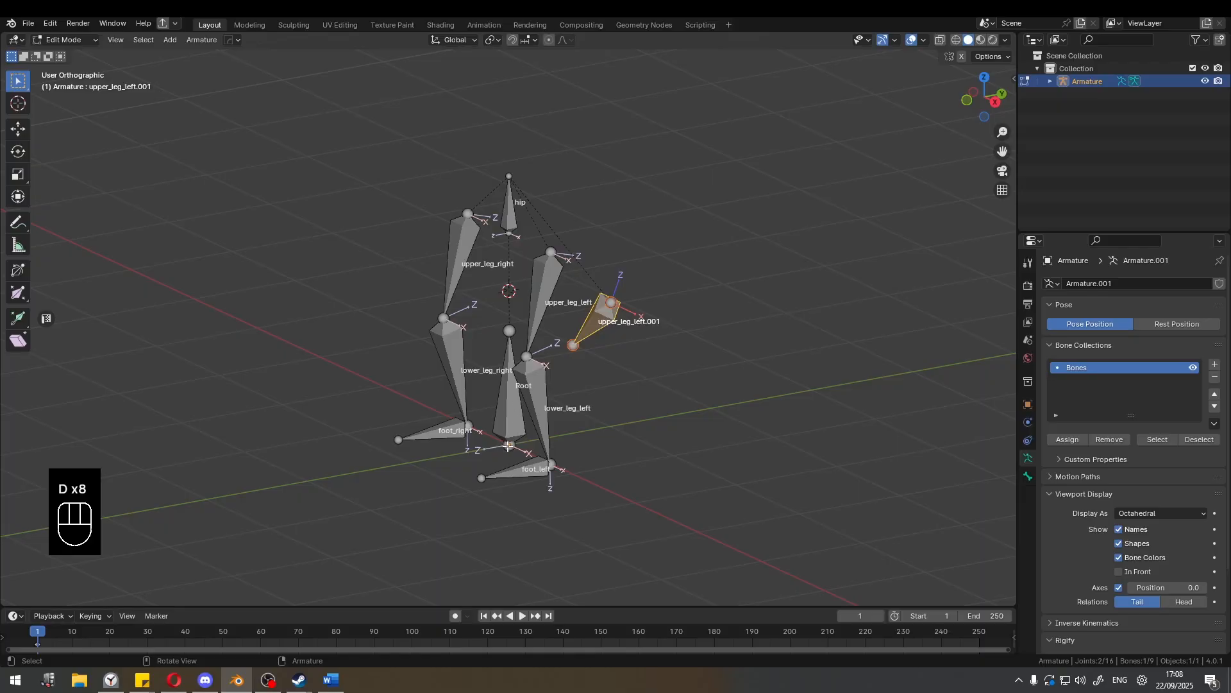
mouse_move(509, 446)
mouse_down()
mouse_move(517, 108)
mouse_move(531, 145)
mouse_up()
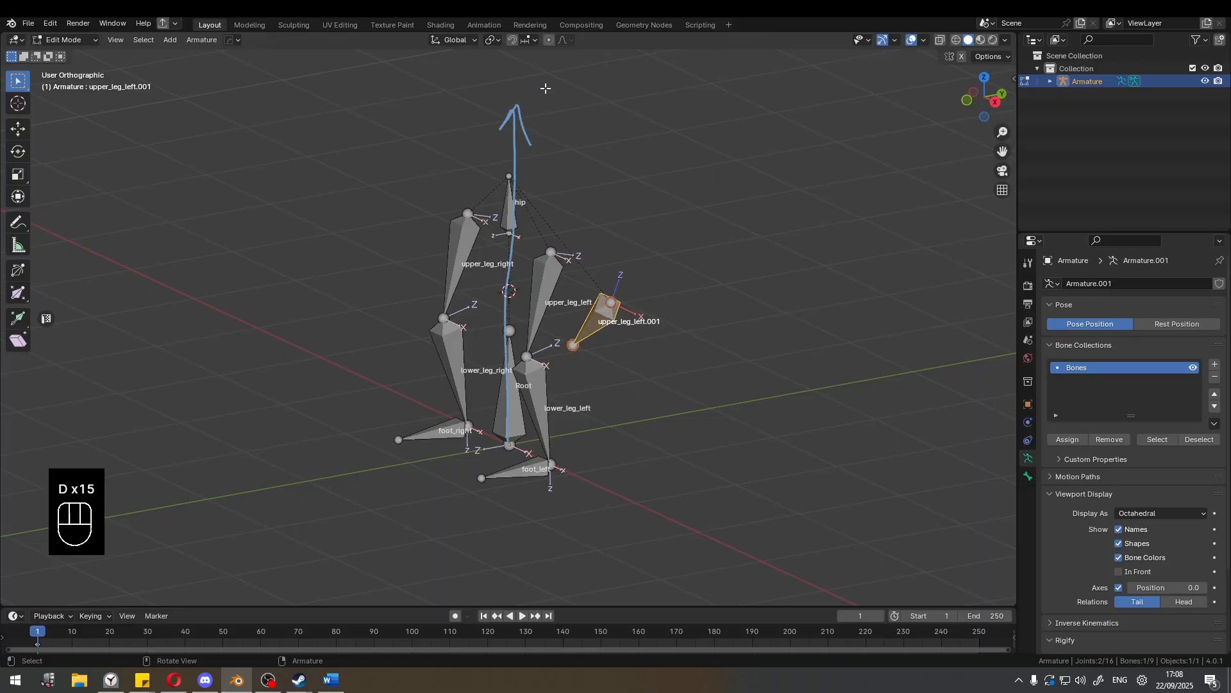
mouse_move(546, 91)
mouse_down()
mouse_move(581, 92)
mouse_move(573, 148)
mouse_move(639, 119)
mouse_up()
mouse_move(648, 107)
mouse_down()
mouse_move(681, 104)
mouse_move(680, 93)
mouse_up()
mouse_move(697, 93)
mouse_down()
mouse_move(699, 133)
mouse_move(713, 72)
mouse_up()
Handwrite a Z-UP annotation below the Y-UP label.
shift+middle_drag(583, 173, 566, 191)
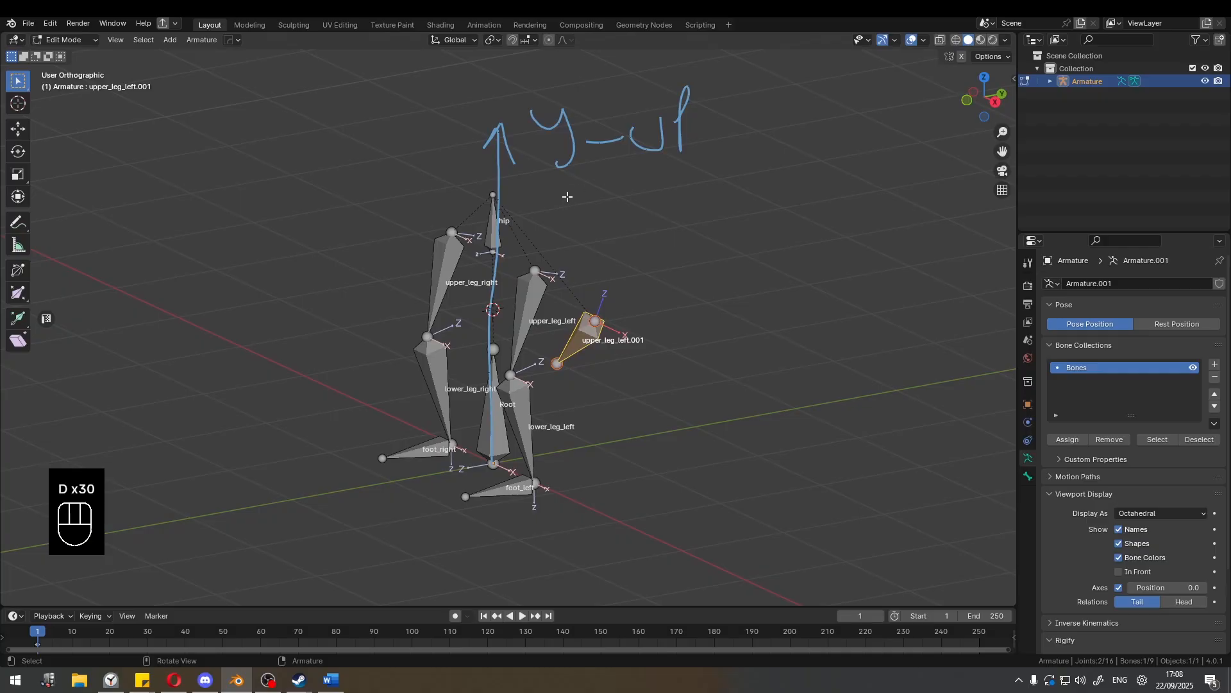
mouse_move(550, 193)
mouse_down()
mouse_move(606, 193)
mouse_move(616, 235)
mouse_move(699, 193)
mouse_move(722, 227)
mouse_up()
drag(713, 183, 713, 207)
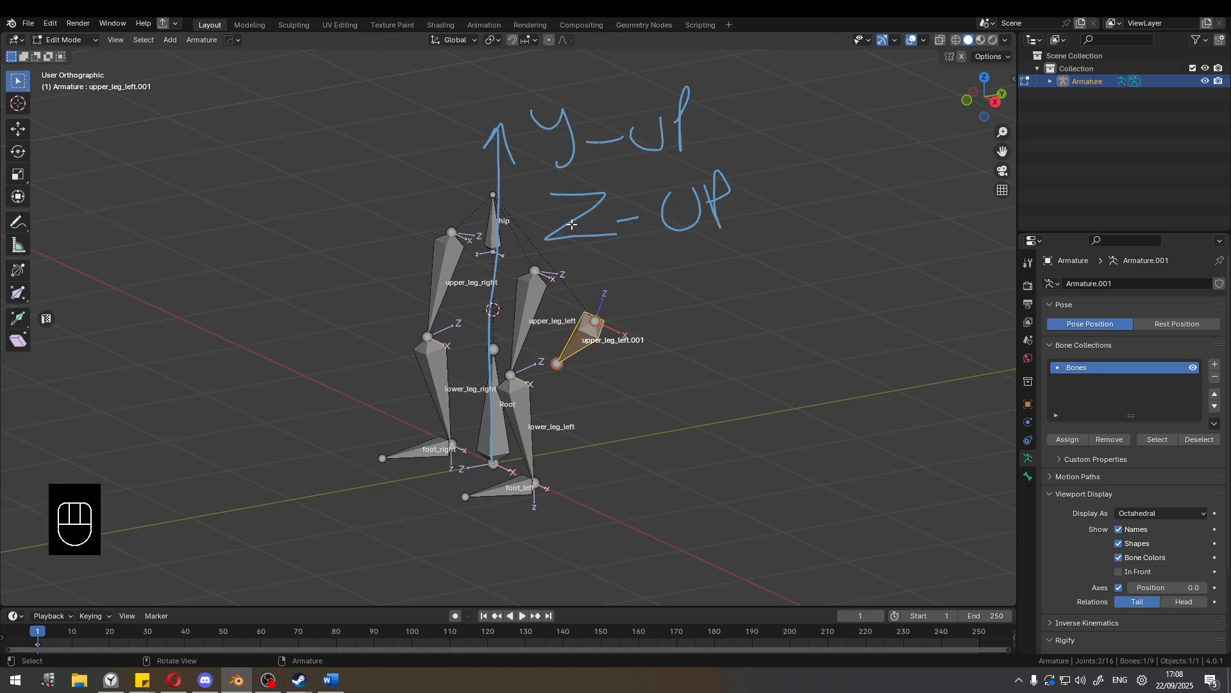
Erase the arrow and the Y-UP and Z-UP annotations around the armature.
shift+middle_drag(627, 206, 596, 219)
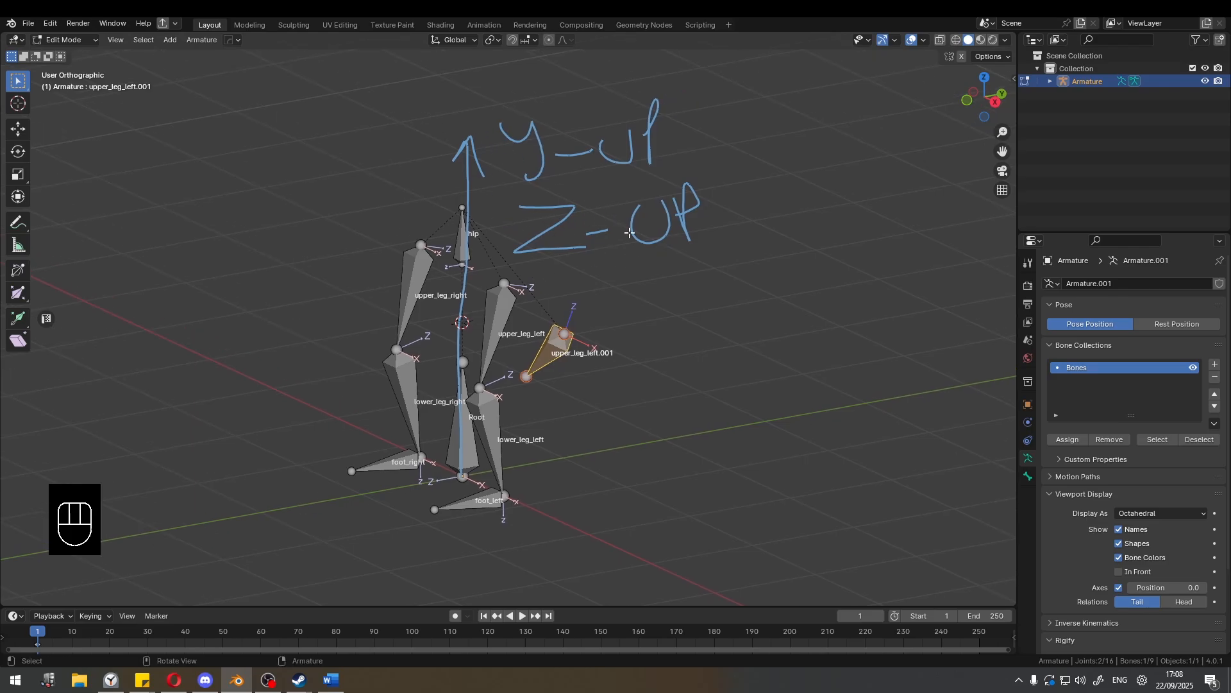
mouse_move(629, 232)
right_down()
mouse_move(710, 170)
mouse_move(449, 198)
mouse_move(470, 406)
right_up()
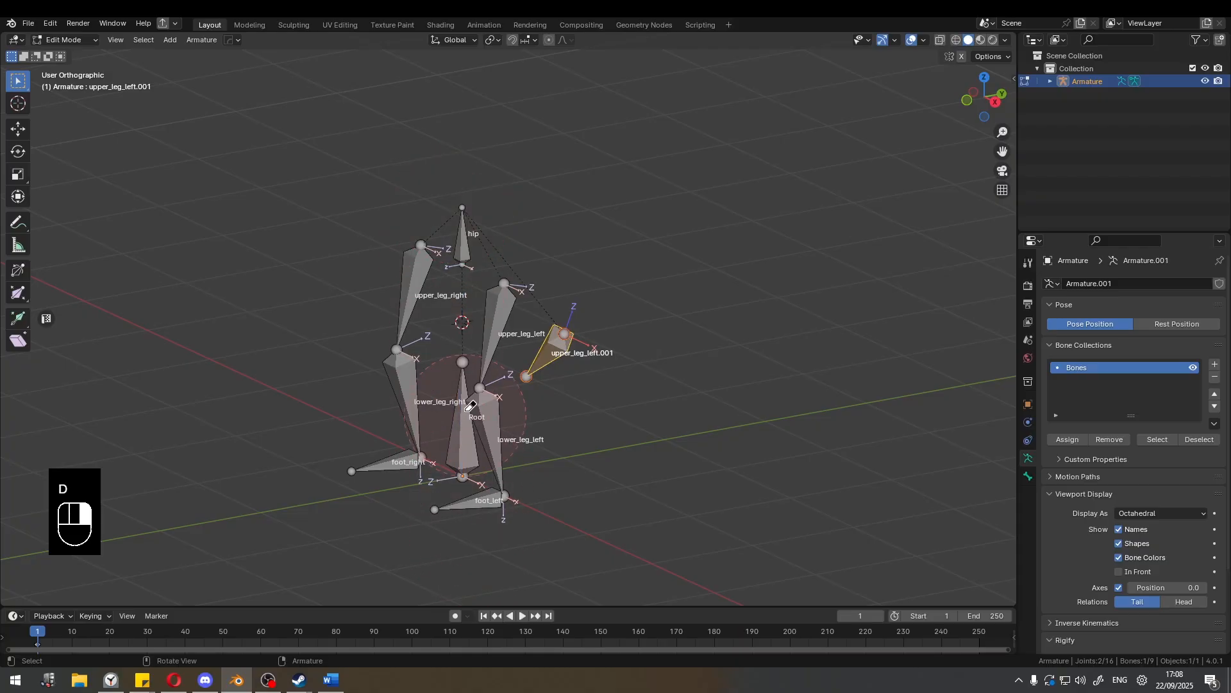
mouse_move(482, 366)
shift+middle_down()
mouse_move(471, 316)
mouse_move(513, 298)
shift+middle_up()
Select the Root, hip and upper_leg_left bones in turn and examine how their local axes point.
scroll(496, 305, up, 4)
scroll(496, 304, down, 3)
mouse_move(513, 298)
middle_down()
mouse_move(486, 300)
mouse_move(495, 312)
middle_up()
scroll(487, 300, up, 1)
shift+middle_drag(551, 409, 501, 429)
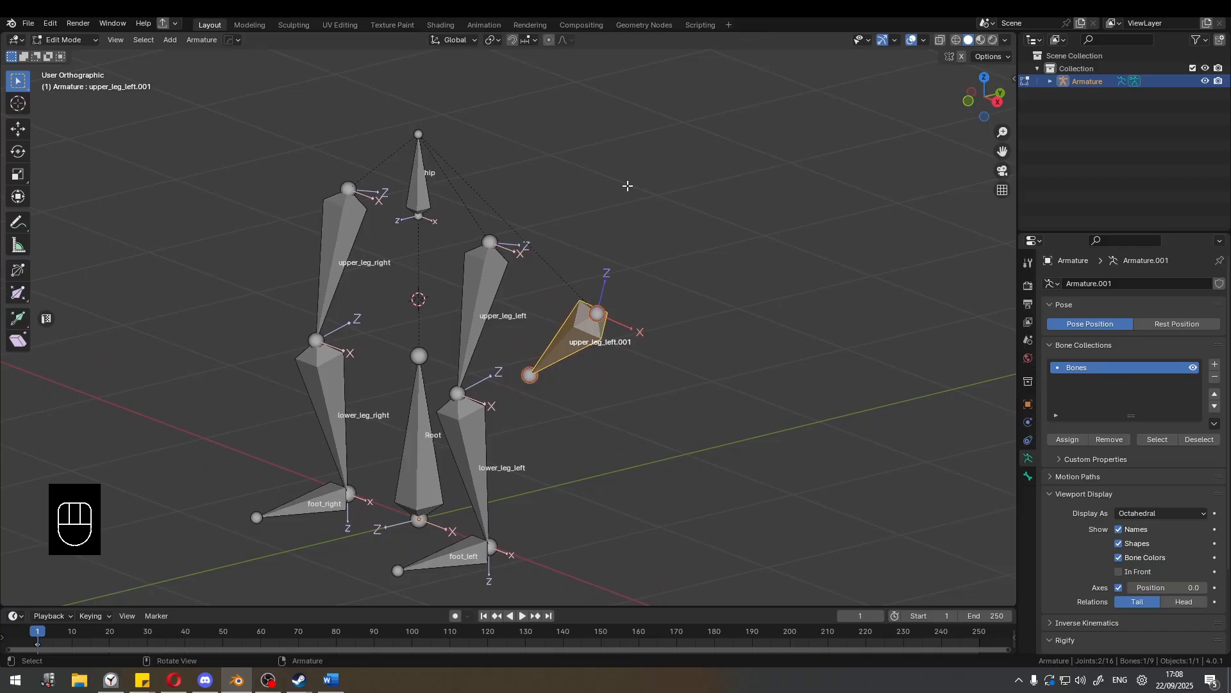
click(446, 433)
click(440, 409)
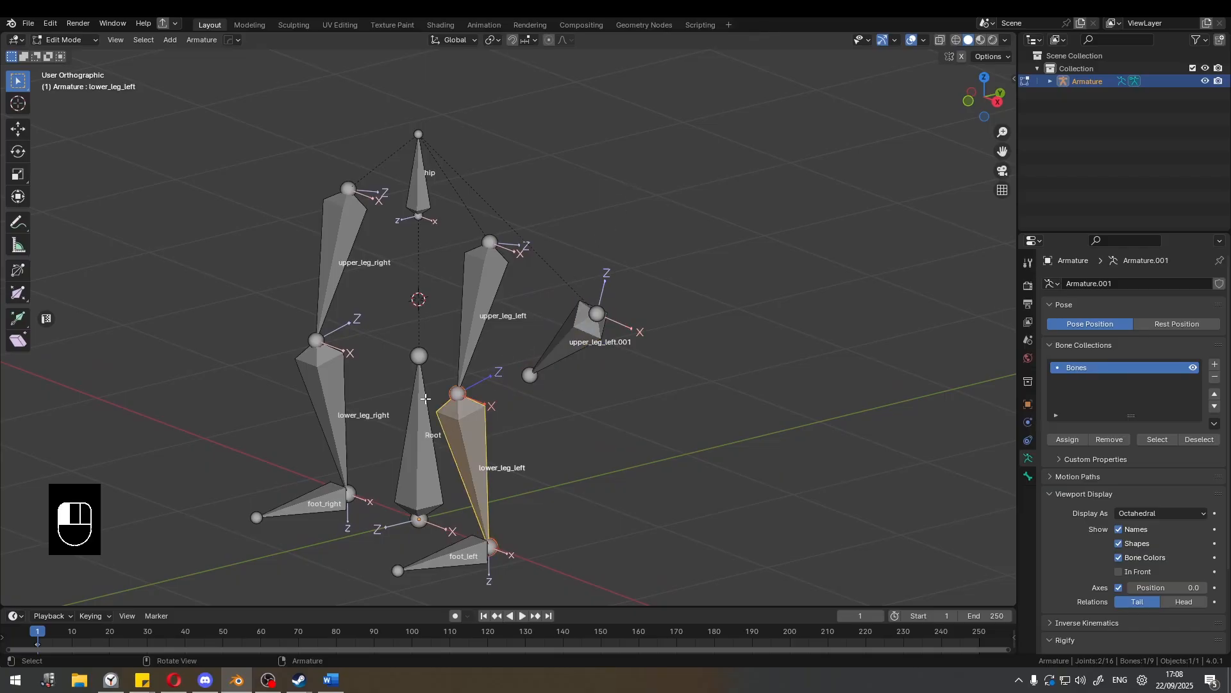
click(456, 252)
click(424, 182)
click(479, 273)
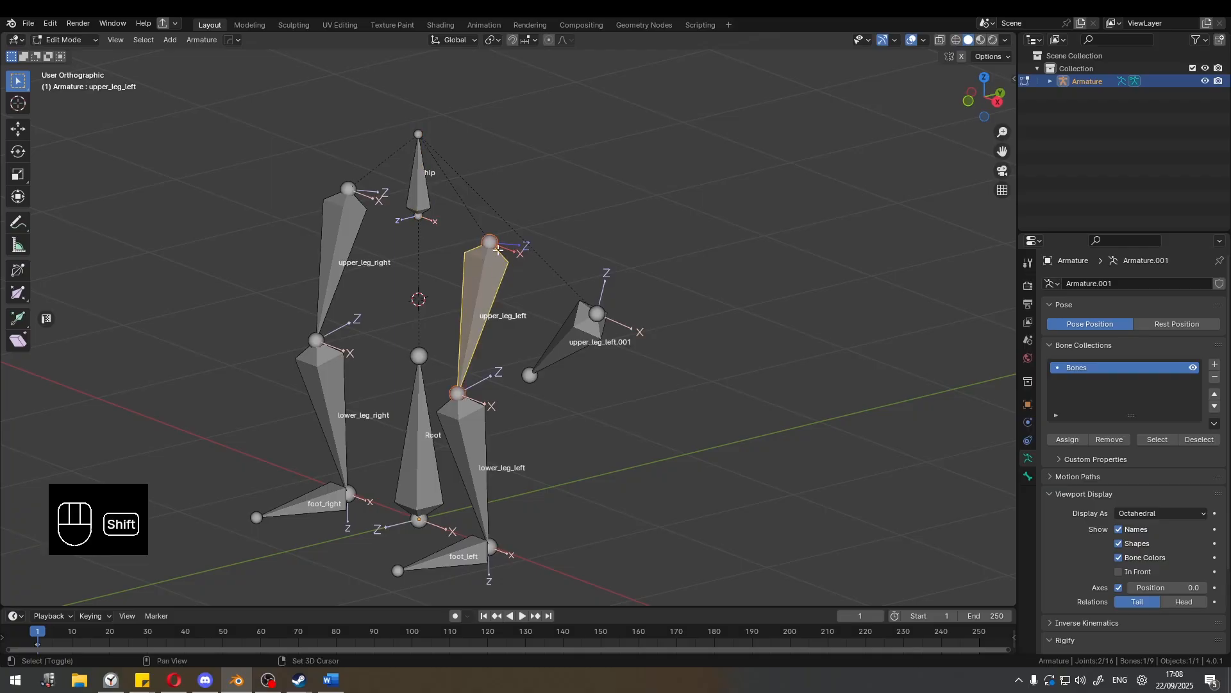
shift+middle_drag(479, 273, 495, 199)
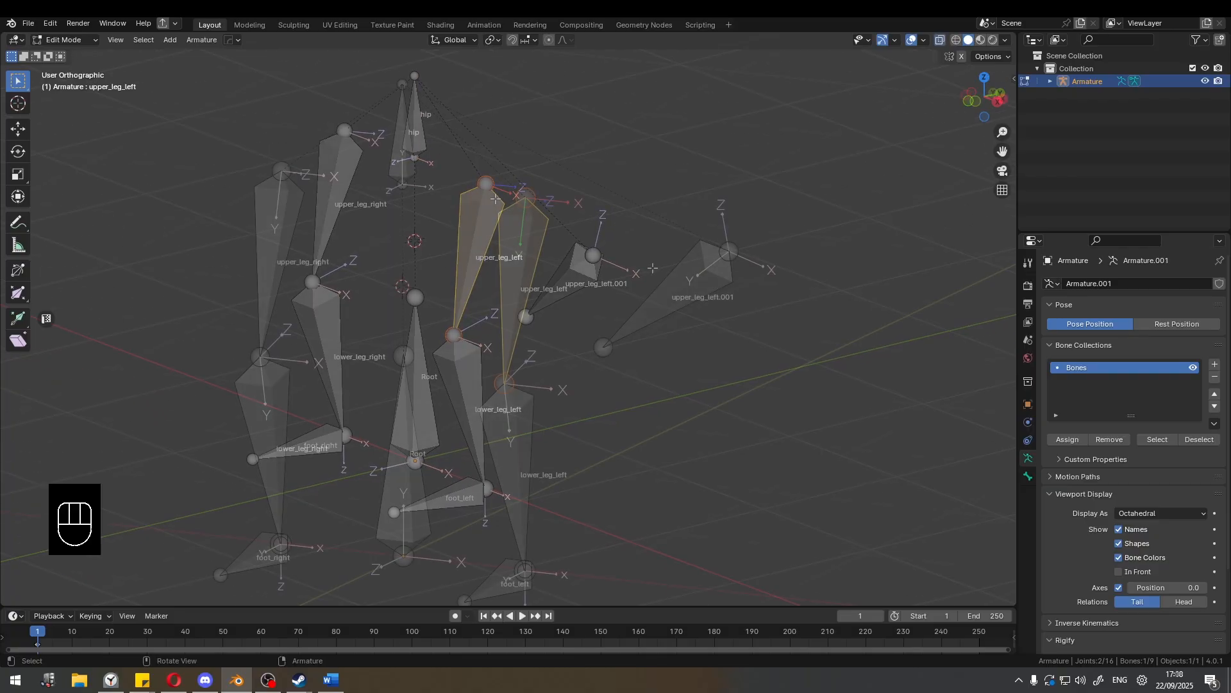
Select upper_leg_left.001 and roll it about its own length to turn its local X and Z axes.
shift+middle_drag(673, 238, 542, 234)
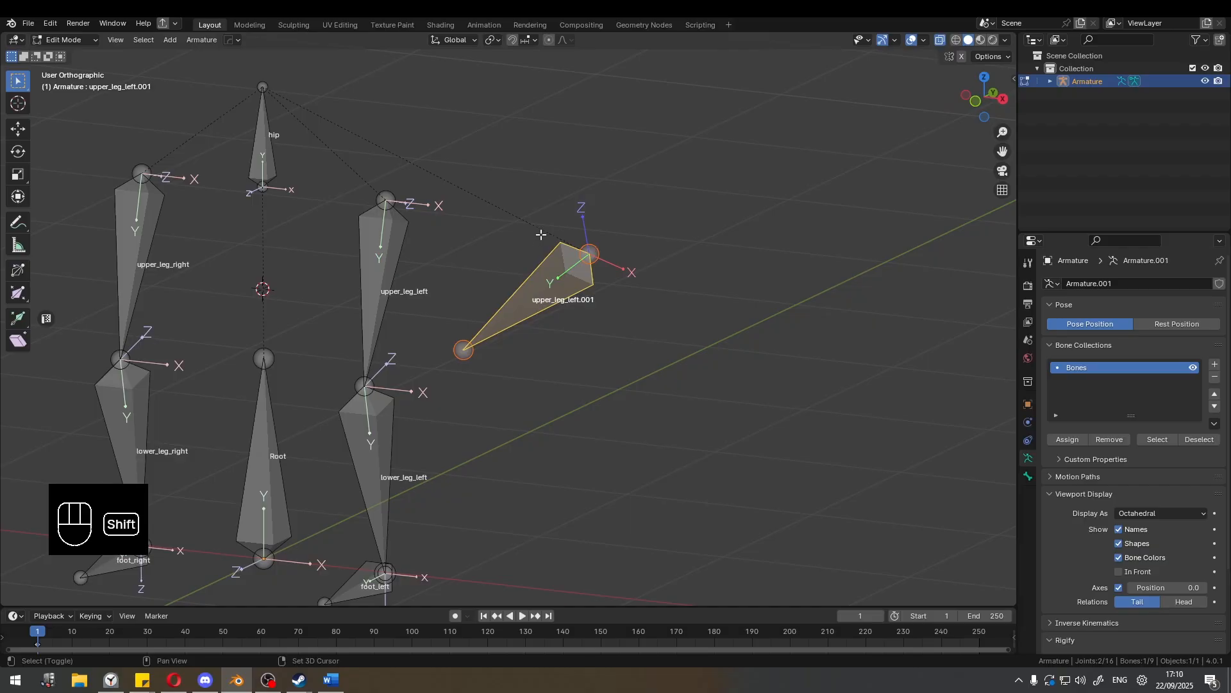
key(ctrl+r)
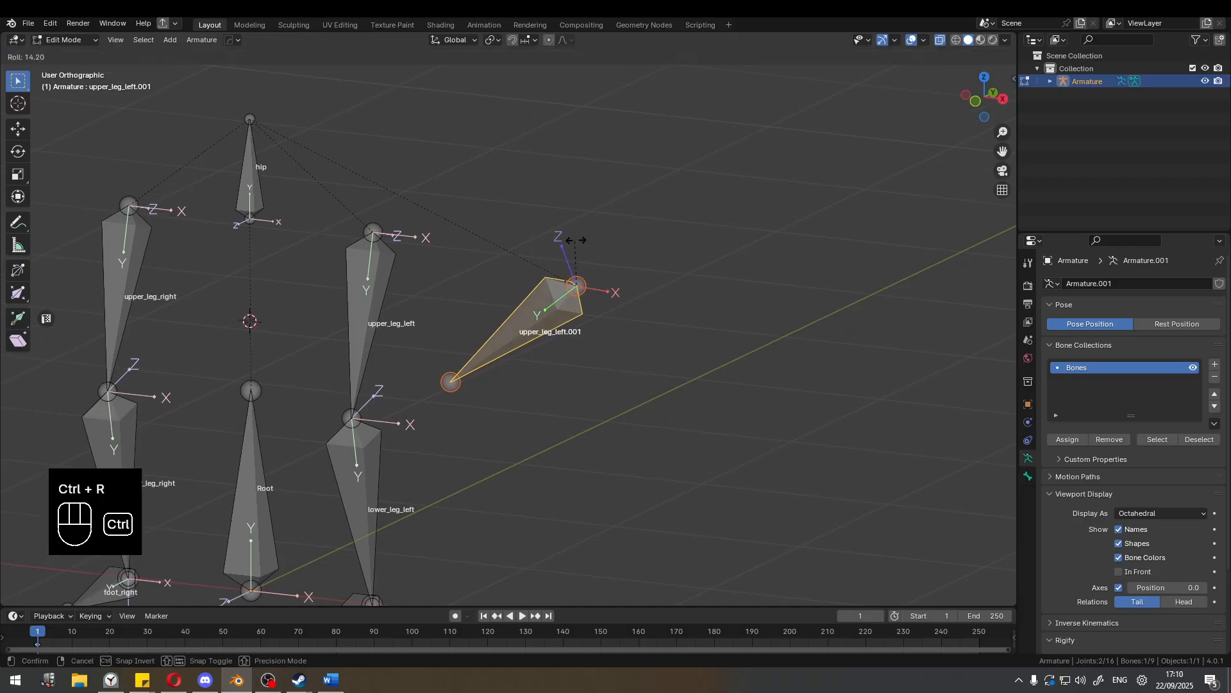
right_click(577, 212)
Select the upper_leg_left bone and roll it freely about its own length.
click(388, 284)
shift+middle_drag(395, 282, 566, 261)
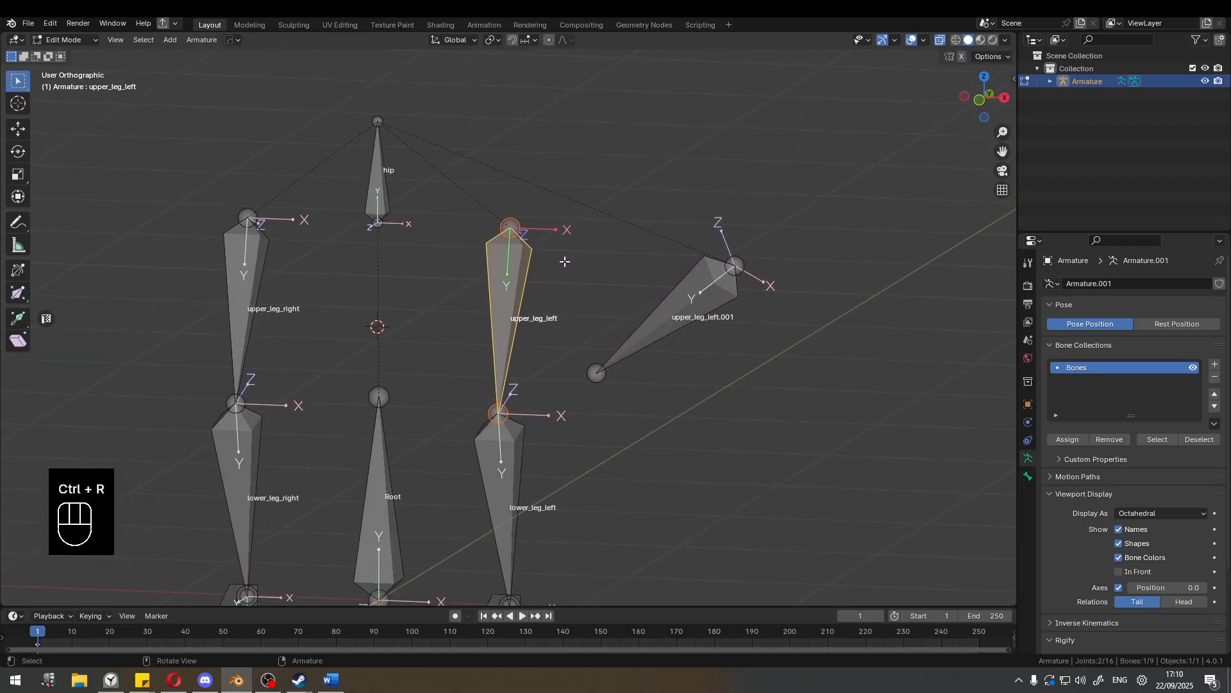
scroll(667, 264, up, 1)
shift+middle_drag(736, 267, 557, 233)
key(ctrl+r)
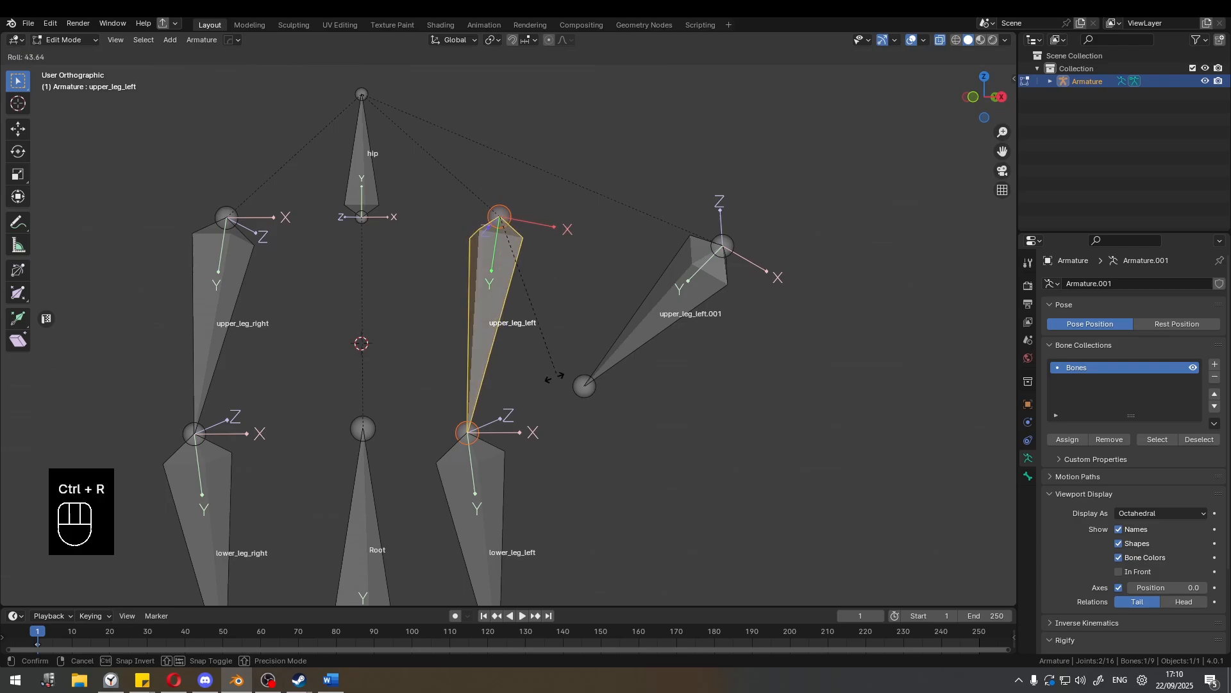
click(538, 434)
Clear the roll of the upper_leg_left bone, using a Clear Roll value of 3.6°.
middle_drag(539, 417, 463, 373)
key(alt+r)
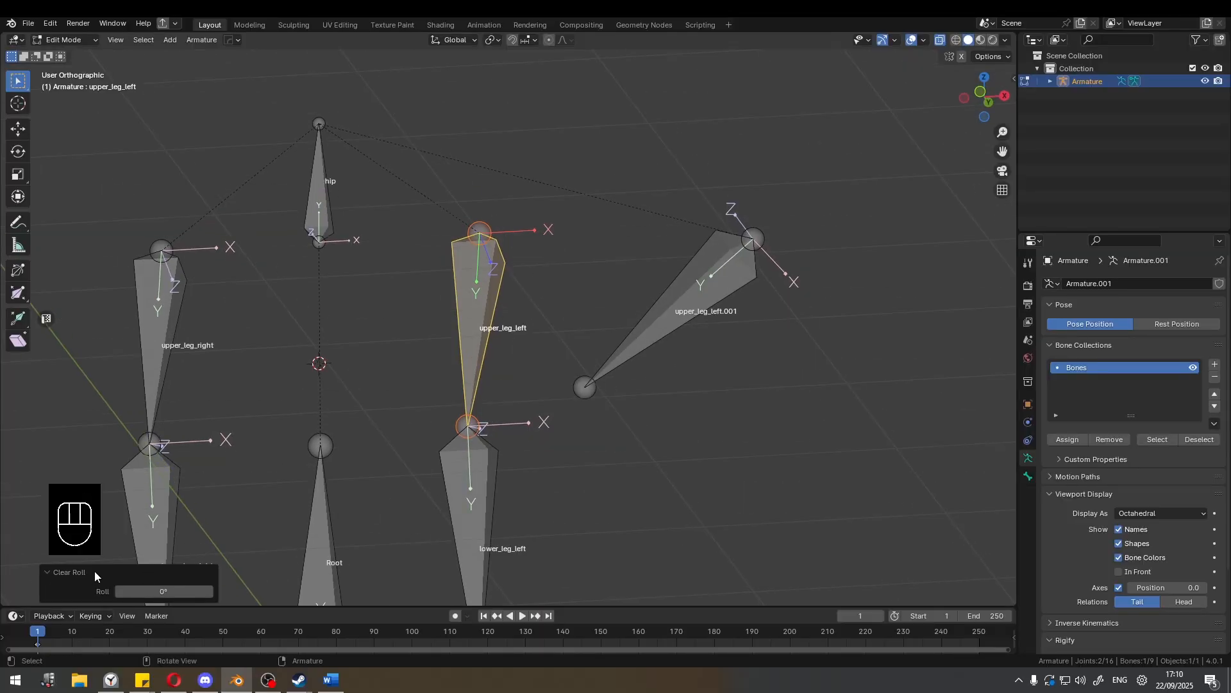
mouse_move(177, 587)
mouse_down()
mouse_move(187, 588)
mouse_move(177, 587)
mouse_up()
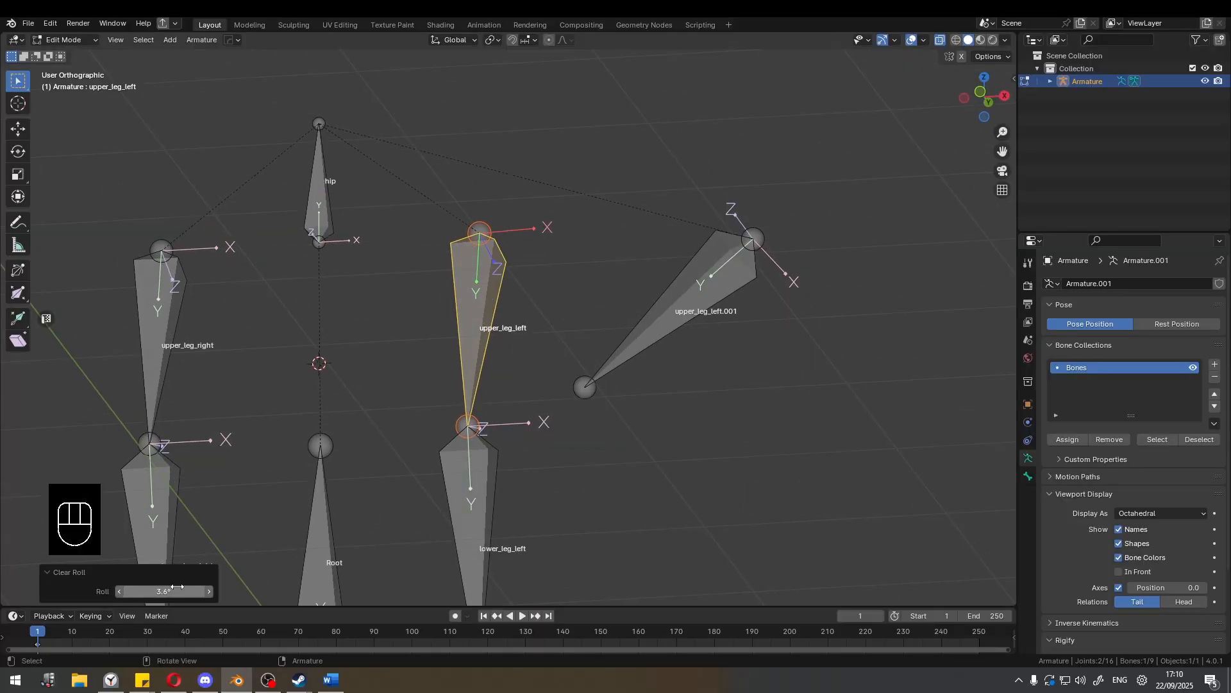
key(ctrl+z)
key(alt+r)
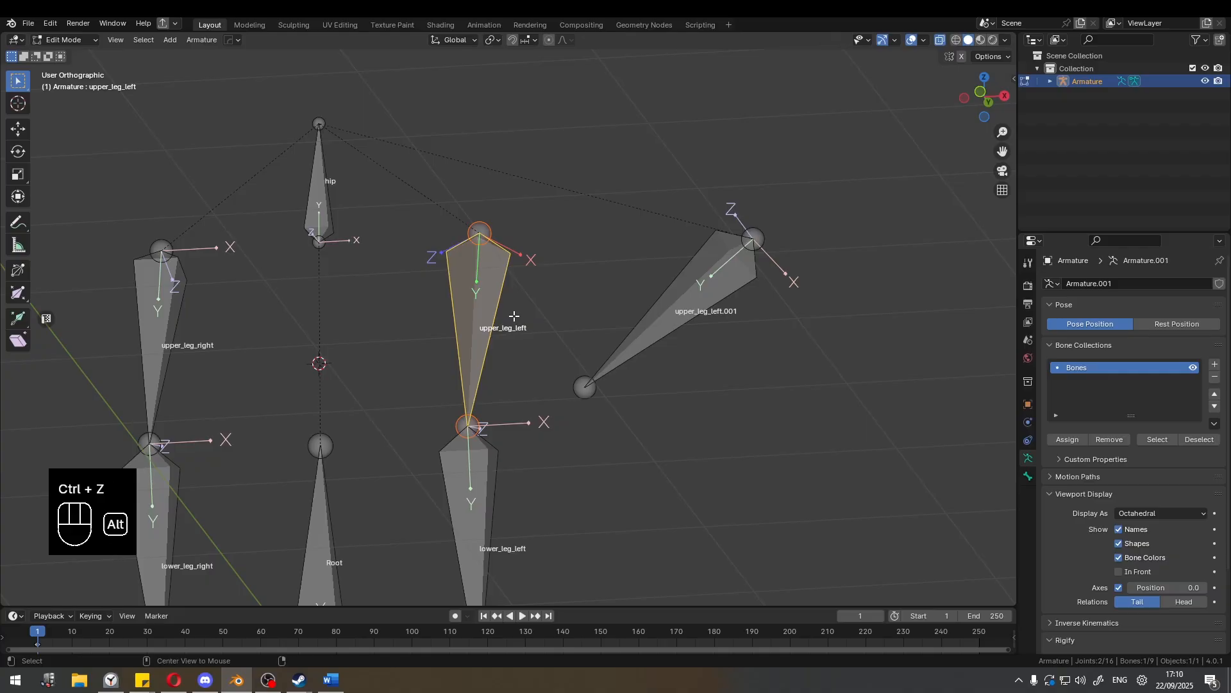
Display the numeric transform values of upper_leg_left, including its Roll and Length.
key(n)
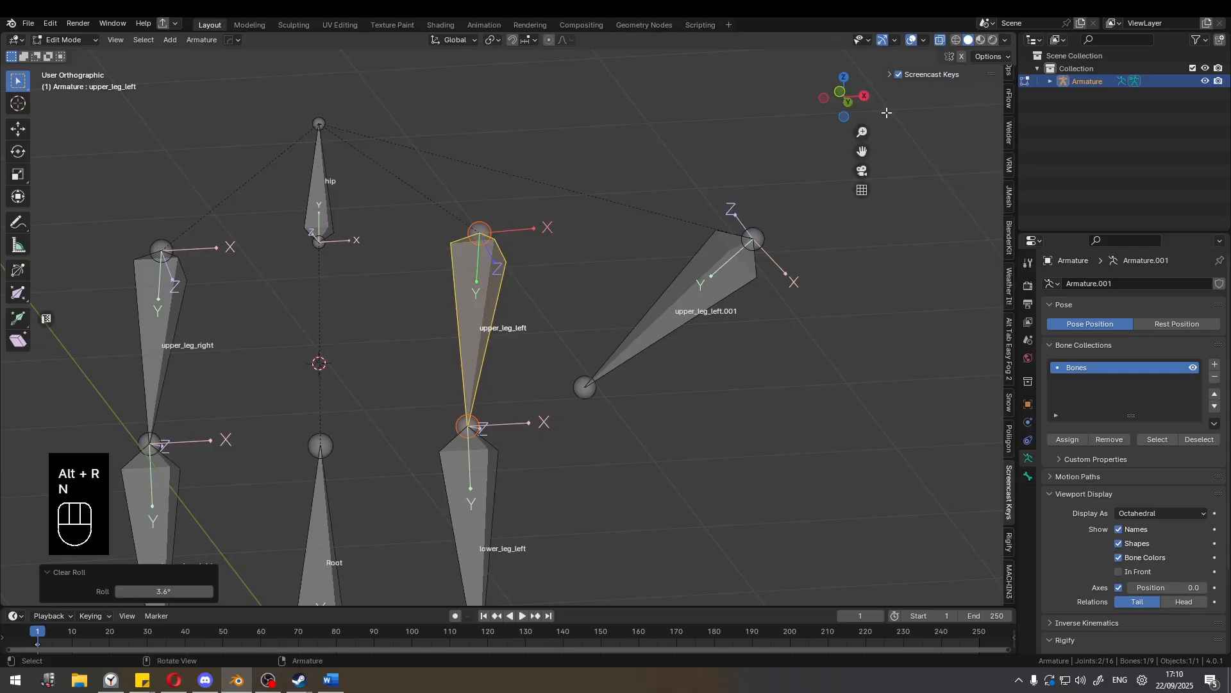
scroll(989, 106, up, 5)
scroll(1000, 106, down, 4)
scroll(1010, 111, up, 8)
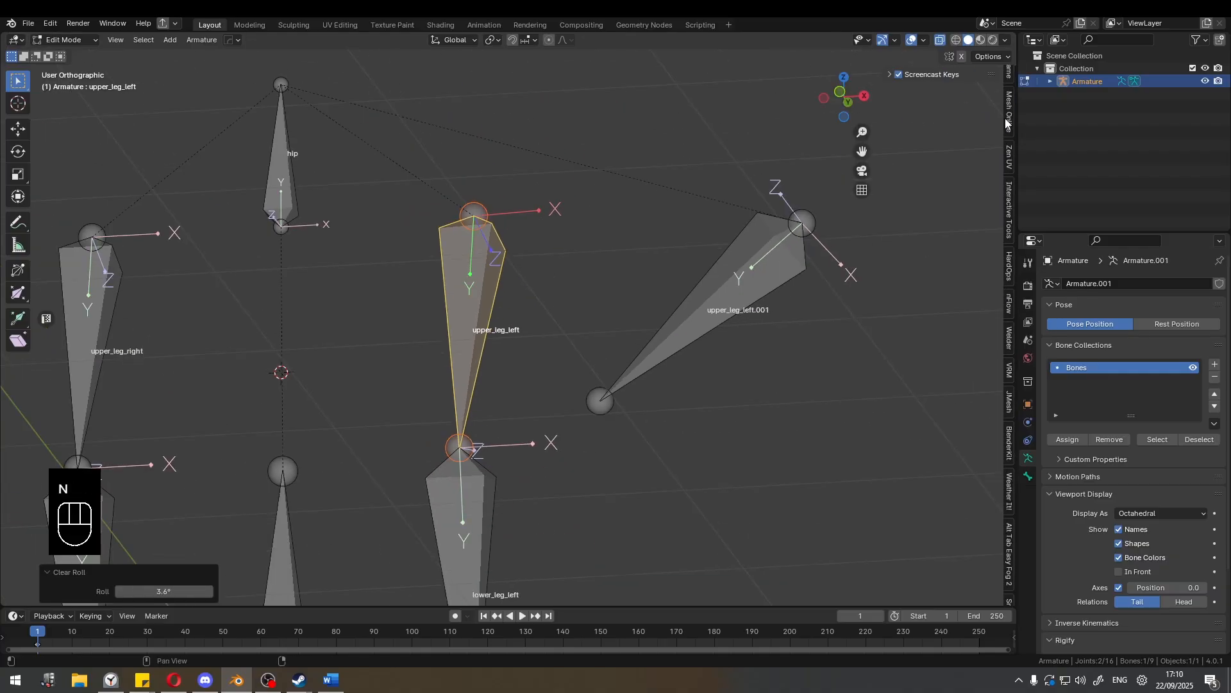
click(1008, 86)
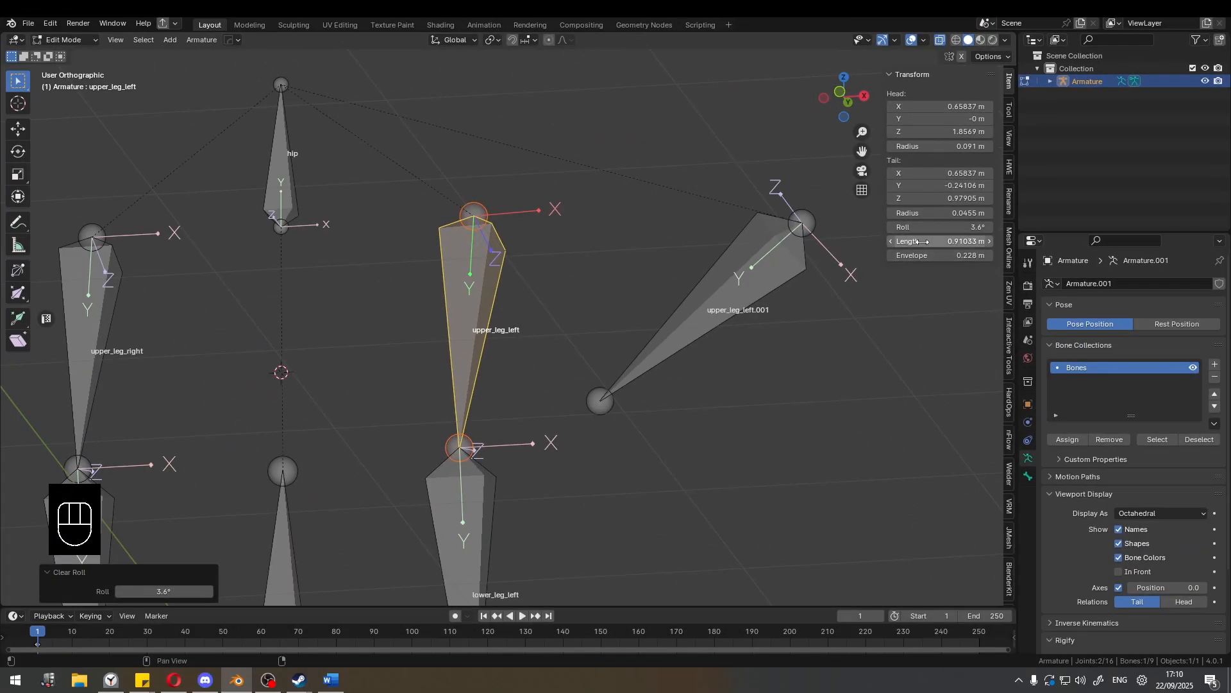
Try longer values for upper_leg_left's length and undo the excess, leaving it at about 0.97 m.
drag(940, 492, 988, 493)
mouse_move(949, 241)
mouse_down()
mouse_move(915, 245)
mouse_move(962, 241)
mouse_move(941, 241)
mouse_move(952, 241)
mouse_up()
scroll(619, 282, down, 3)
middle_drag(618, 283, 550, 312)
key(ctrl+z)
key(ctrl+z)
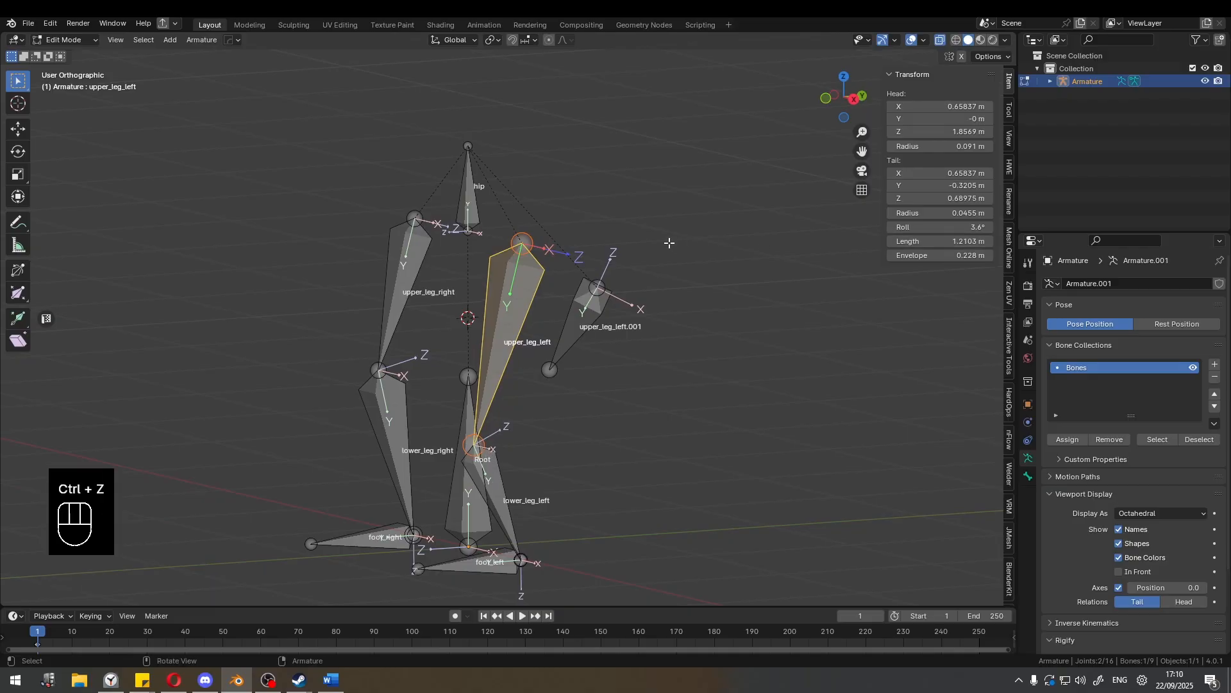
middle_drag(671, 243, 704, 241)
scroll(629, 237, up, 2)
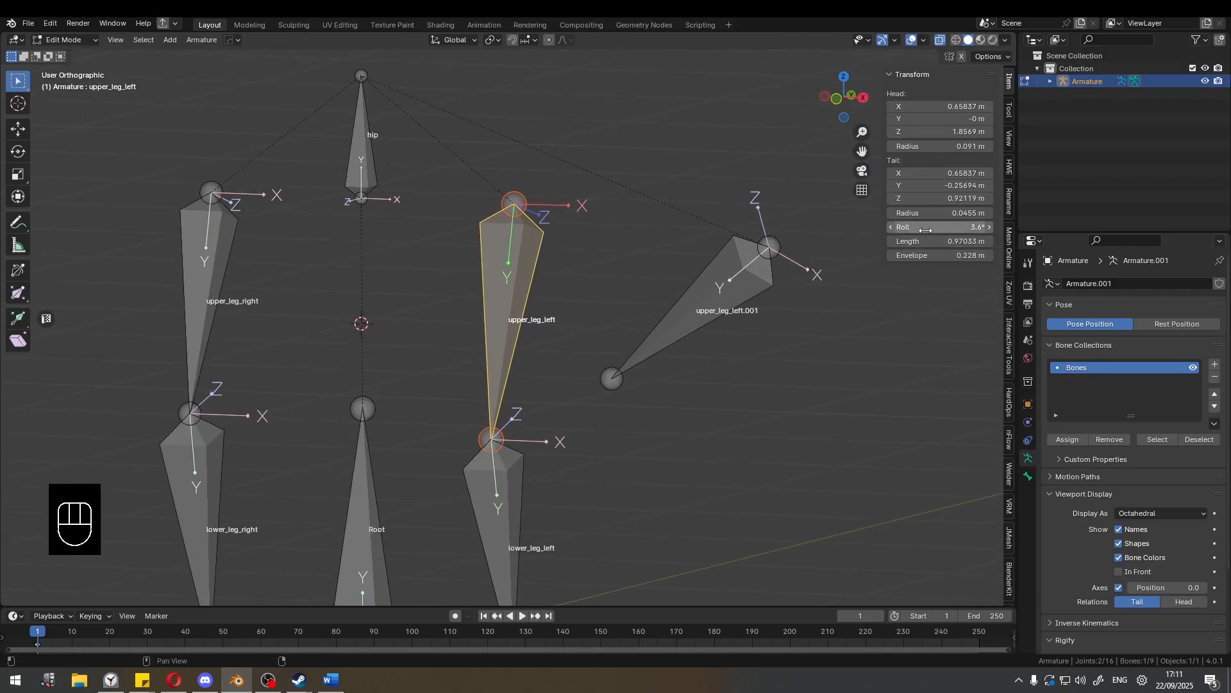
Reapply the 3.6° Clear Roll to upper_leg_left and check its axes from another angle.
key(alt+r)
middle_drag(579, 221, 506, 229)
scroll(539, 272, down, 3)
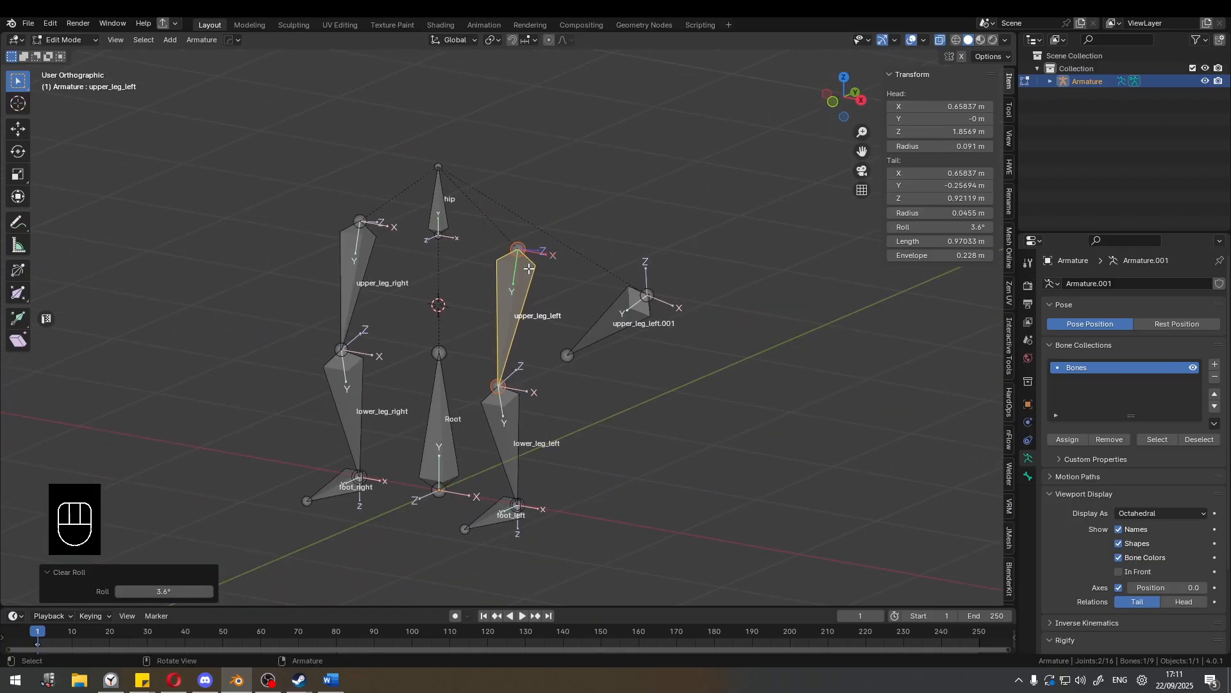
Select upper_leg_left.001, add upper_leg_left as the active bone, and align the first bone to it.
click(621, 303)
middle_drag(588, 305, 654, 283)
scroll(597, 290, up, 2)
shift+middle_drag(654, 284, 507, 243)
scroll(555, 267, up, 3)
scroll(558, 242, down, 3)
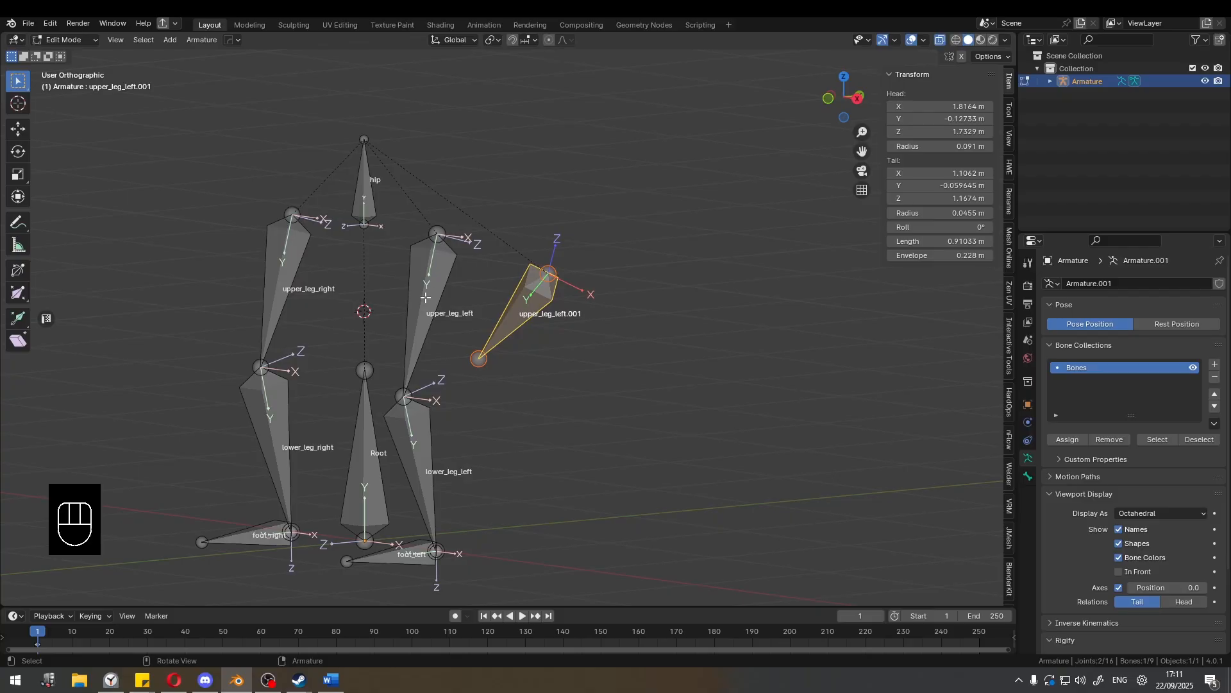
scroll(474, 300, up, 3)
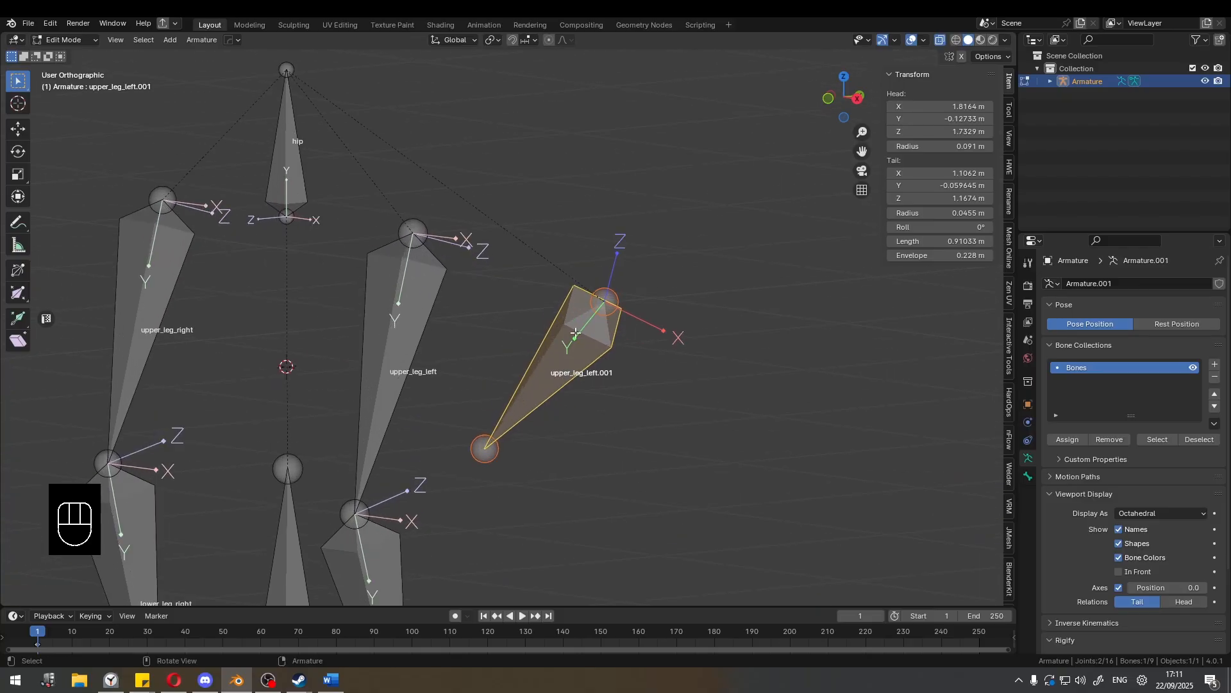
shift+click(421, 294)
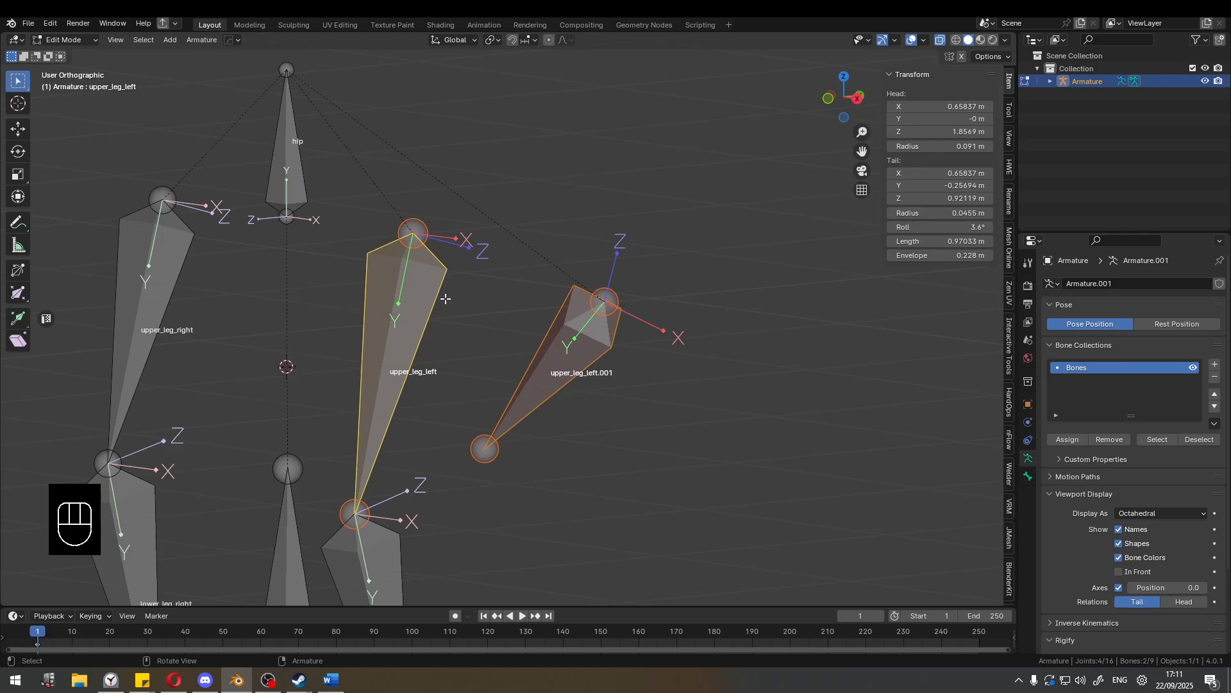
key(ctrl+alt+a)
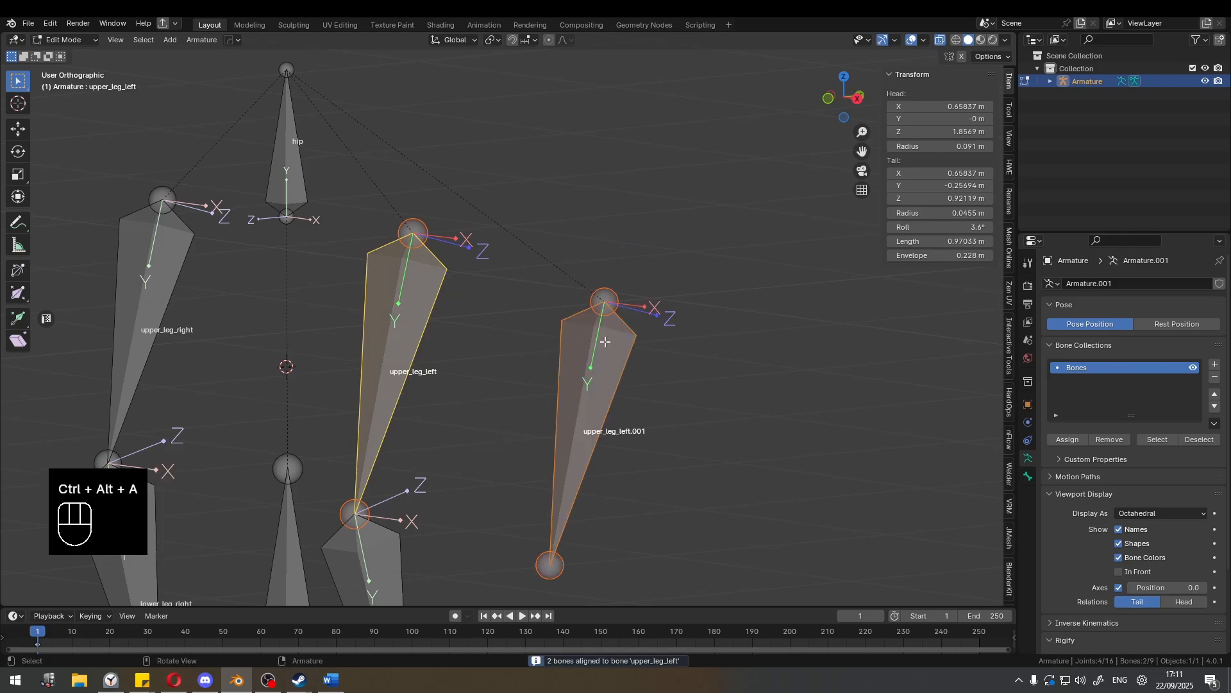
Compare the aligned bones in the right orthographic view, and clear the roll of upper_leg_left.001 with a value of 3.6°.
middle_drag(445, 298, 517, 310)
key(KP_3)
scroll(527, 331, up, 4)
scroll(525, 332, down, 4)
click(466, 308)
key(alt+r)
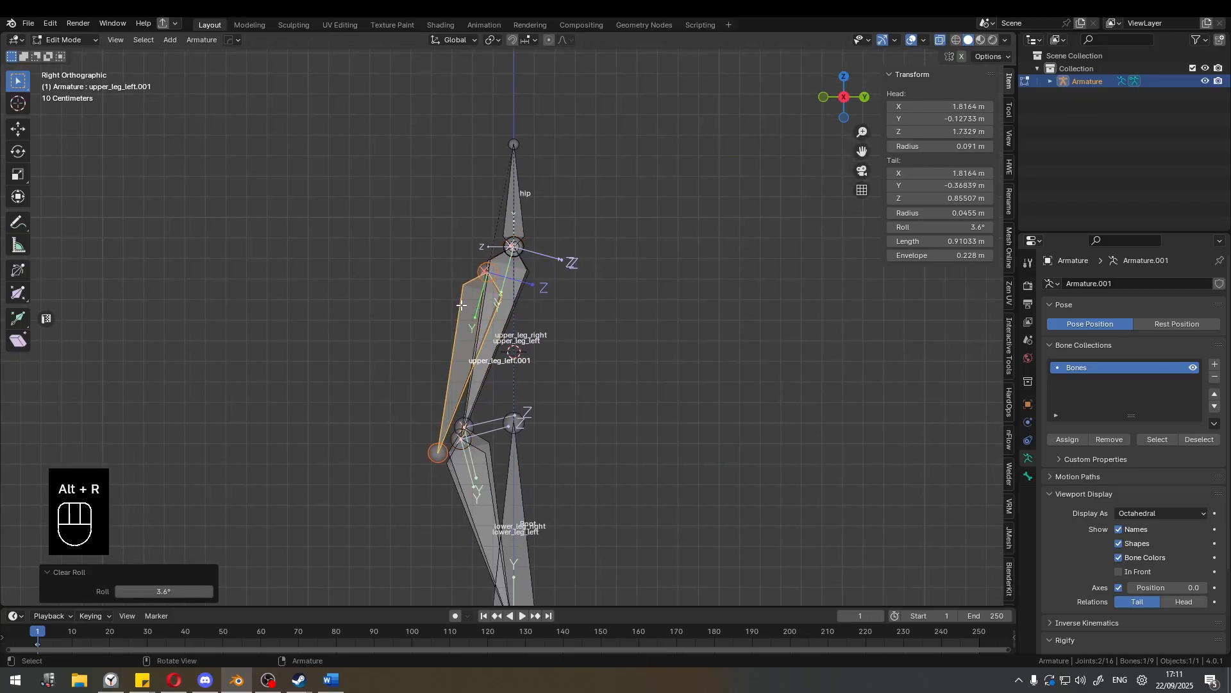
Enable snapping during transforms and set the snap target to Vertex.
scroll(472, 314, up, 2)
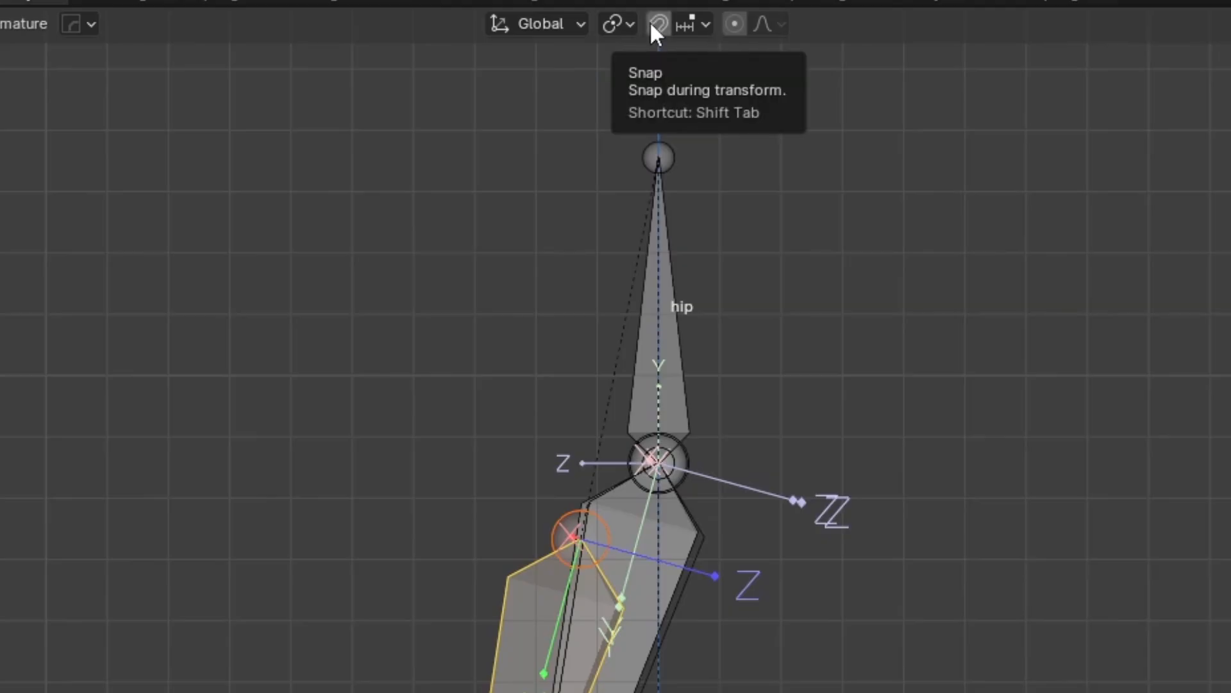
click(658, 25)
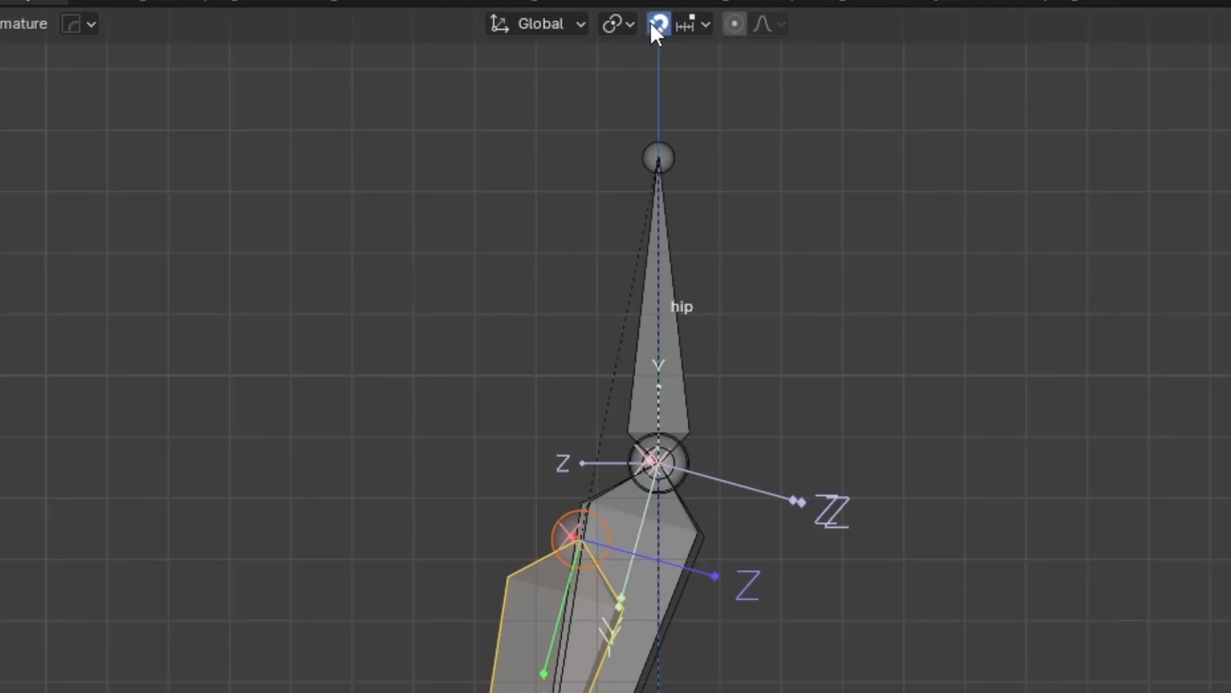
click(694, 20)
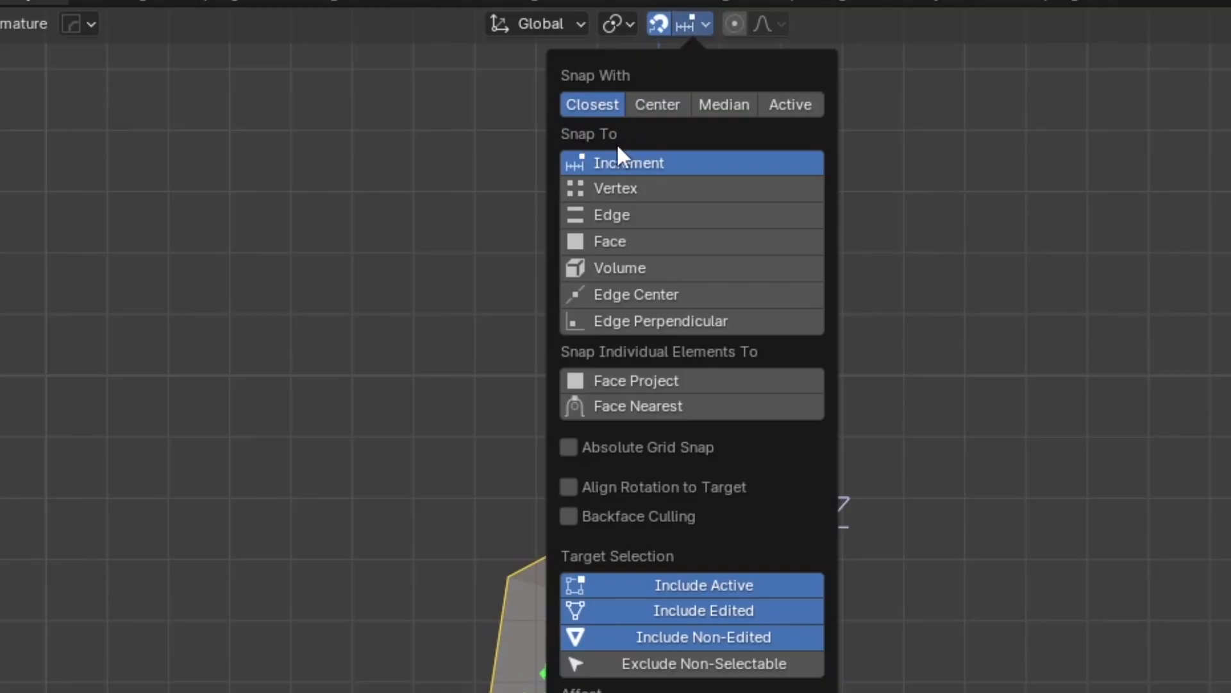
click(613, 187)
Move upper_leg_left.001 about 0.124 m up along global Z, snapping it to the head of upper_leg_left.
shift+middle_drag(779, 423, 842, 373)
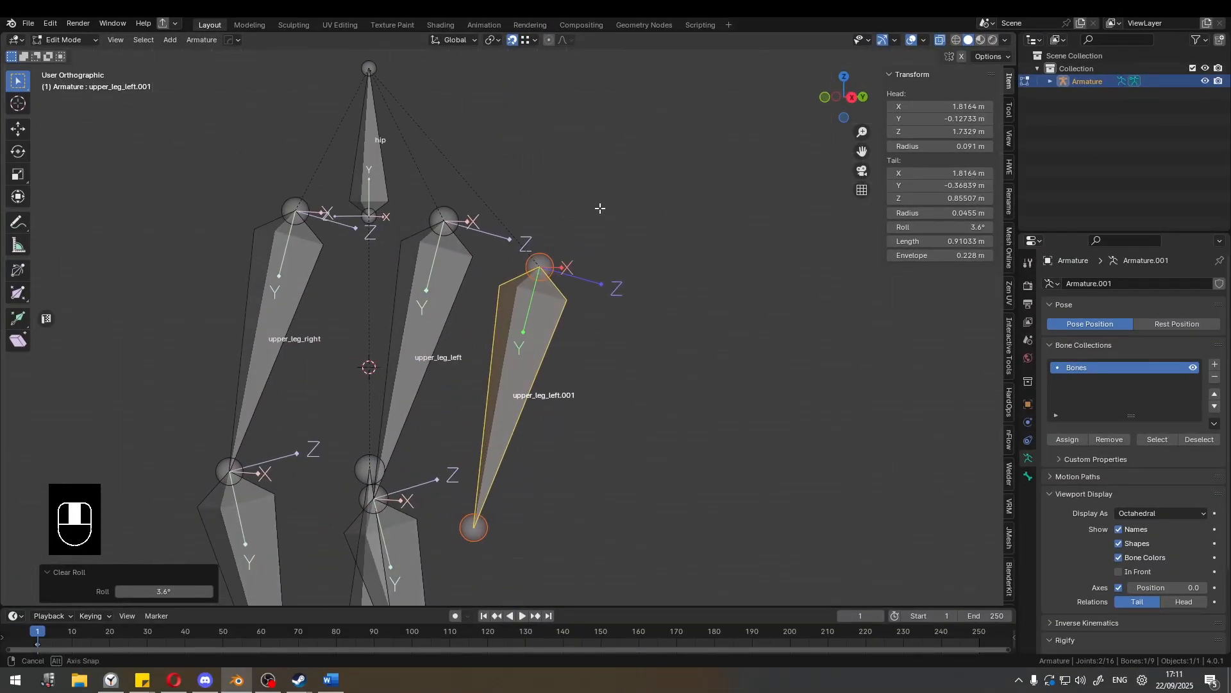
middle_drag(600, 208, 489, 223)
key(g)
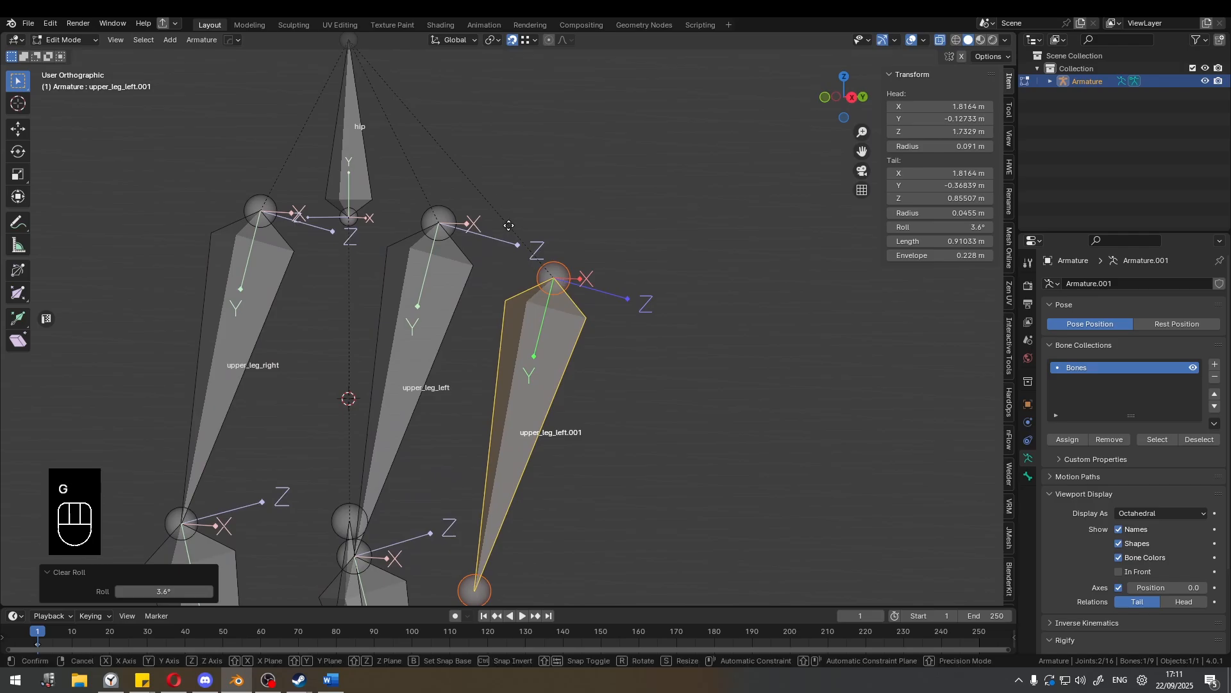
key(z)
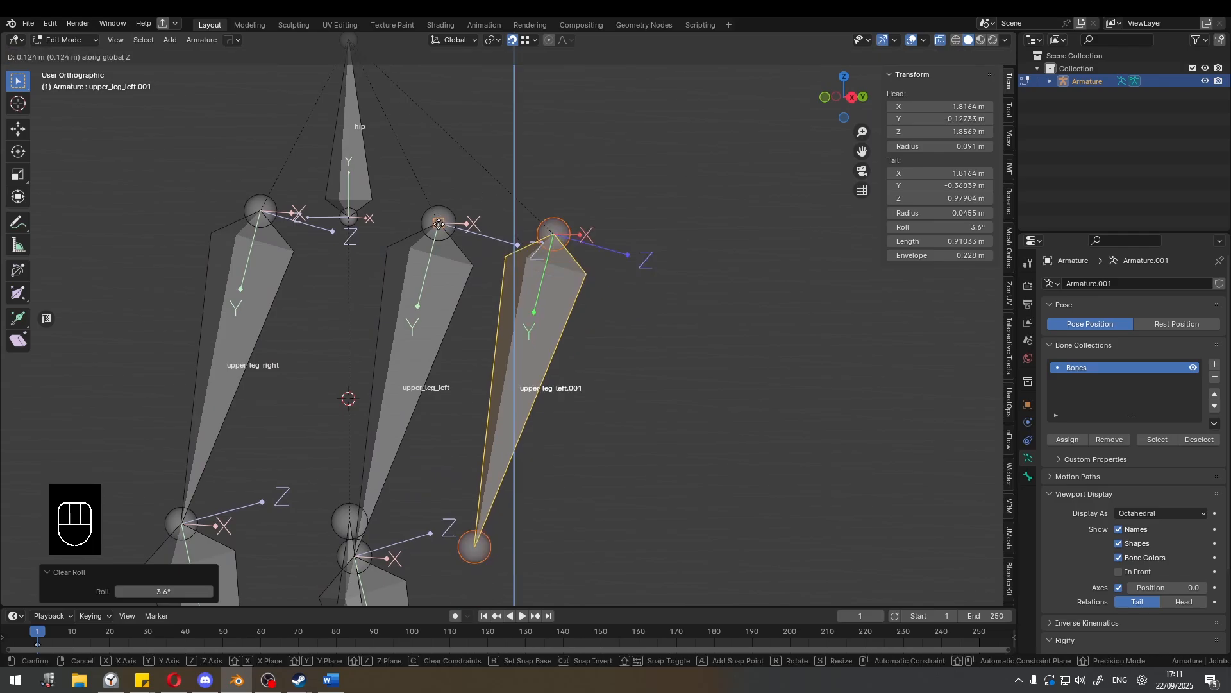
click(438, 223)
Move upper_leg_left.001 about 0.127 m along global Y, snapping it to the head of upper_leg_left.
scroll(554, 247, down, 3)
middle_drag(559, 247, 554, 250)
key(g)
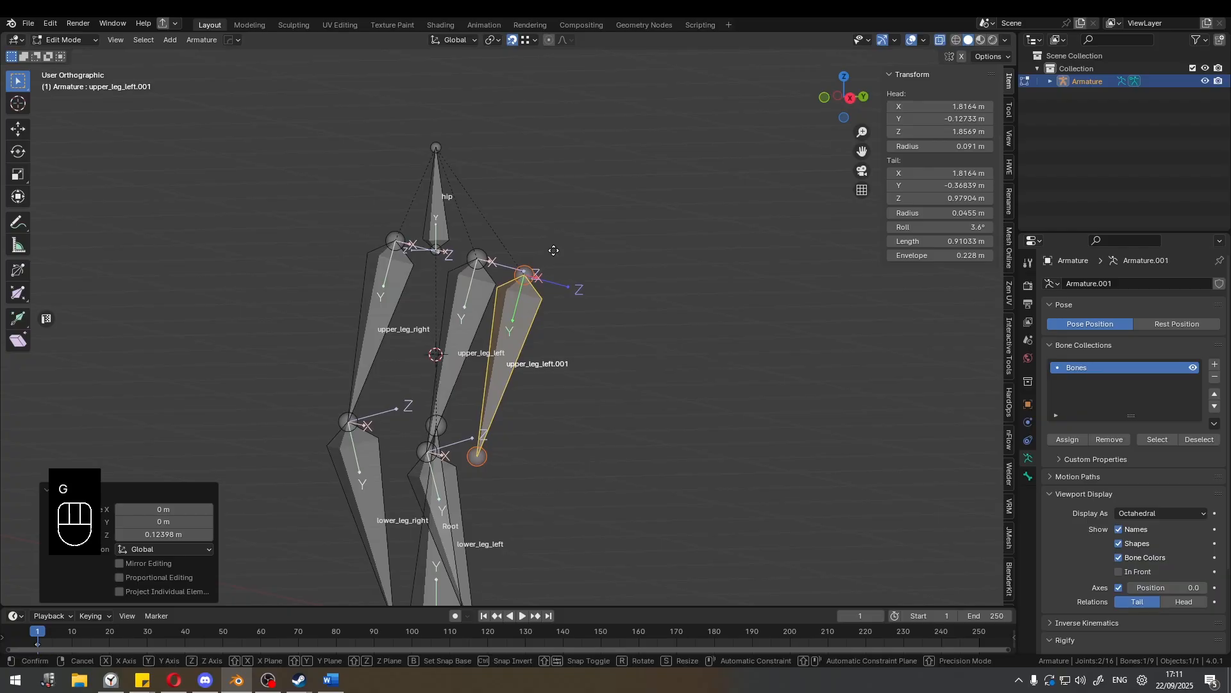
key(y)
click(473, 270)
middle_drag(492, 279, 495, 284)
shift+middle_drag(495, 284, 578, 203)
key(KP_3)
key(g)
key(x)
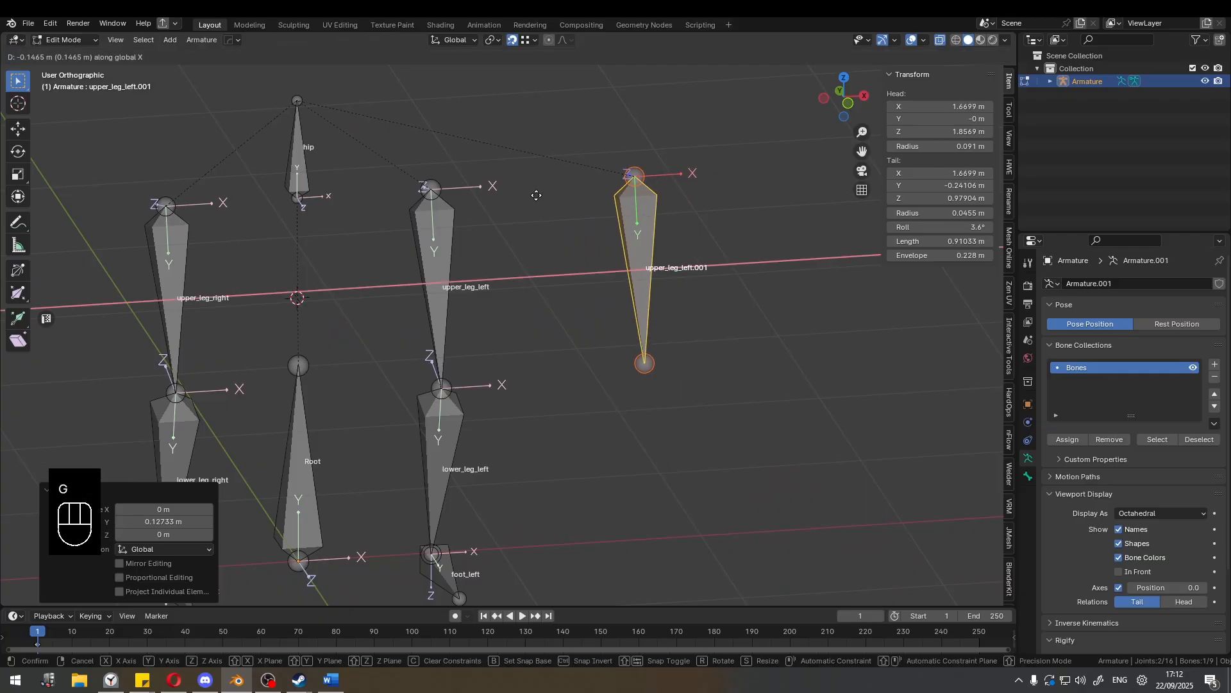
right_click(632, 289)
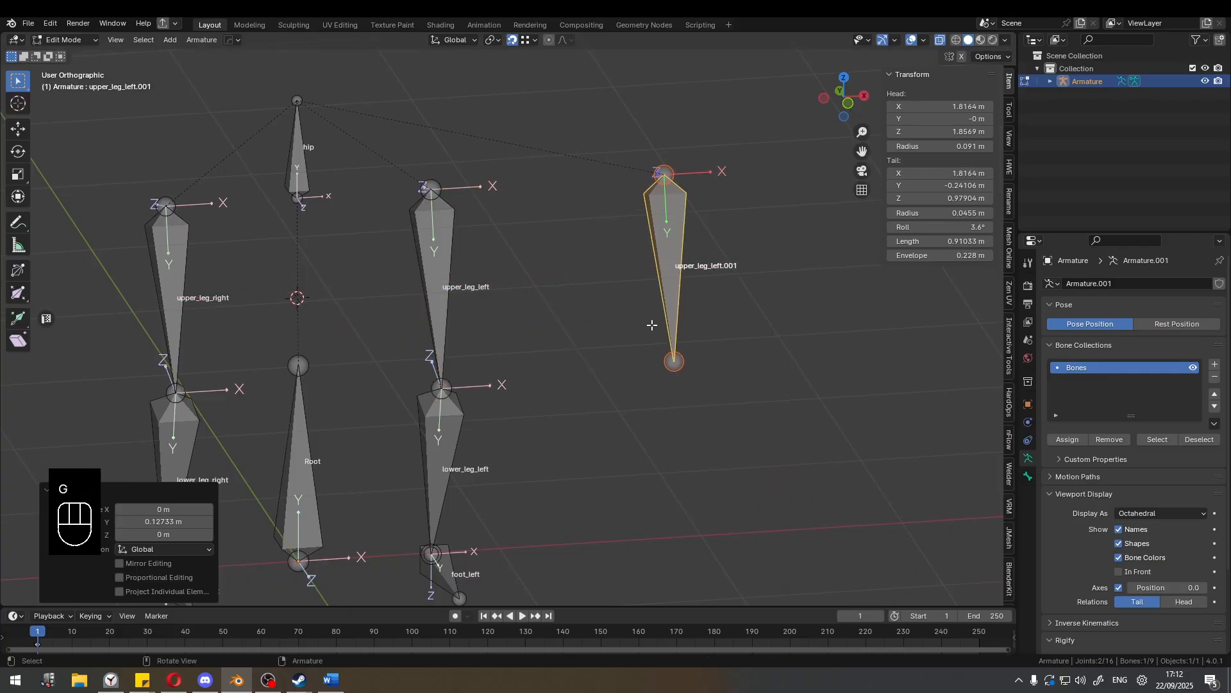
Move the tail of upper_leg_left.001 about 0.058 m down along global Z, snapping it to the tail of upper_leg_left.
click(678, 360)
middle_drag(614, 316, 468, 265)
key(g)
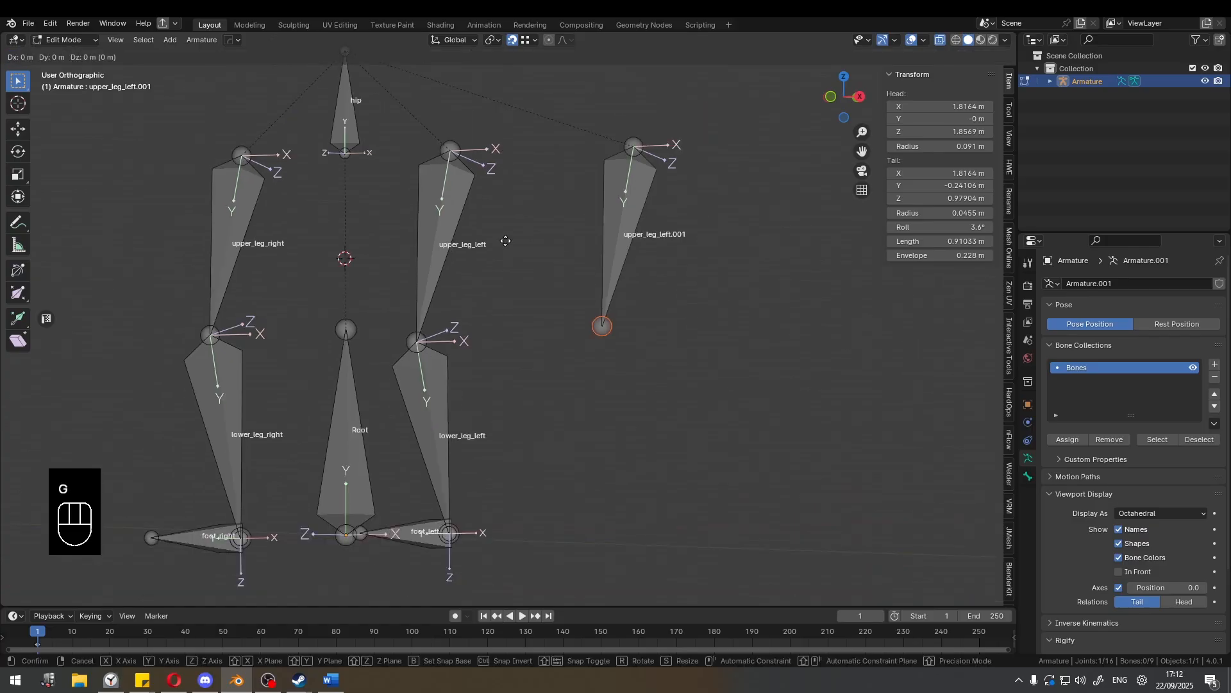
key(z)
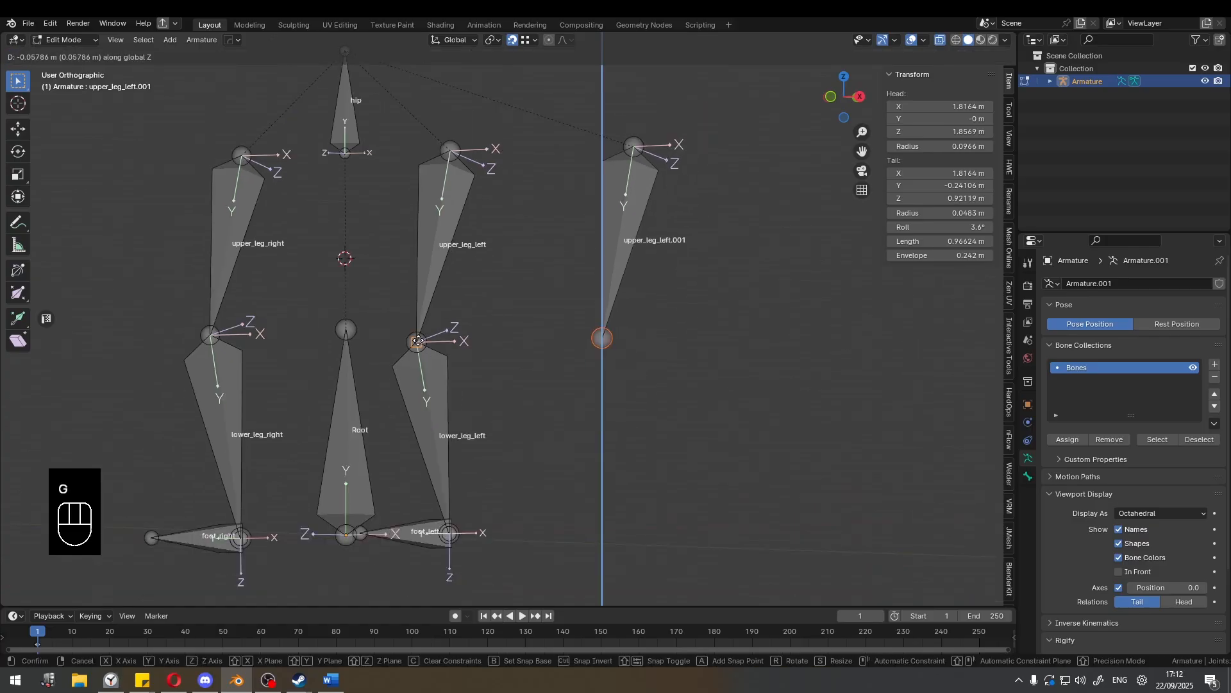
click(418, 341)
middle_drag(541, 289, 616, 309)
middle_drag(598, 292, 475, 292)
key(KP_3)
key(KP_6)
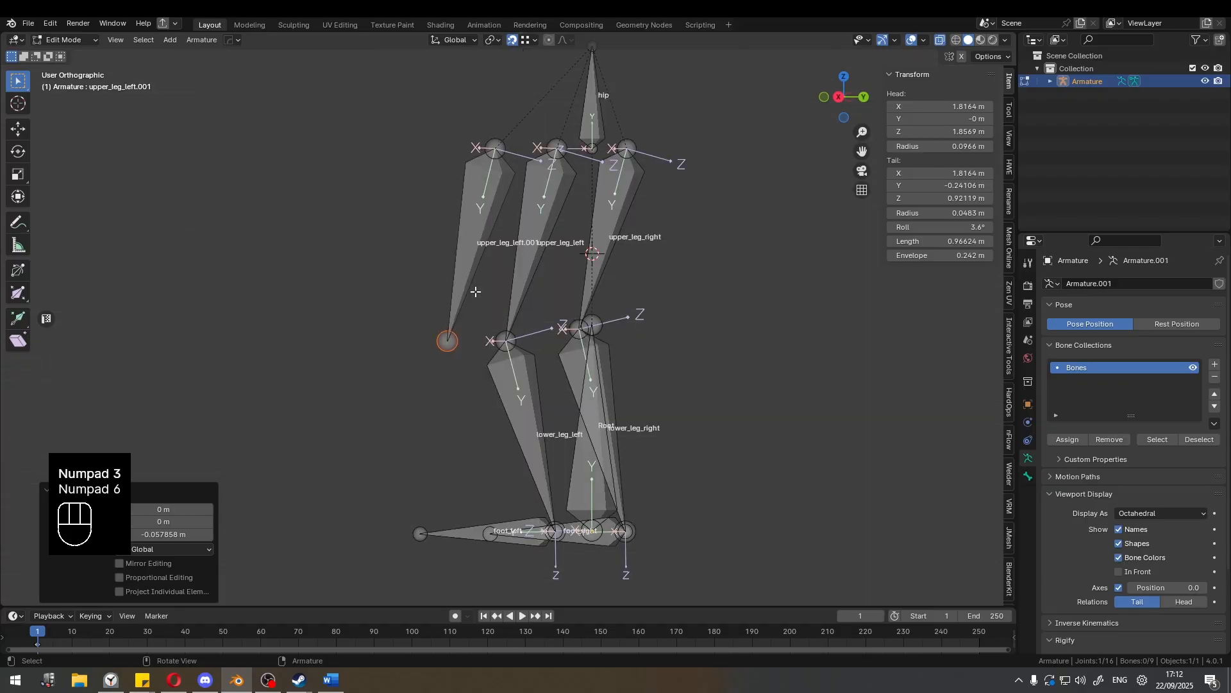
key(KP_3)
scroll(526, 291, up, 3)
key(g)
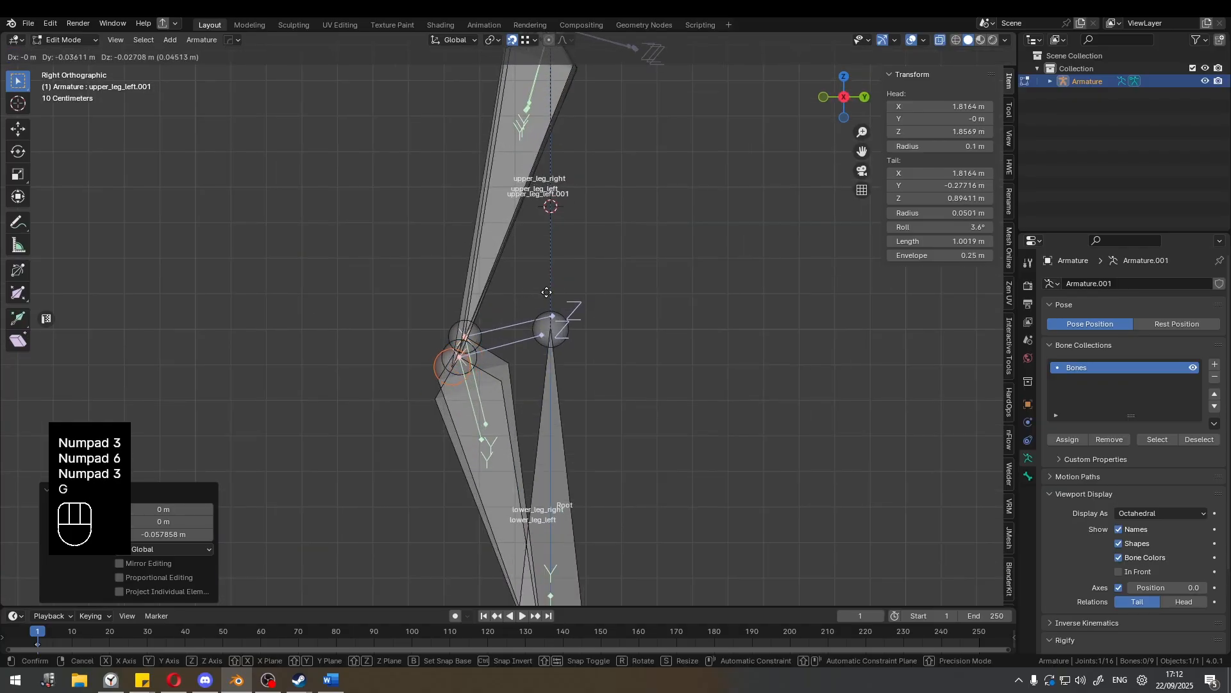
right_click(551, 292)
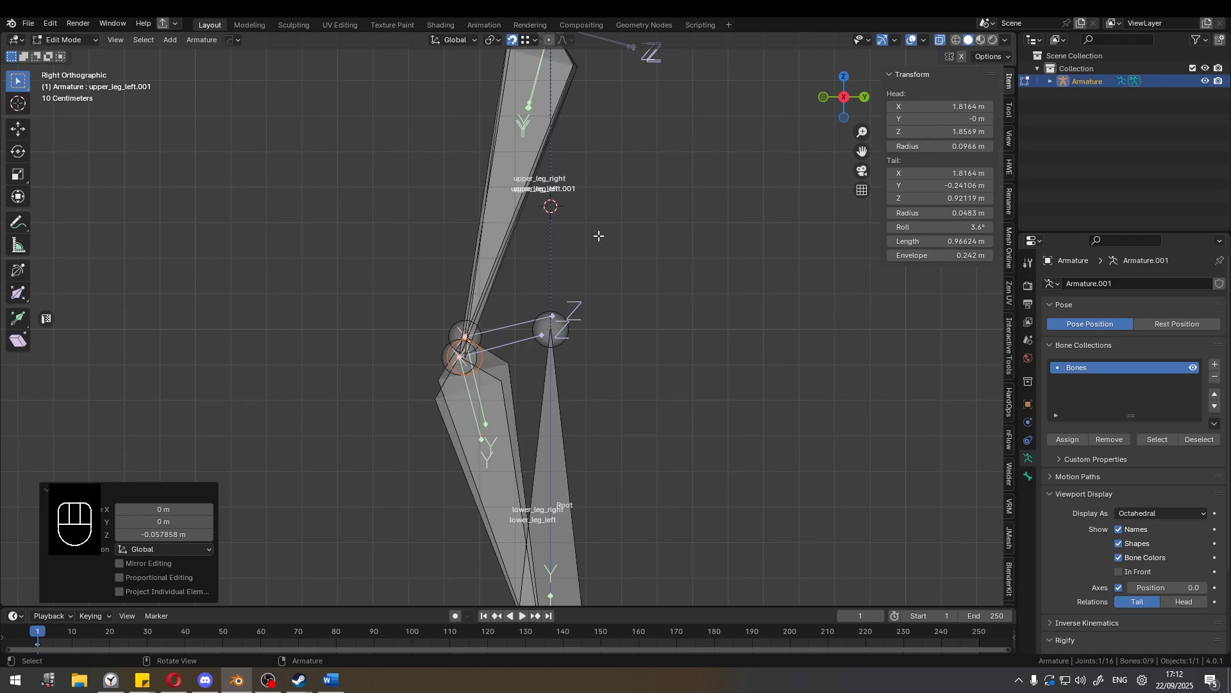
Extrude a chain of three connected bones freehand from the tail of upper_leg_left.001, running sideways away from the leg.
scroll(566, 224, down, 3)
middle_drag(556, 218, 589, 230)
click(548, 245)
shift+middle_drag(580, 228, 524, 251)
scroll(527, 249, down, 2)
click(521, 375)
shift+middle_drag(549, 393, 476, 318)
key(e)
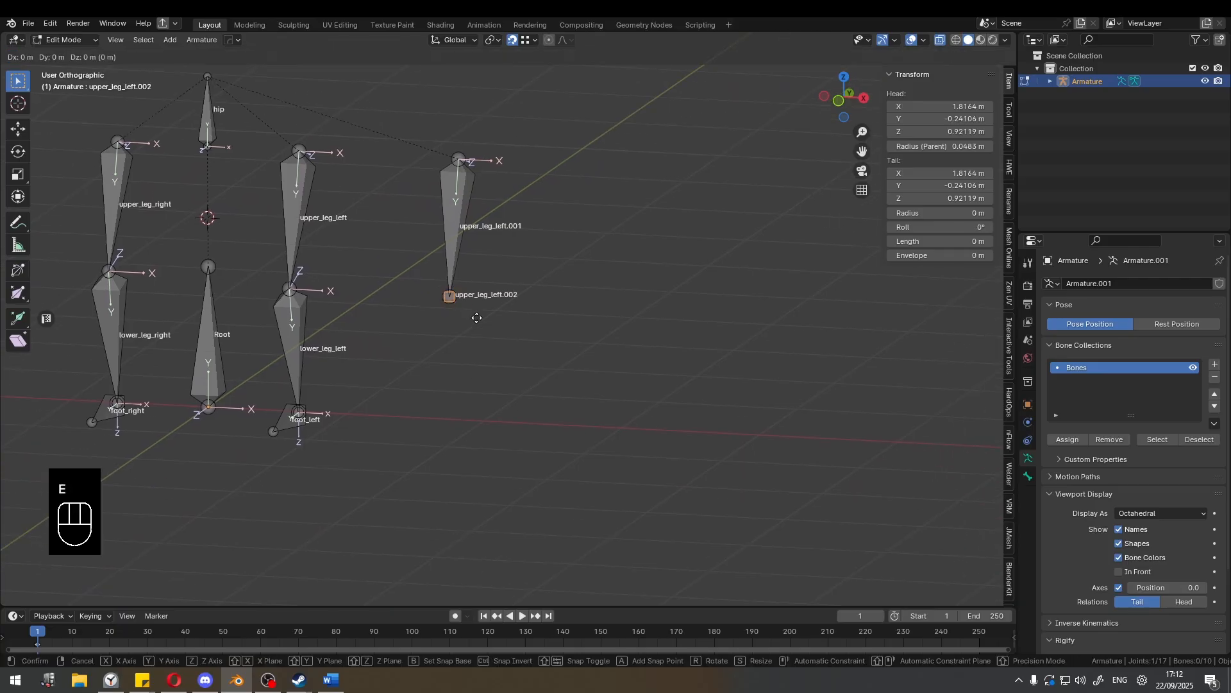
click(527, 359)
key(e)
click(726, 361)
key(e)
click(881, 374)
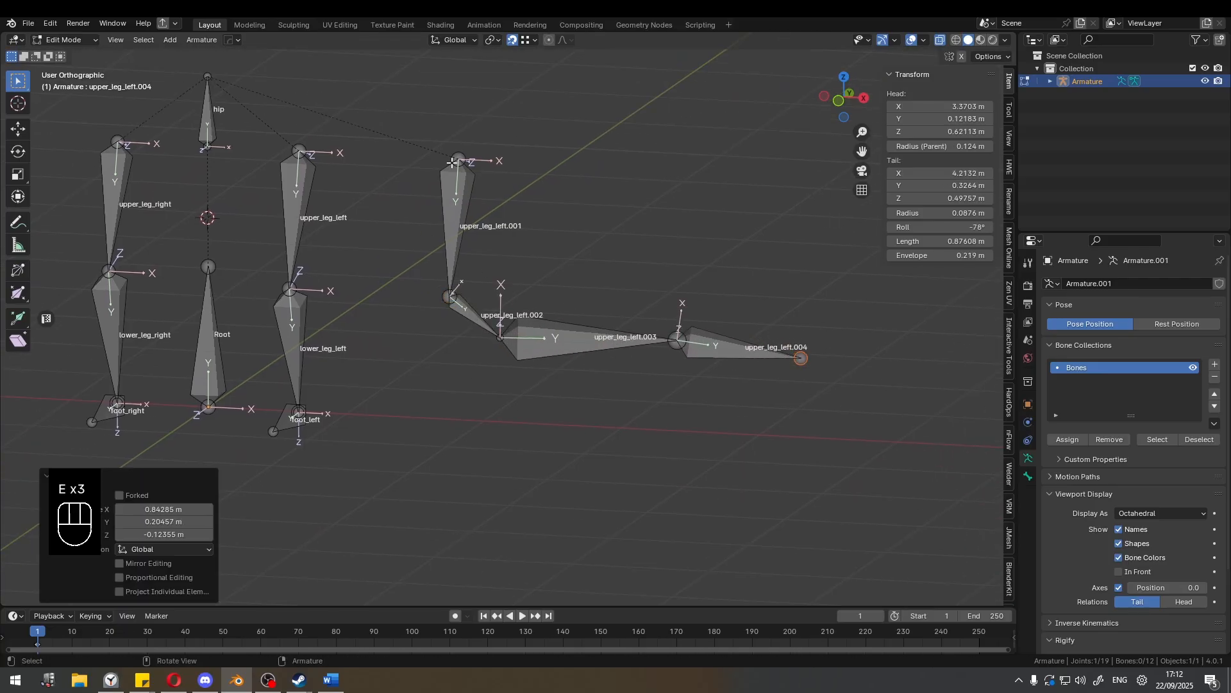
Sketch a temporary annotation from the head of upper_leg_left.001 downward past its tail, and remove it.
key(d)
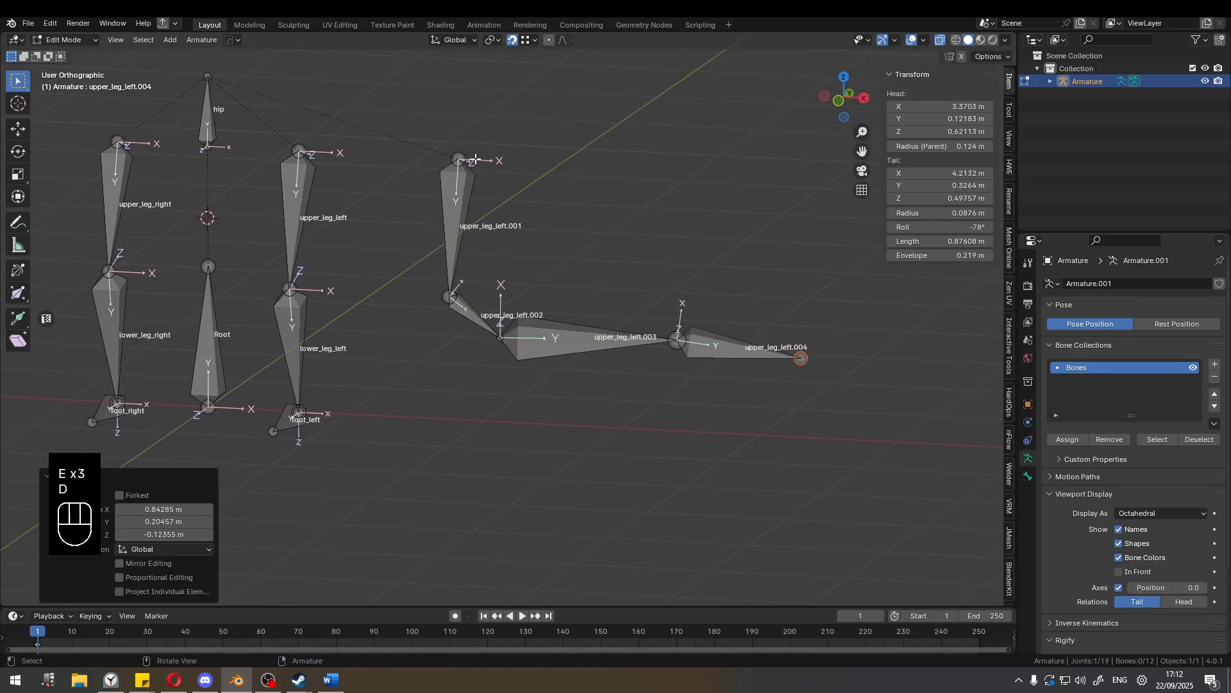
mouse_move(466, 157)
mouse_down()
mouse_move(431, 409)
mouse_move(438, 373)
mouse_up()
key(d)
mouse_move(439, 377)
right_down()
mouse_move(462, 153)
mouse_move(431, 408)
right_up()
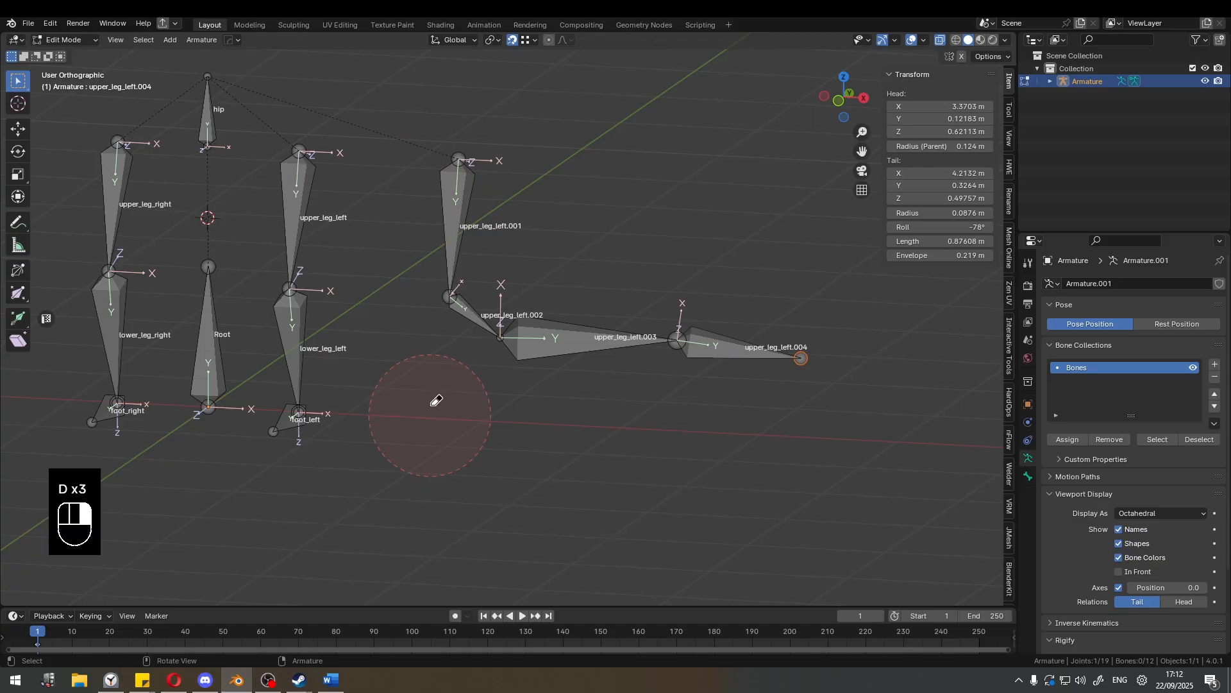
Select upper_leg_left.004, .003 and .002 with upper_leg_left.001 as the active bone, and align the chain to it.
click(724, 347)
shift+click(595, 345)
shift+click(474, 315)
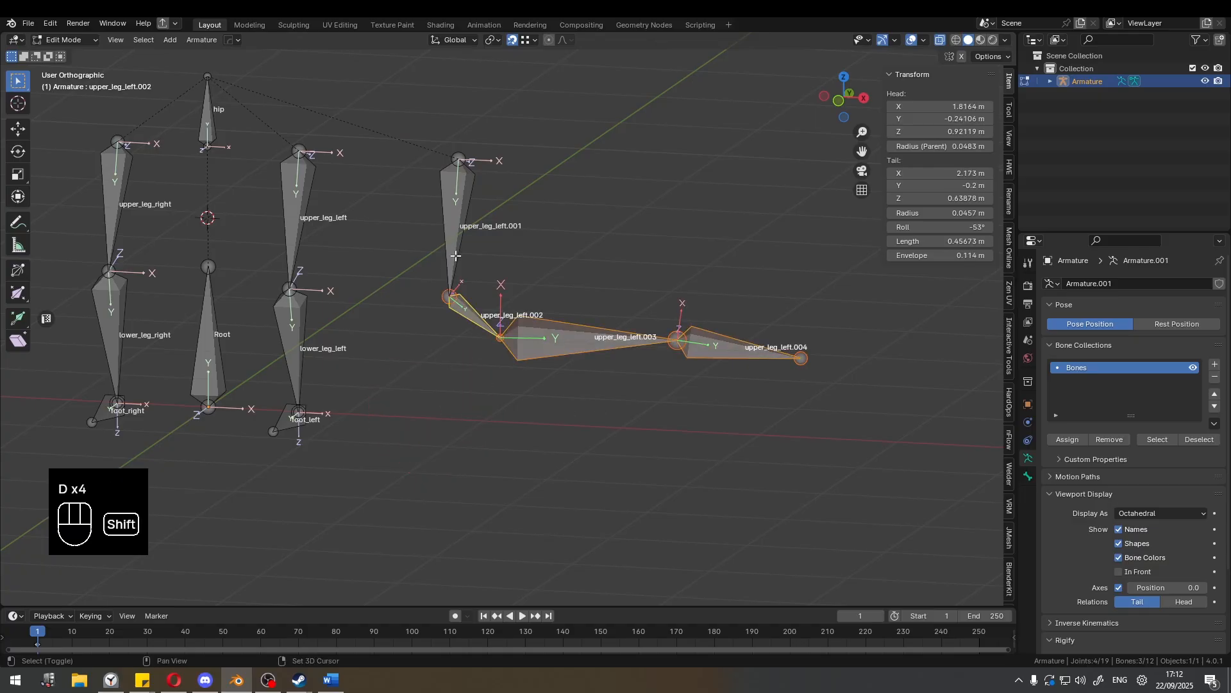
shift+click(455, 256)
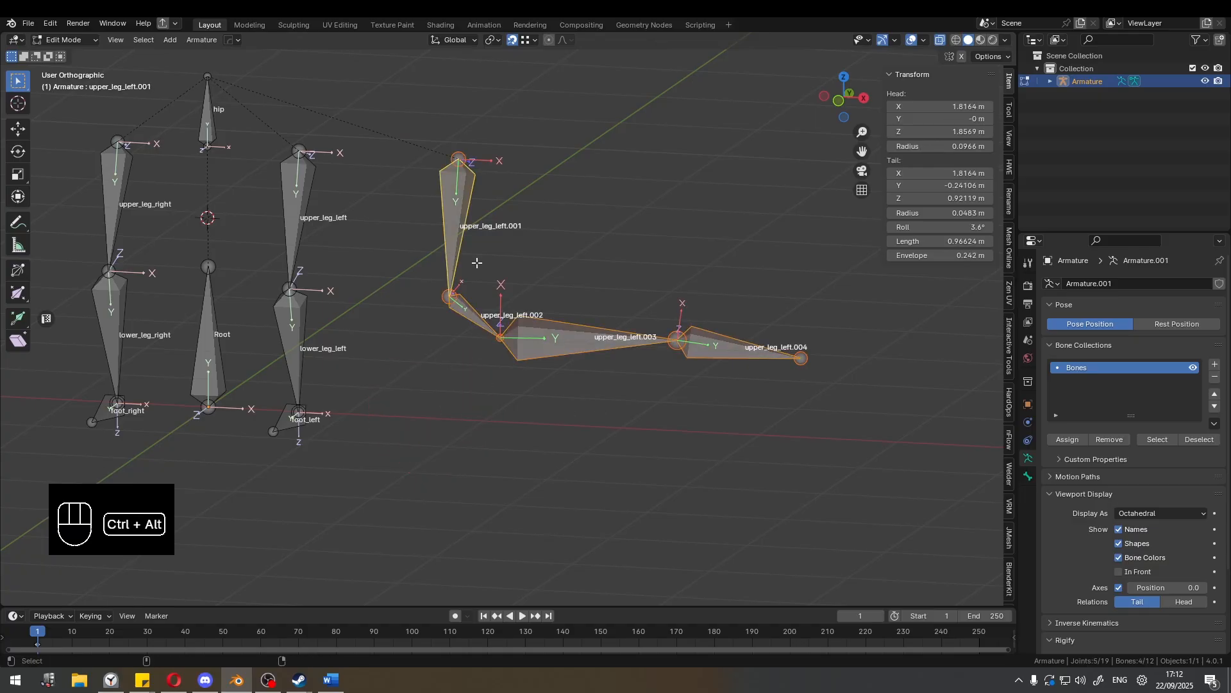
key(ctrl+alt+a)
middle_drag(476, 263, 555, 288)
scroll(536, 313, up, 2)
scroll(545, 289, up, 1)
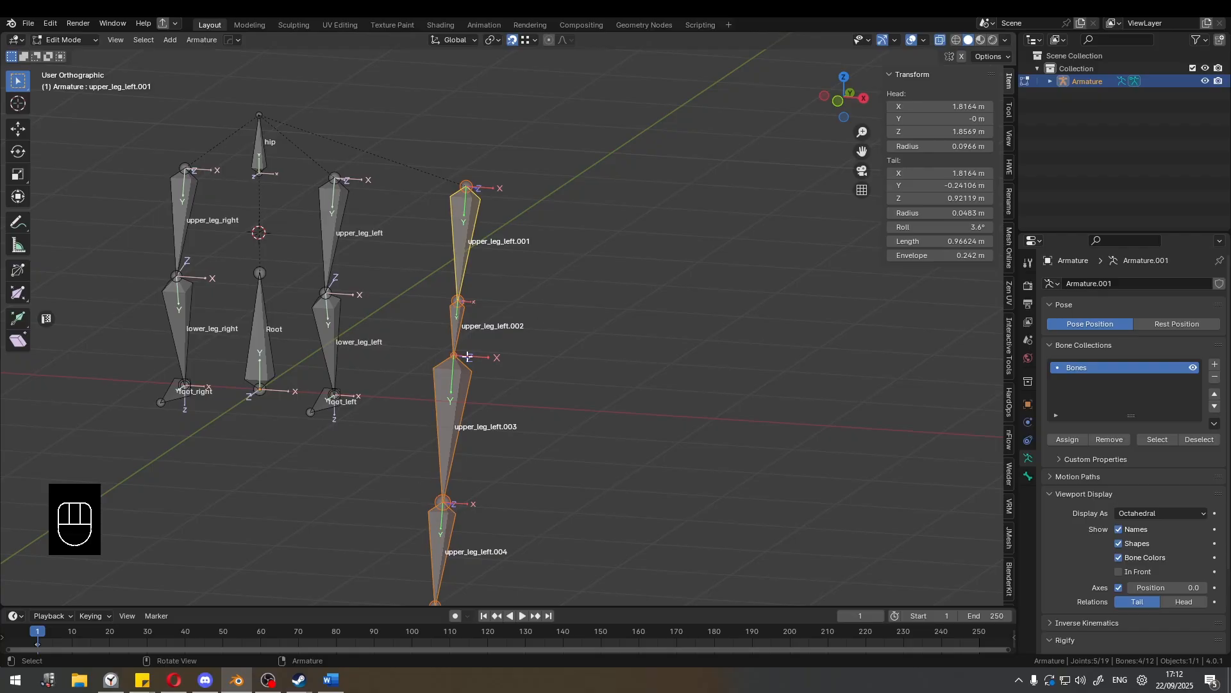
Undo the chain's alignment and the multi-bone selection, back to only upper_leg_left.004 selected.
key(ctrl+z)
key(ctrl+z)
key(ctrl+z)
Undo the chain of three bones extruded from the tail of upper_leg_left.001.
key(ctrl+z)
key(ctrl+z)
key(ctrl+z)
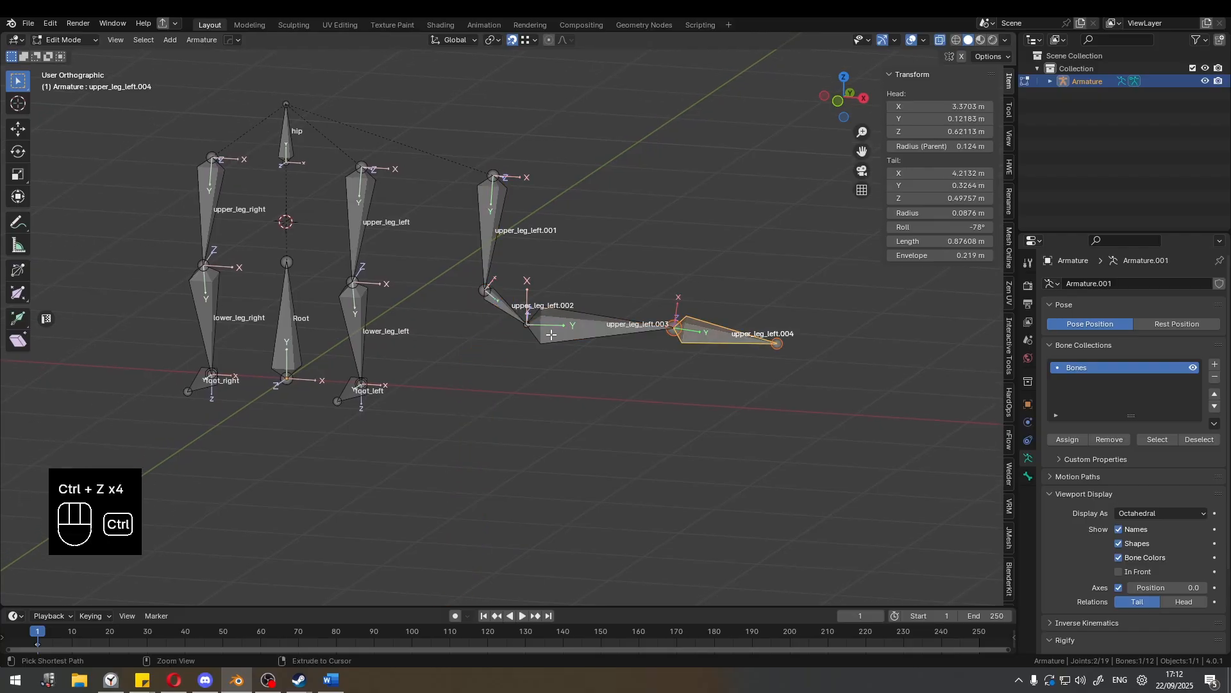
key(ctrl+z)
key(ctrl+z)
key(ctrl+z)
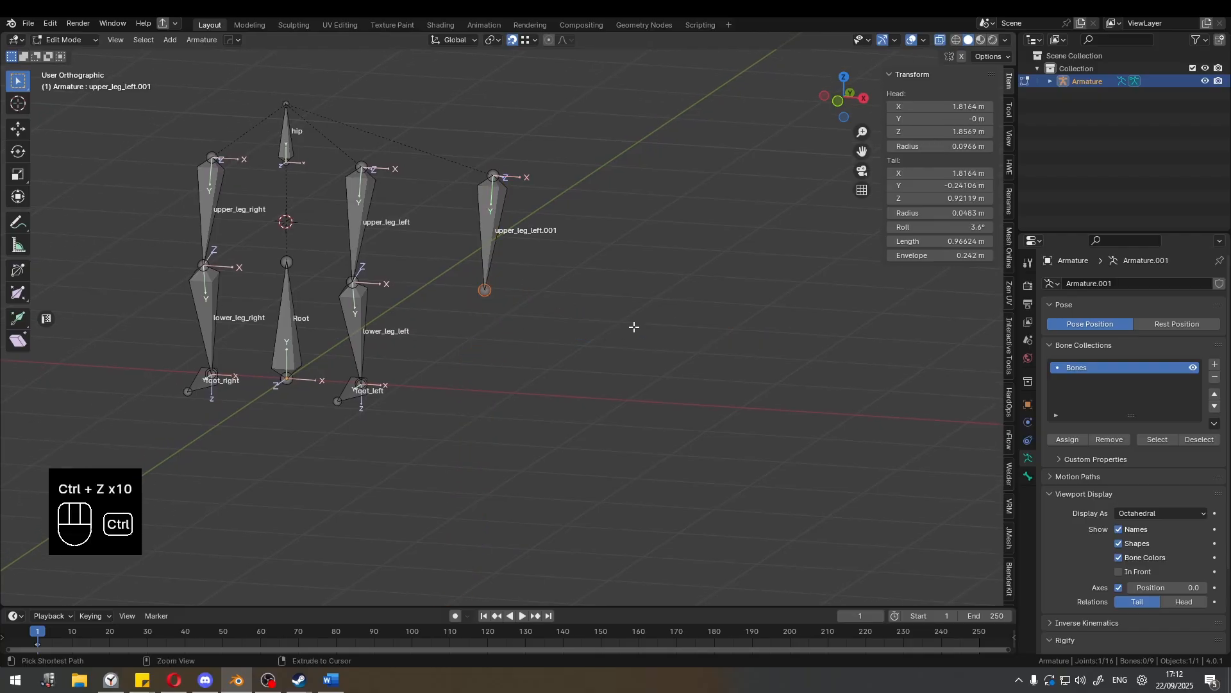
Subdivide upper_leg_left.001 with 4 cuts.
scroll(569, 398, up, 4)
click(459, 294)
middle_drag(459, 293, 434, 222)
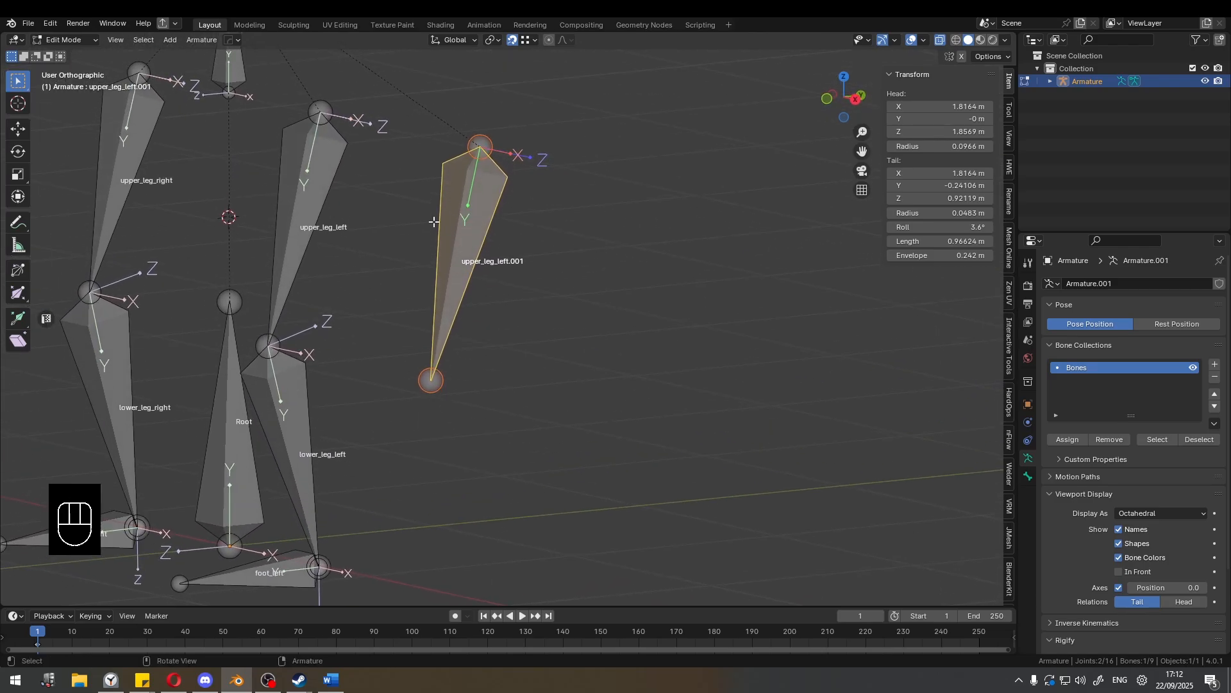
scroll(536, 267, up, 2)
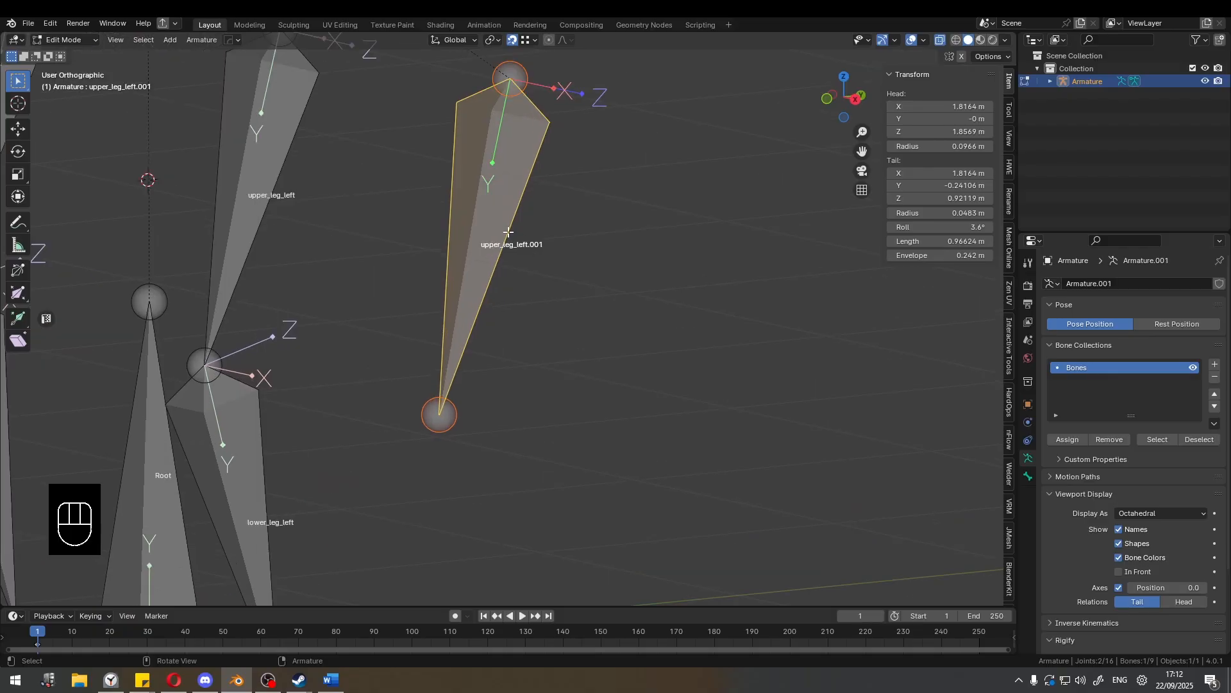
right_click(491, 237)
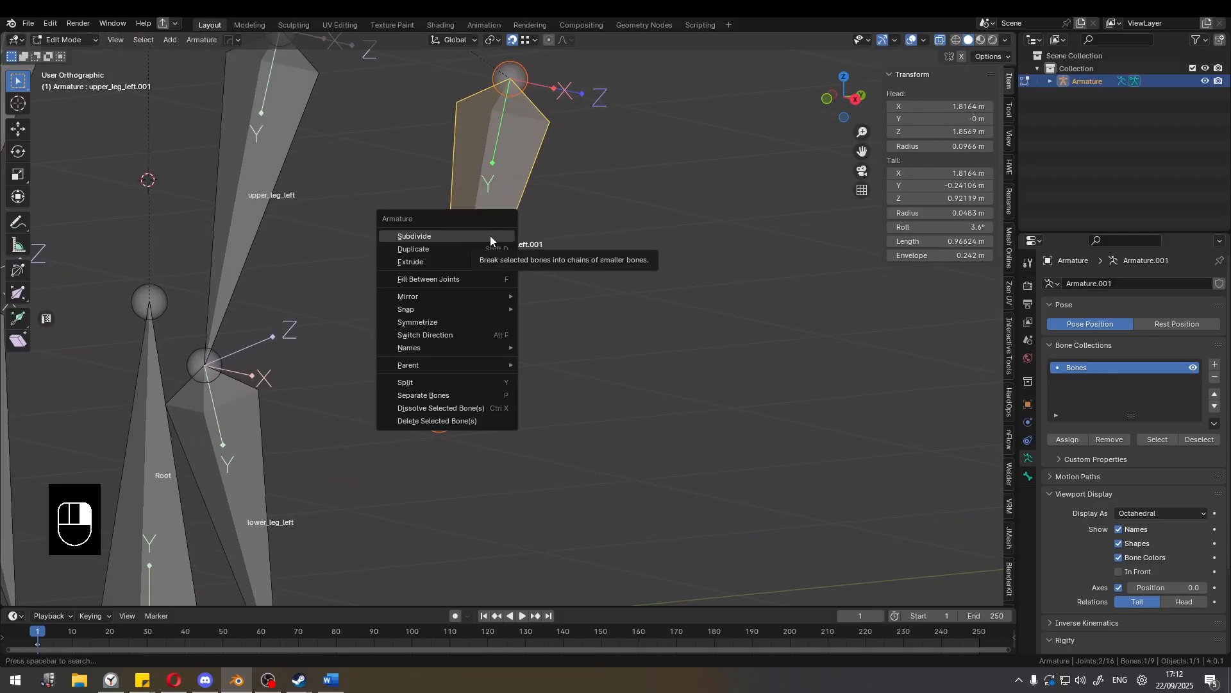
click(490, 236)
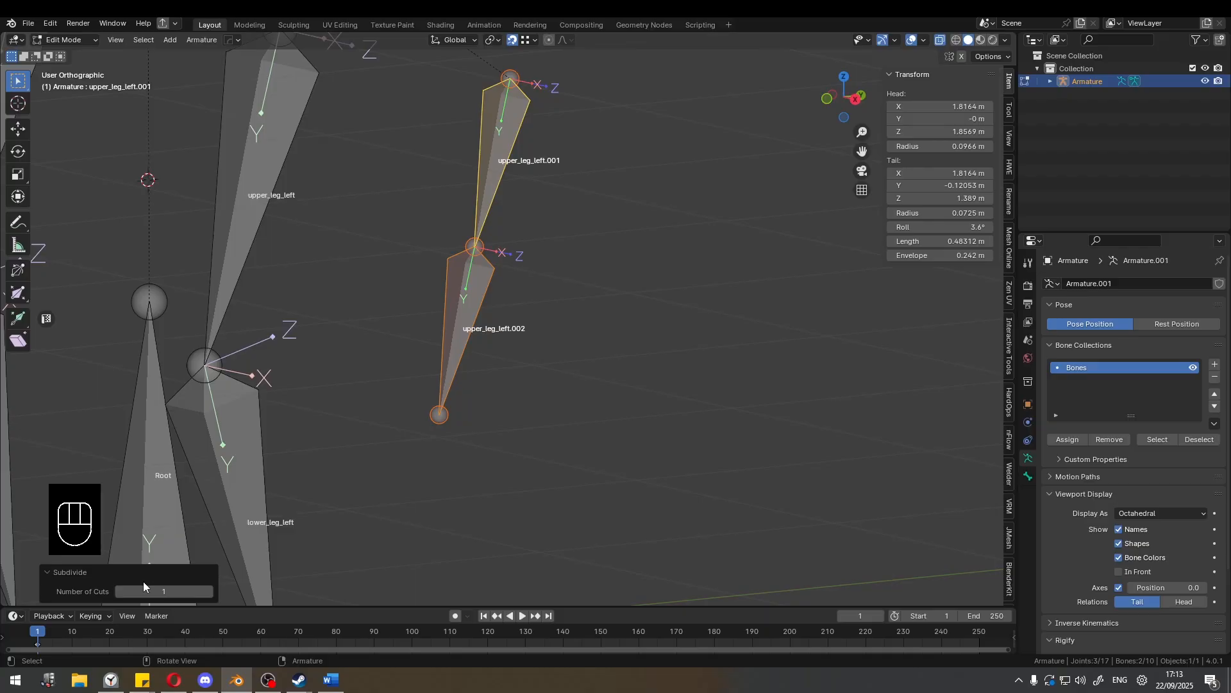
click(207, 592)
click(208, 591)
click(208, 592)
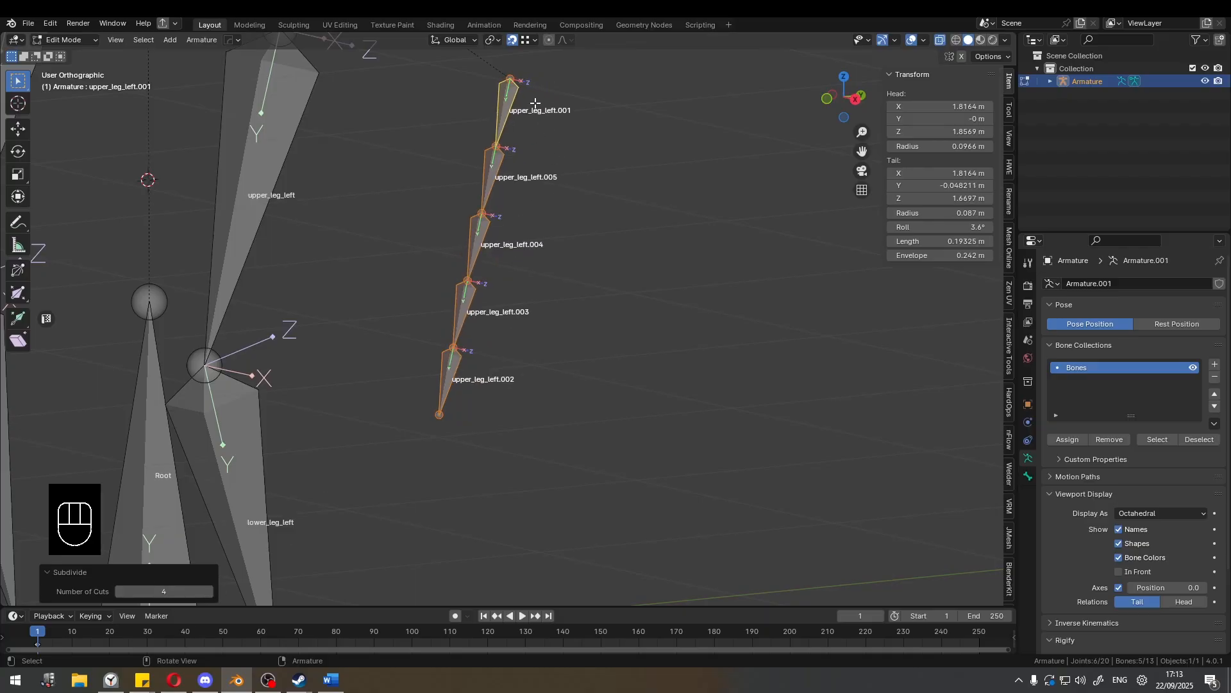
scroll(510, 320, down, 2)
scroll(523, 163, up, 2)
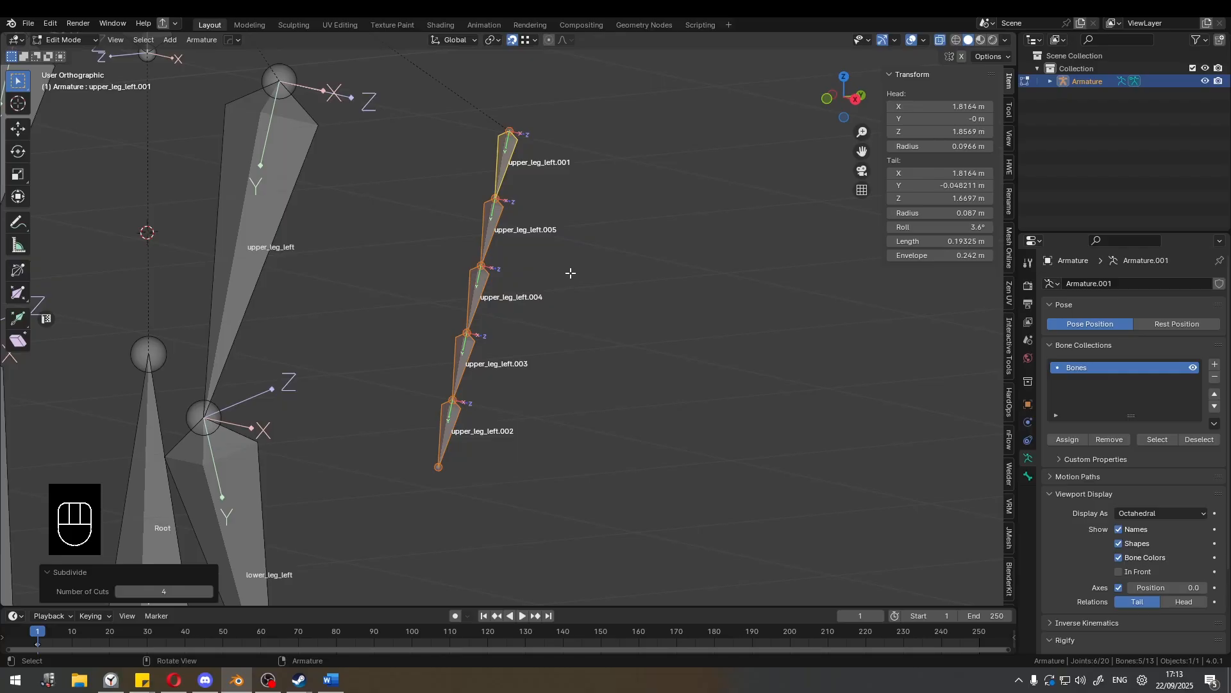
Undo the subdivision of upper_leg_left.001.
key(ctrl)
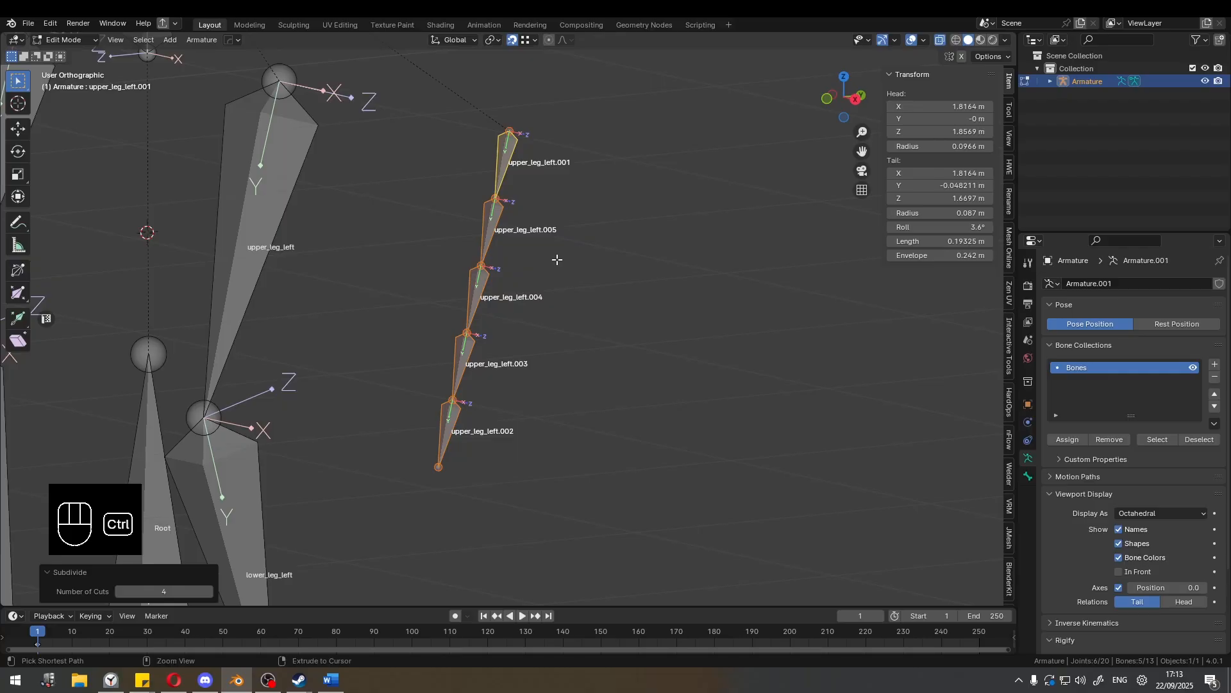
key(ctrl+z)
key(ctrl+z)
scroll(556, 261, down, 3)
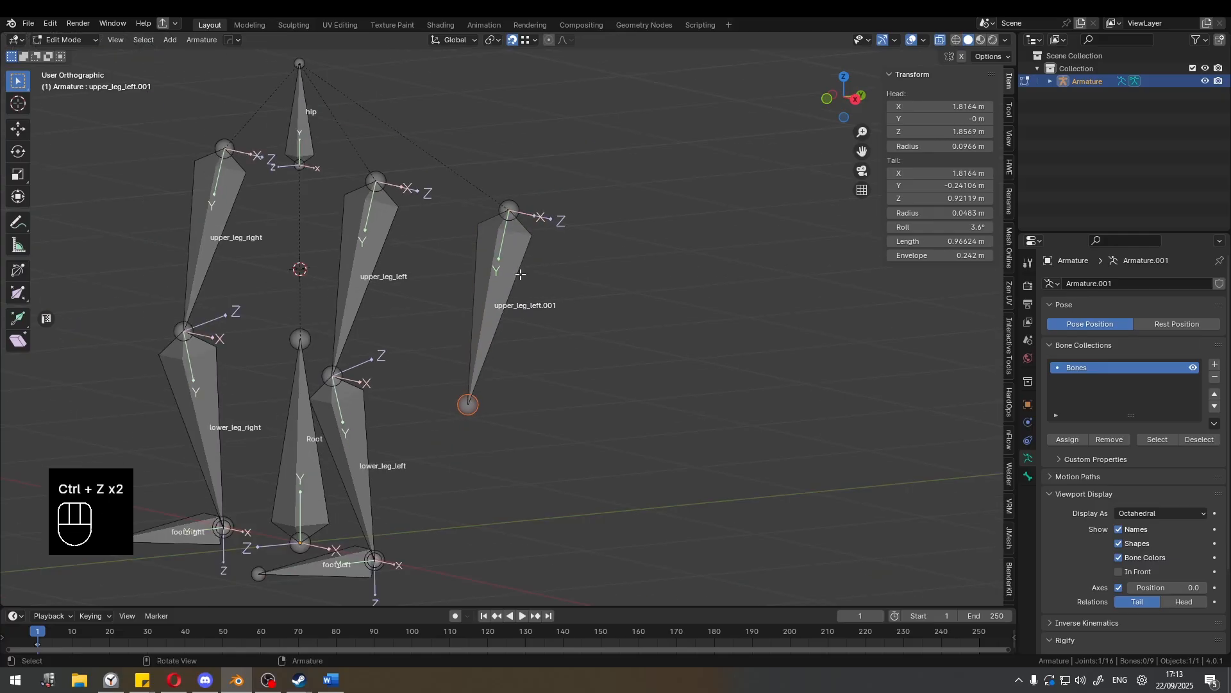
Select upper_leg_left.001 and try shifting the displayed bone axes along the bones, ending with the axes position at 0.0.
mouse_move(538, 272)
shift+middle_down()
mouse_move(558, 278)
mouse_move(521, 264)
shift+middle_up()
scroll(549, 275, up, 2)
click(536, 271)
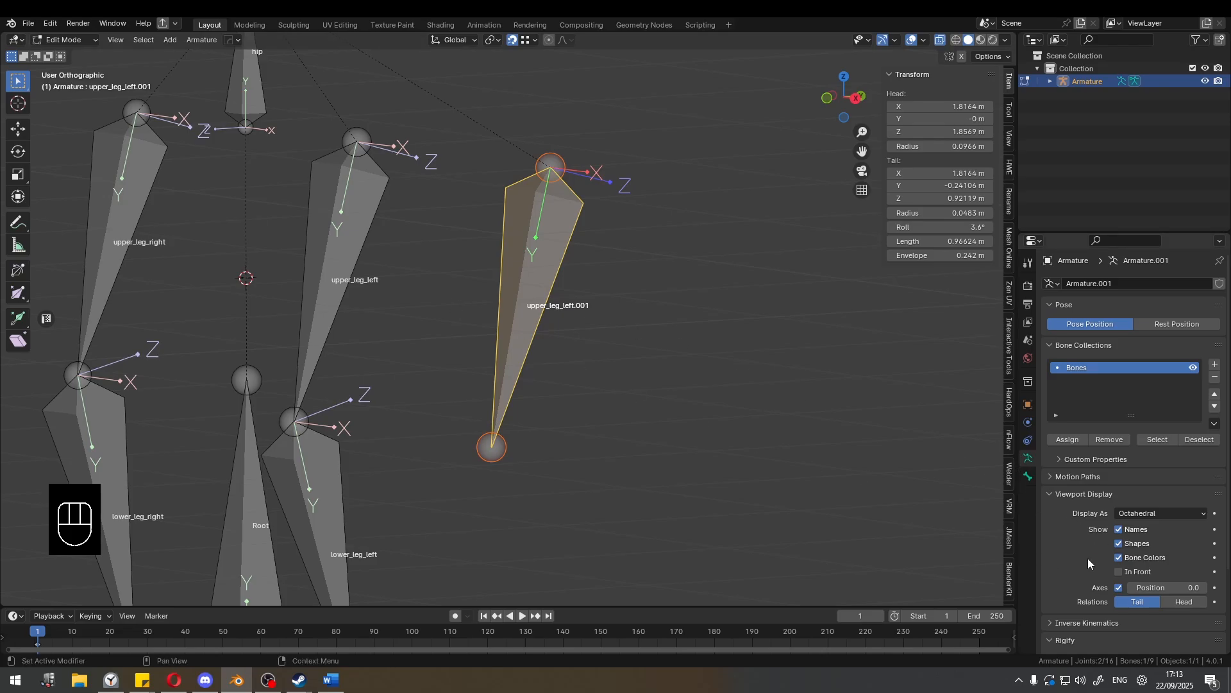
drag(1154, 587, 1128, 587)
mouse_move(1151, 588)
mouse_down()
mouse_move(1209, 587)
mouse_move(1130, 588)
mouse_up()
Delete the selected duplicate bone upper_leg_left.001.
middle_drag(699, 353, 567, 309)
scroll(593, 307, down, 2)
key(x)
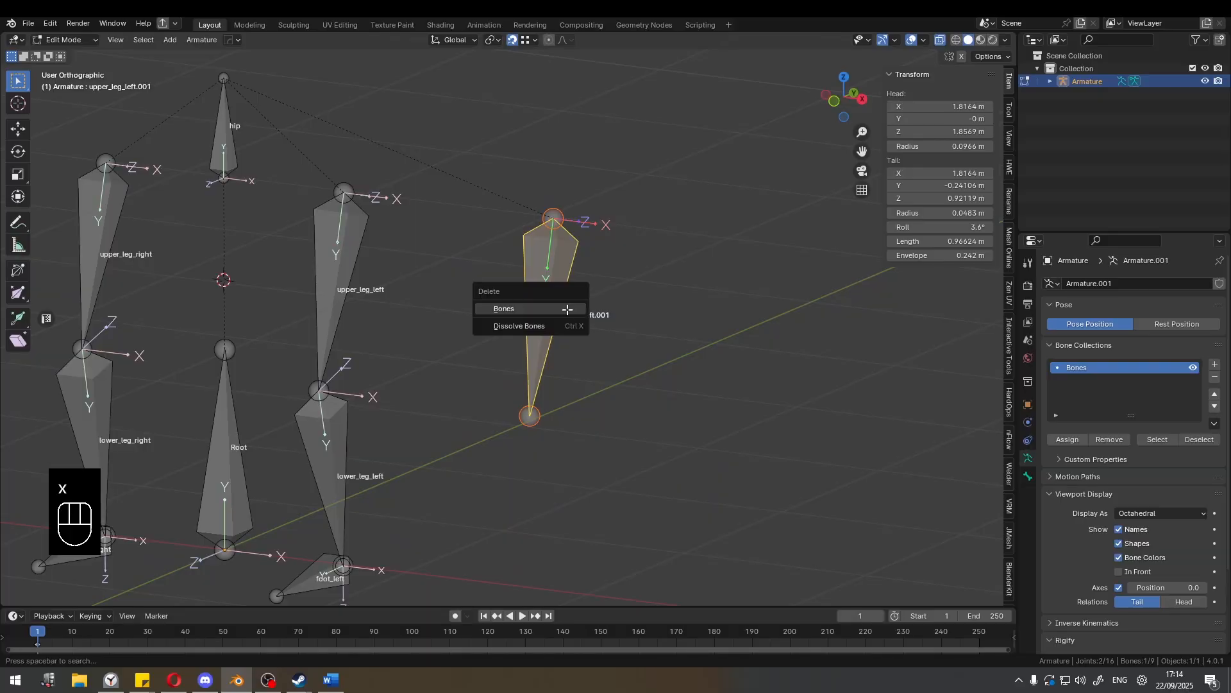
click(567, 309)
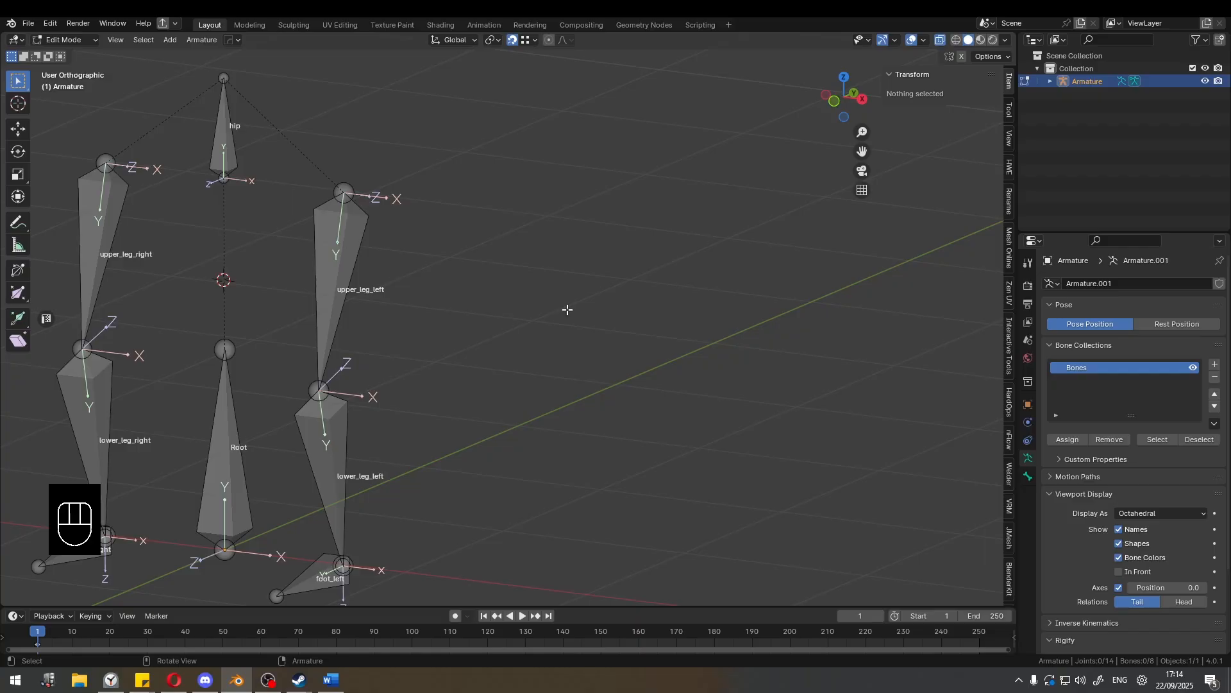
Duplicate the foot_left bone in place, keeping the copy at the original's position.
scroll(602, 223, down, 2)
shift+middle_drag(454, 324, 503, 233)
mouse_move(504, 232)
shift+middle_down()
mouse_move(487, 231)
mouse_move(503, 234)
shift+middle_up()
middle_drag(503, 235, 572, 226)
scroll(571, 228, up, 4)
click(517, 428)
key(g)
right_click(545, 364)
scroll(564, 340, down, 1)
shift+middle_drag(568, 335, 588, 318)
middle_drag(589, 317, 597, 324)
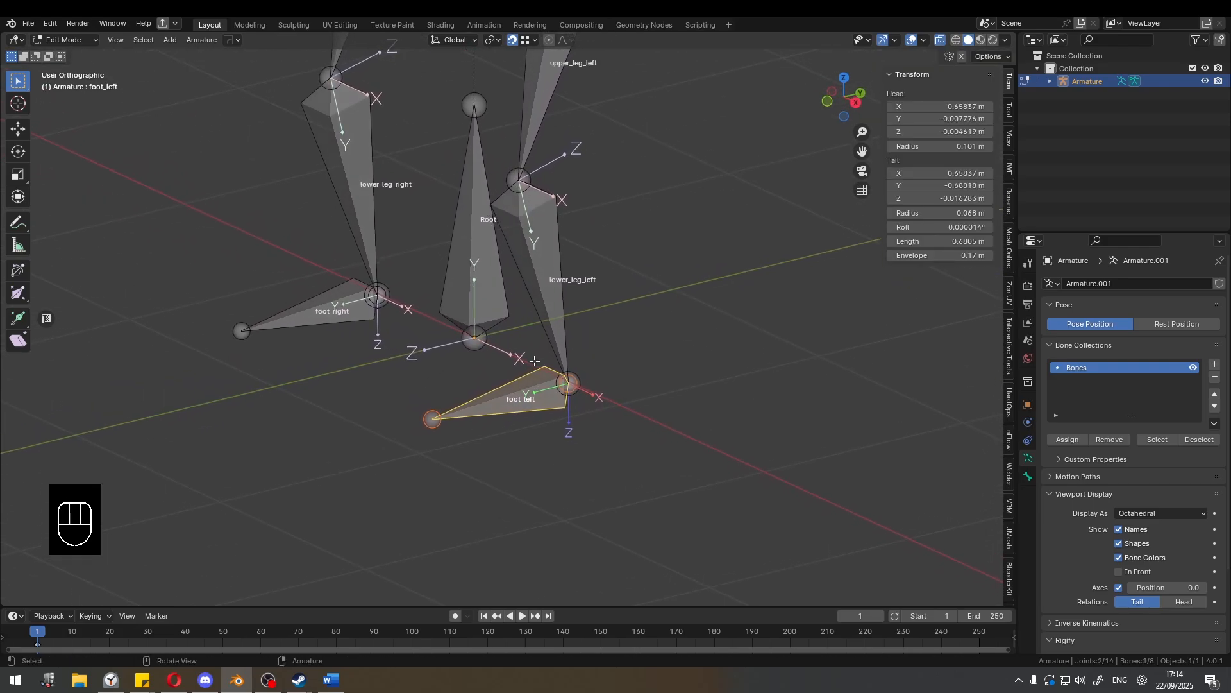
middle_drag(535, 361, 513, 349)
key(shift+d)
right_click(484, 349)
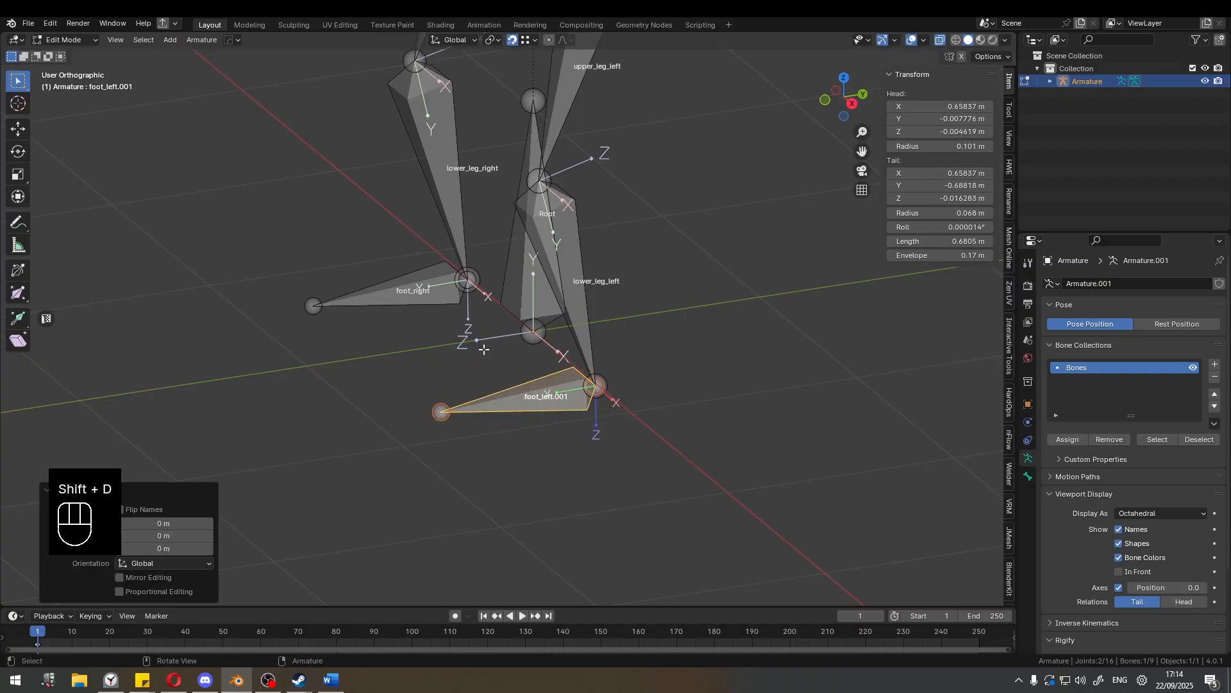
key(s)
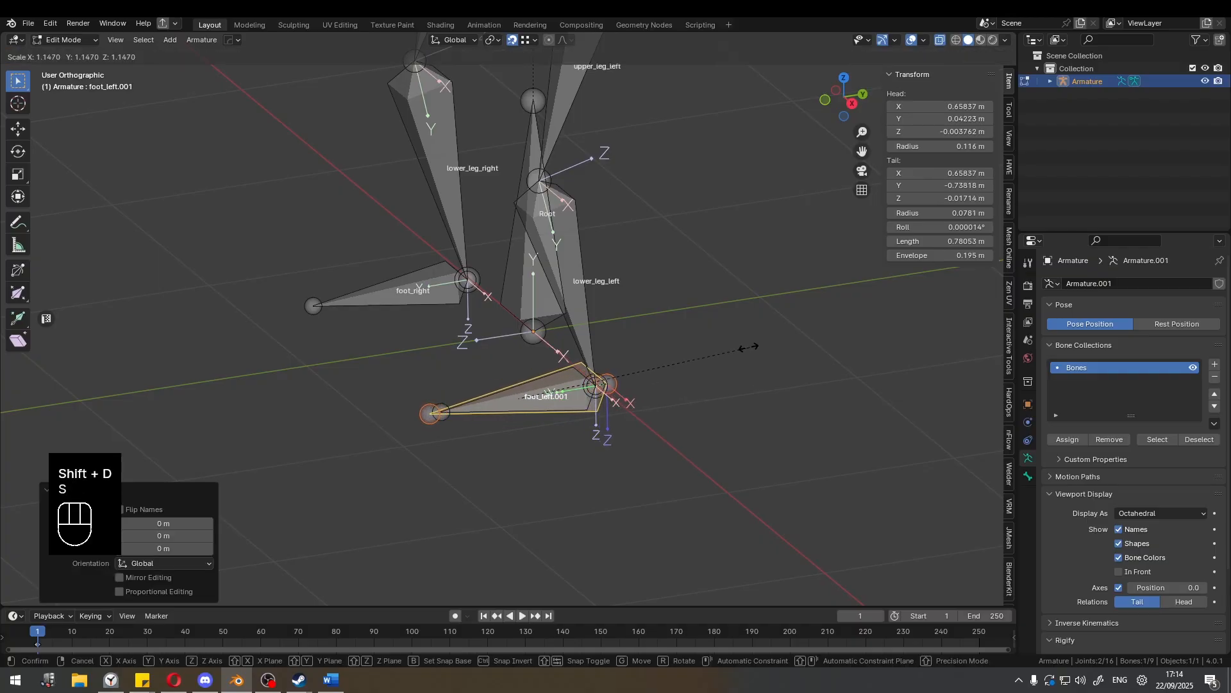
key(s)
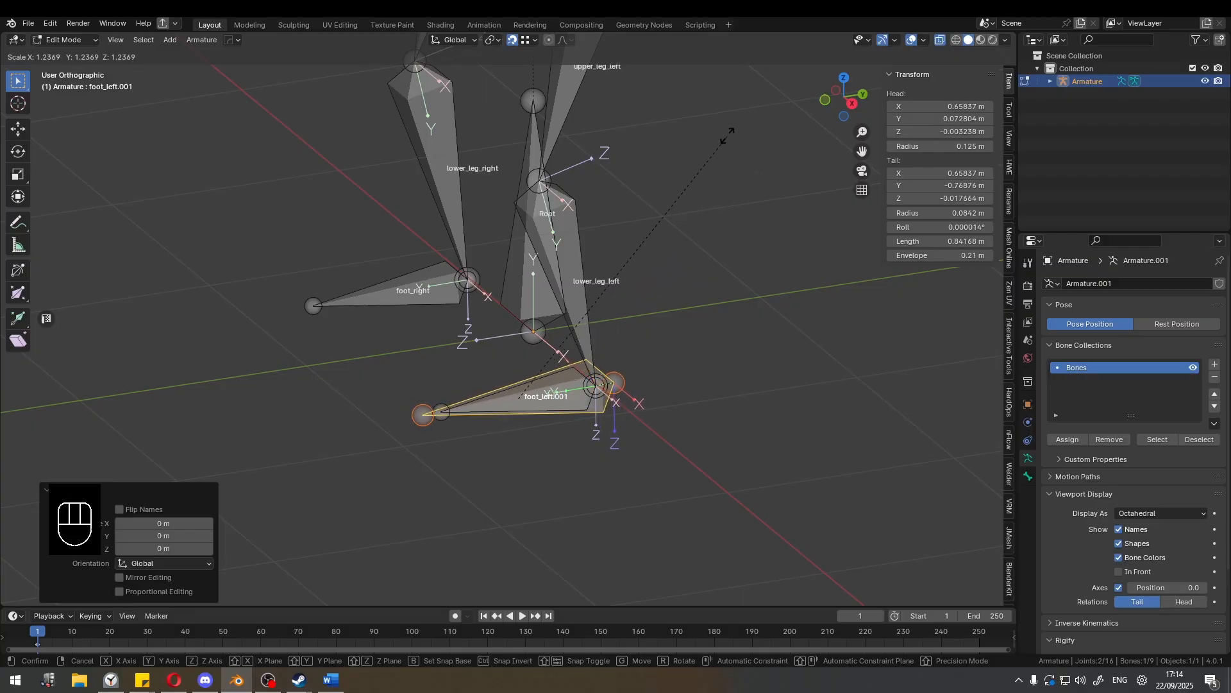
right_click(754, 144)
Set the transform pivot point to Active Element and scale foot_left.001 up by about 1.325.
click(491, 40)
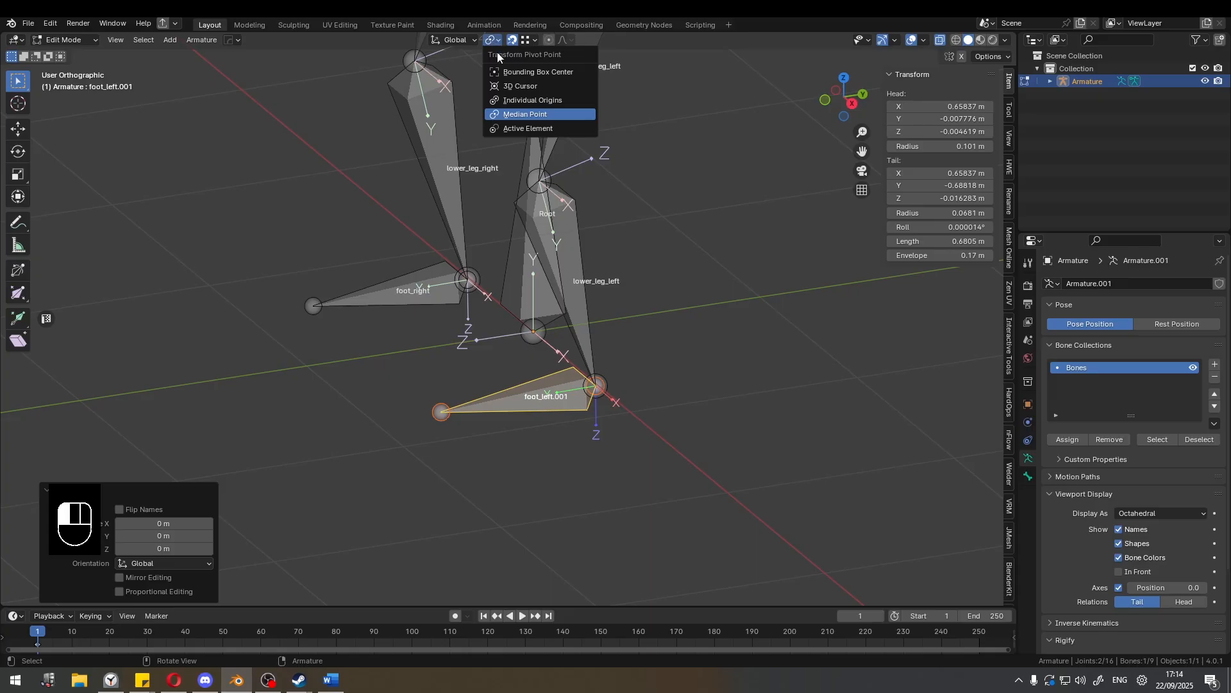
click(520, 128)
key(s)
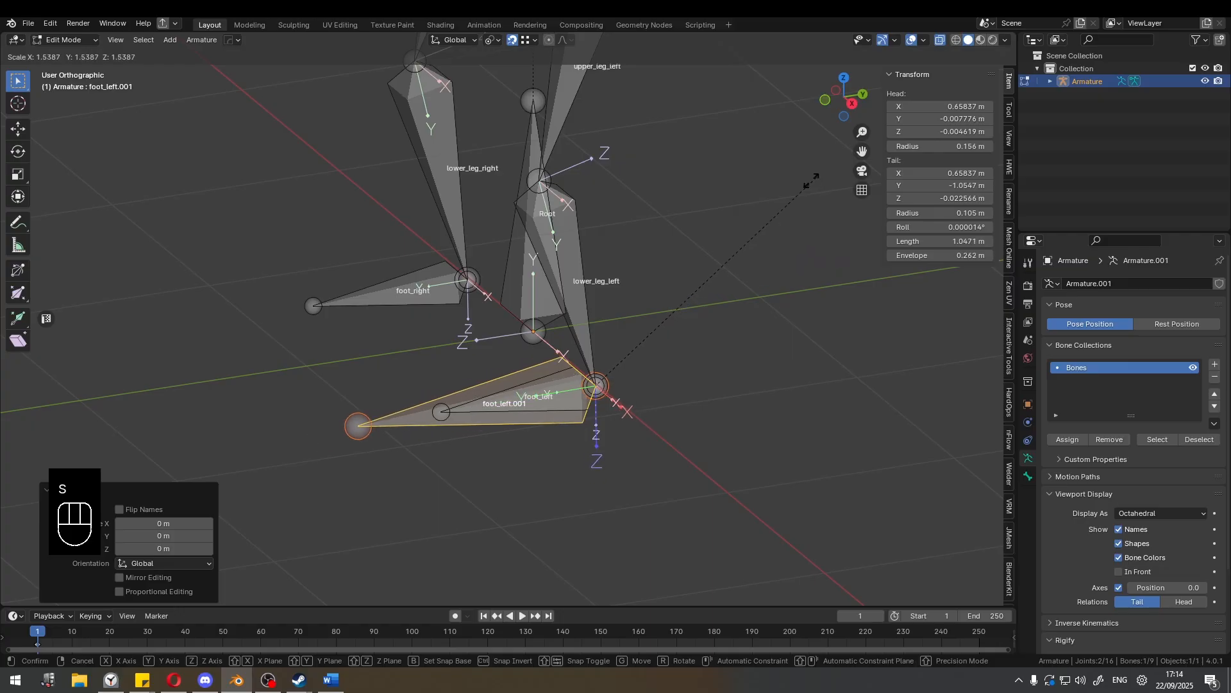
click(761, 184)
middle_drag(623, 200, 667, 205)
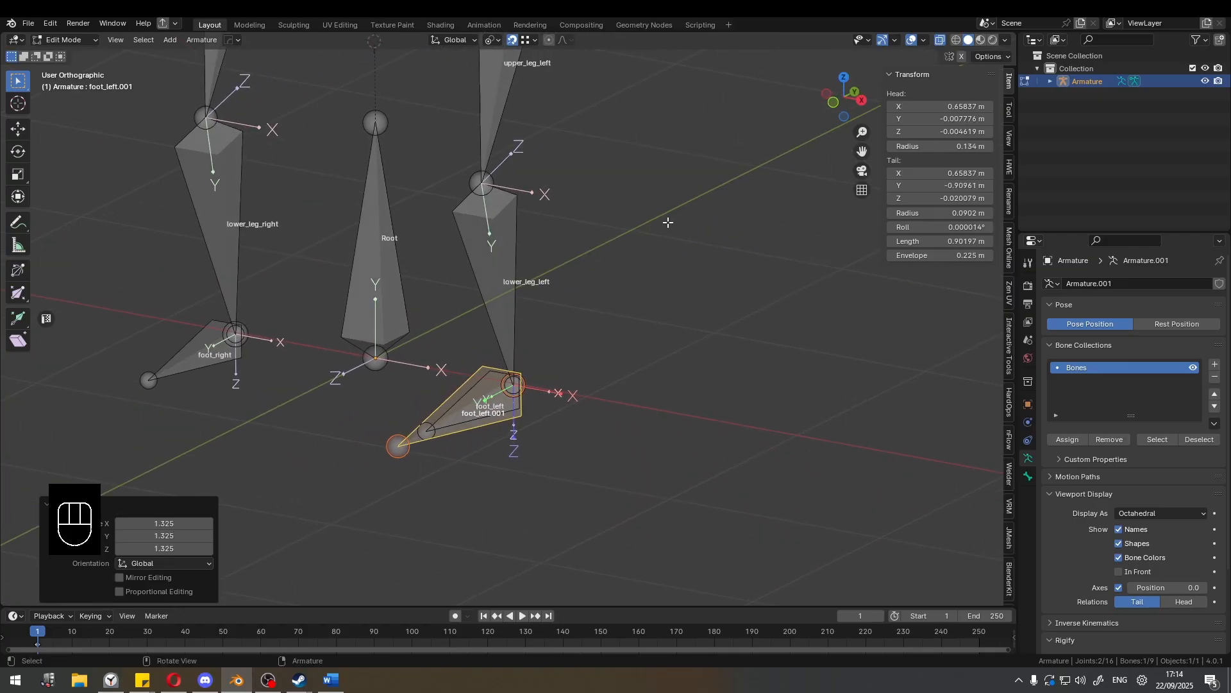
Rename the scaled duplicate foot bone as foot_ik_left.
key(F2)
text(foot_)
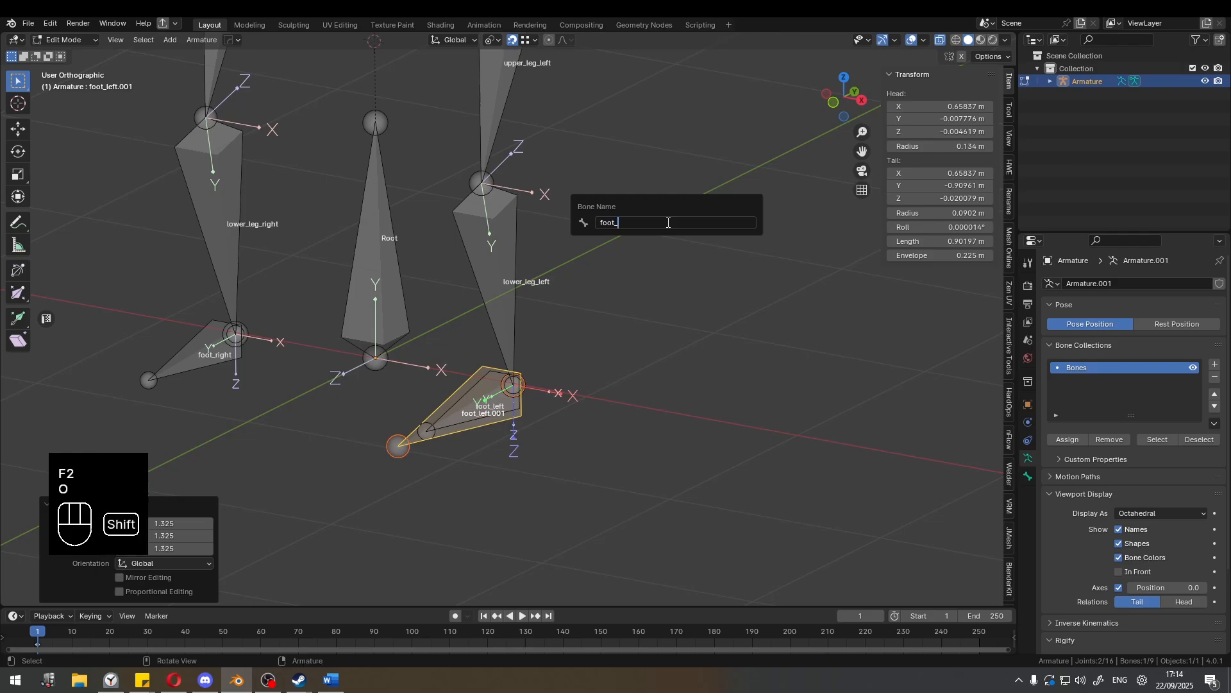
text(ik_left)
key(Return)
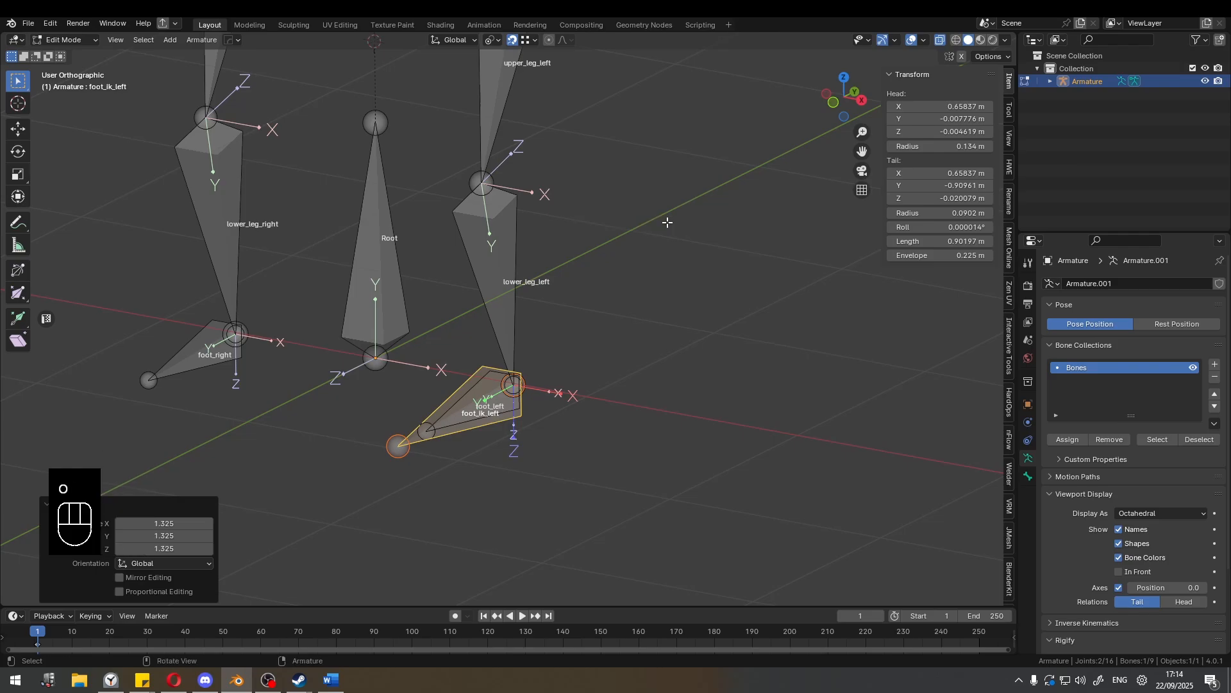
middle_drag(665, 217, 629, 263)
key(g)
click(638, 280)
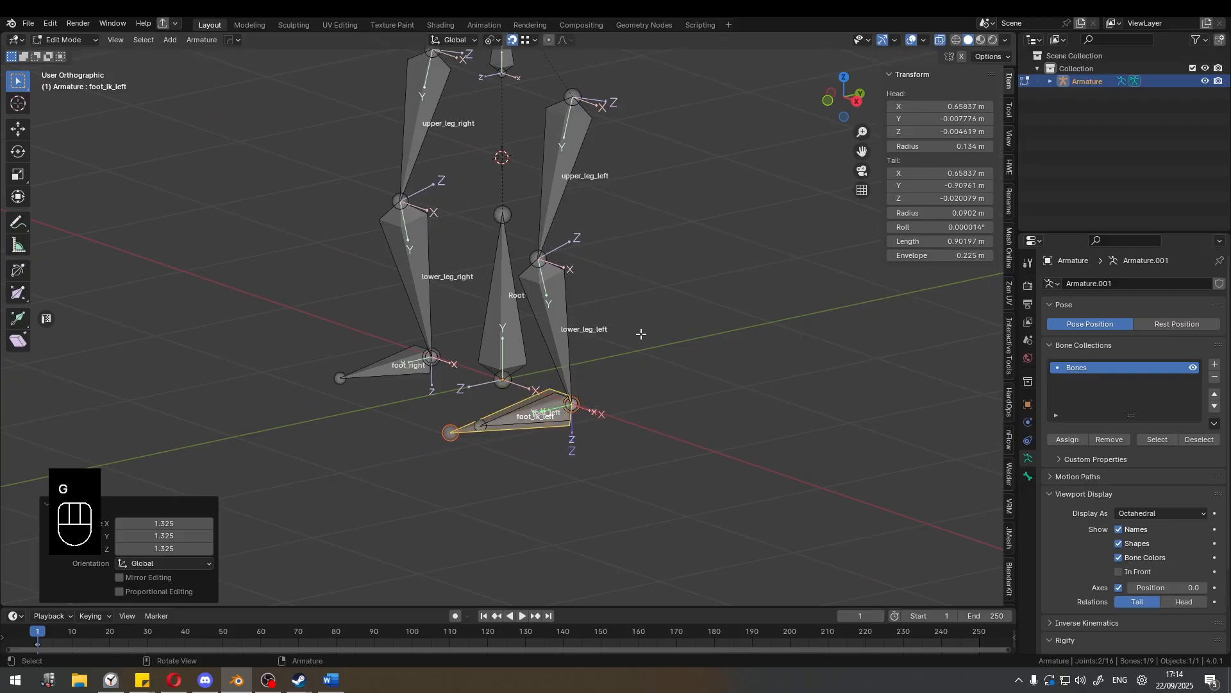
Clear the parent of foot_ik_left and parent it to the Root bone with Keep Offset.
middle_drag(643, 336, 555, 360)
key(alt+p)
click(617, 343)
shift+click(475, 341)
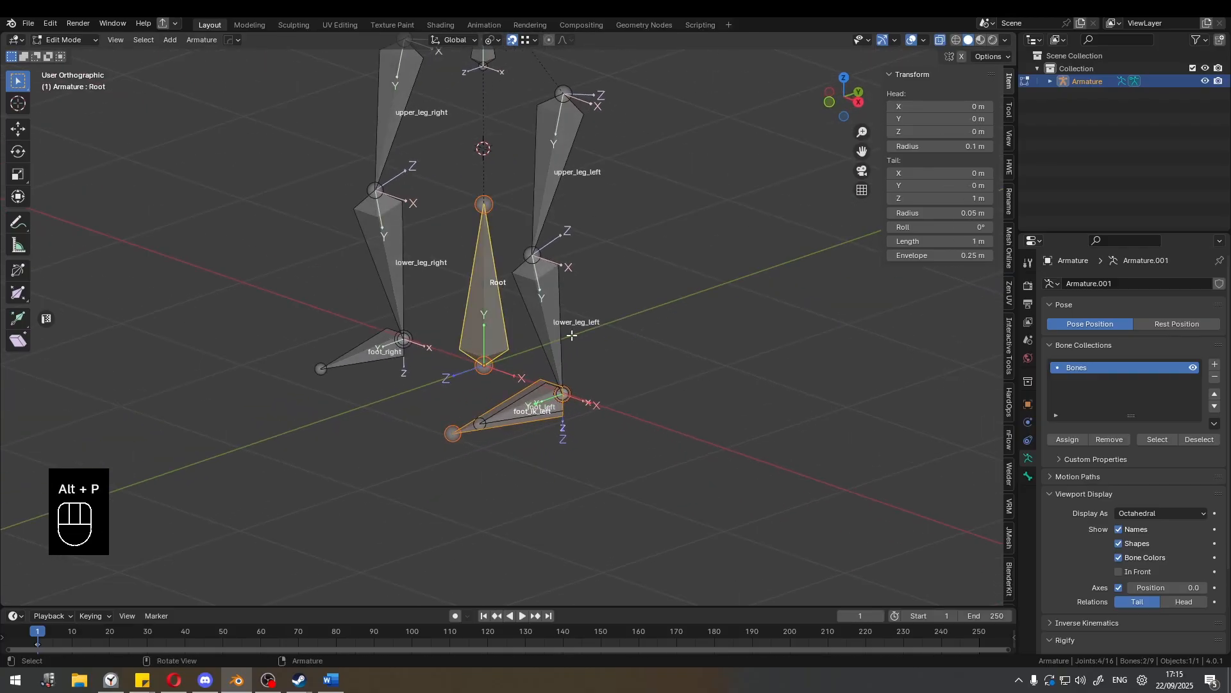
key(ctrl+p)
click(597, 335)
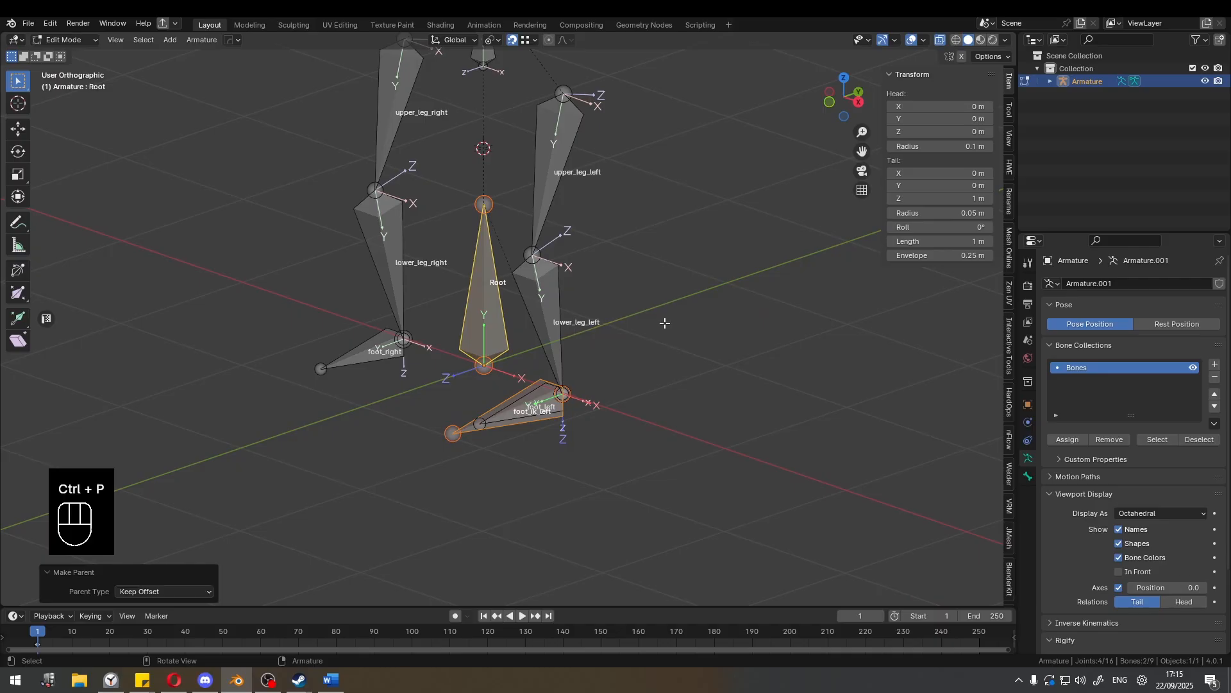
Examine the parent relation between foot_ik_left and Root from several angles, with only foot_ik_left selected.
middle_drag(531, 328, 586, 391)
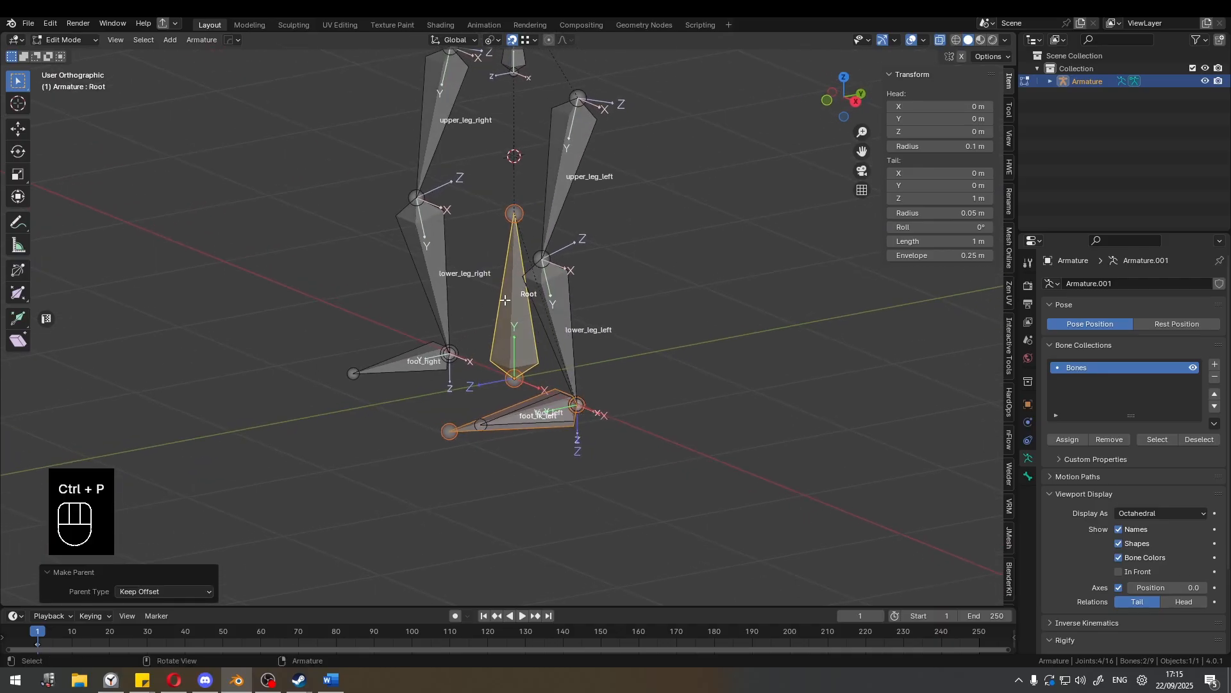
scroll(505, 249, down, 2)
scroll(587, 371, up, 3)
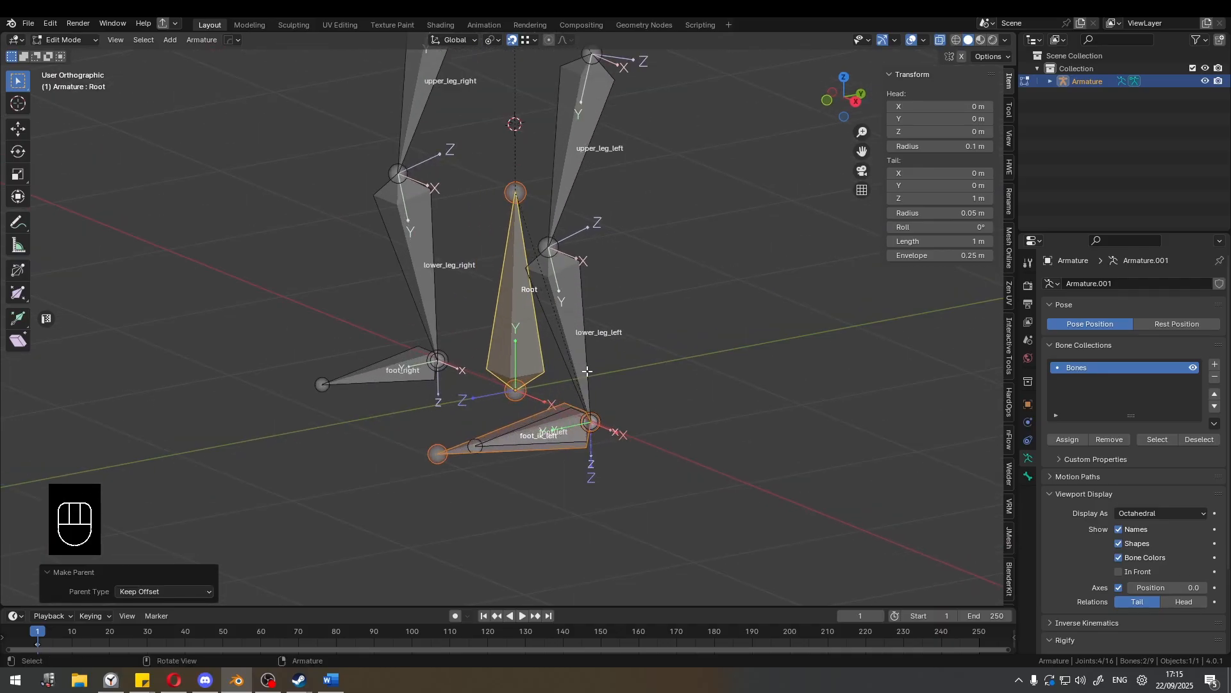
click(611, 380)
middle_drag(570, 404, 560, 365)
click(541, 404)
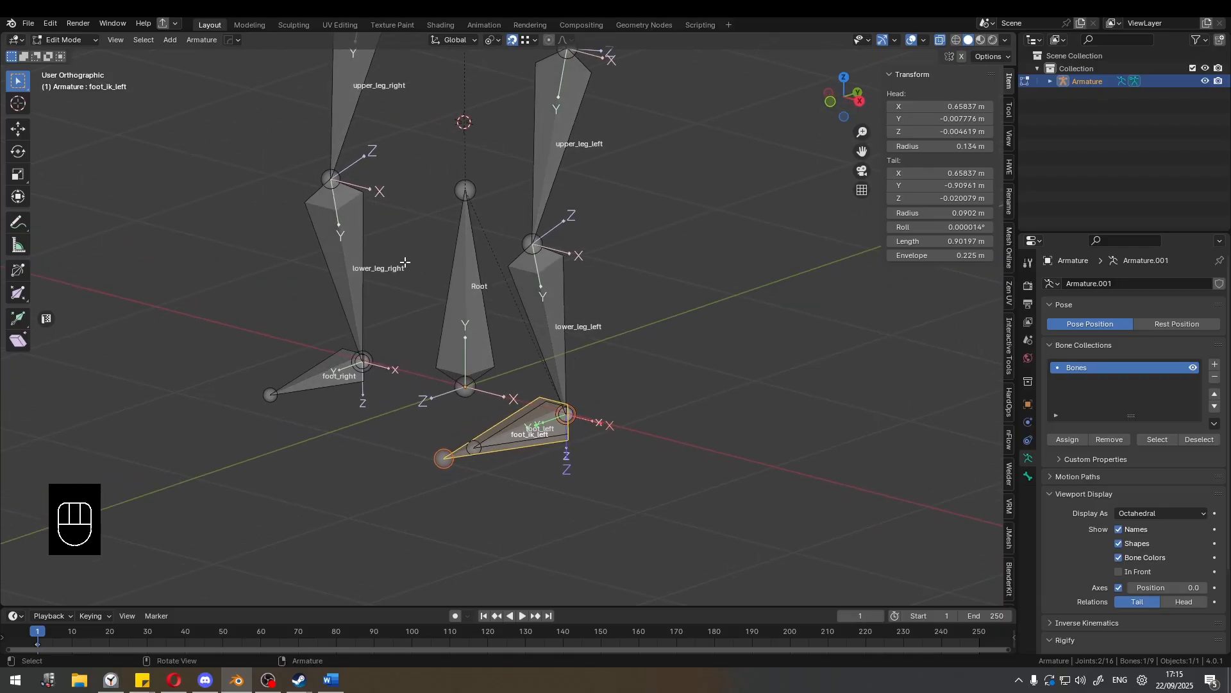
middle_drag(559, 252, 514, 247)
scroll(564, 240, down, 2)
middle_drag(597, 239, 594, 236)
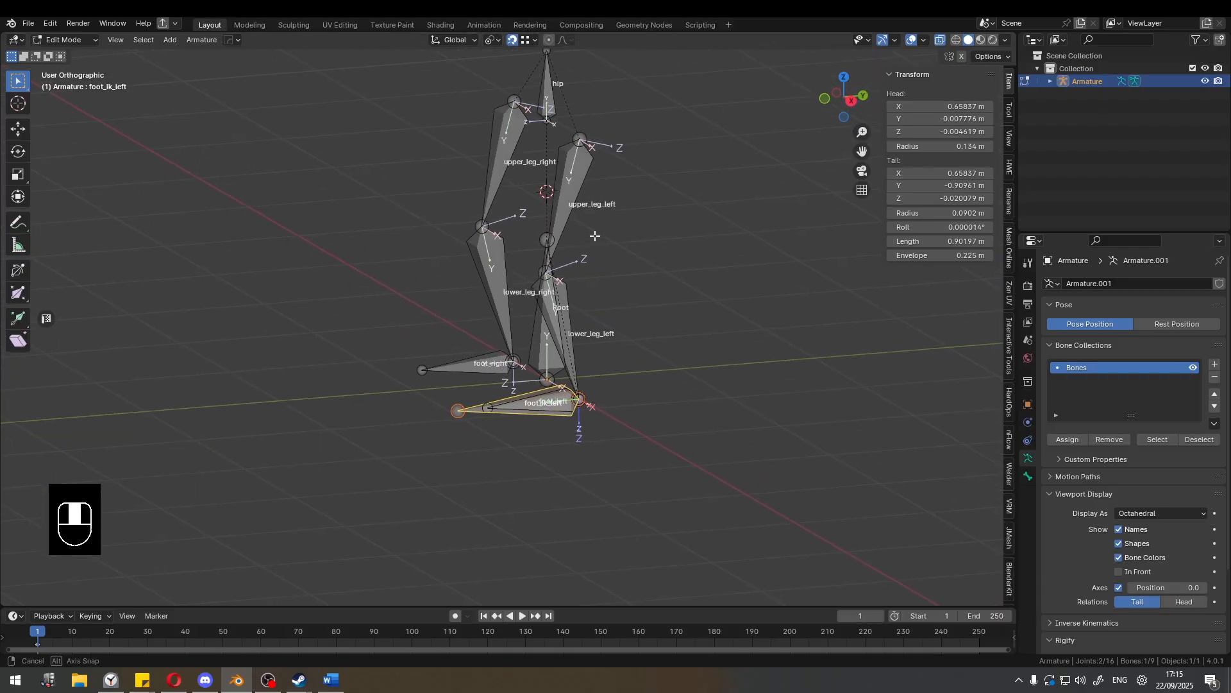
In right view with X-ray off, snap the left knee joint to the right knee, moving it 0.05786 m in Z and 0.015888 m in Y.
key(KP_3)
shift+middle_drag(659, 209, 528, 287)
scroll(542, 221, up, 1)
key(alt+z)
key(KP_3)
scroll(540, 264, up, 2)
click(457, 322)
scroll(457, 322, up, 3)
key(g)
key(z)
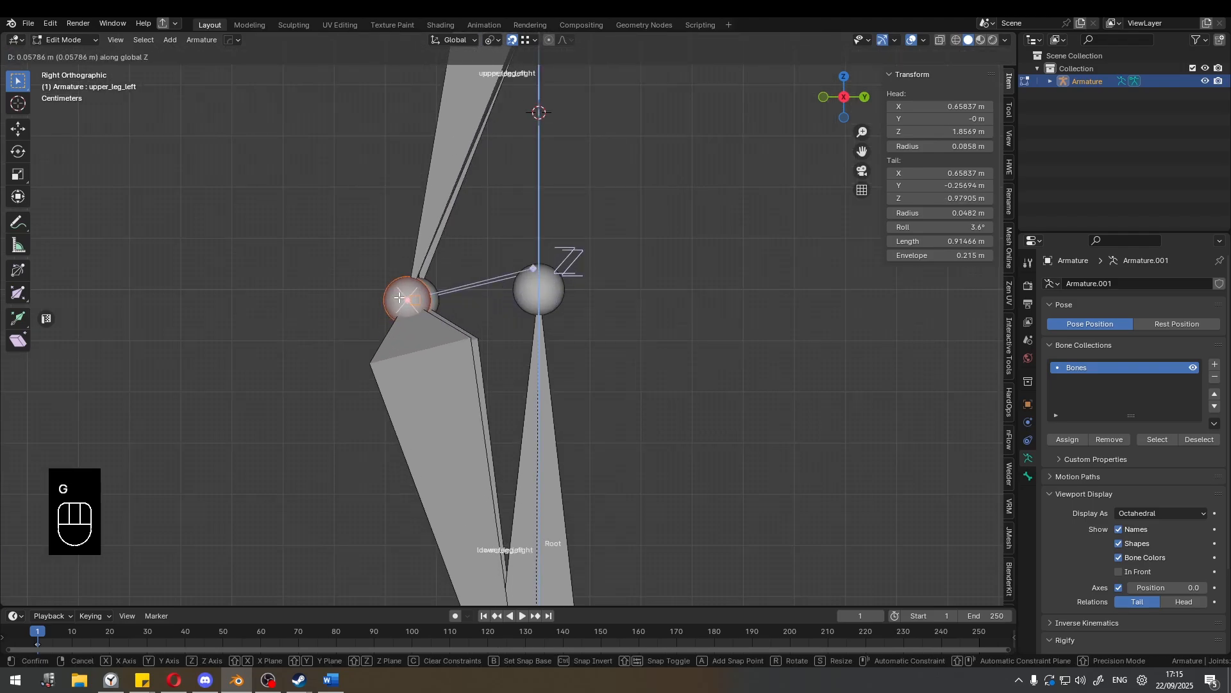
key(g)
click(400, 298)
scroll(452, 302, down, 7)
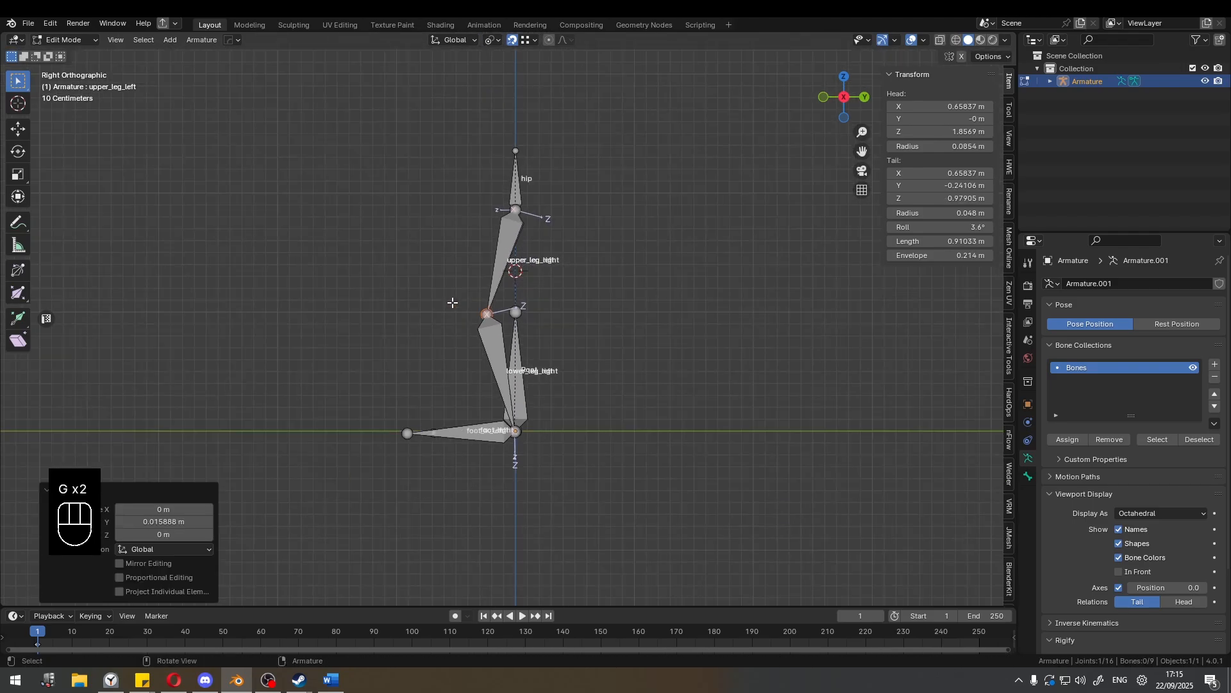
Deselect the knee joint and examine how the left and right leg joints line up from the side and in perspective.
scroll(453, 303, up, 3)
middle_drag(459, 302, 639, 310)
click(555, 308)
scroll(553, 307, down, 3)
key(KP_3)
scroll(553, 307, up, 3)
scroll(519, 299, down, 2)
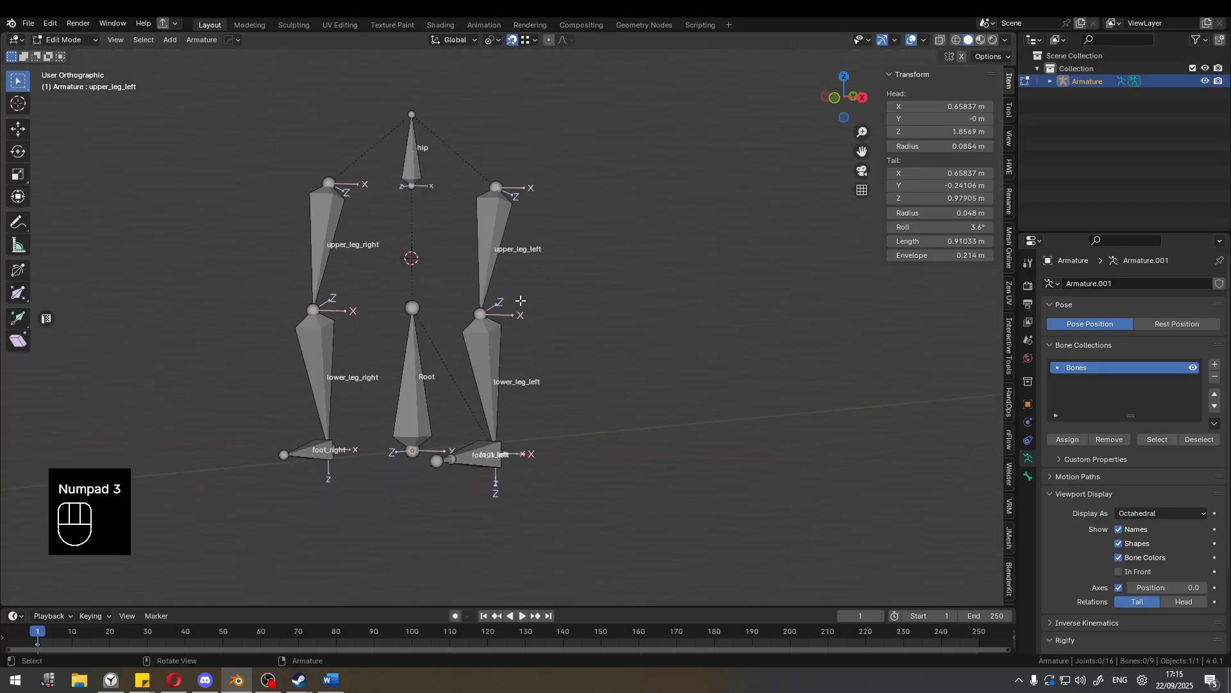
Try Symmetrize on the armature with no bones selected.
shift+middle_drag(519, 299, 552, 293)
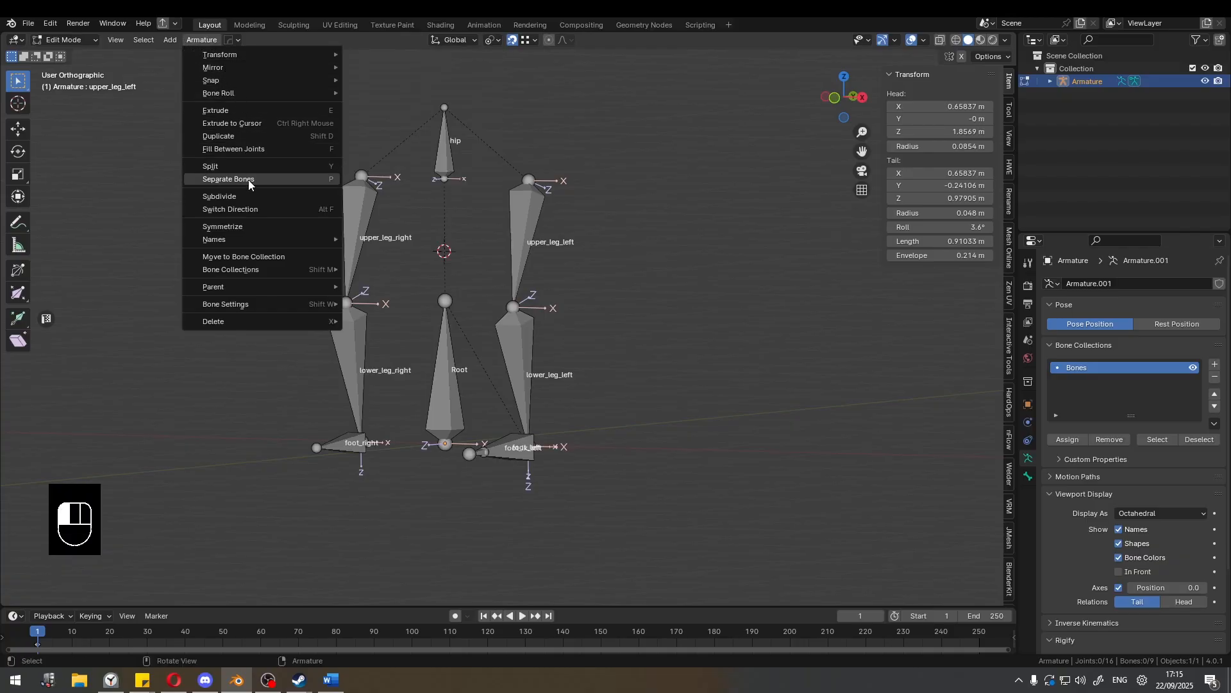
click(242, 227)
scroll(578, 297, up, 1)
In right view, try a freehand annotation stroke along the upper leg bone.
middle_drag(578, 297, 452, 327)
key(KP_3)
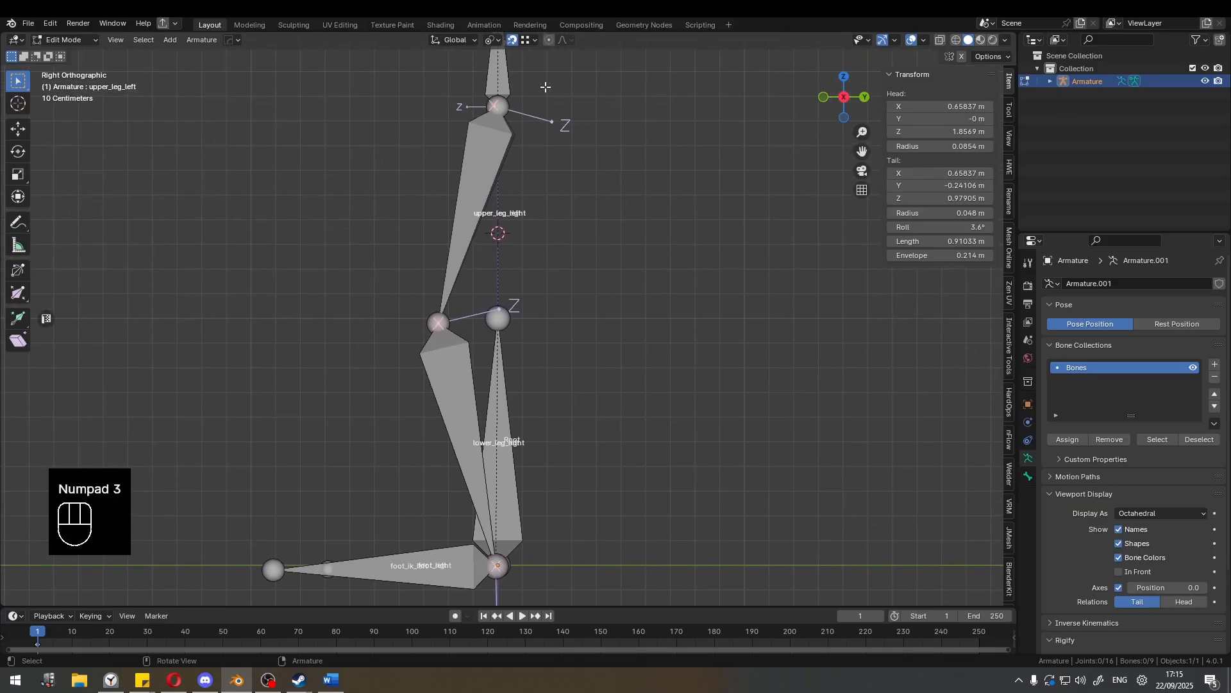
shift+middle_drag(508, 99, 521, 76)
key(d)
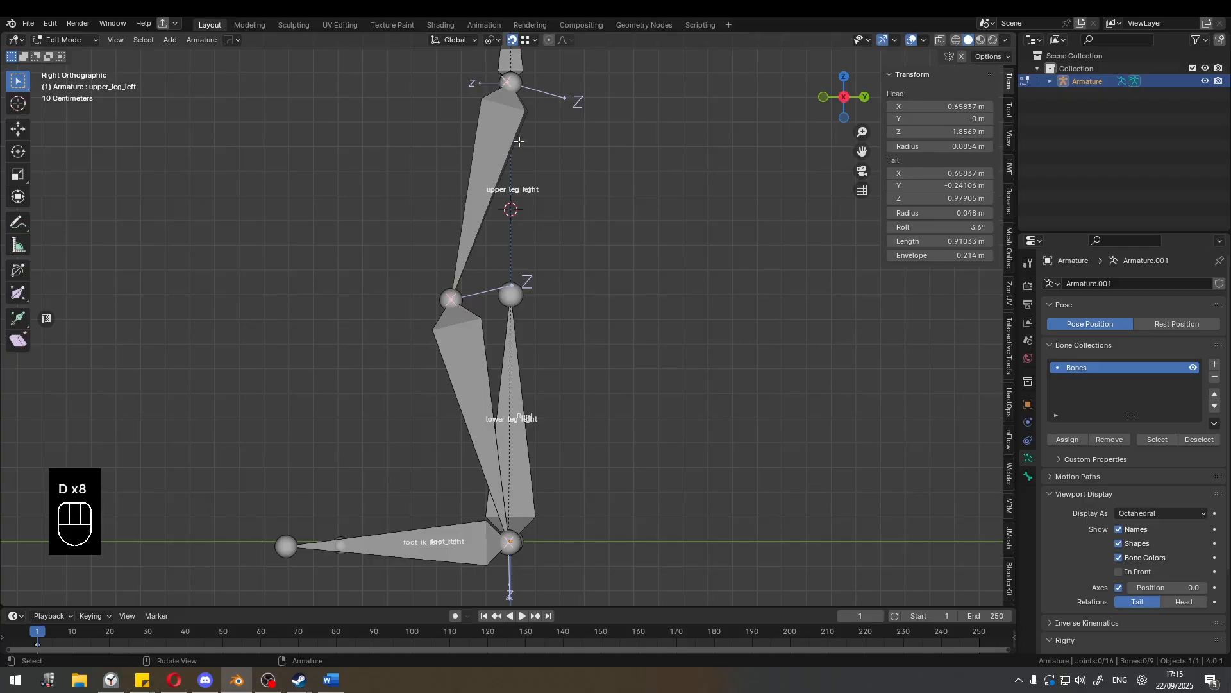
drag(516, 83, 477, 184)
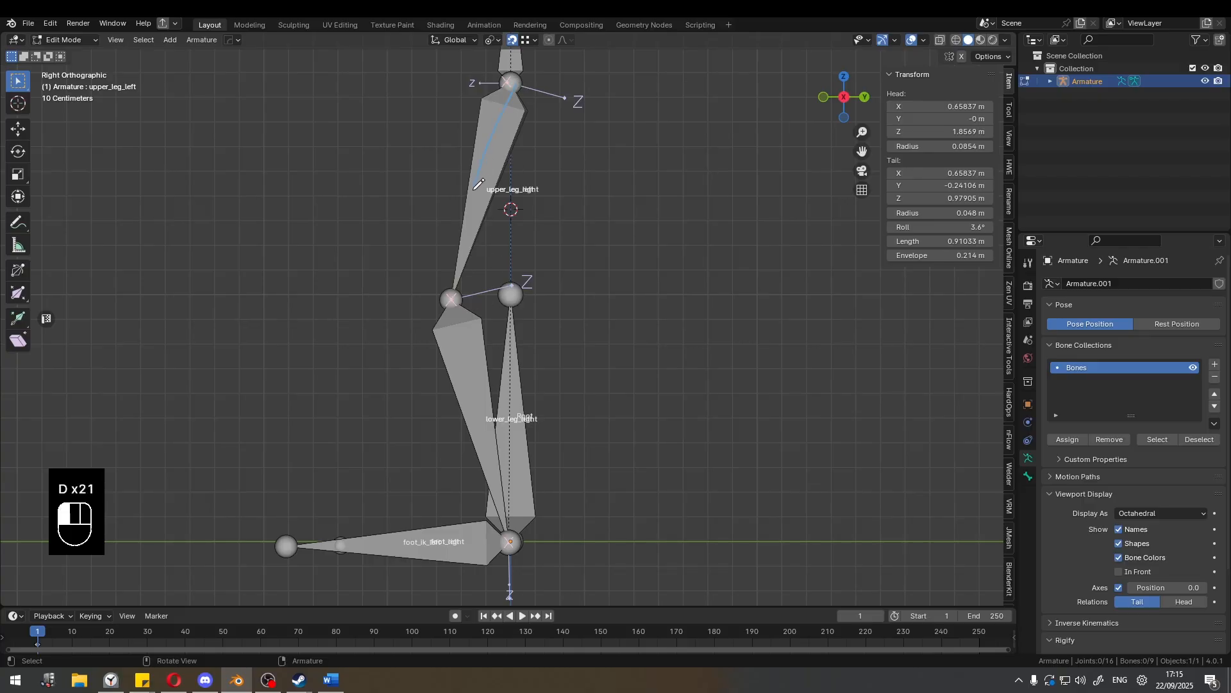
mouse_move(507, 82)
right_down()
mouse_move(490, 78)
mouse_move(499, 87)
right_up()
Brighten the annotation colour to full red and return to the selection tool.
click(20, 231)
click(77, 57)
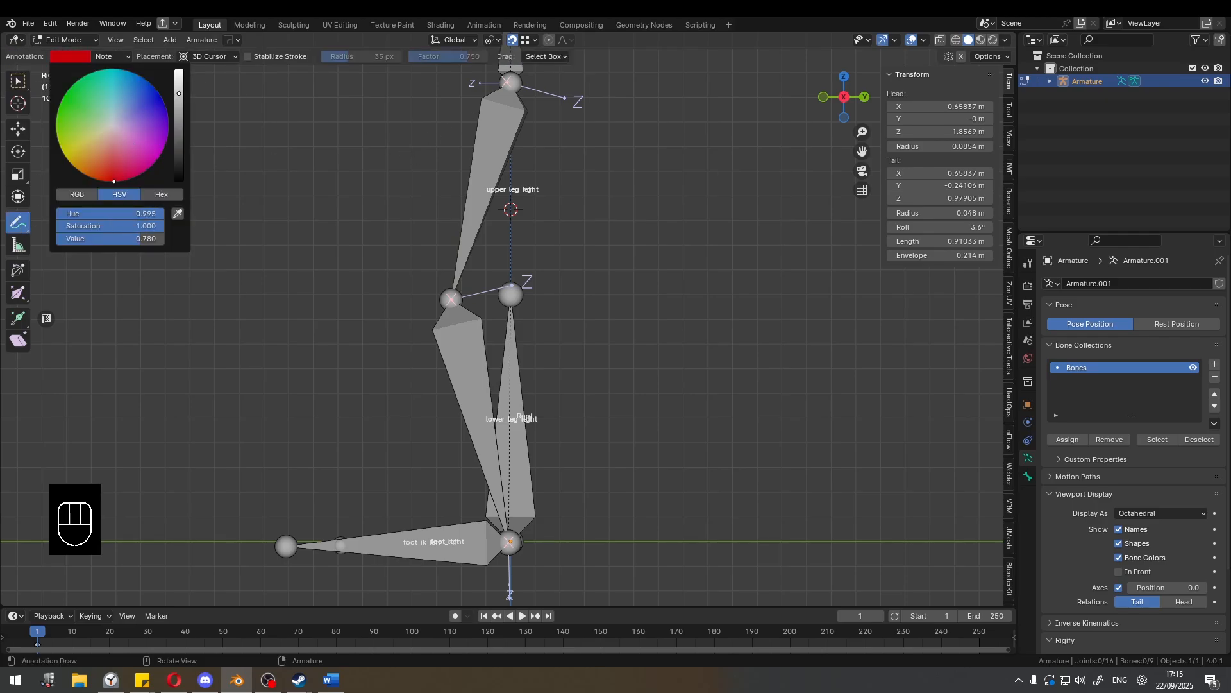
drag(179, 94, 202, 77)
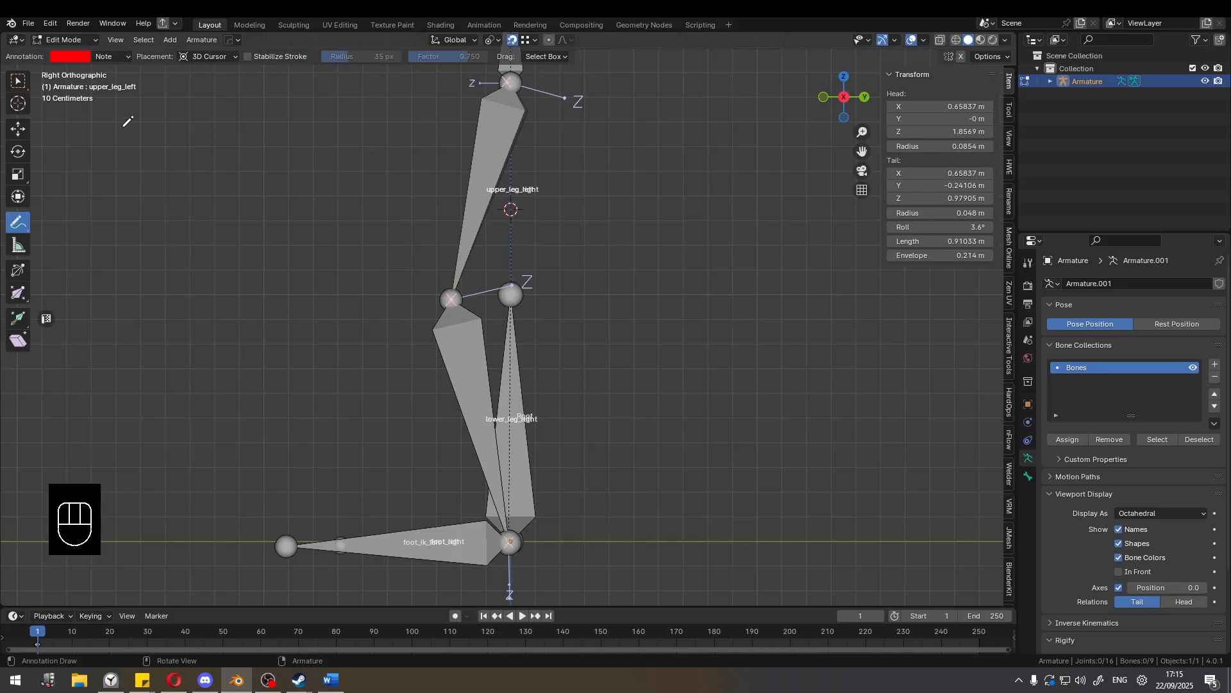
click(13, 81)
Annotate a triangle over the leg in right view, connecting the hip, knee and ankle joints.
key(d)
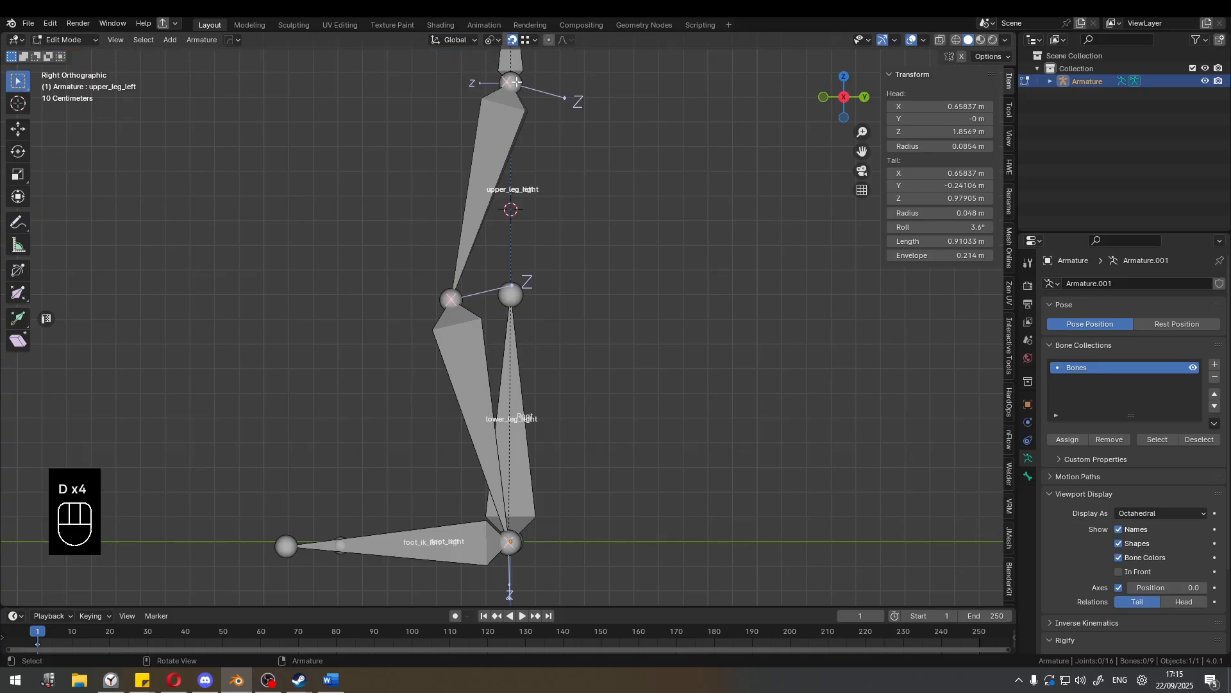
mouse_move(514, 86)
mouse_down()
mouse_move(449, 285)
mouse_move(485, 448)
mouse_up()
mouse_move(479, 423)
right_down()
mouse_move(441, 93)
mouse_move(471, 90)
right_up()
right_drag(487, 116, 453, 212)
mouse_move(522, 82)
mouse_down()
mouse_move(451, 284)
mouse_move(510, 542)
mouse_up()
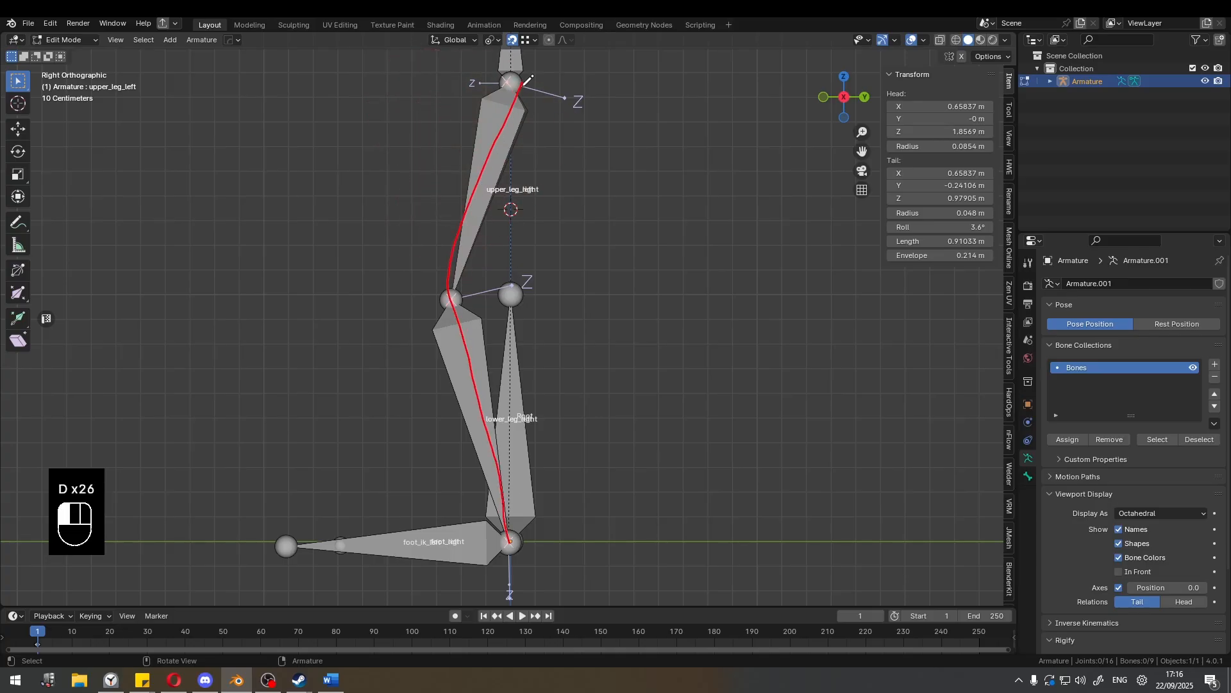
drag(524, 226, 512, 542)
drag(522, 88, 450, 294)
Annotate a horizontal arrow pointing forward from the knee joint.
right_drag(463, 81, 397, 254)
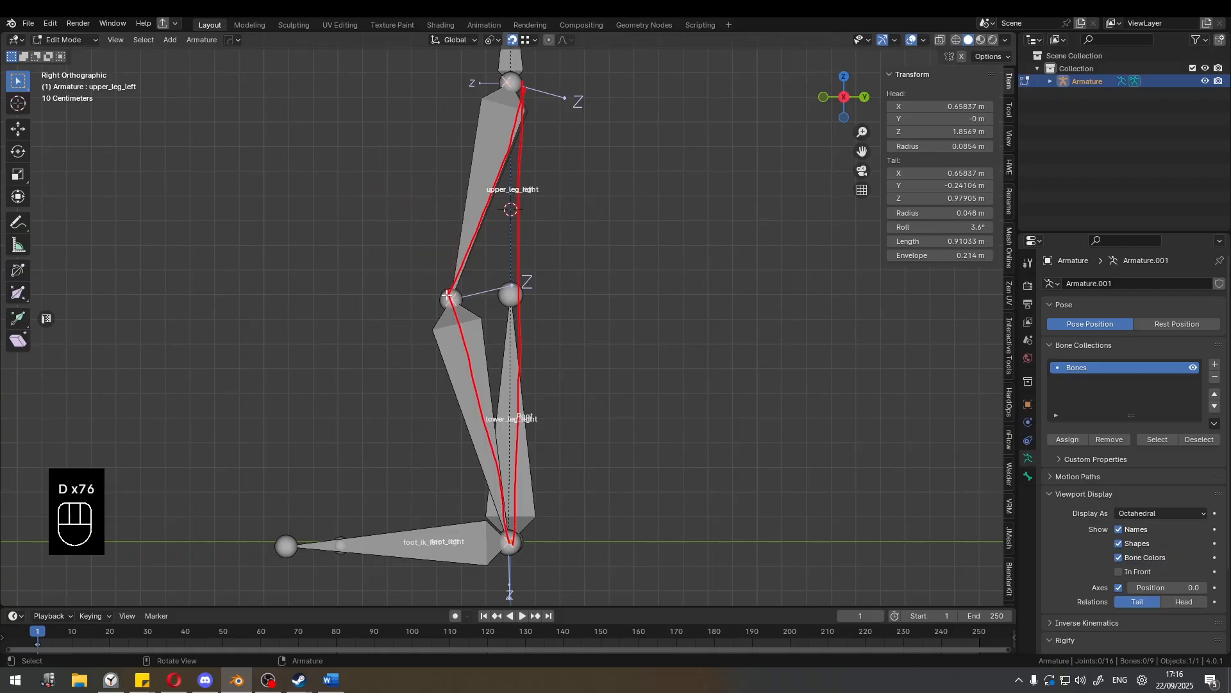
drag(453, 290, 454, 289)
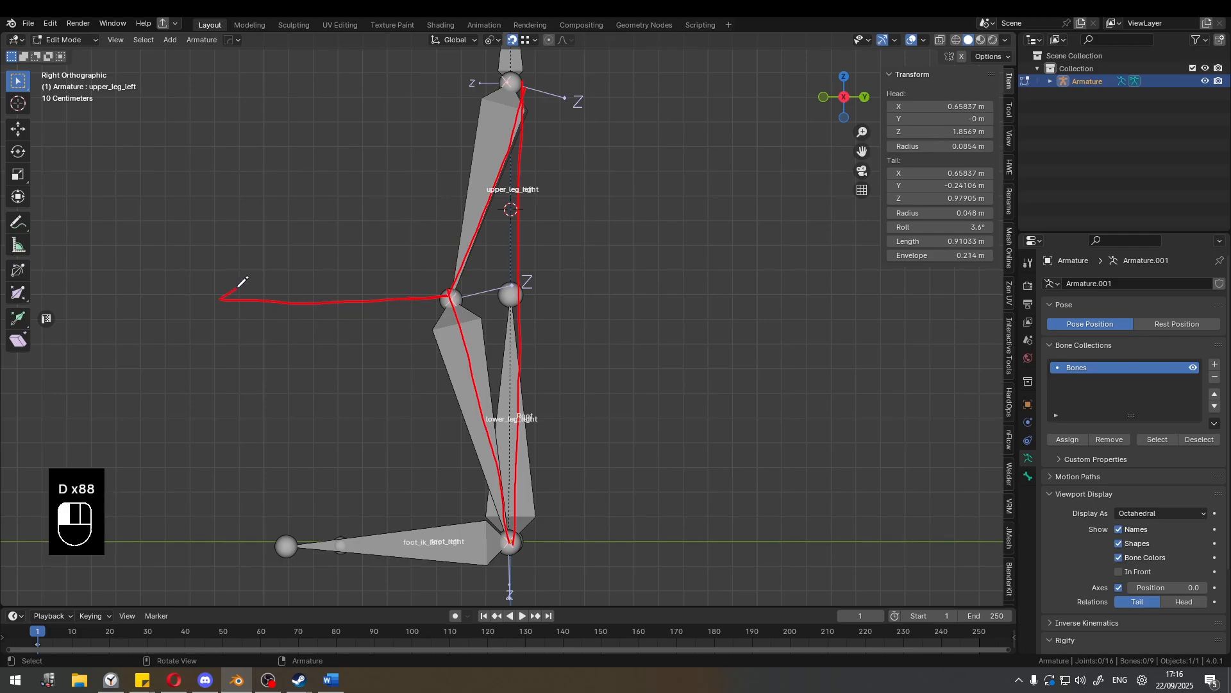
drag(254, 320, 252, 321)
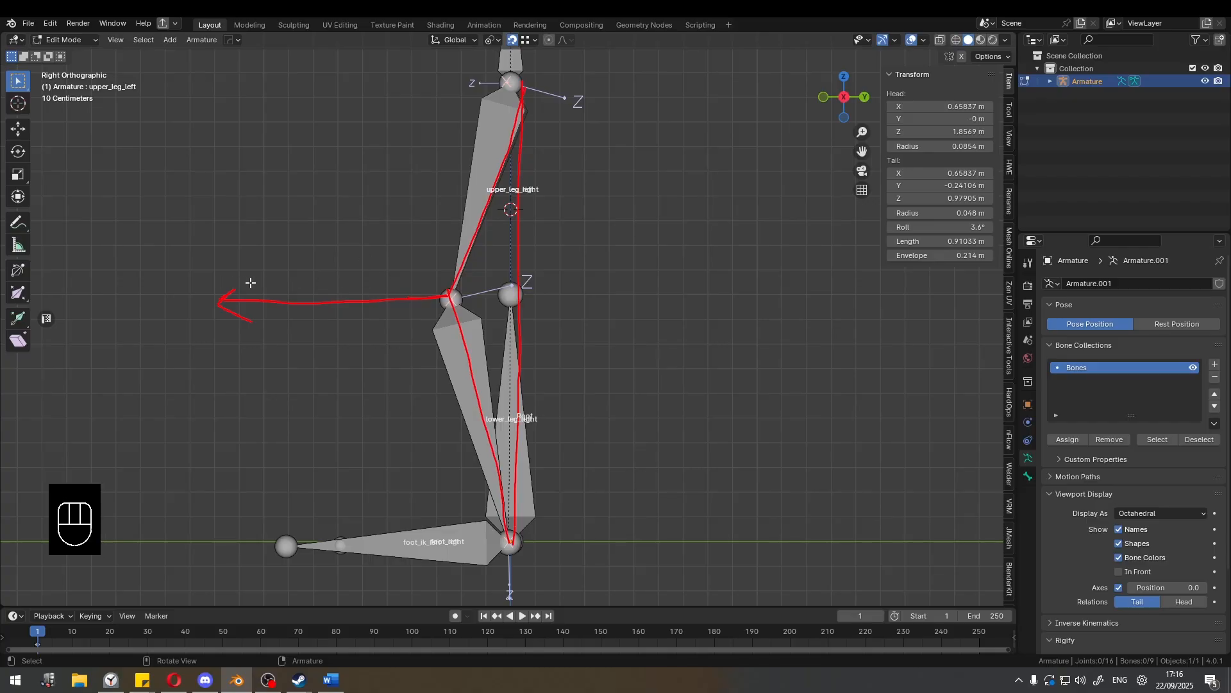
Select the left knee joint and snap the 3D cursor to it.
scroll(369, 272, down, 2)
mouse_move(377, 270)
middle_down()
mouse_move(462, 298)
mouse_move(516, 297)
middle_up()
click(472, 304)
key(shift)
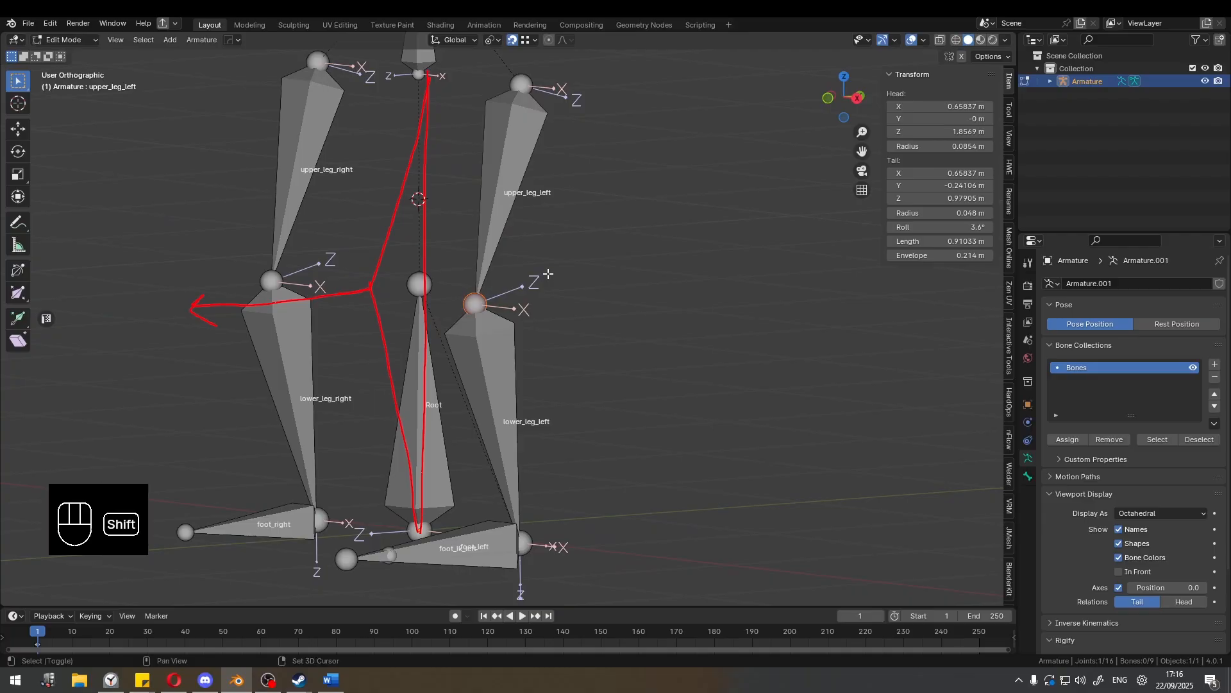
key(shift+s)
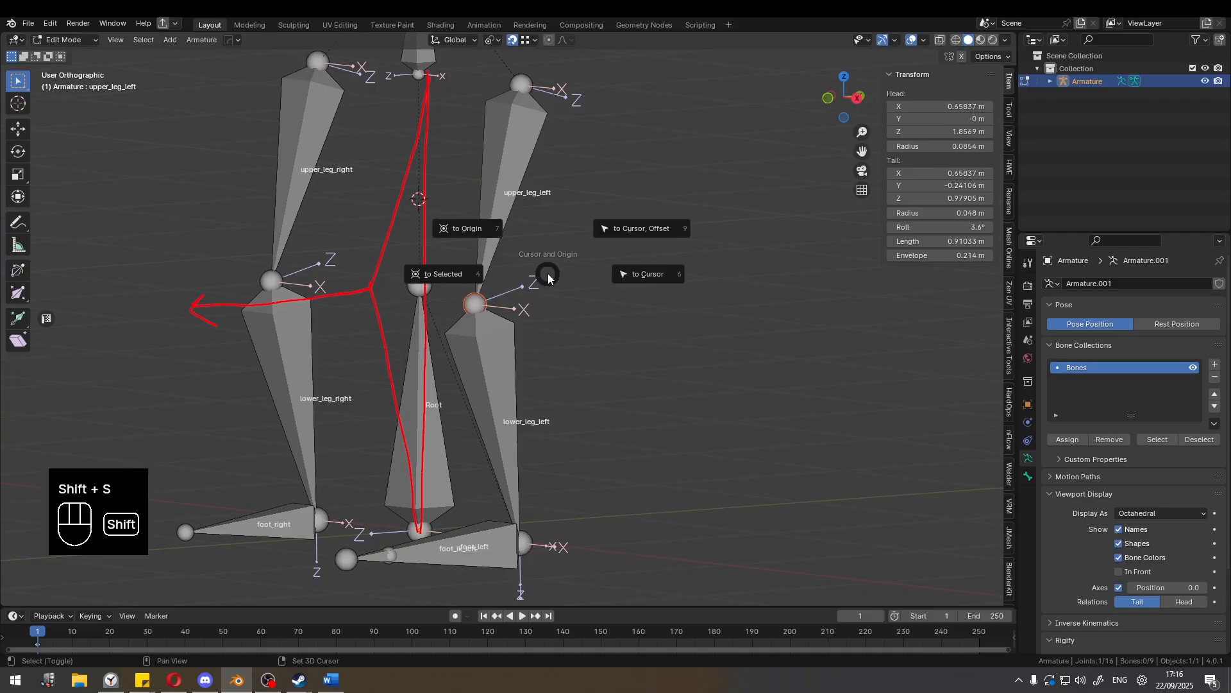
click(475, 276)
Add a bone at the left knee and move it -1.0819 m along Y, in front of the knee.
middle_drag(480, 290, 564, 272)
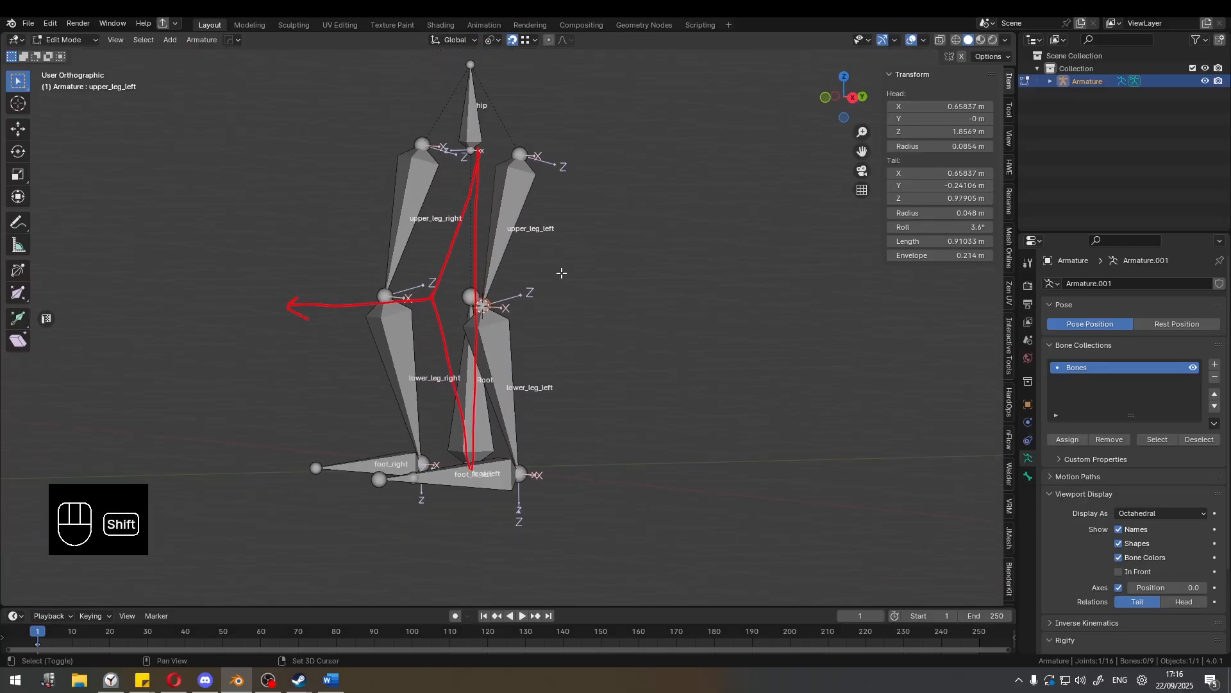
key(shift+a)
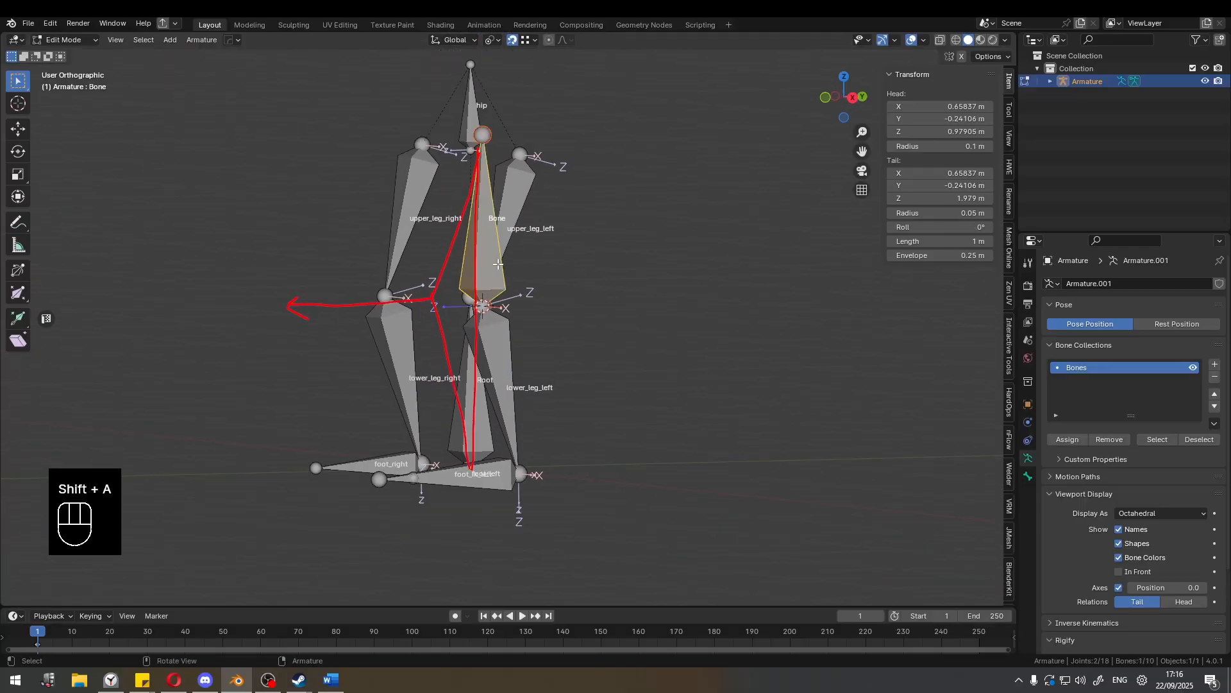
key(KP_3)
key(g)
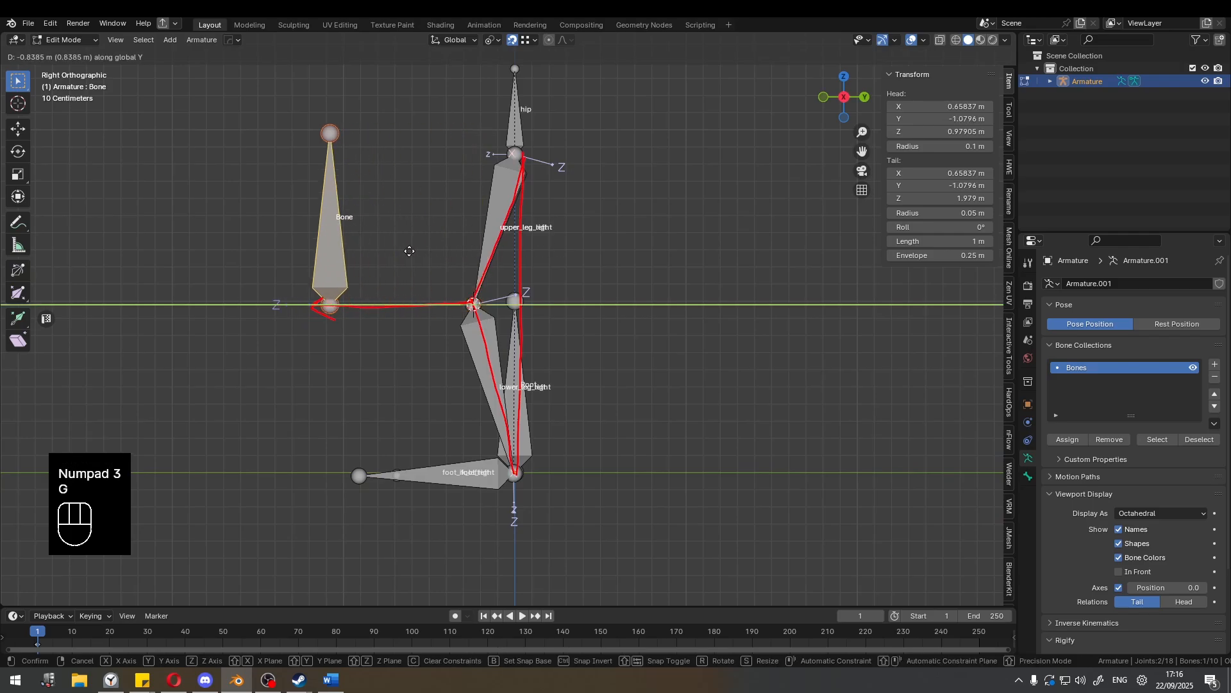
click(372, 254)
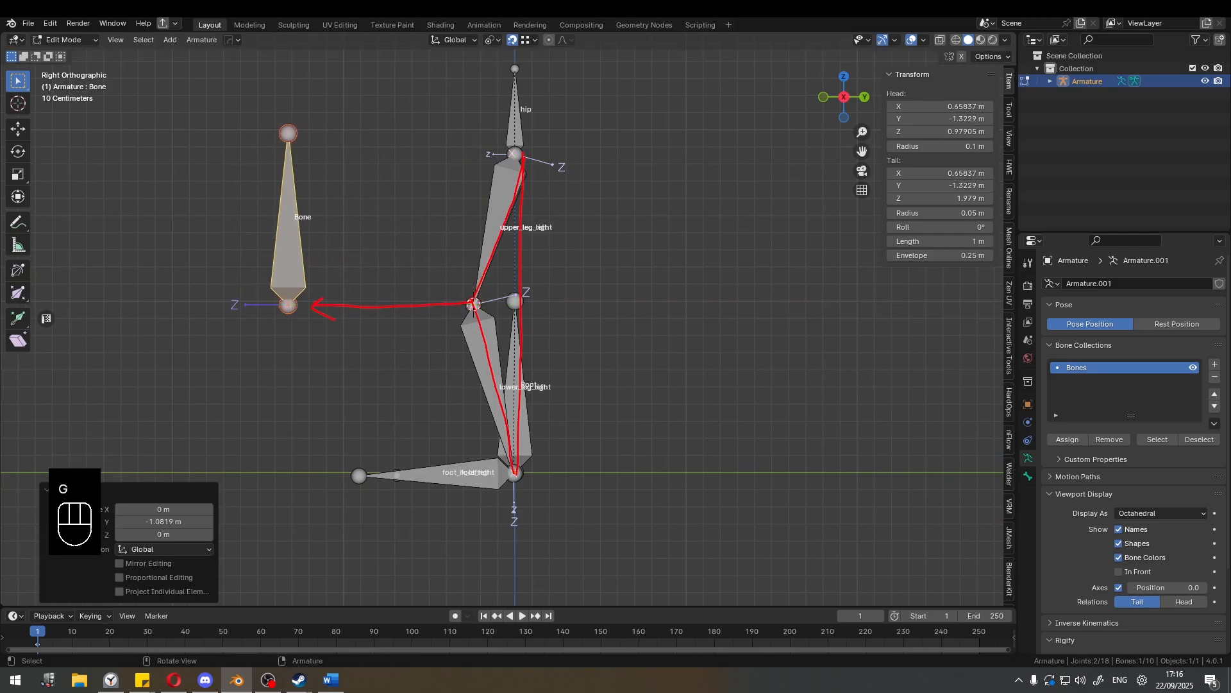
Scale the new bone to 0.308 and rename it leg_pole_left.
key(s)
click(329, 279)
key(F2)
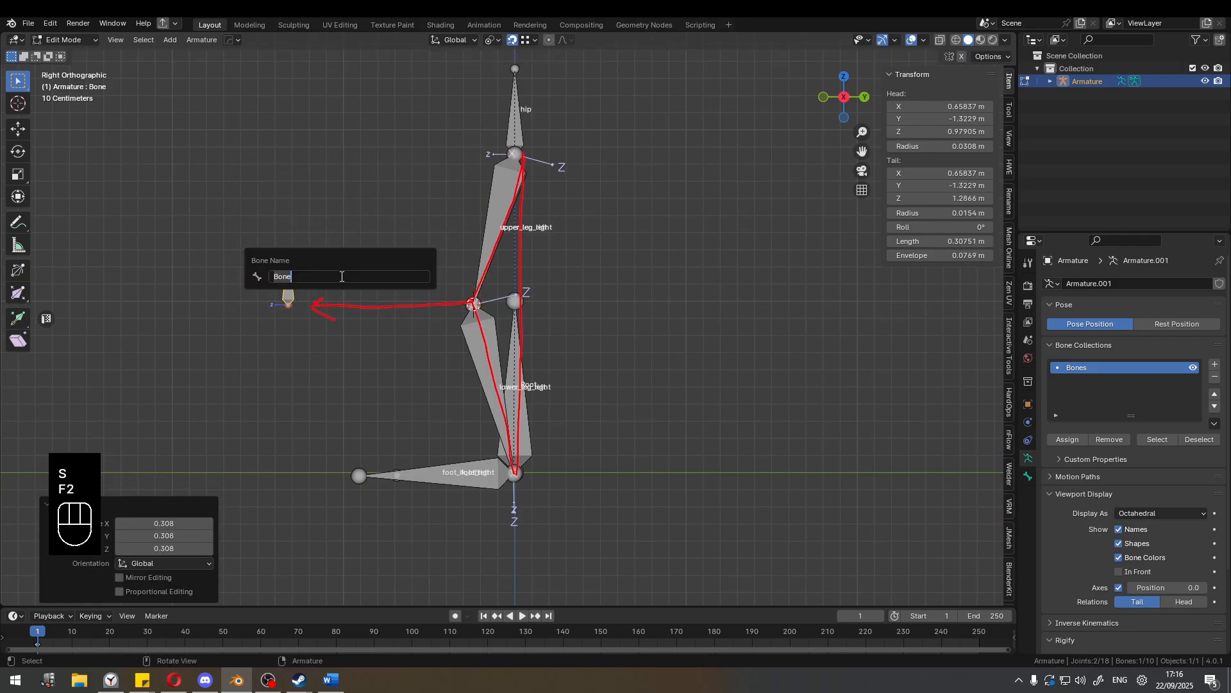
text(l)
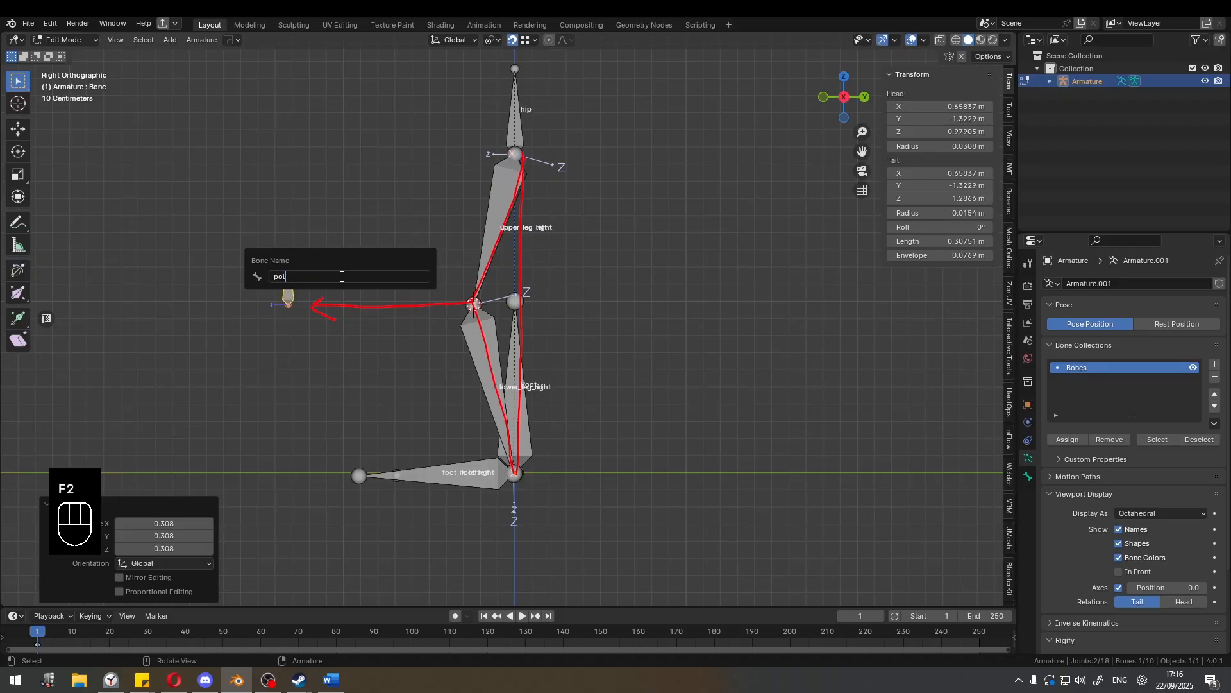
text(eg_pole)
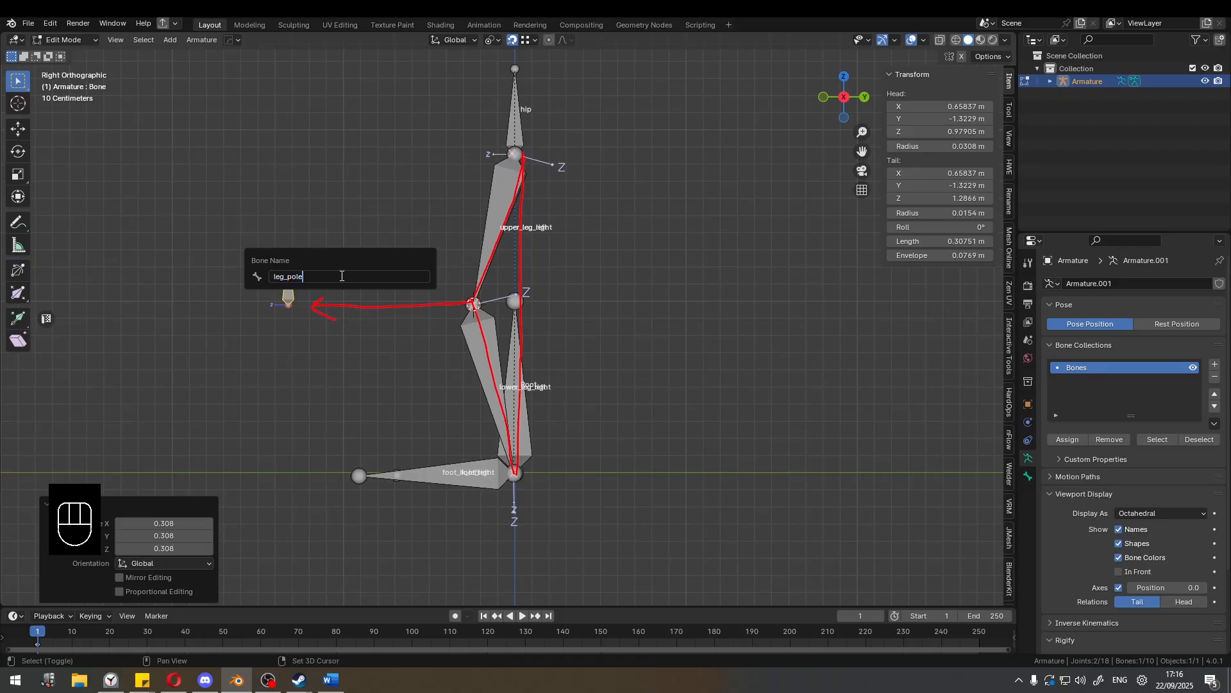
text(_left)
key(Return)
Parent leg_pole_left to the Root bone with Keep Offset.
middle_drag(340, 276, 443, 359)
shift+click(447, 366)
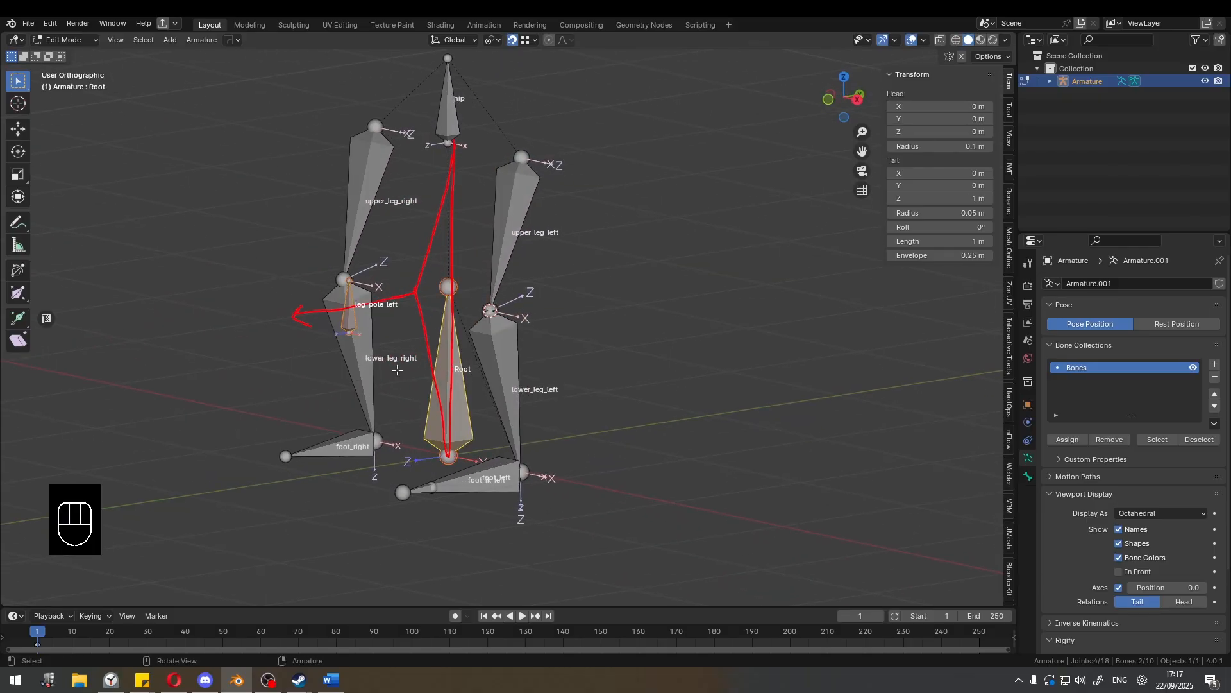
key(ctrl+p)
click(478, 330)
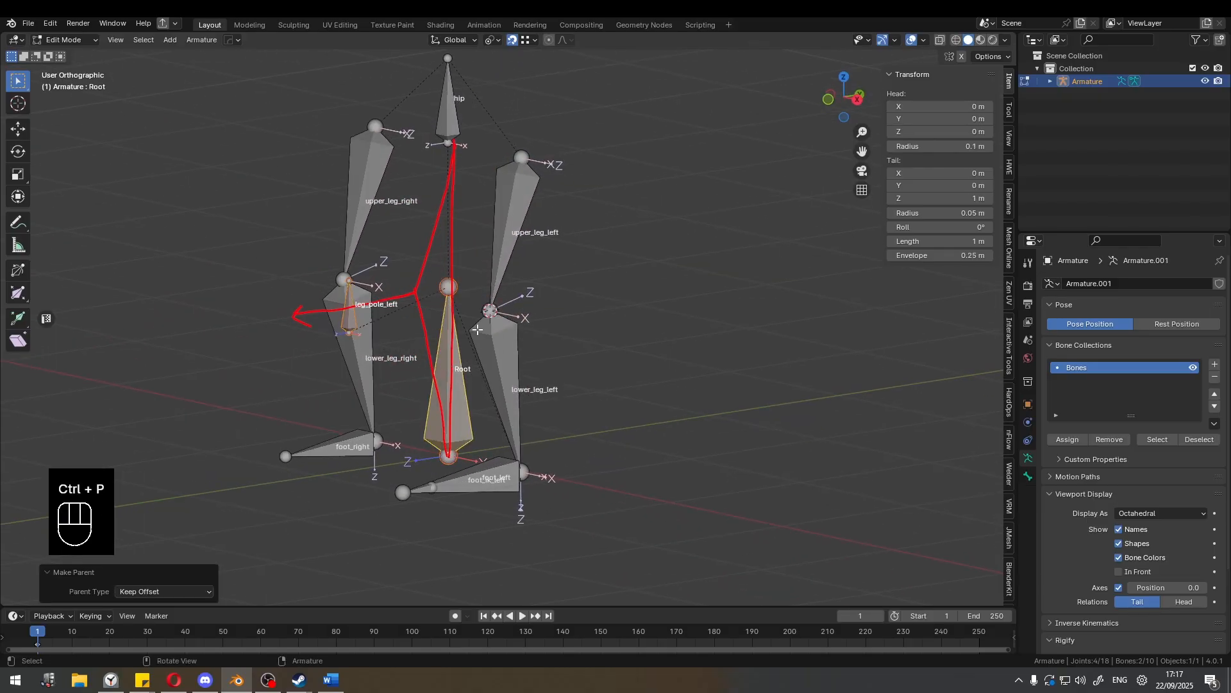
Examine the parent relation between leg_pole_left and Root from several angles.
middle_drag(461, 341, 417, 391)
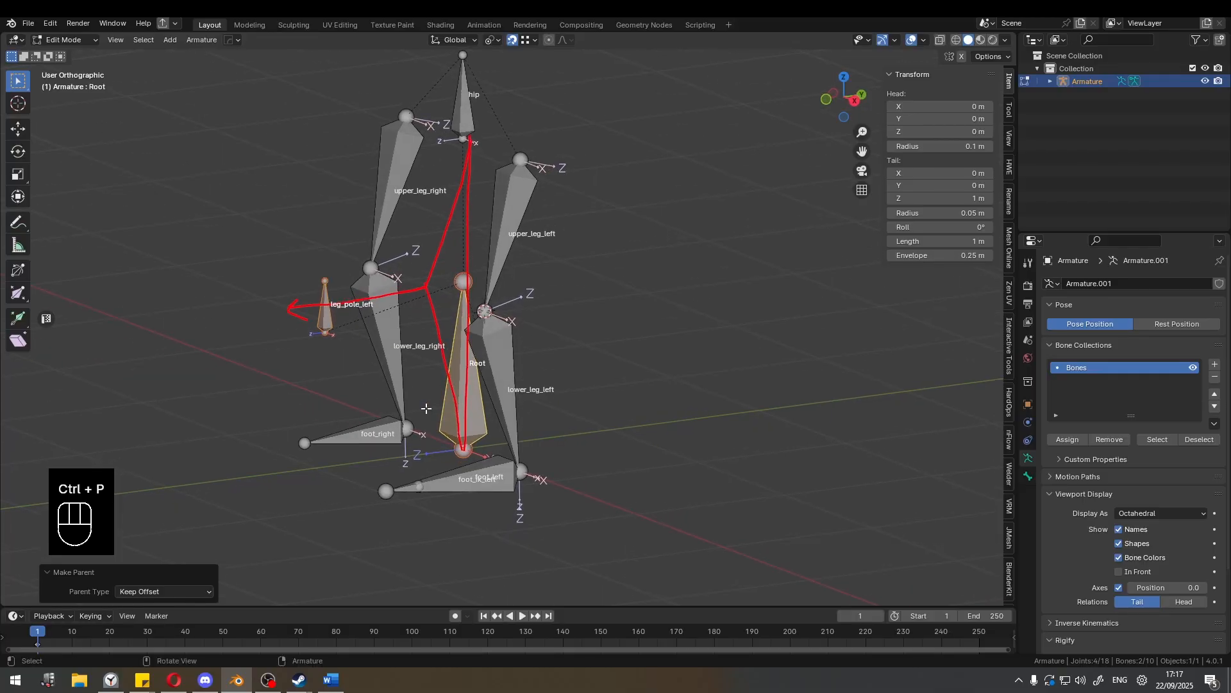
click(325, 312)
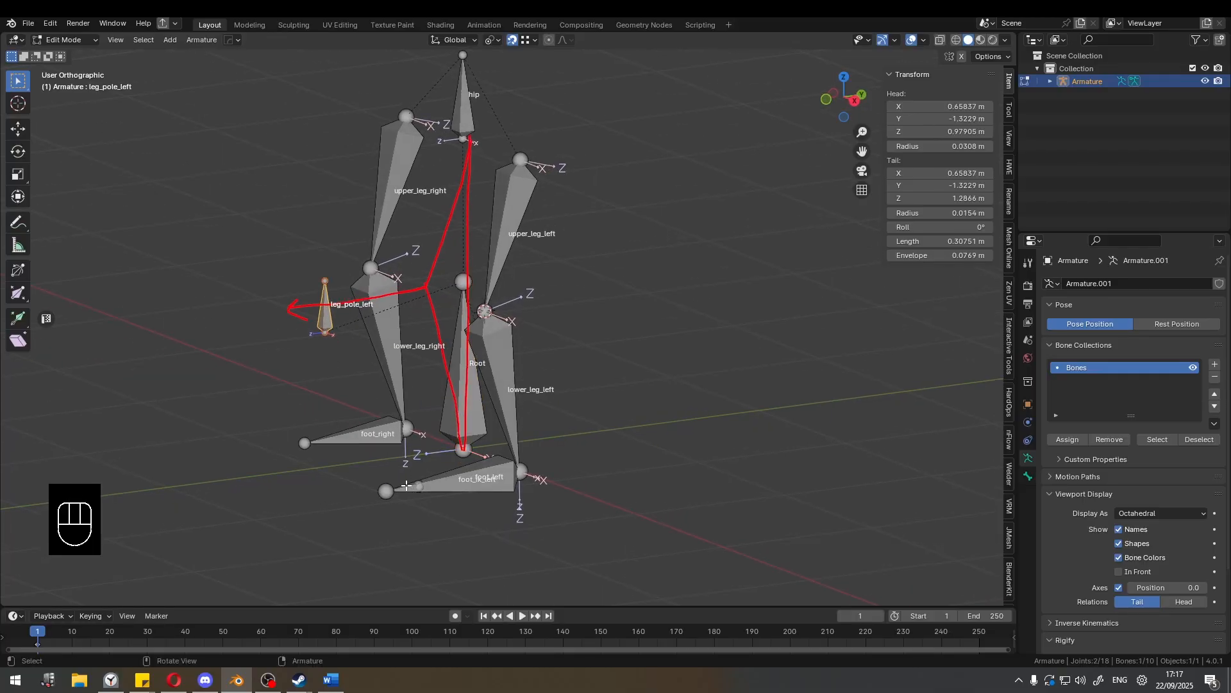
click(315, 310)
middle_drag(372, 299, 537, 281)
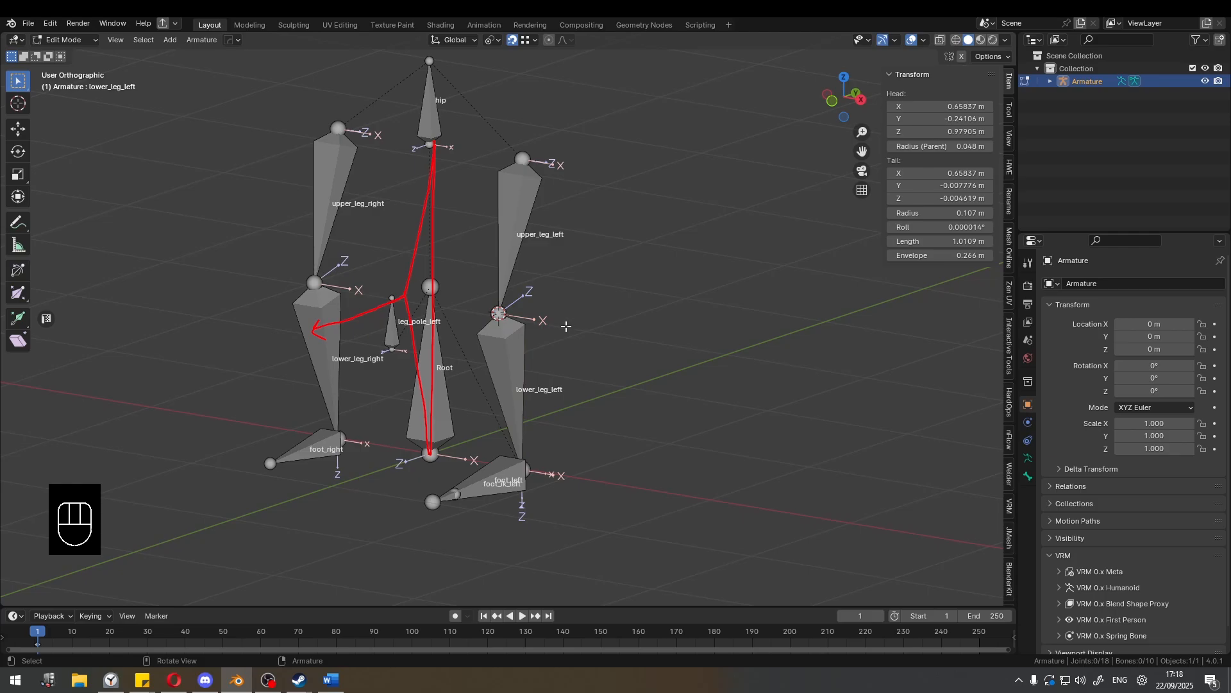
Switch the armature from Edit Mode to Pose Mode.
key(ctrl+Tab)
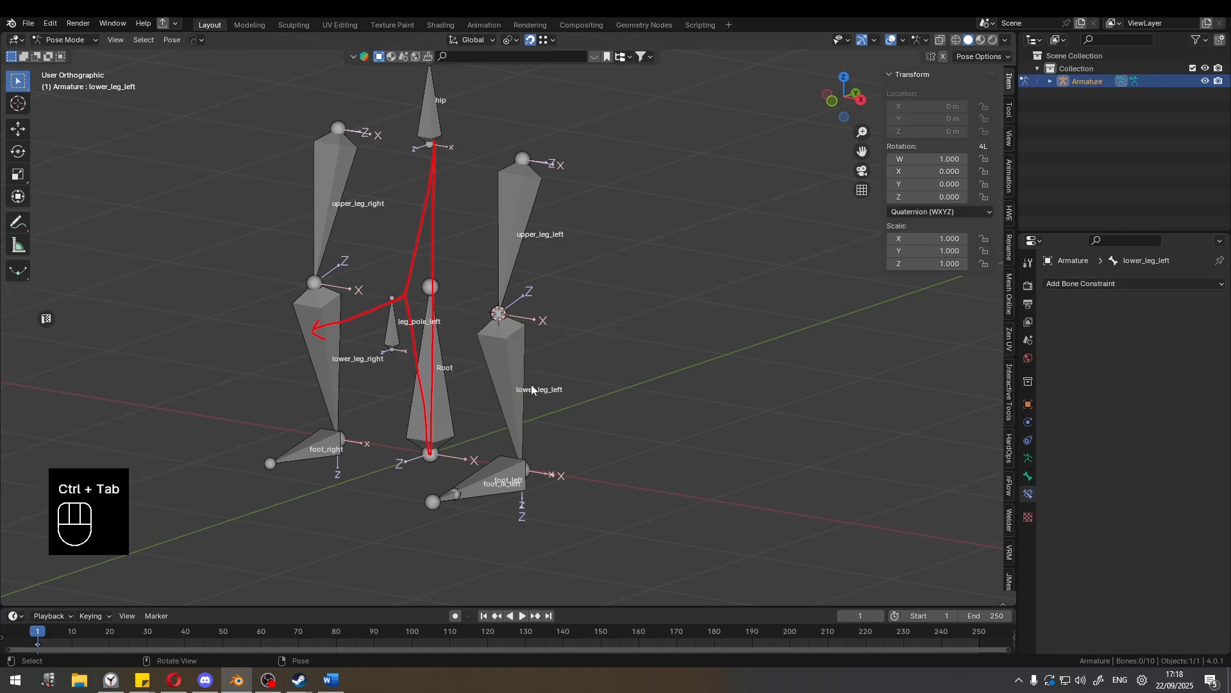
key(ctrl+Tab)
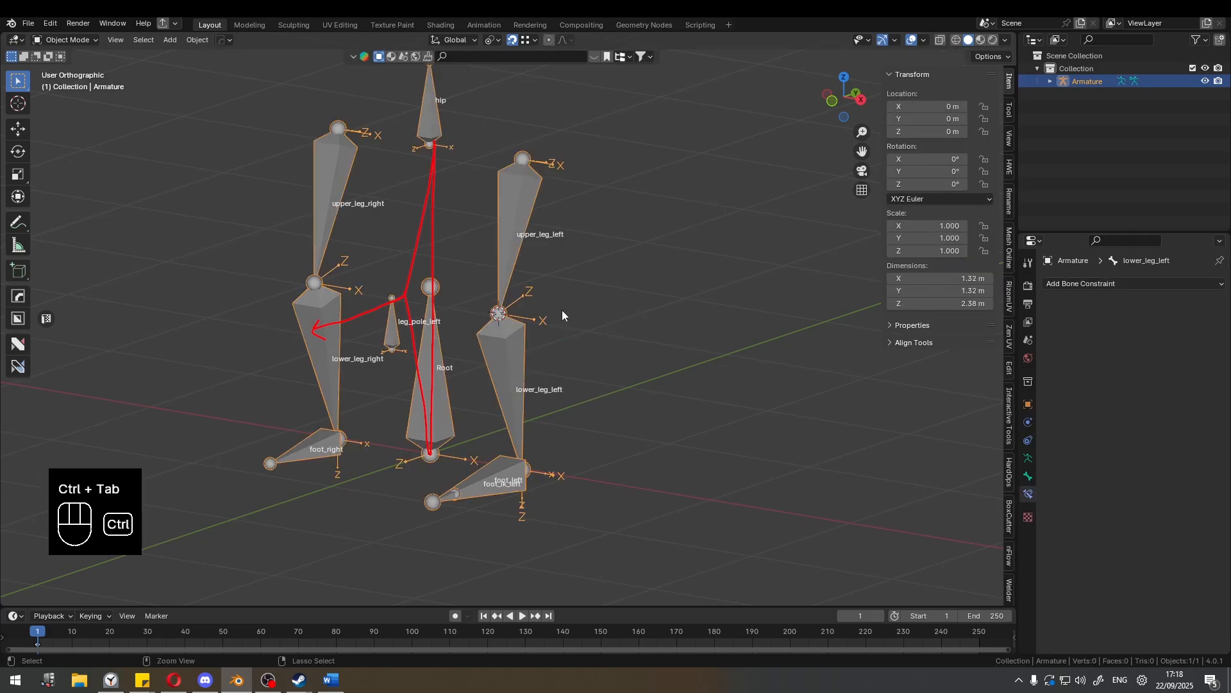
click(64, 40)
click(70, 85)
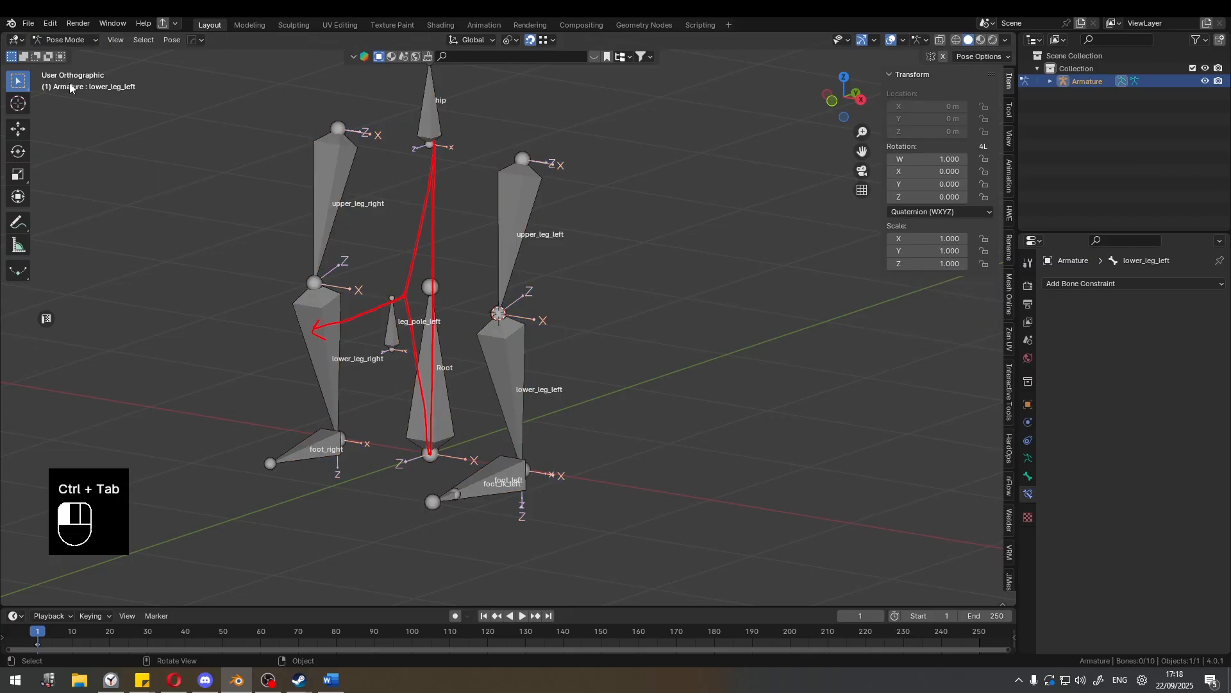
Add an Inverse Kinematics bone constraint to lower_leg_left.
click(495, 345)
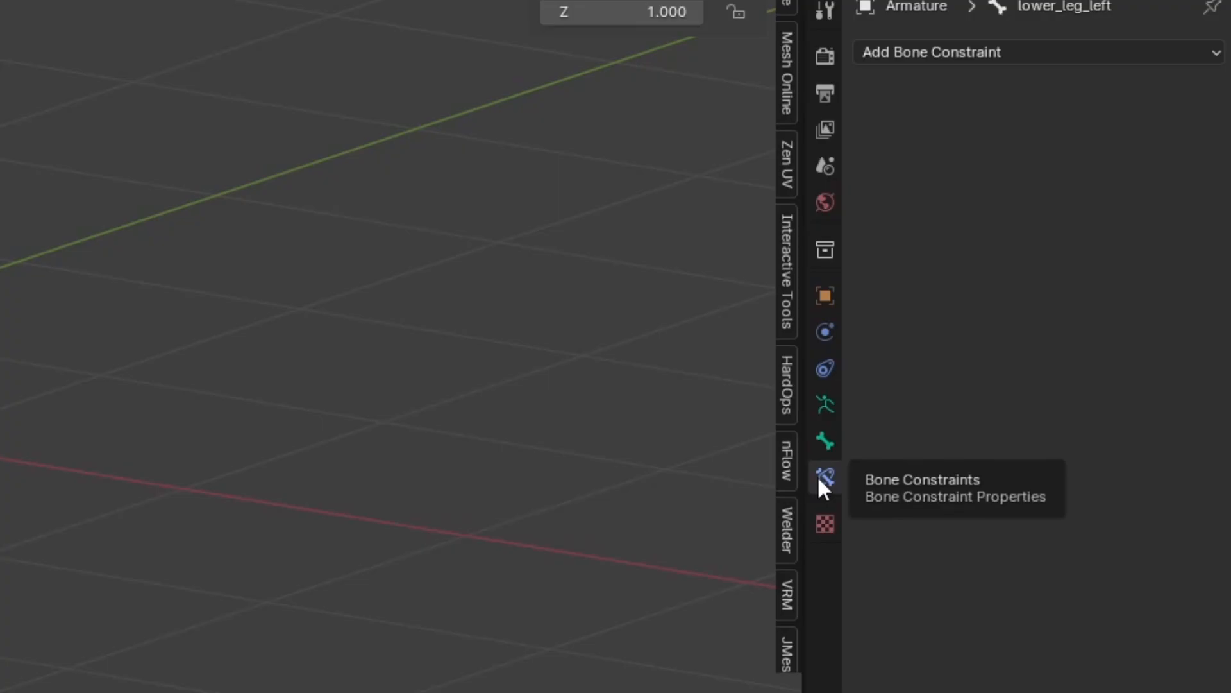
click(914, 56)
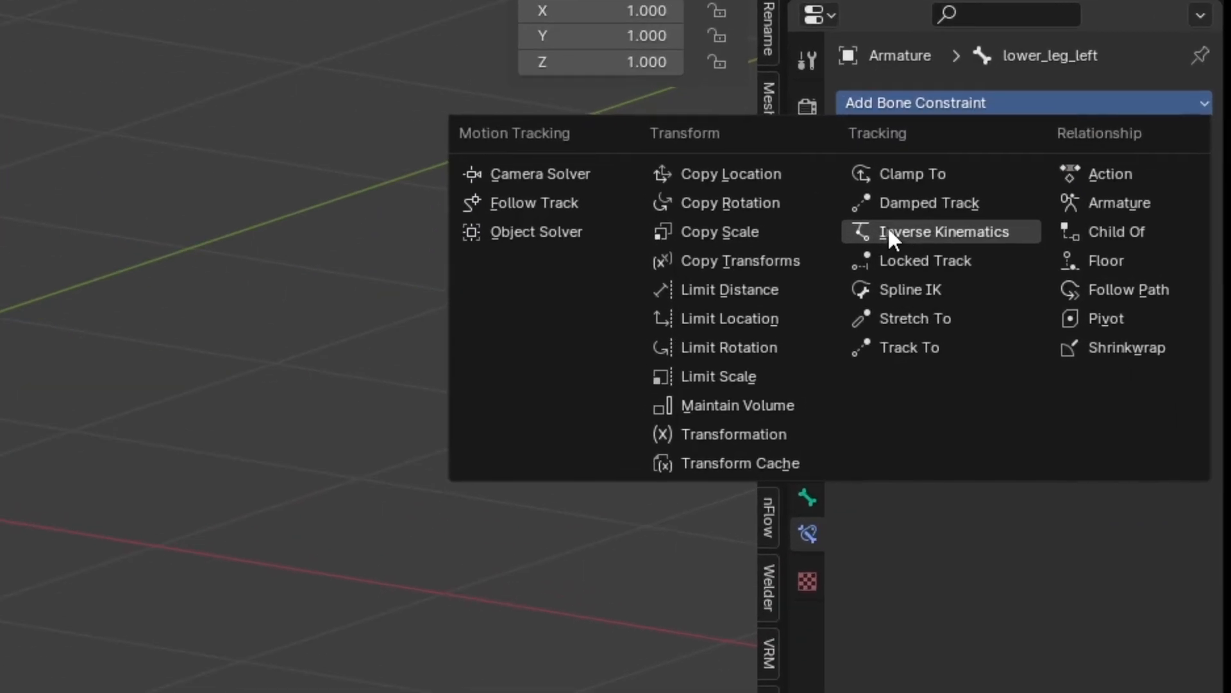
click(906, 232)
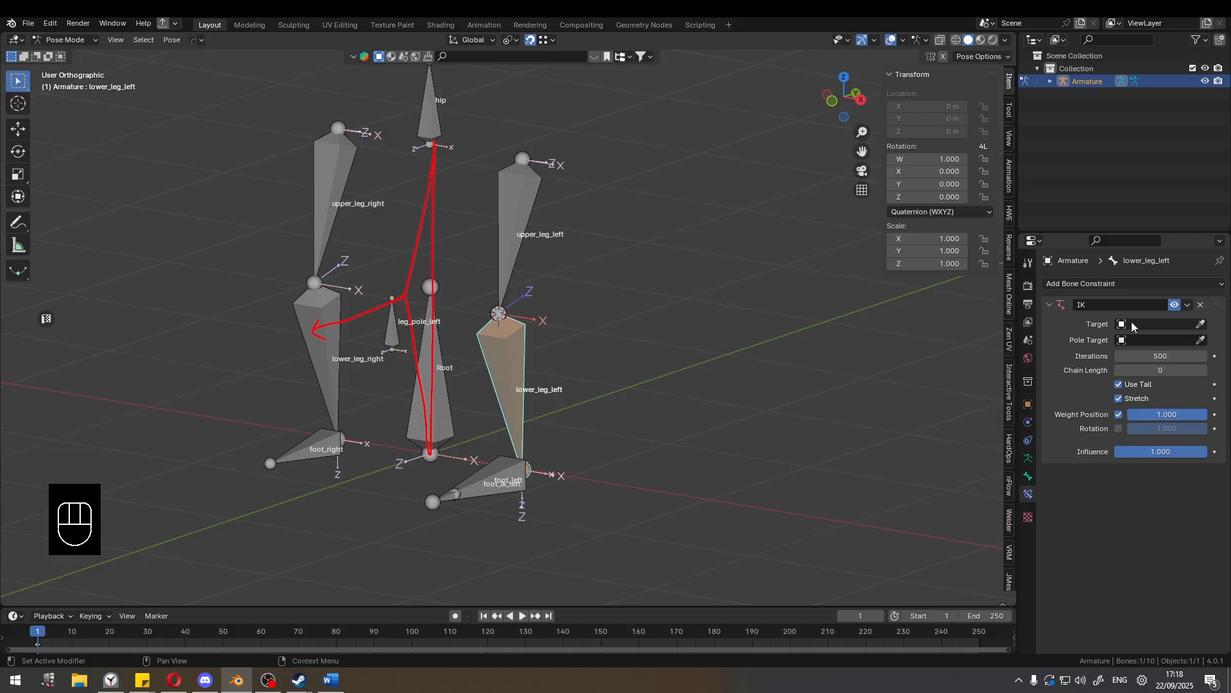
Set the IK constraint's target to Armature and its target bone to foot_ik_left.
click(1188, 324)
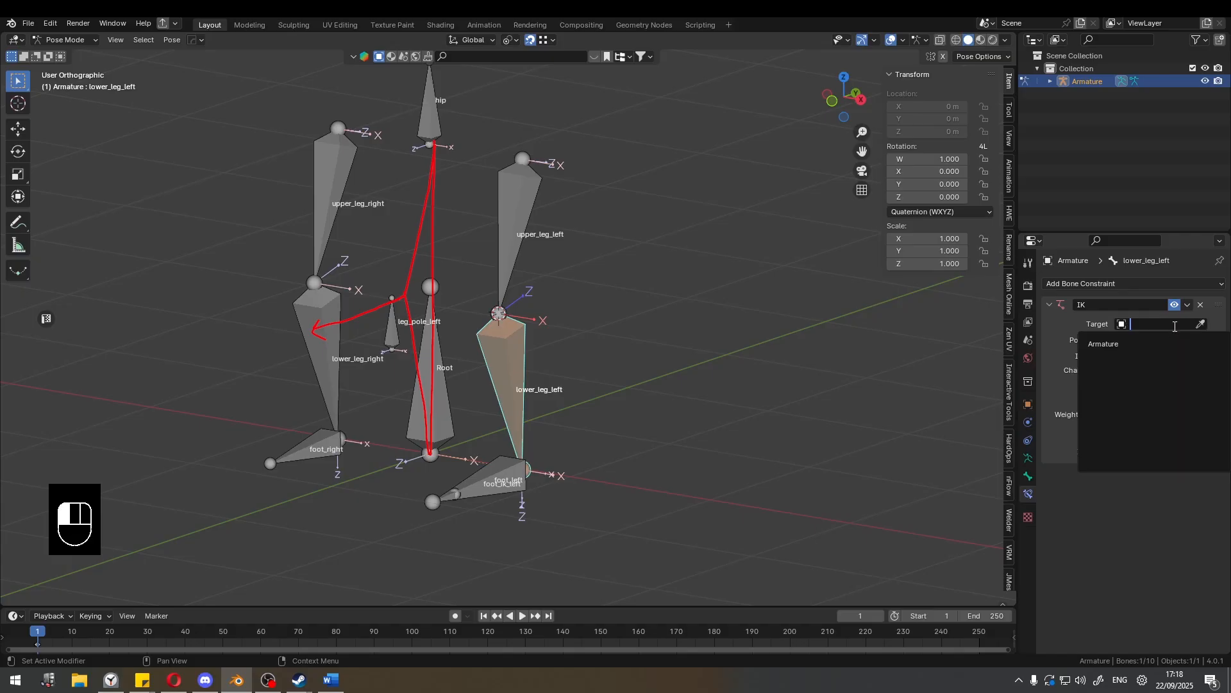
click(1138, 343)
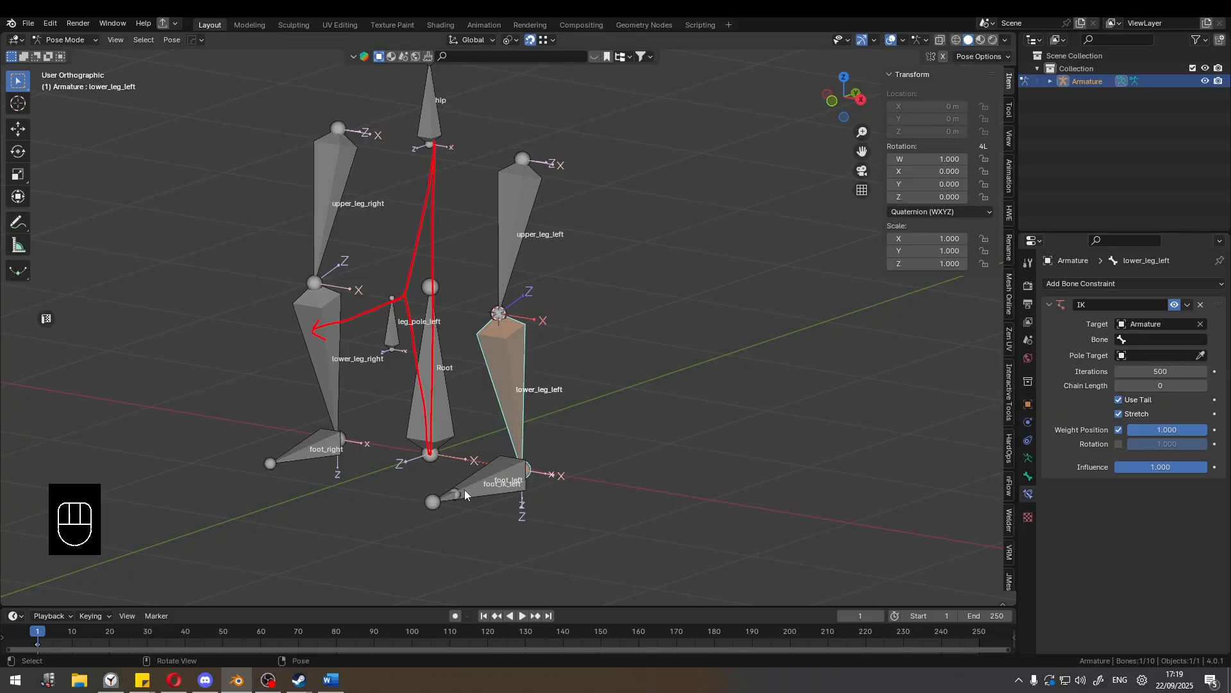
click(1138, 340)
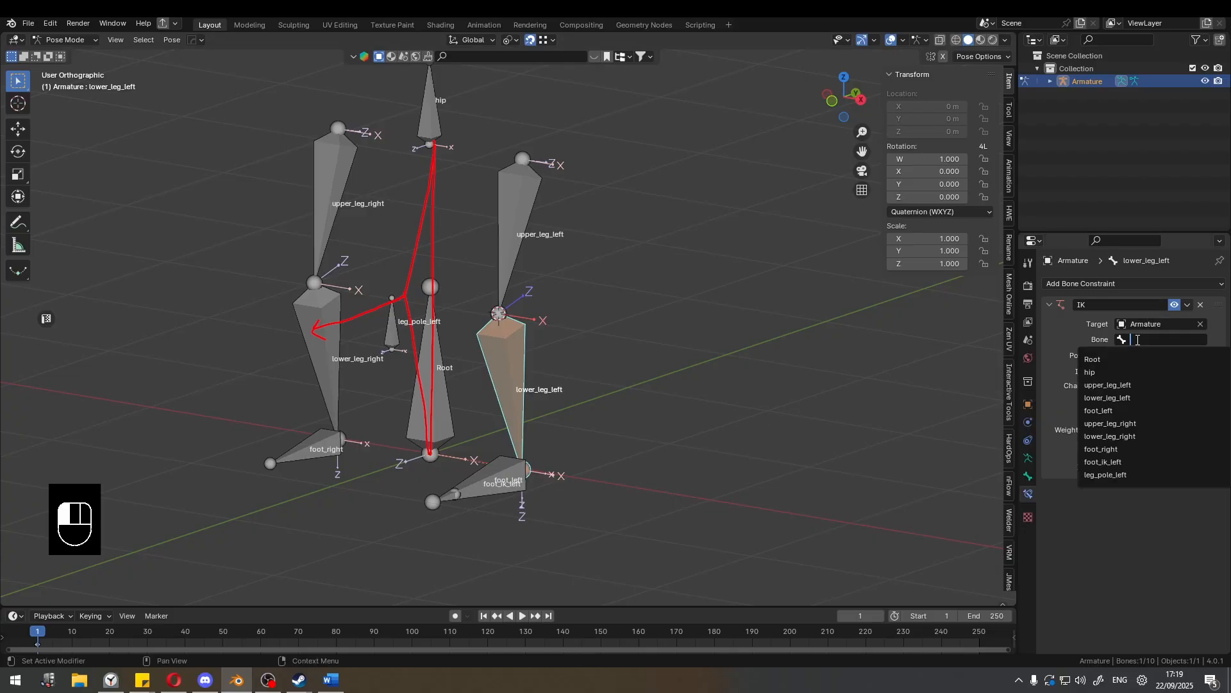
text(foot)
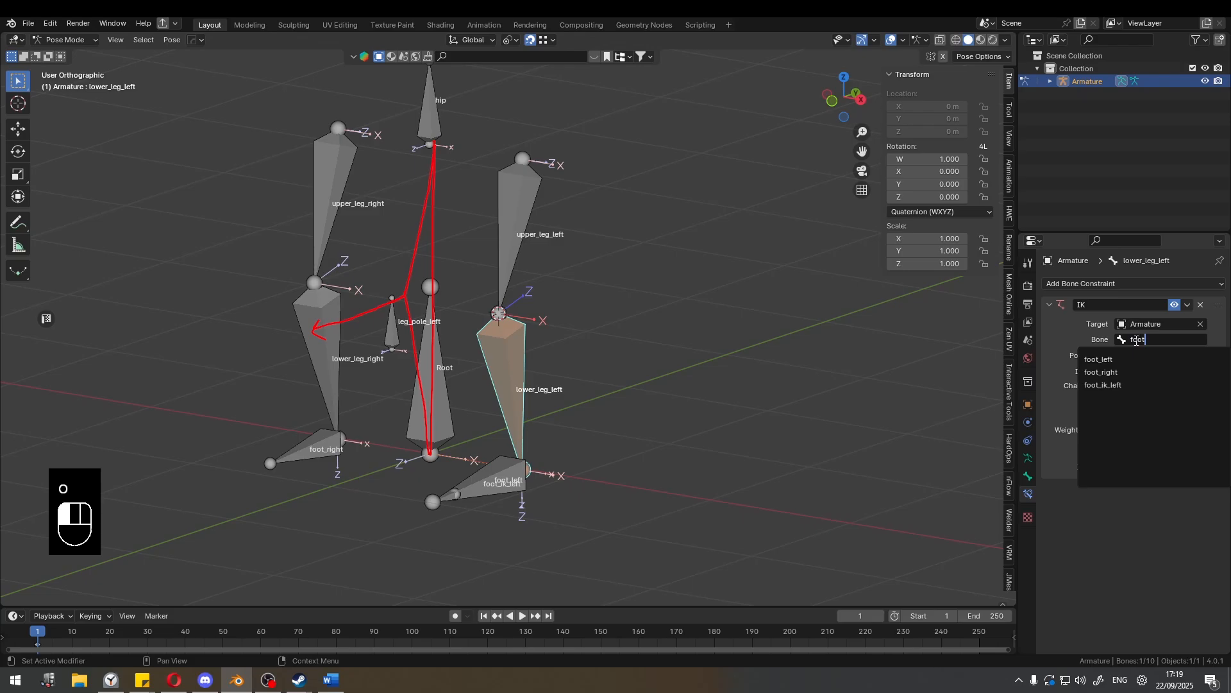
click(1102, 385)
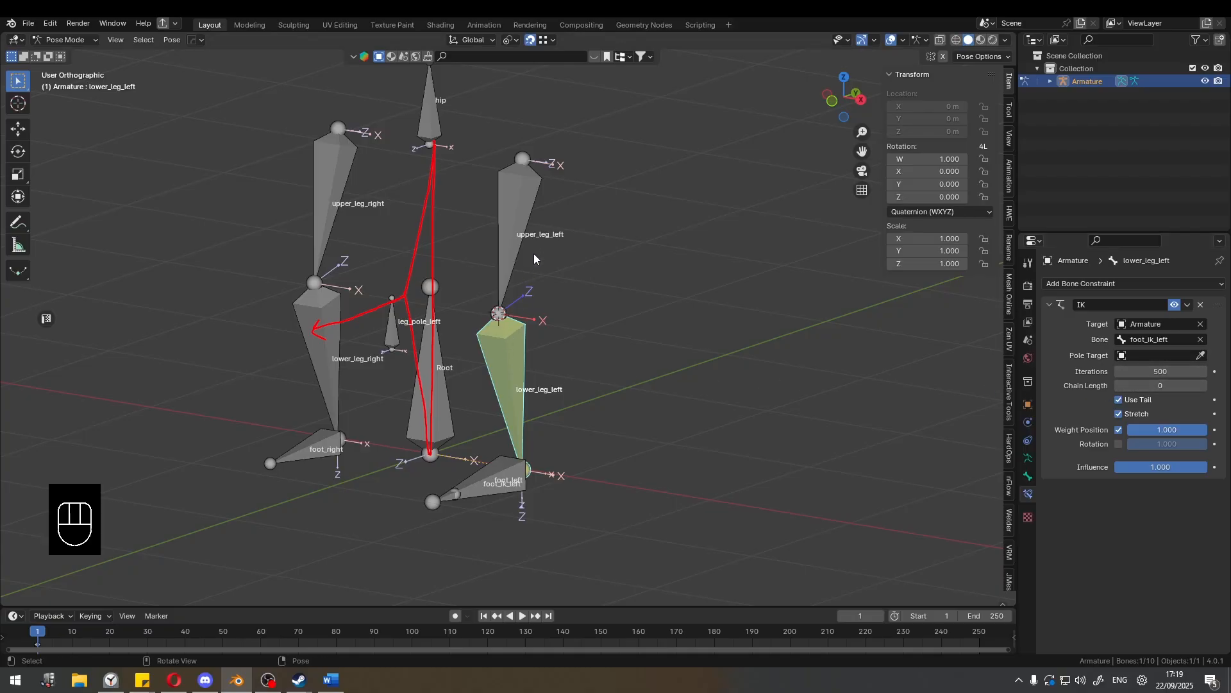
Set the chain length of the IK constraint on lower_leg_left to 2.
click(1204, 387)
click(514, 233)
middle_drag(636, 302, 571, 358)
click(523, 328)
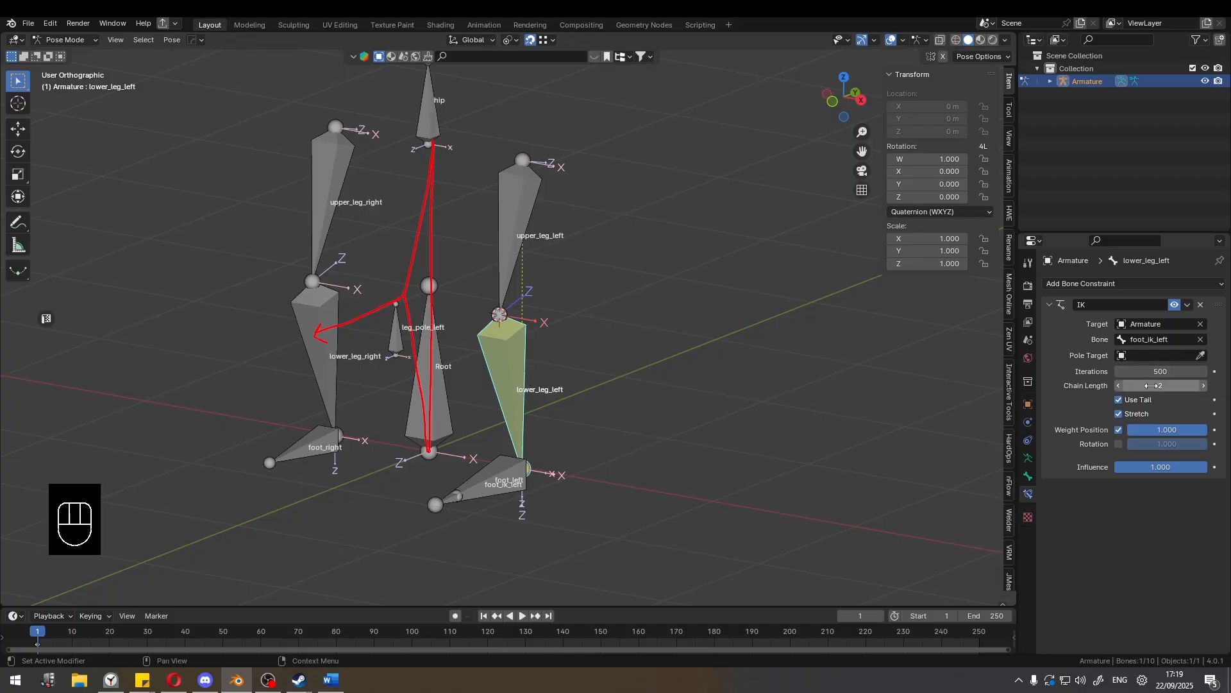
mouse_move(593, 302)
middle_down()
mouse_move(571, 290)
mouse_move(580, 298)
middle_up()
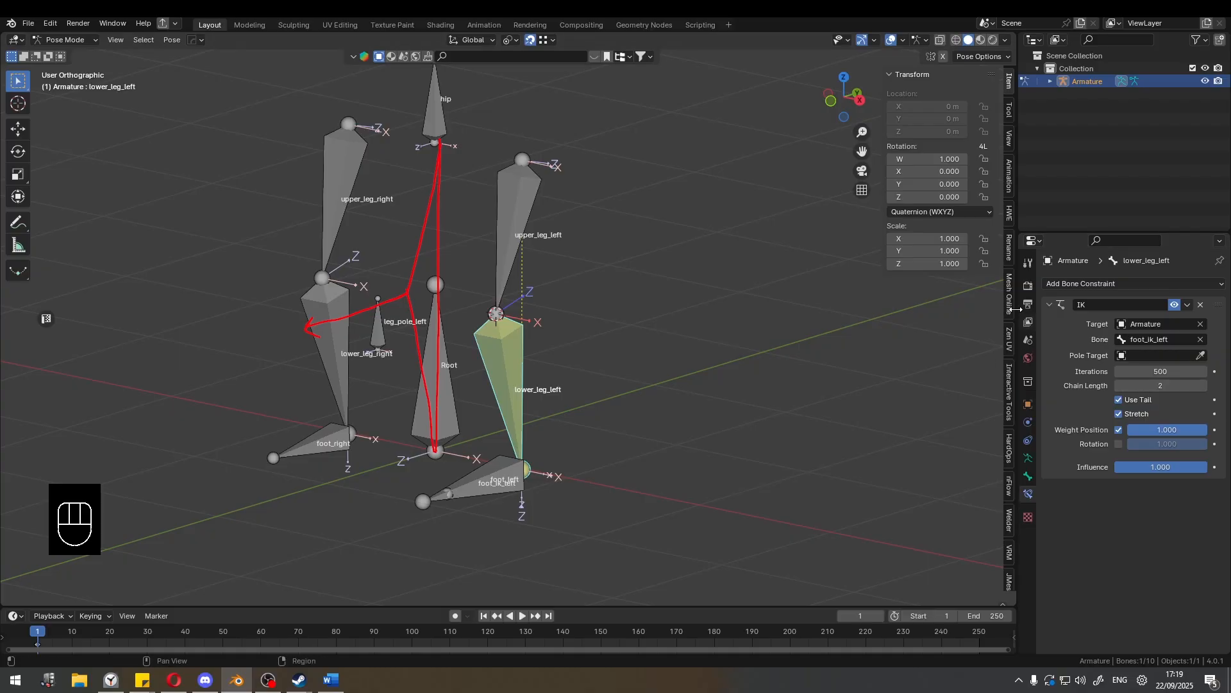
Test the left leg's IK by moving the foot_ik_left bone upward.
click(463, 485)
middle_drag(696, 445, 680, 444)
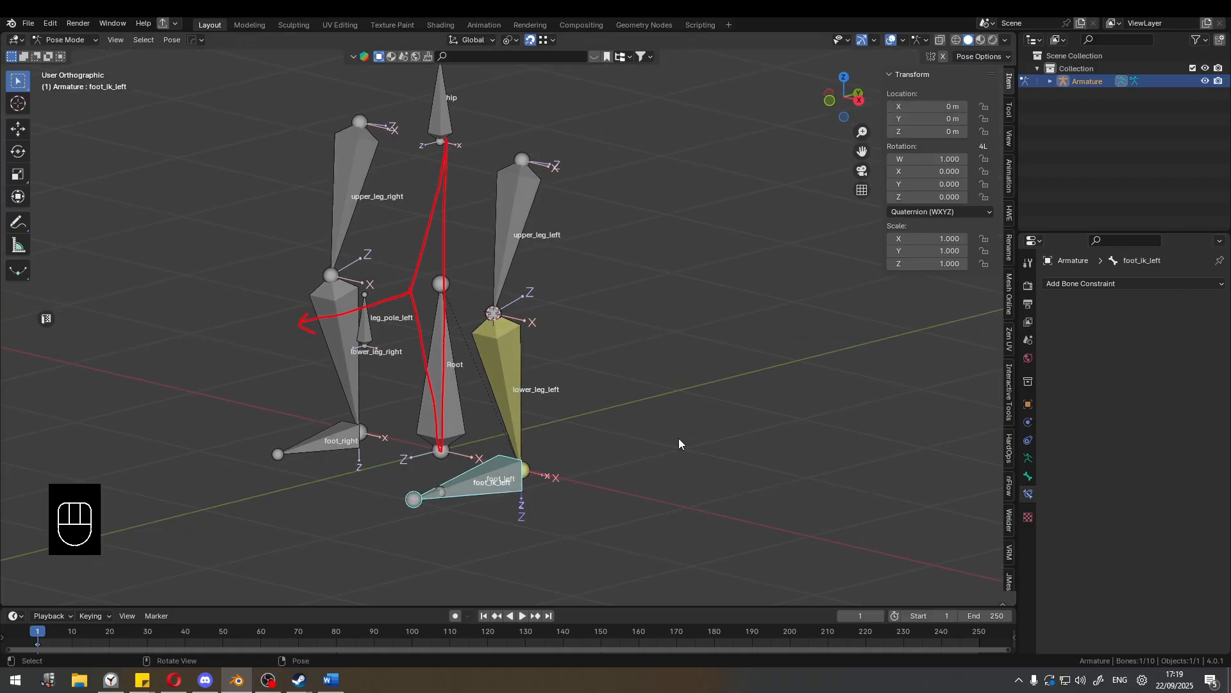
key(g)
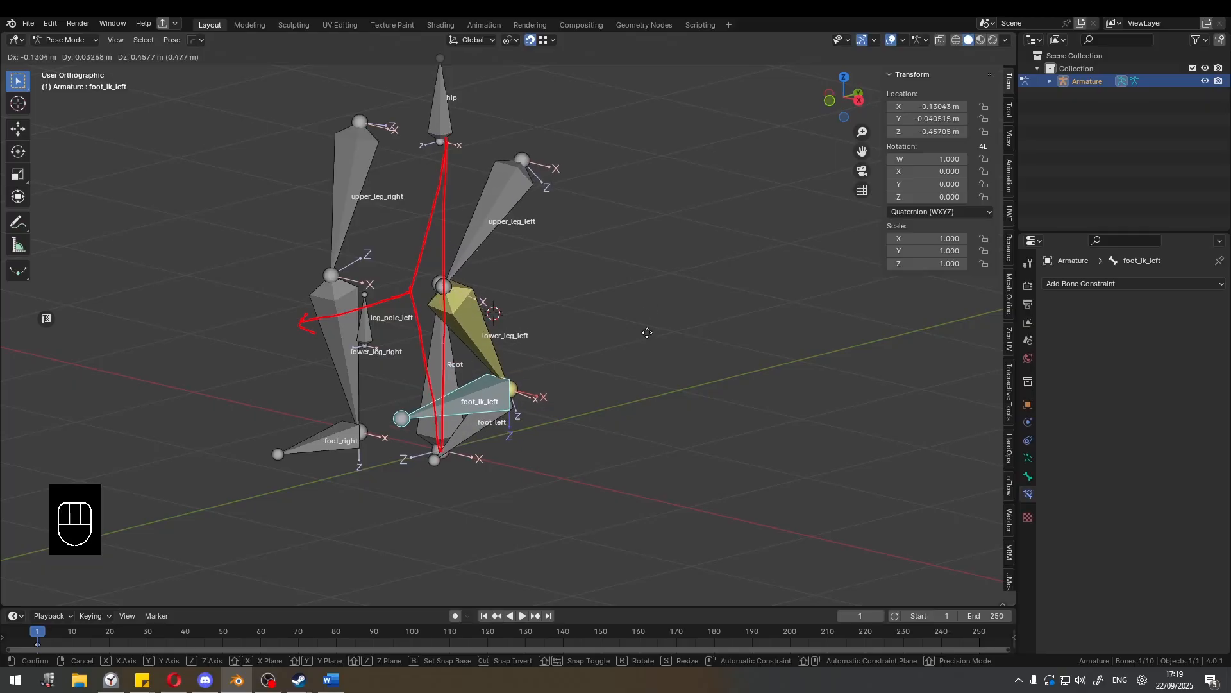
right_click(646, 336)
Select the foot_left bone inside foot_ik_left and switch the viewport to wireframe shading.
shift+middle_drag(596, 357, 592, 337)
middle_drag(593, 337, 561, 338)
shift+middle_drag(560, 337, 596, 279)
scroll(609, 270, up, 4)
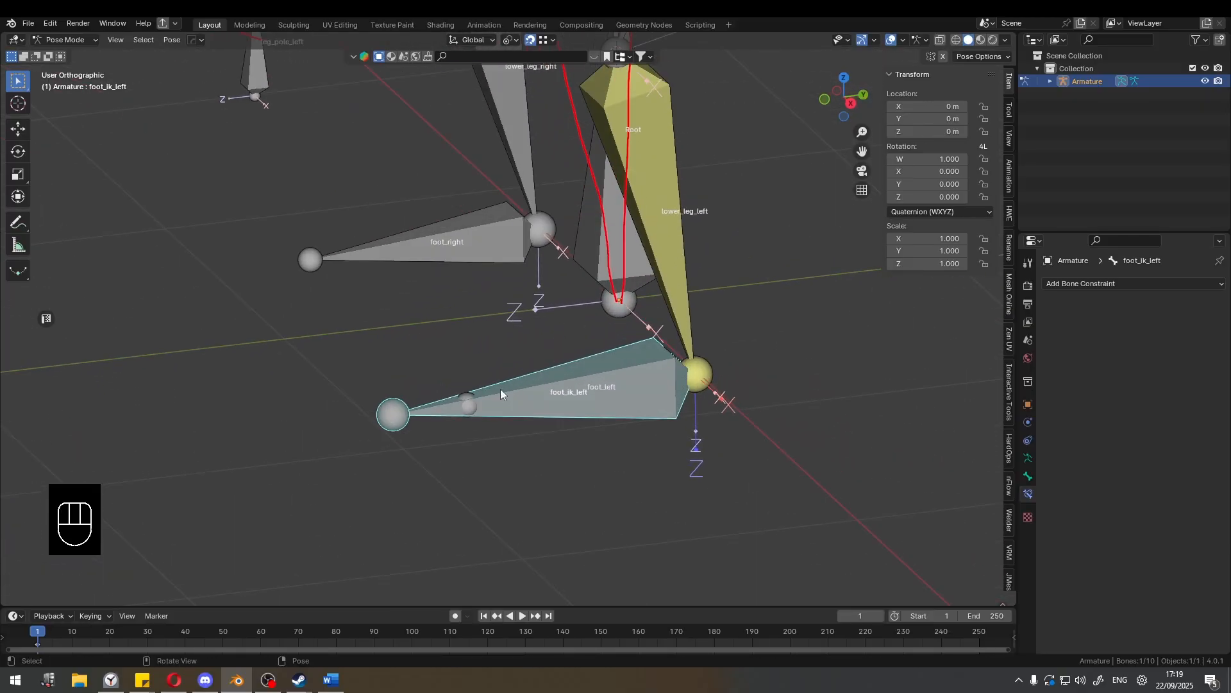
click(470, 391)
shift+middle_drag(563, 357, 508, 362)
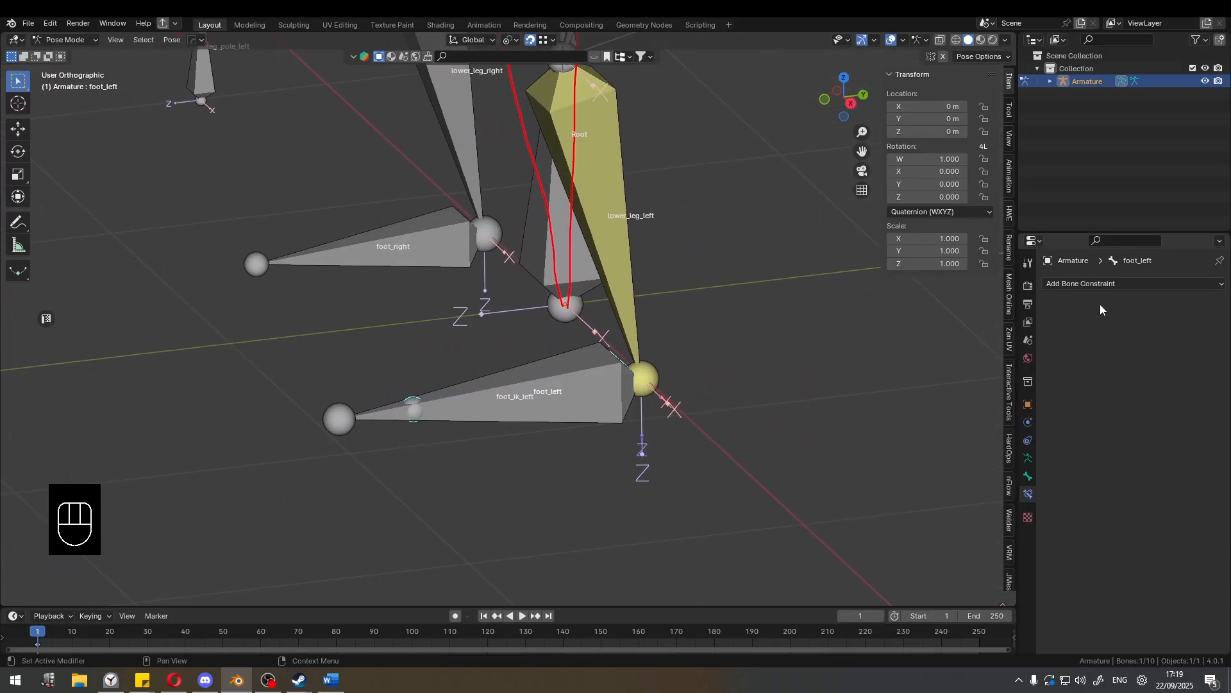
key(shift+z)
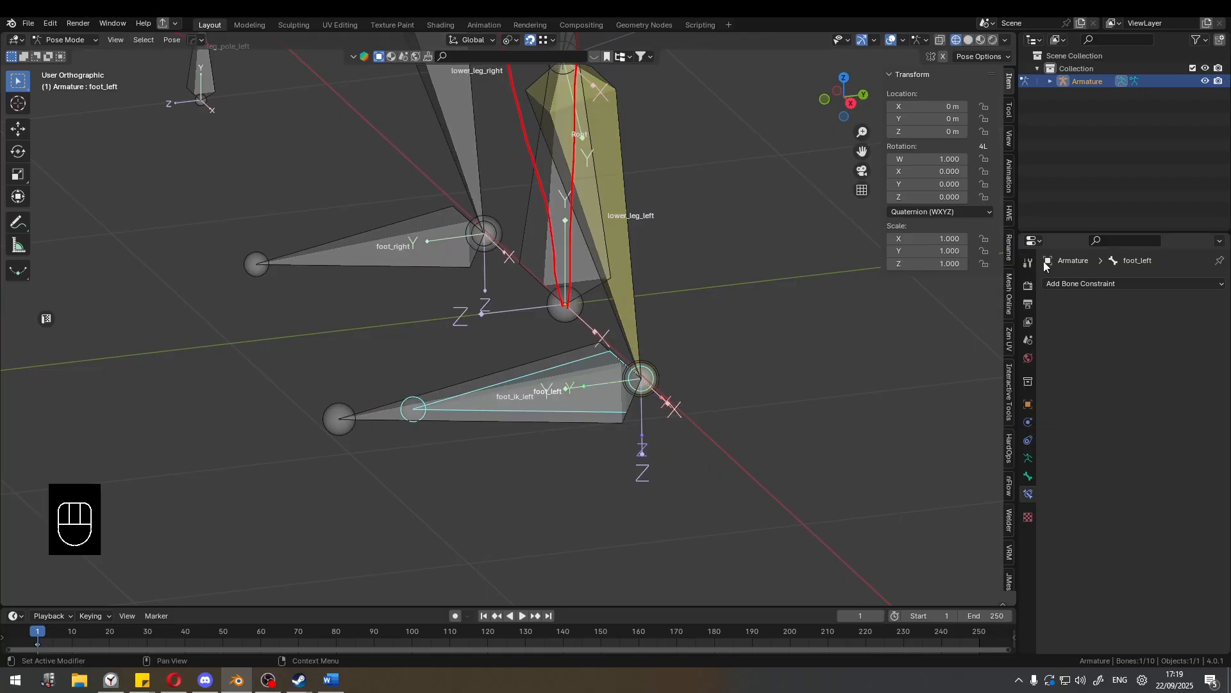
click(1089, 283)
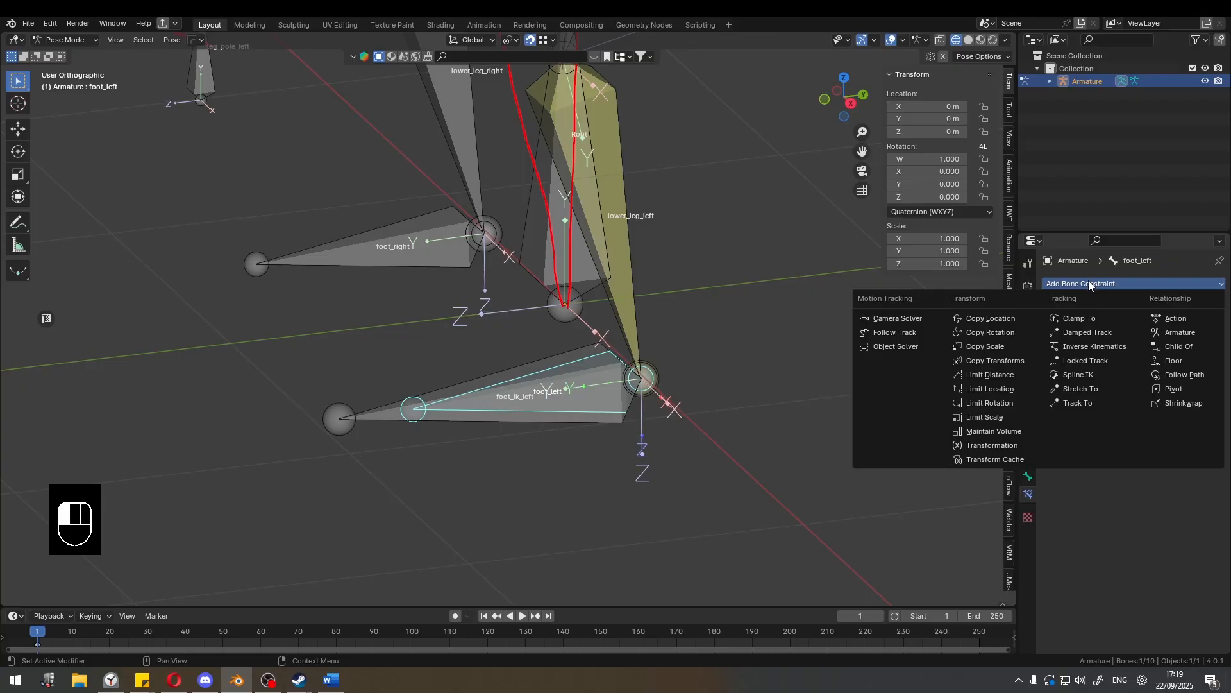
click(1008, 405)
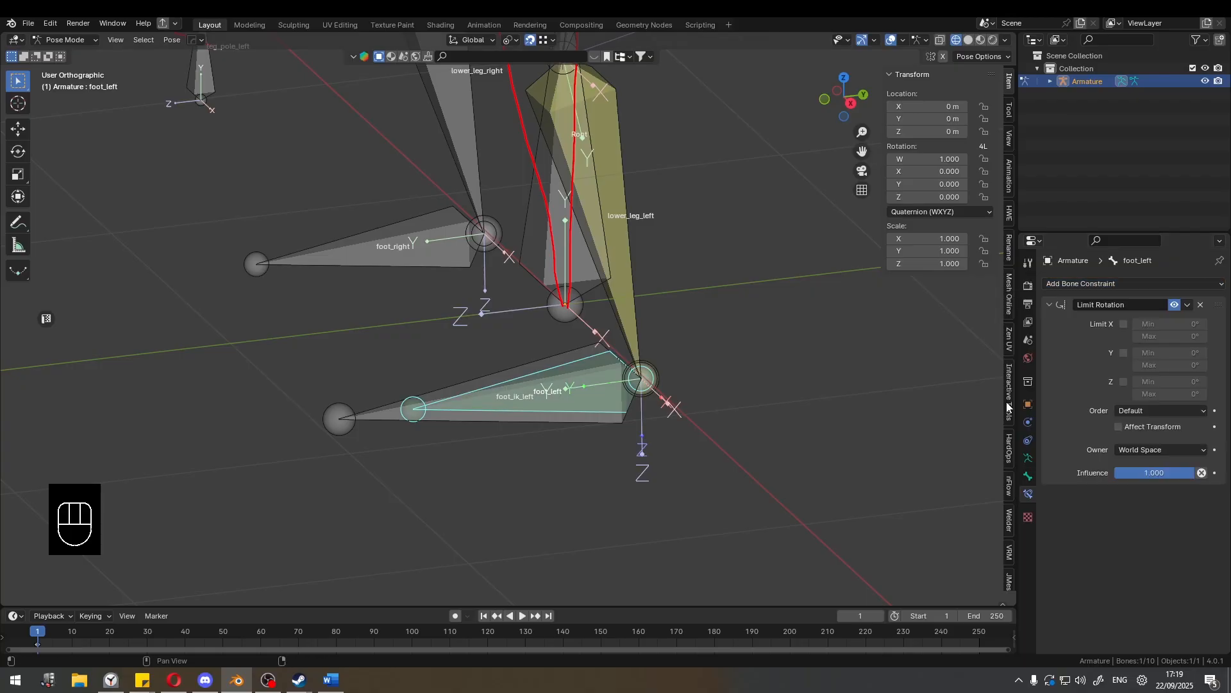
click(1200, 305)
Add a Copy Rotation constraint to foot_left with Armature as target and foot_ik_left as the target bone.
click(1083, 285)
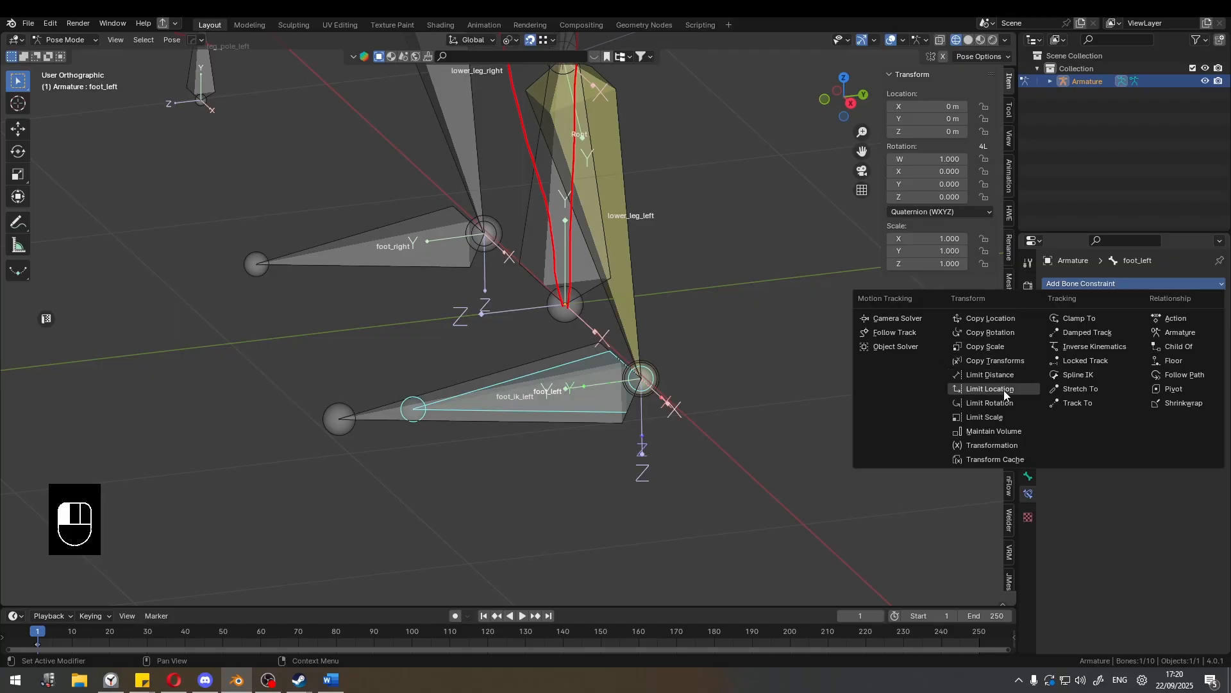
click(1015, 332)
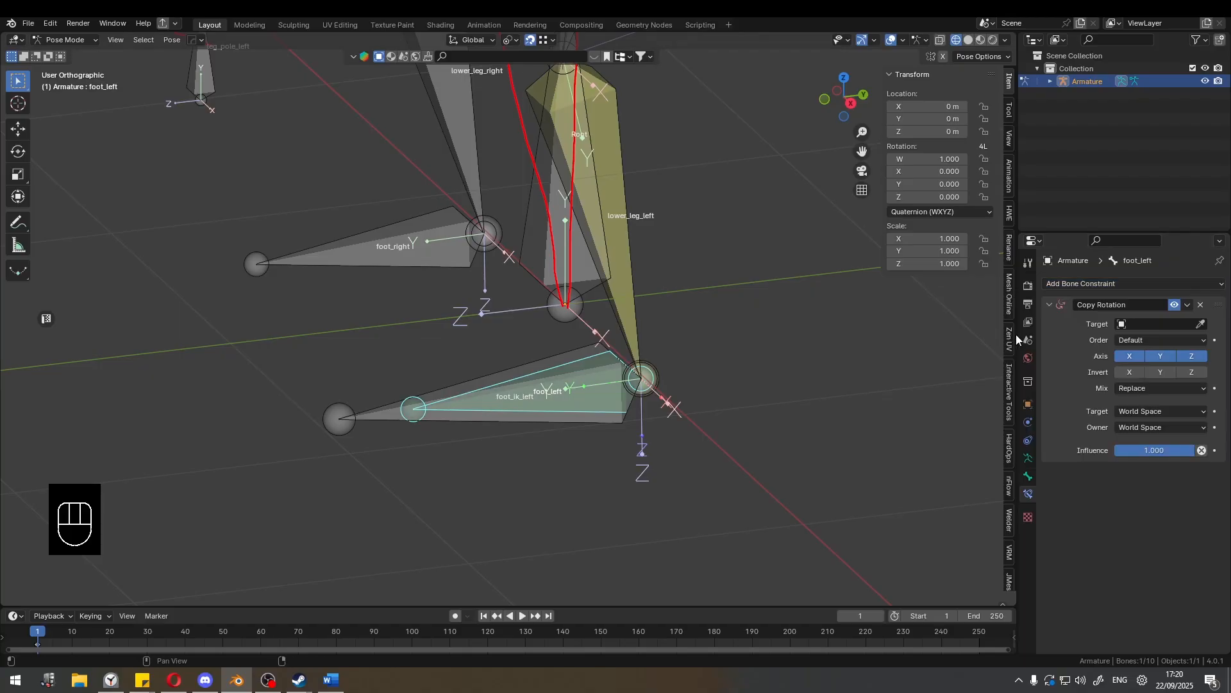
click(1169, 323)
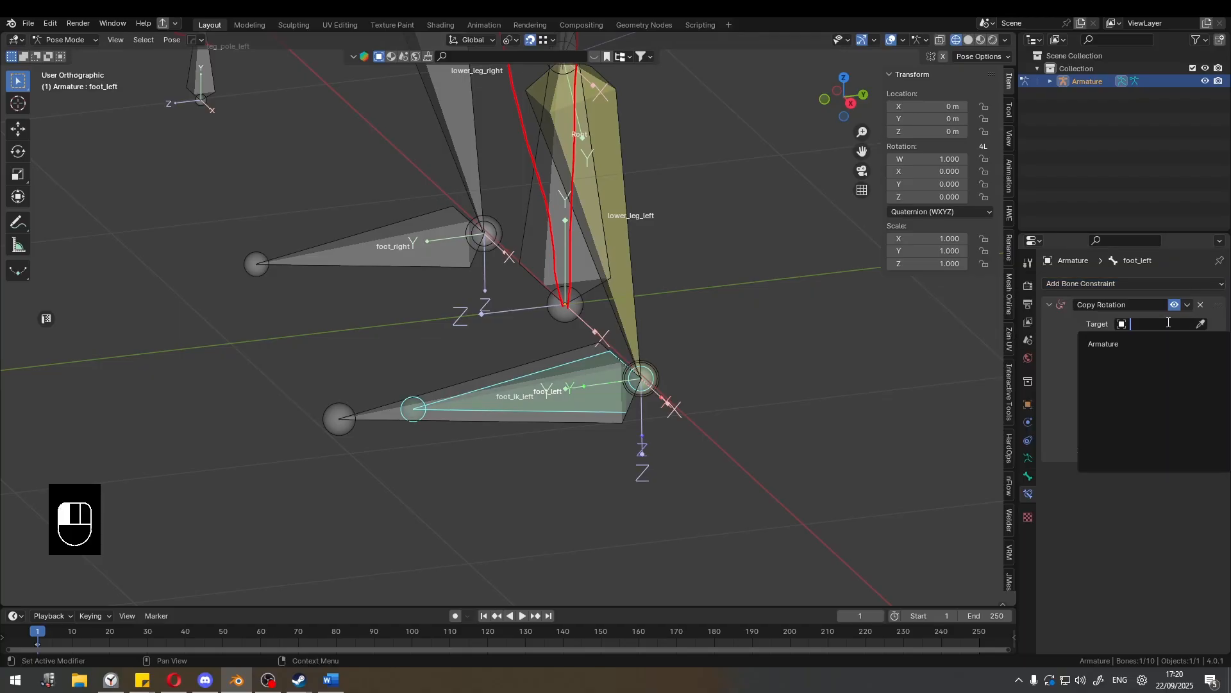
click(1148, 343)
click(1153, 338)
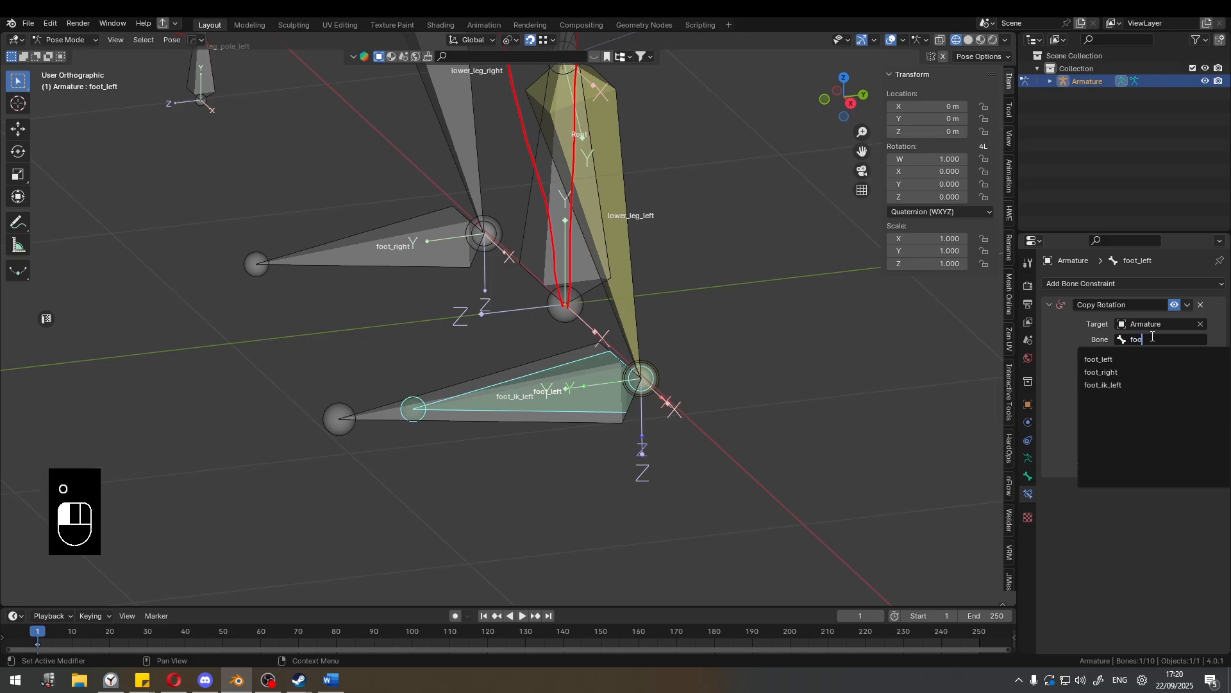
click(1107, 385)
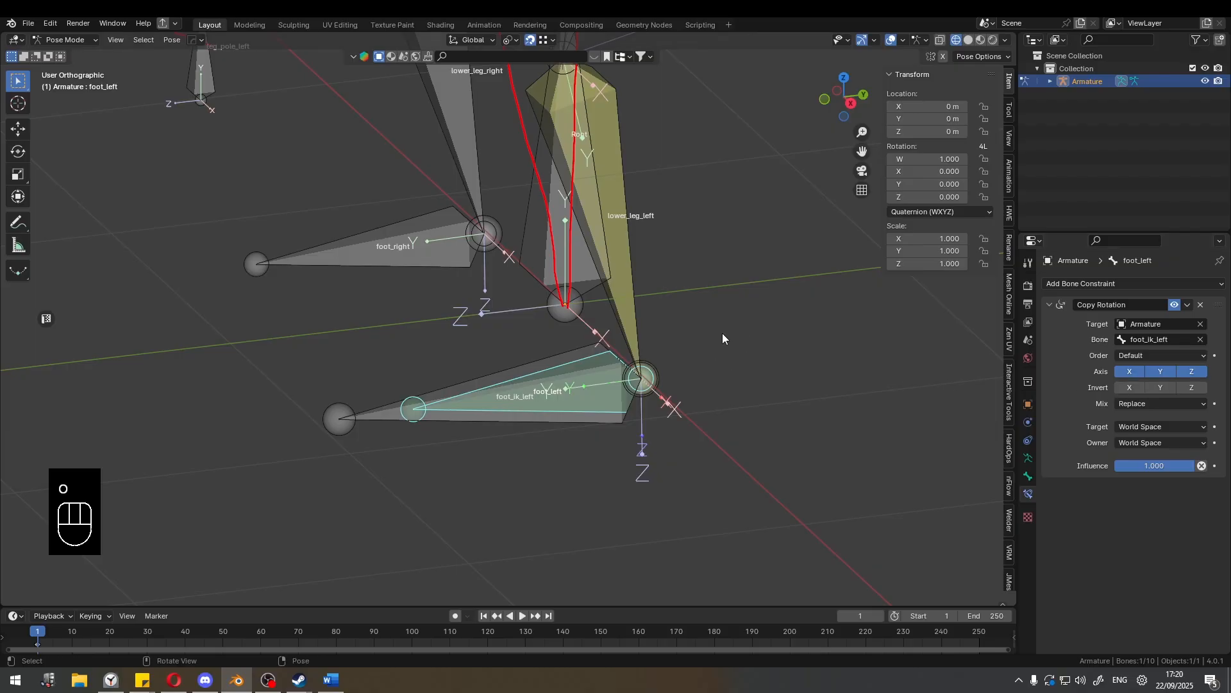
Test the Copy Rotation constraint by rotating and moving foot_ik_left.
scroll(574, 322, down, 1)
click(410, 388)
middle_drag(462, 364, 498, 339)
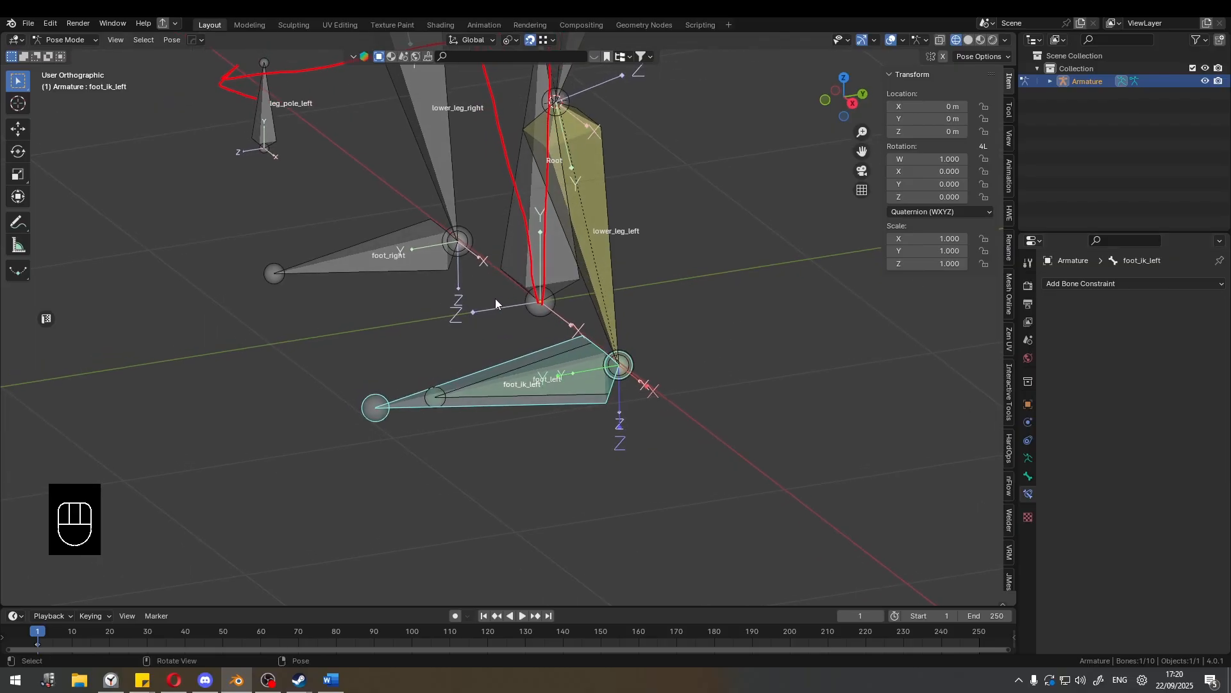
key(r)
right_click(502, 273)
key(g)
right_click(475, 242)
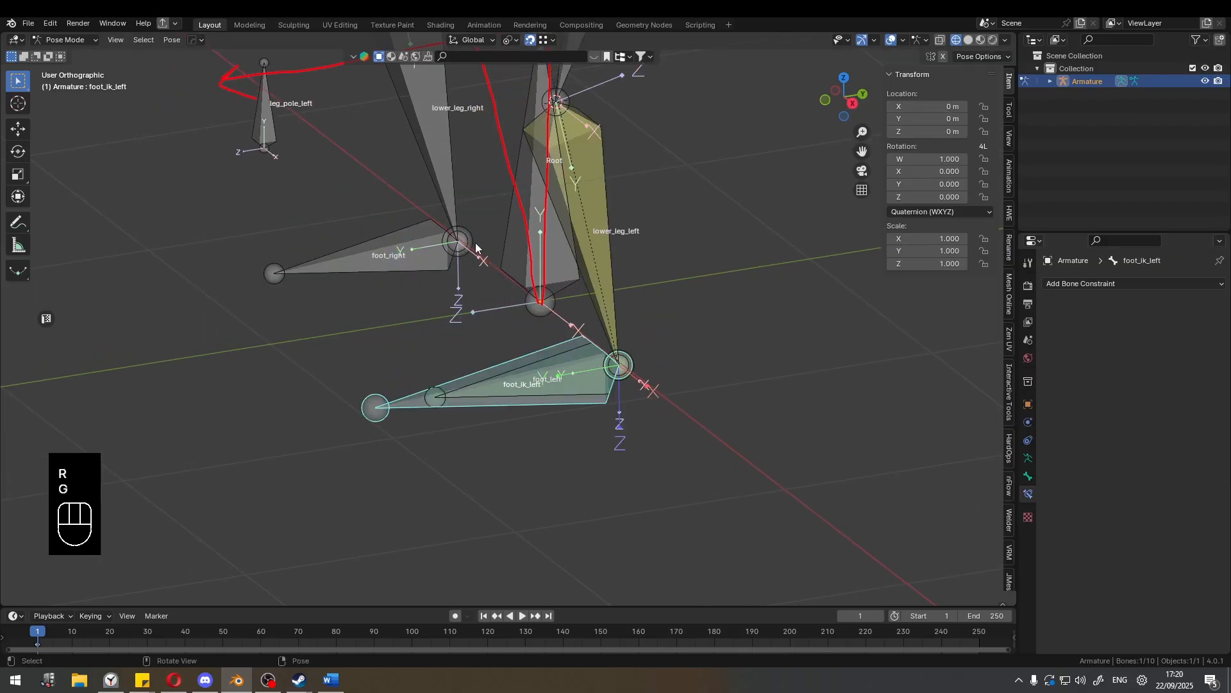
Turn off snapping during transforms.
key(shift+Tab)
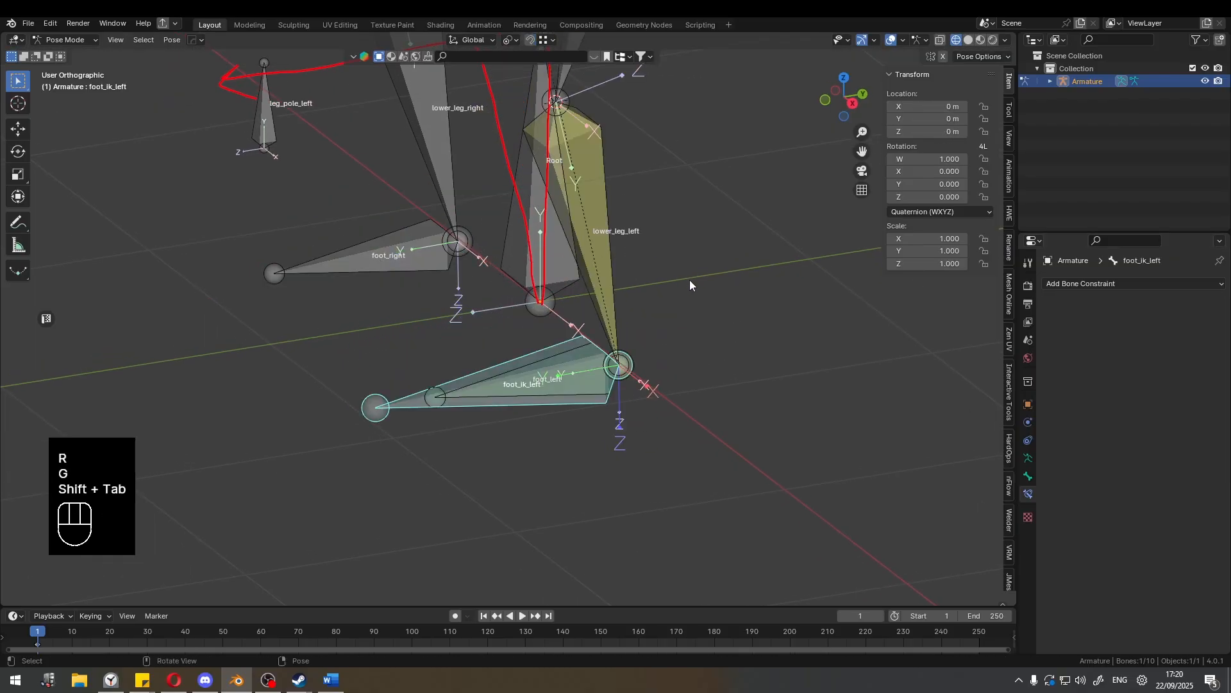
click(531, 40)
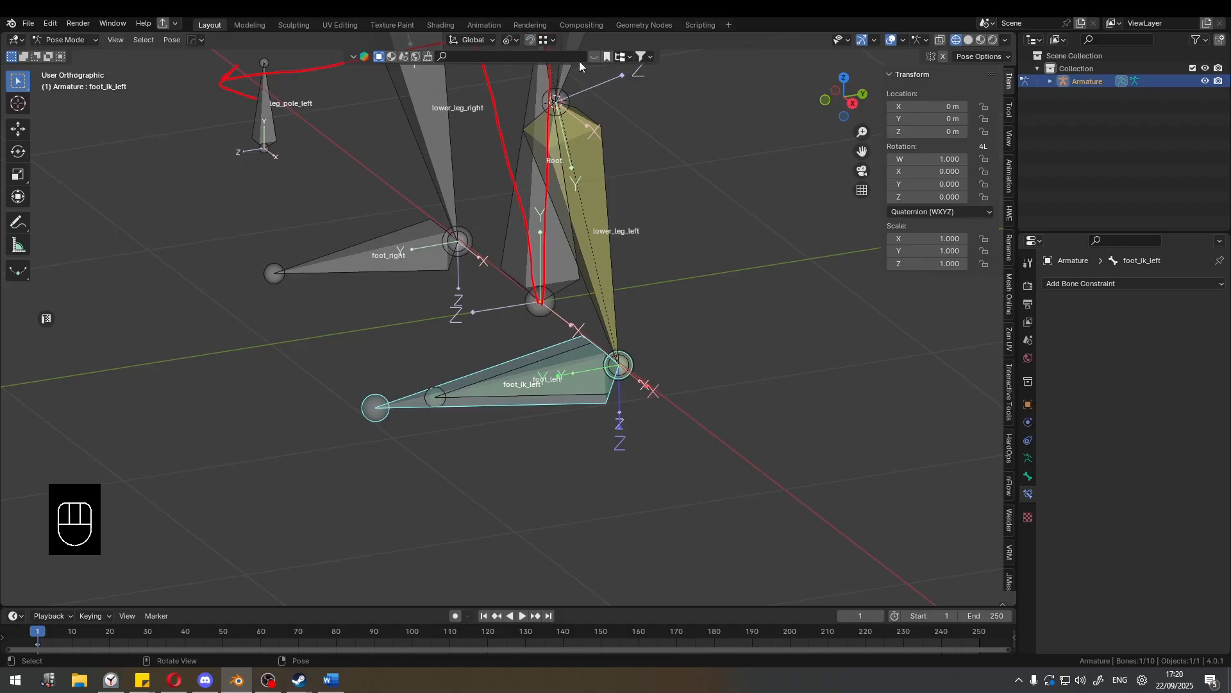
Erase the red annotation strokes over the leg bones and return the viewport to solid shading.
scroll(667, 154, down, 3)
shift+middle_drag(700, 191, 618, 231)
scroll(577, 147, down, 3)
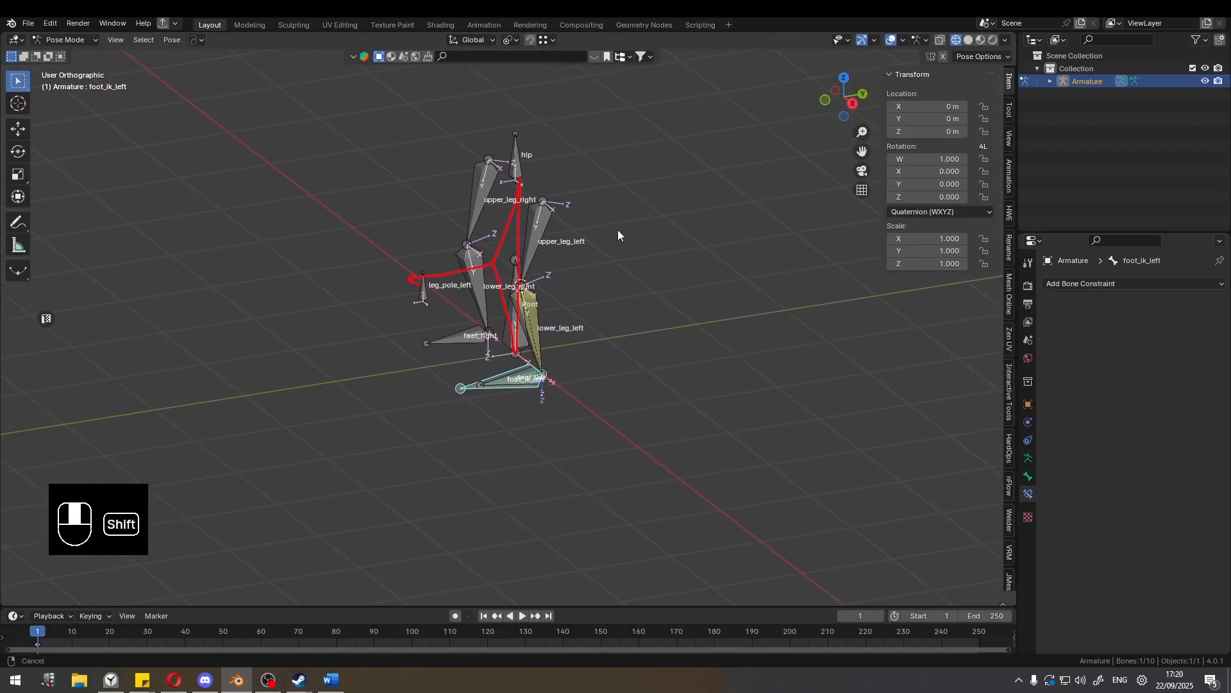
scroll(558, 147, up, 3)
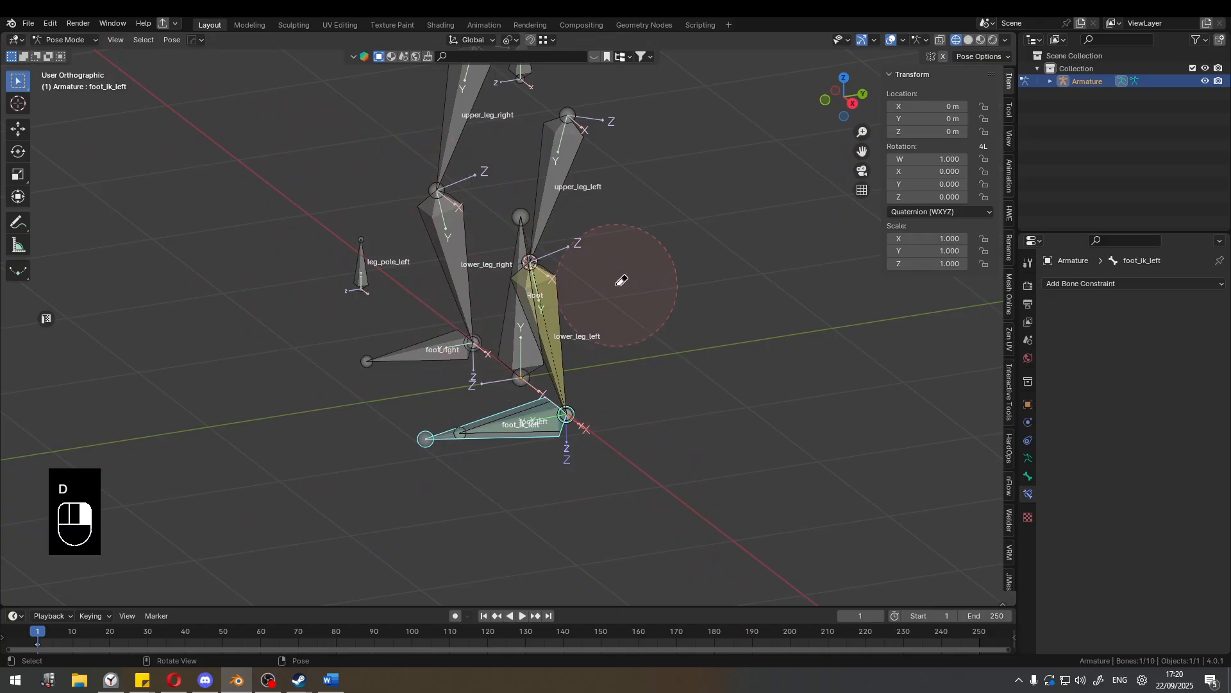
mouse_move(621, 280)
shift+middle_down()
mouse_move(594, 246)
mouse_move(627, 311)
mouse_move(687, 297)
shift+middle_up()
key(shift+z)
Try moving foot_ik_left and rotating it about the global X axis, and clear the bone's location.
key(g)
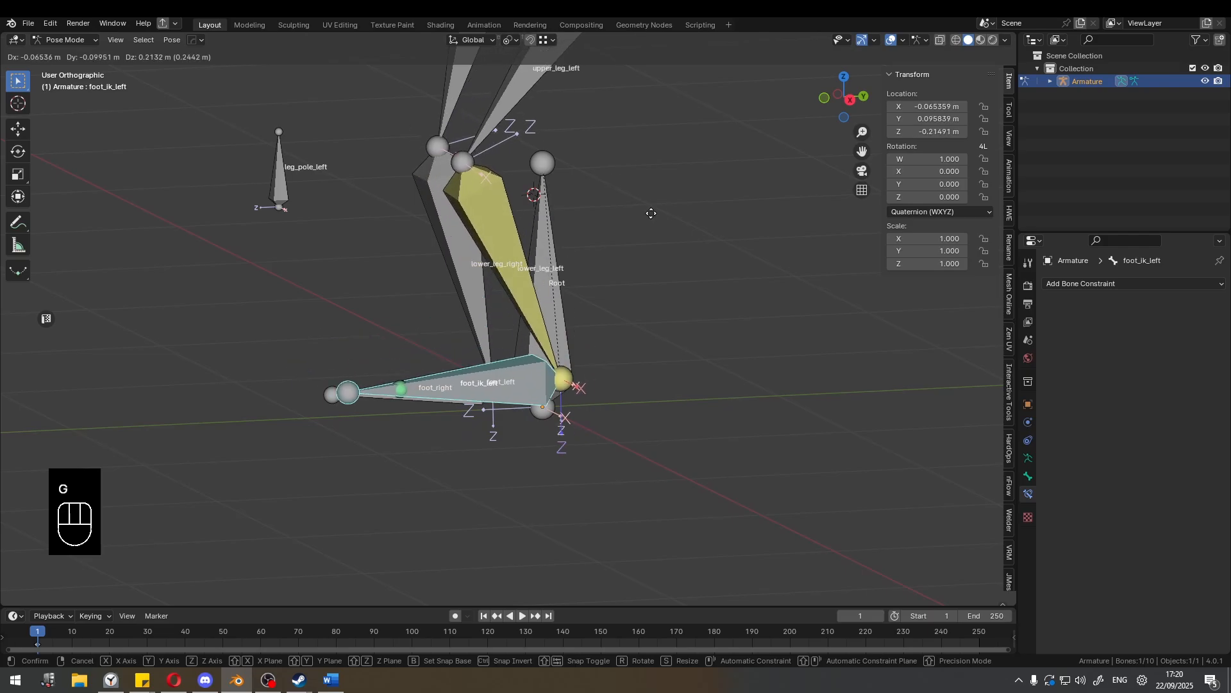
click(643, 176)
key(r)
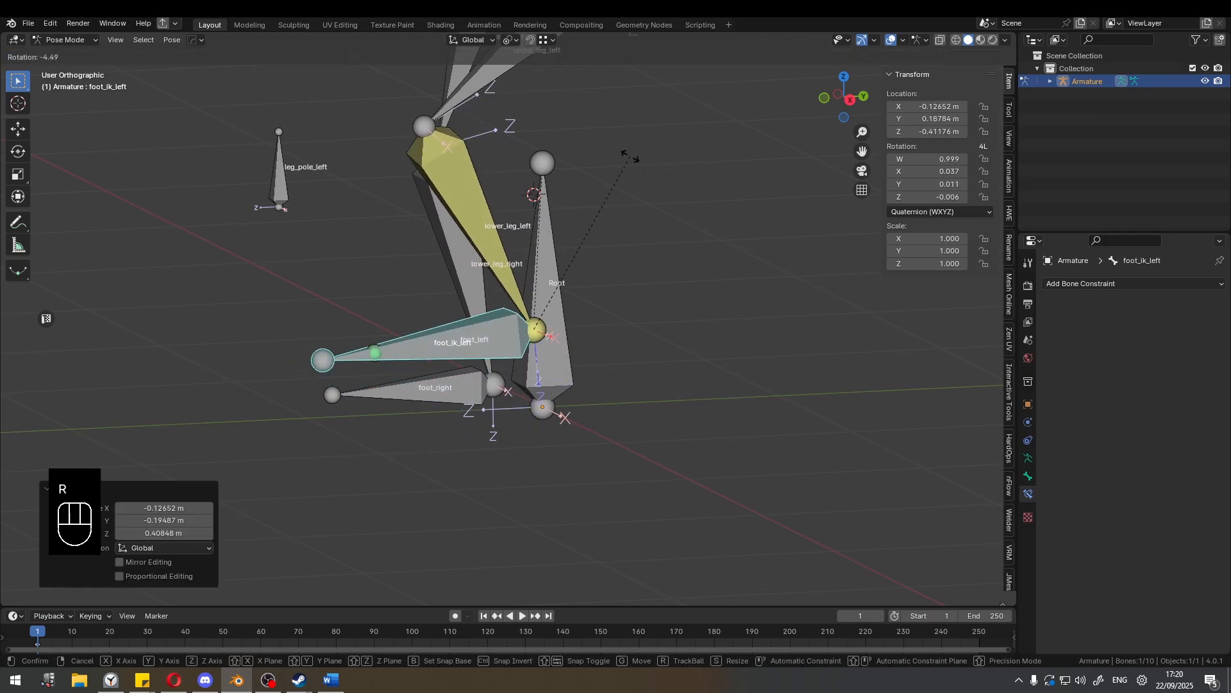
key(x)
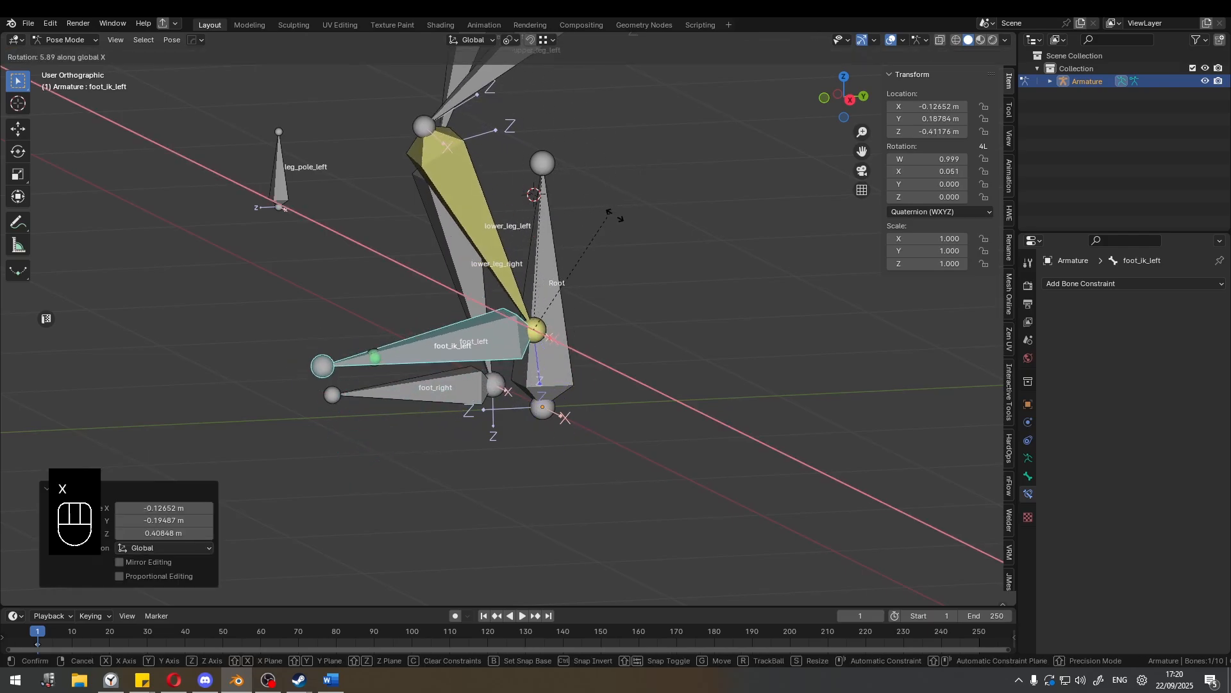
right_click(624, 257)
shift+middle_drag(626, 261, 637, 317)
key(alt+g)
Test how the left knee bends by moving foot_ik_left freely from different angles.
scroll(660, 305, down, 1)
key(g)
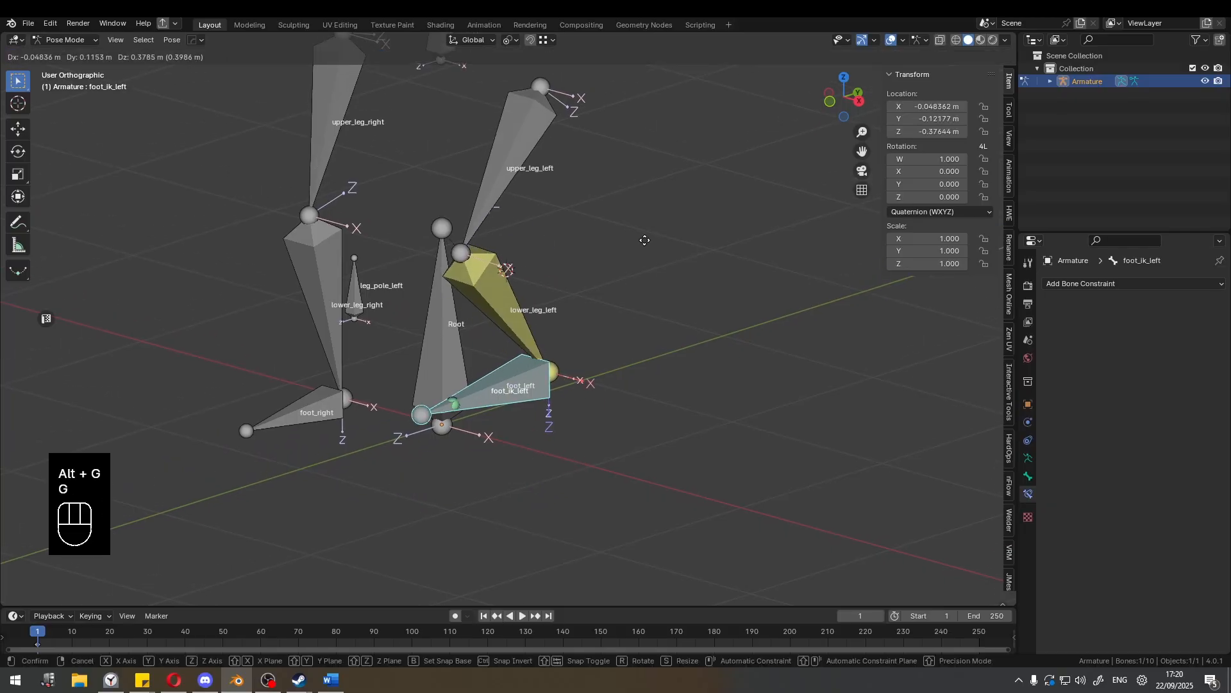
right_click(596, 273)
key(g)
mouse_move(594, 275)
middle_down()
mouse_move(648, 298)
mouse_move(592, 246)
middle_up()
right_click(613, 208)
key(z)
click(609, 209)
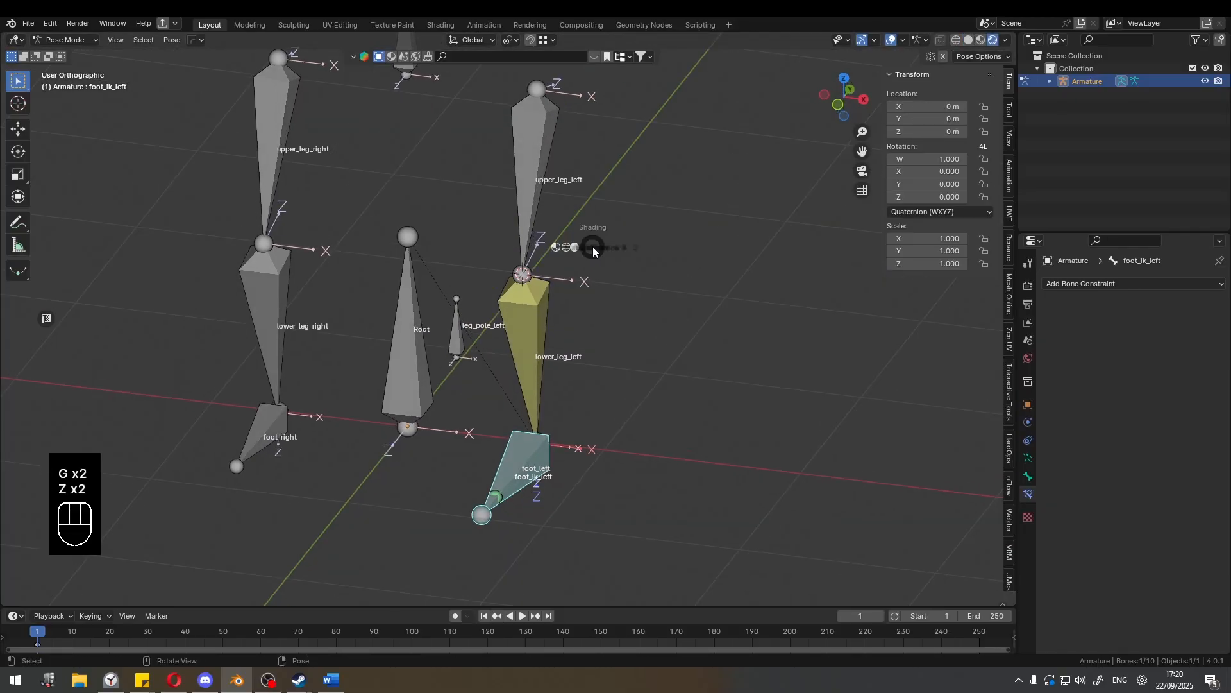
key(z)
click(648, 249)
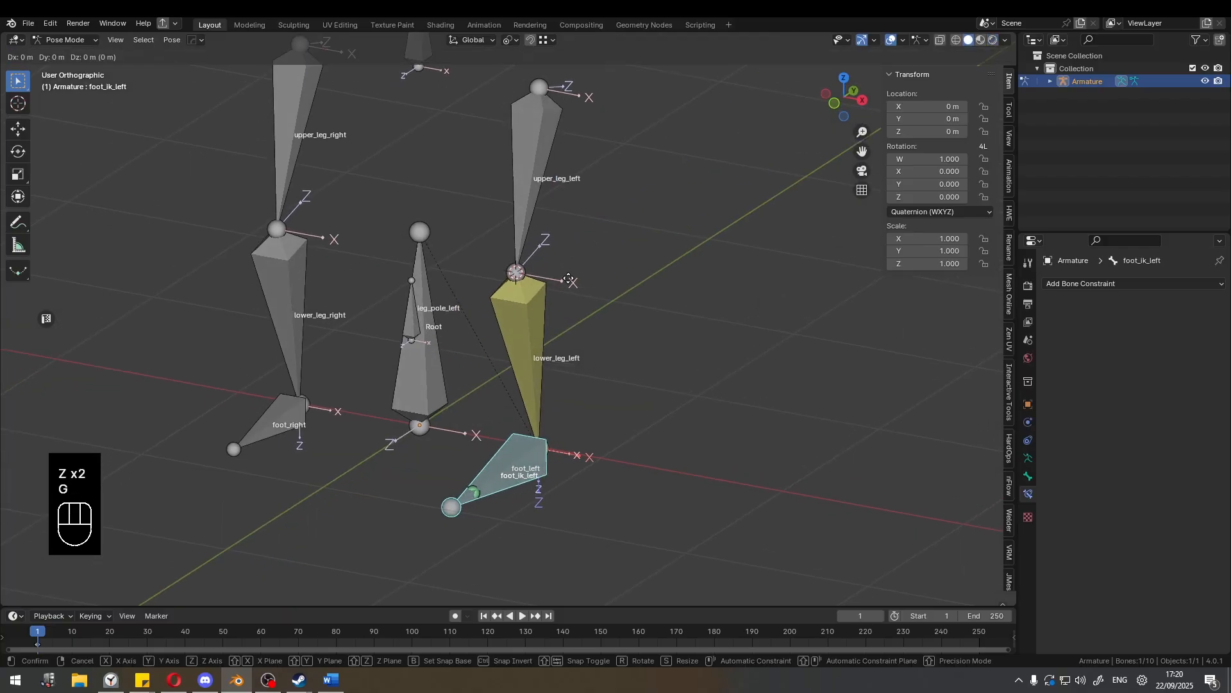
Raise foot_ik_left by 0.7702 m along the global Z axis.
key(g)
key(z)
click(559, 244)
middle_drag(560, 244, 625, 315)
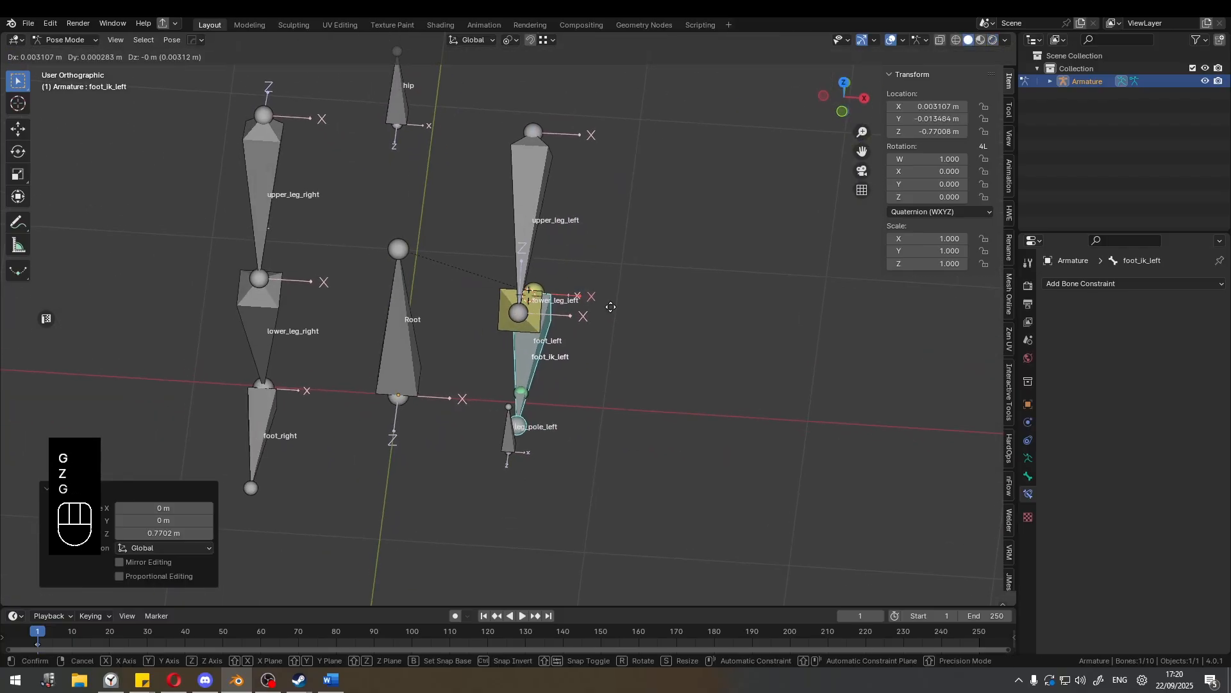
Try moving the raised foot_ik_left sideways toward the Root bone and rotating it.
key(g)
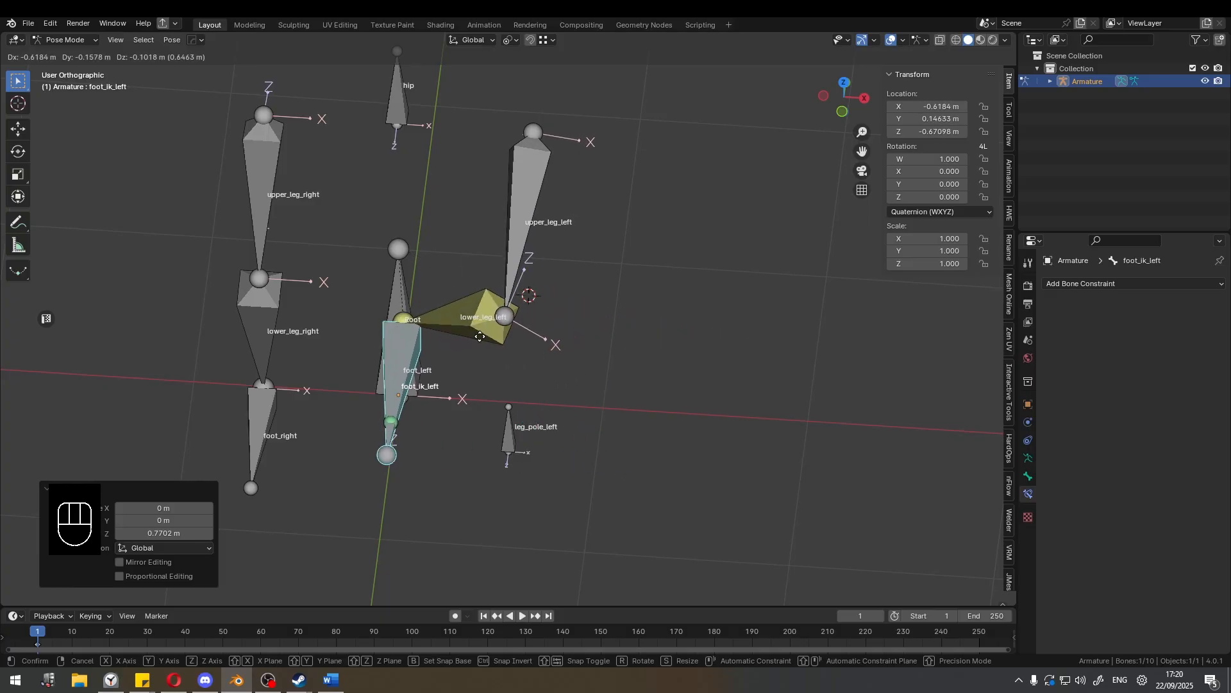
key(r)
right_click(621, 342)
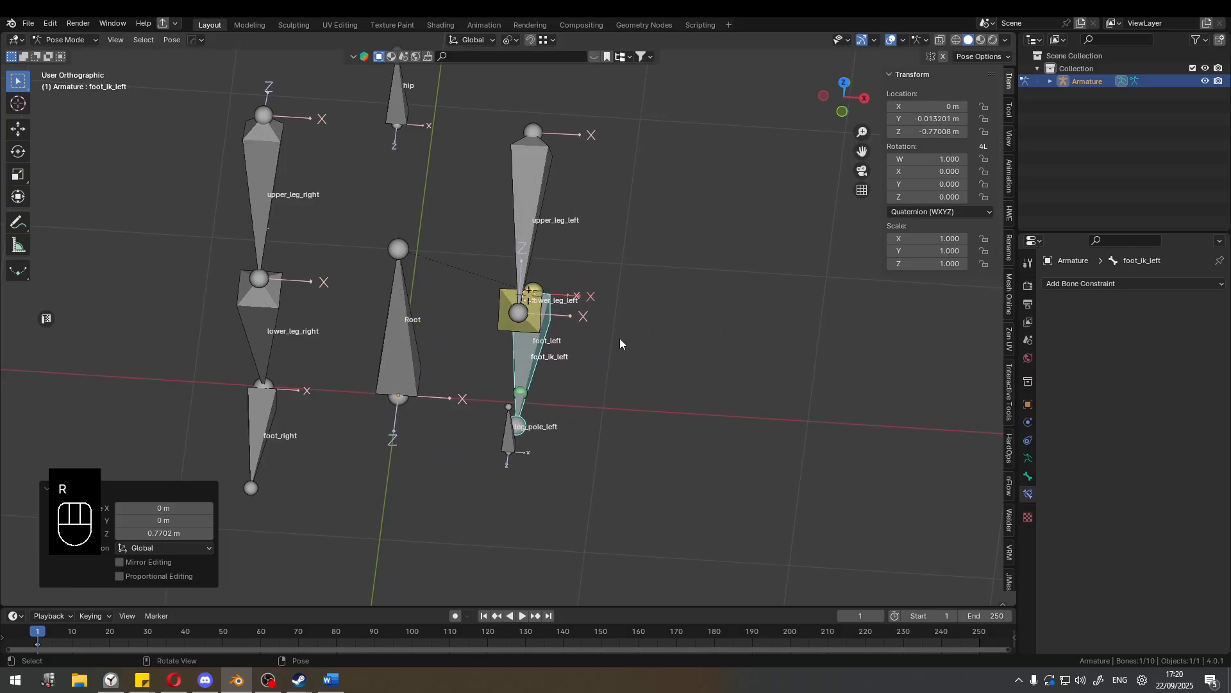
Inspect the bent left knee from several angles, and clear the location of foot_ik_left.
middle_drag(621, 343, 530, 290)
middle_drag(544, 366, 533, 310)
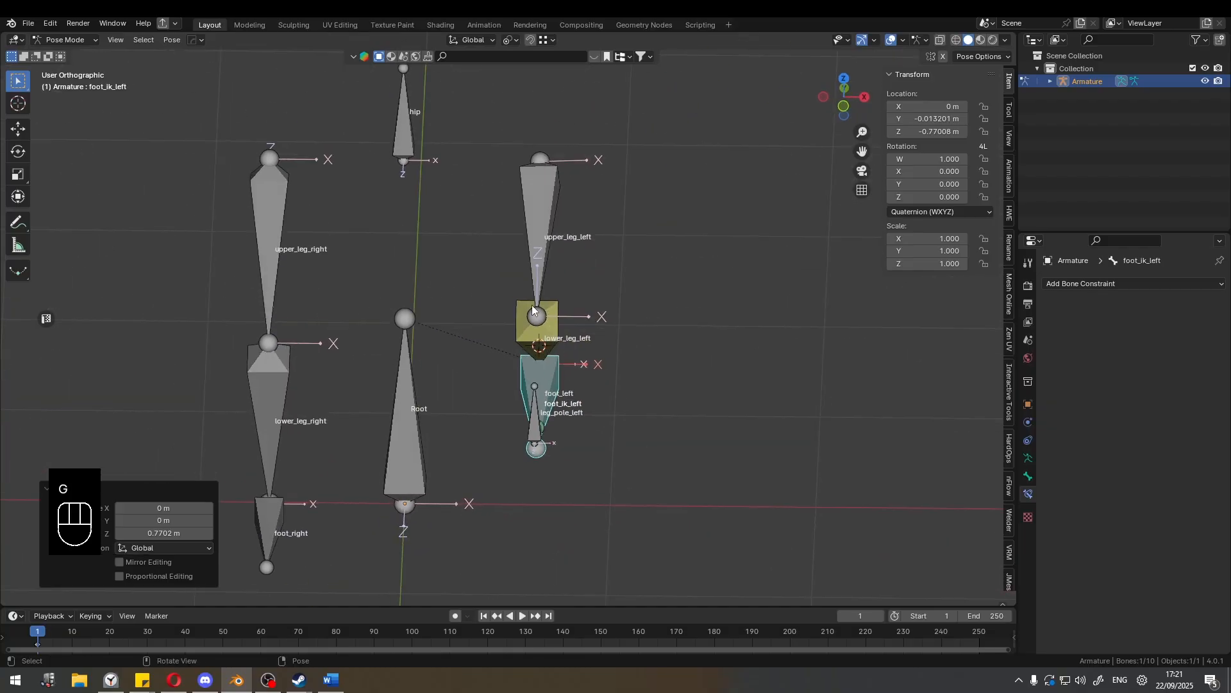
middle_drag(682, 336, 622, 302)
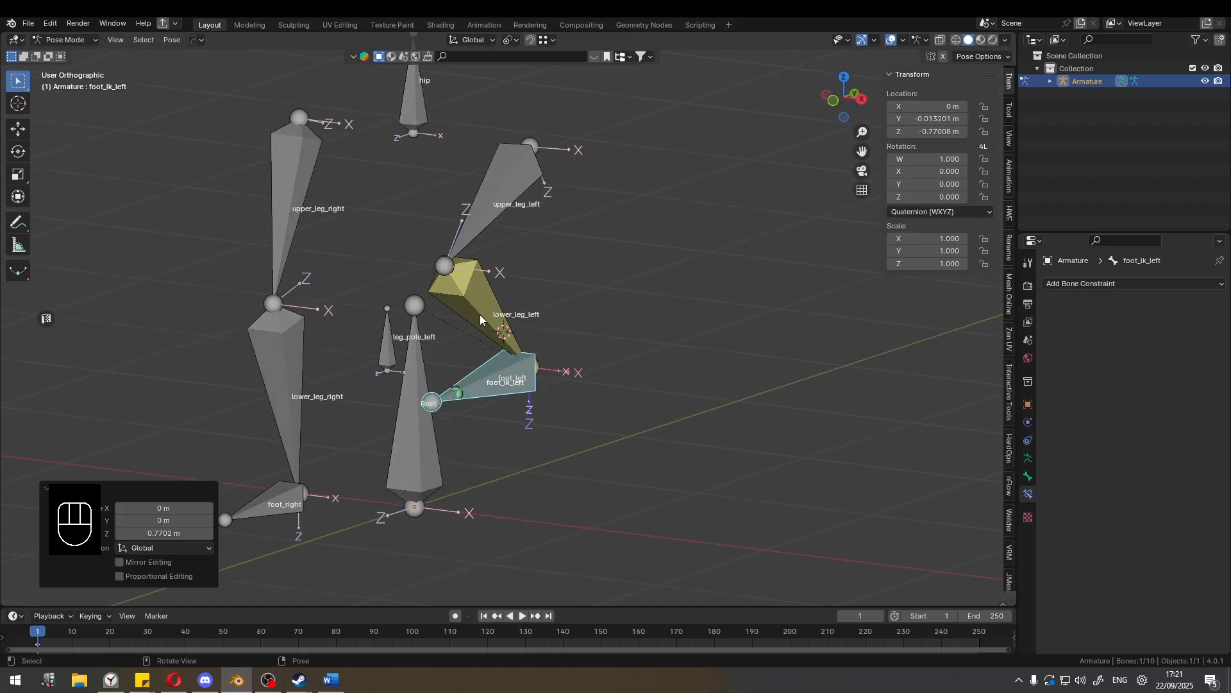
middle_drag(480, 314, 433, 264)
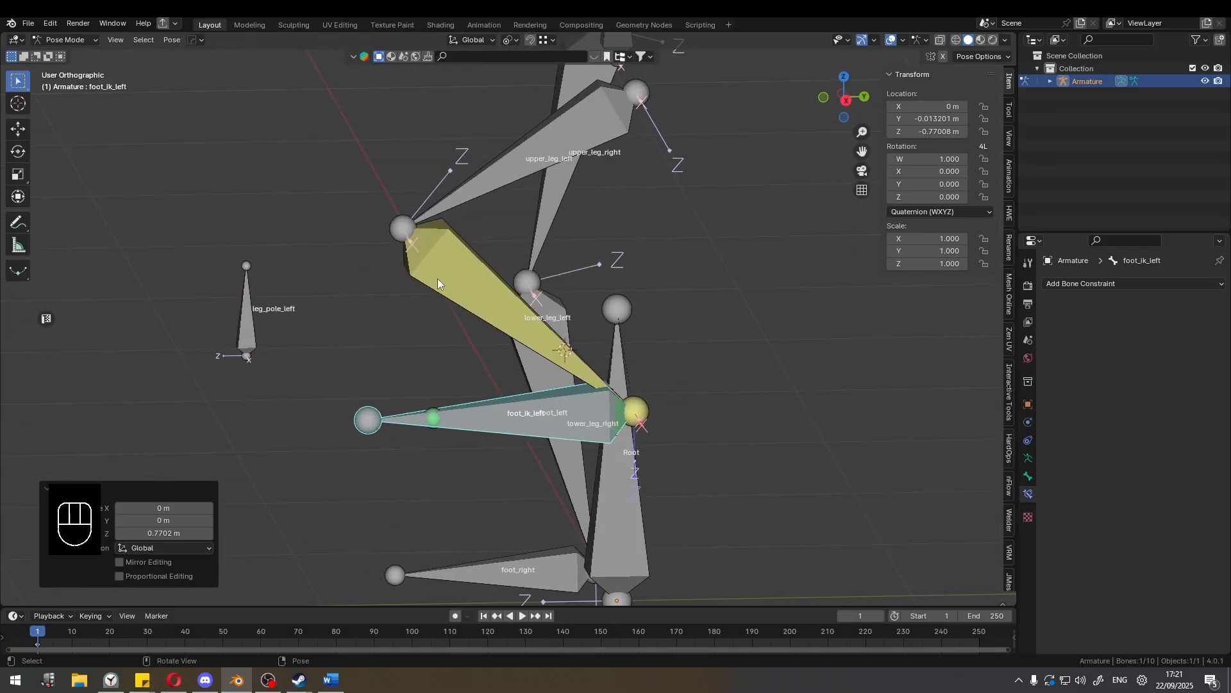
key(alt+g)
On lower_leg_left's IK constraint, set the pole target to Armature with leg_pole_left as the pole bone.
scroll(501, 370, down, 1)
shift+middle_drag(501, 371, 505, 274)
middle_drag(505, 274, 524, 271)
click(525, 276)
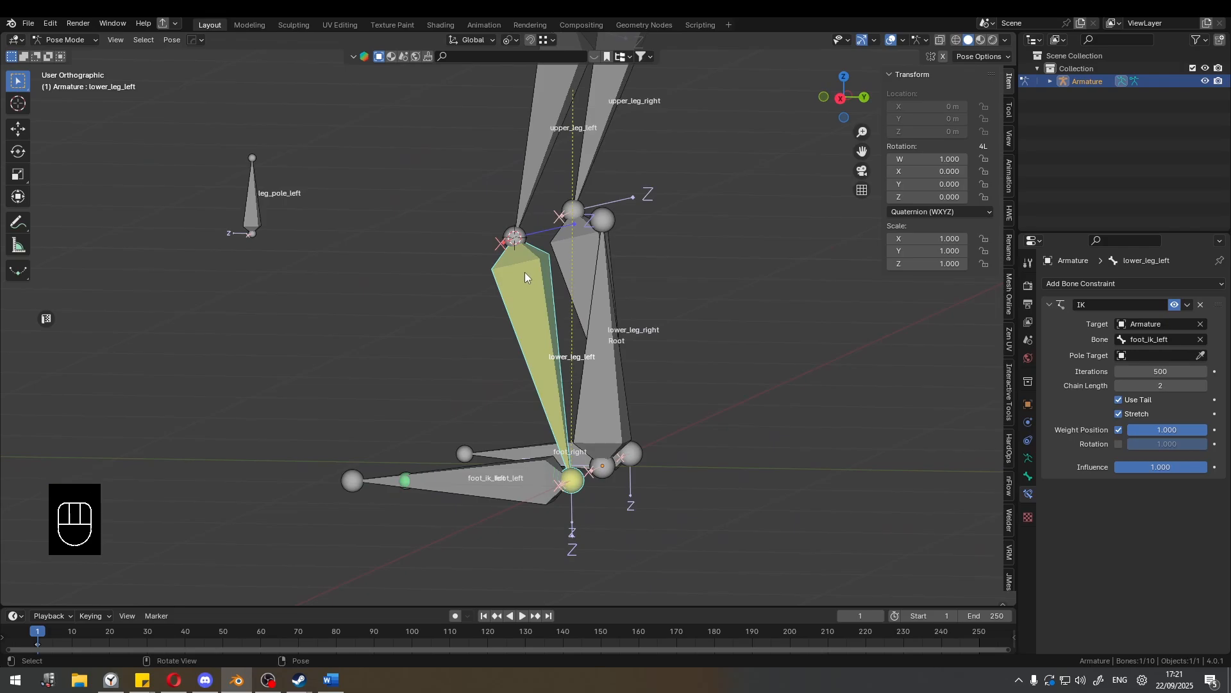
click(1158, 354)
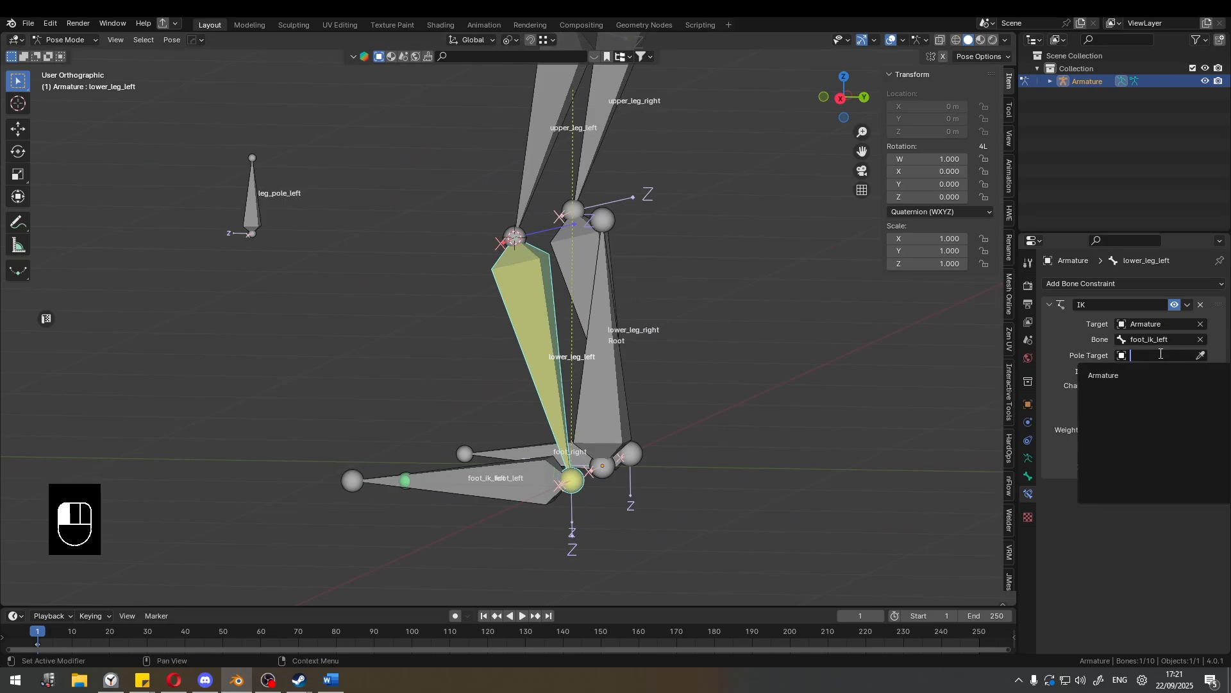
click(1114, 376)
click(1159, 371)
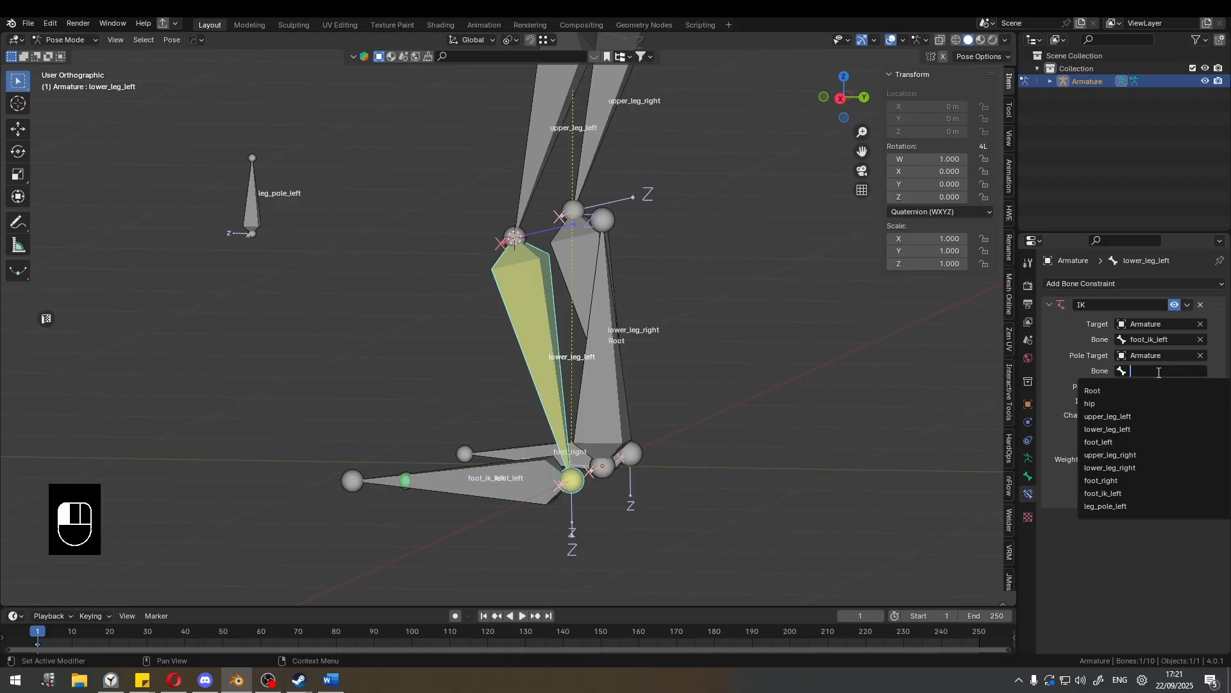
text(pole)
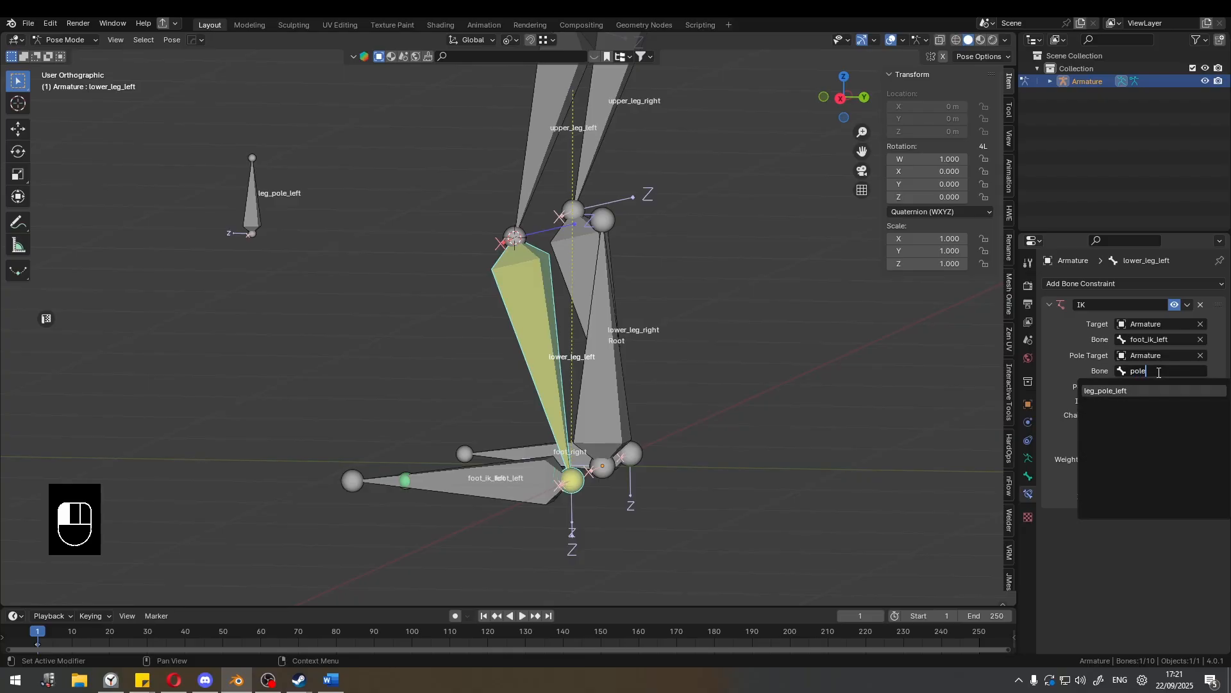
click(1104, 390)
Try lowering the chain length of lower_leg_left's IK constraint, and return it to 2.
middle_drag(737, 324, 428, 239)
click(488, 320)
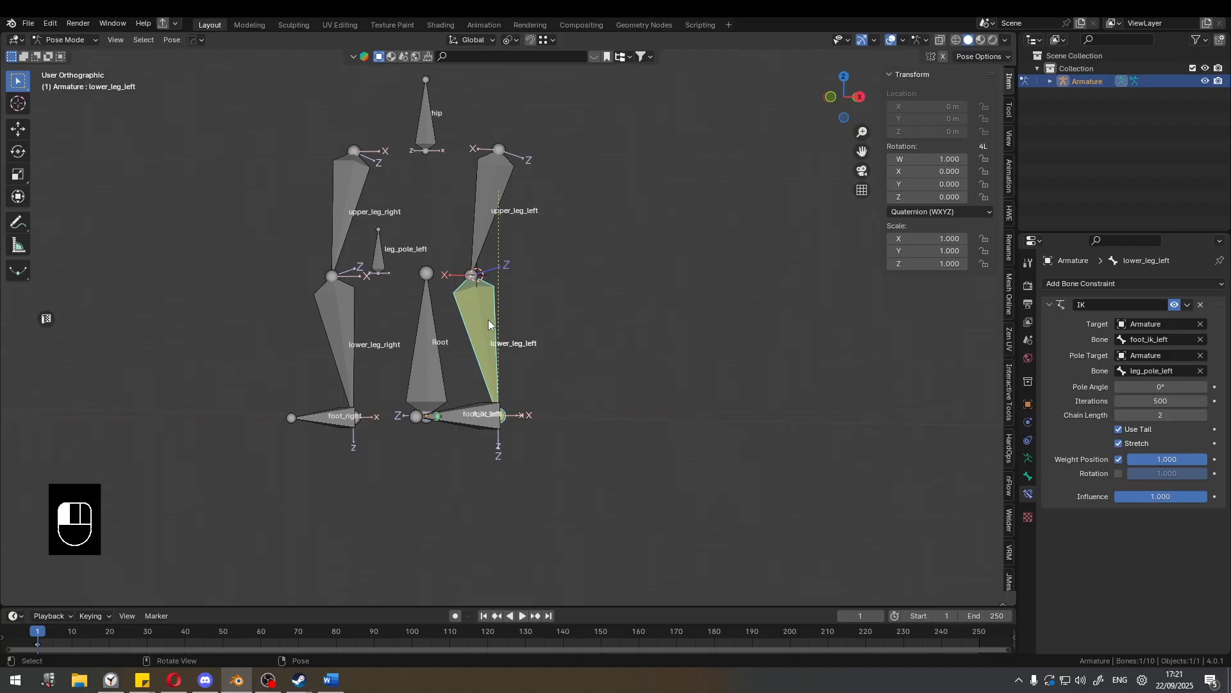
click(1119, 416)
click(1203, 416)
Try a pole angle of 90° on lower_leg_left's IK constraint, and set it to -90° instead.
middle_drag(640, 334, 640, 333)
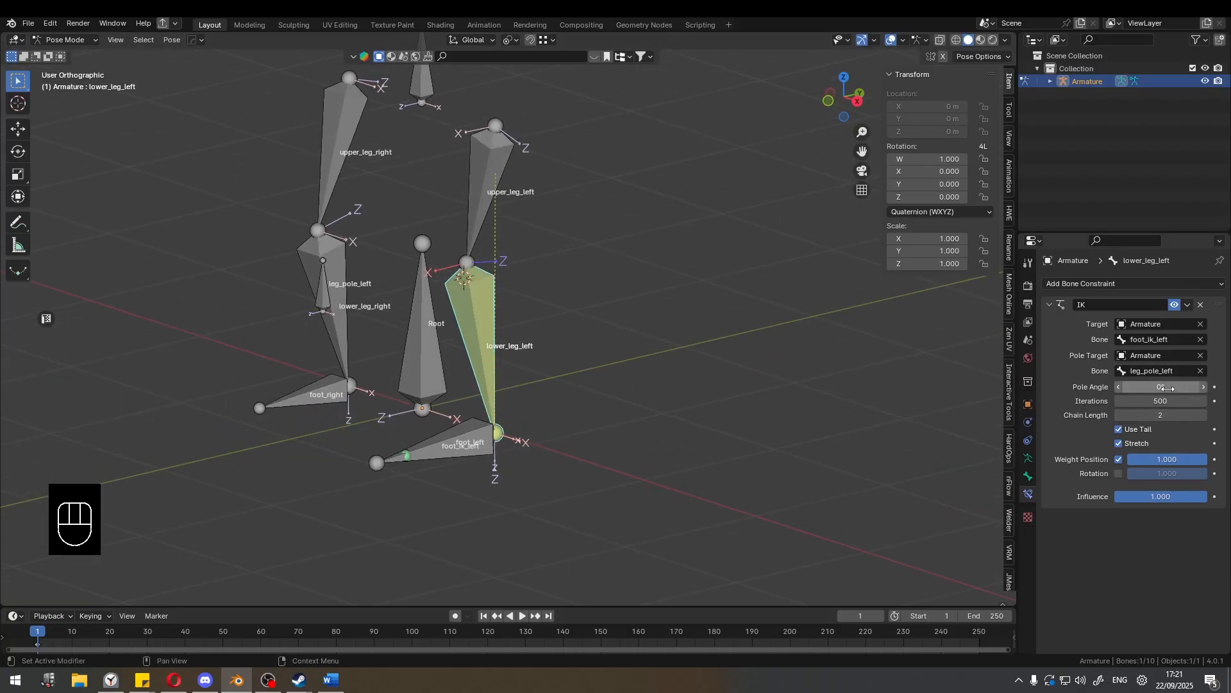
middle_drag(962, 371, 964, 381)
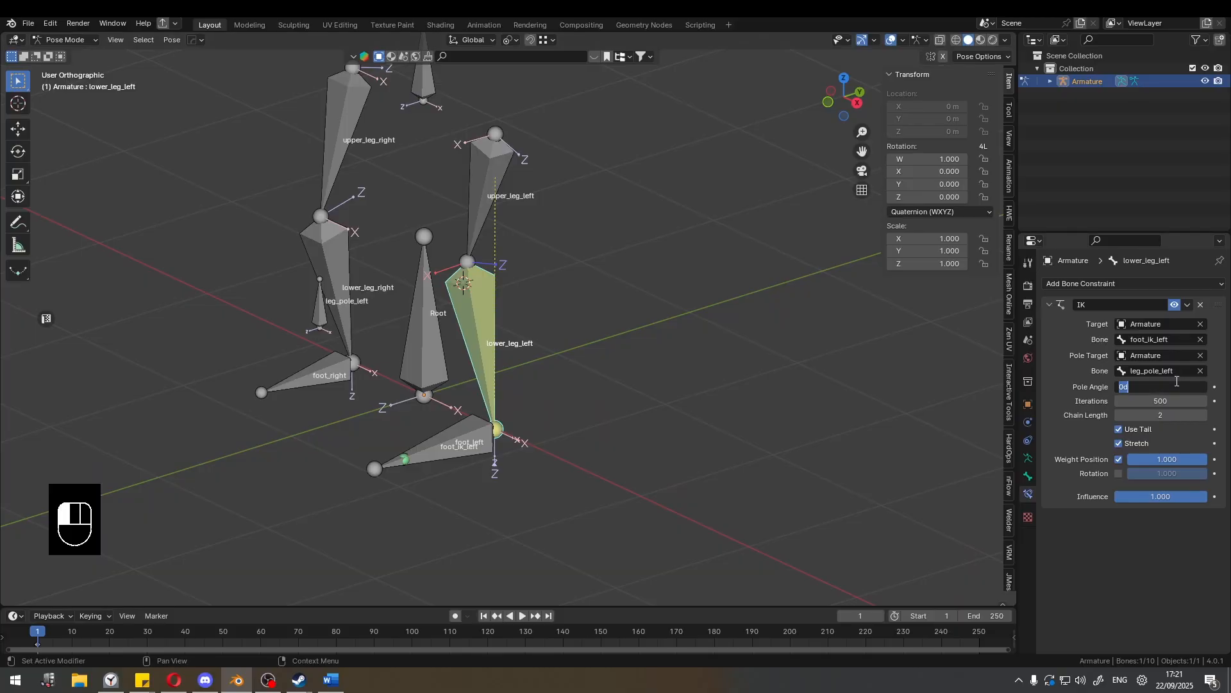
text(90)
key(Return)
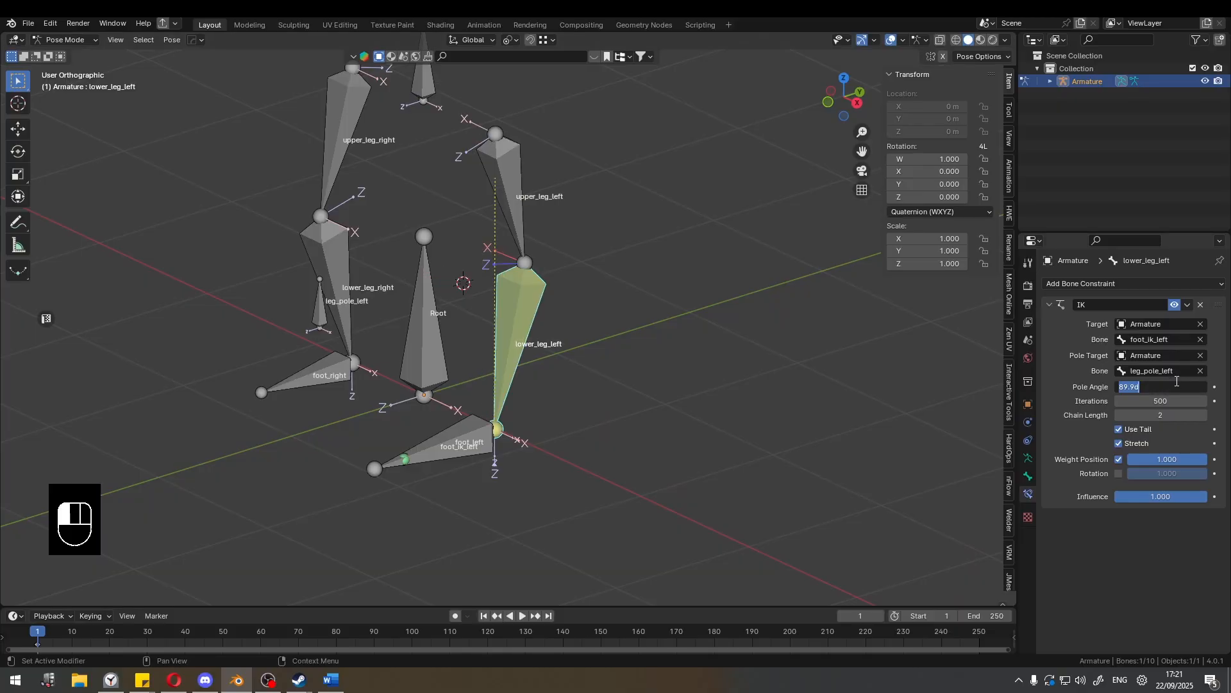
key(Return)
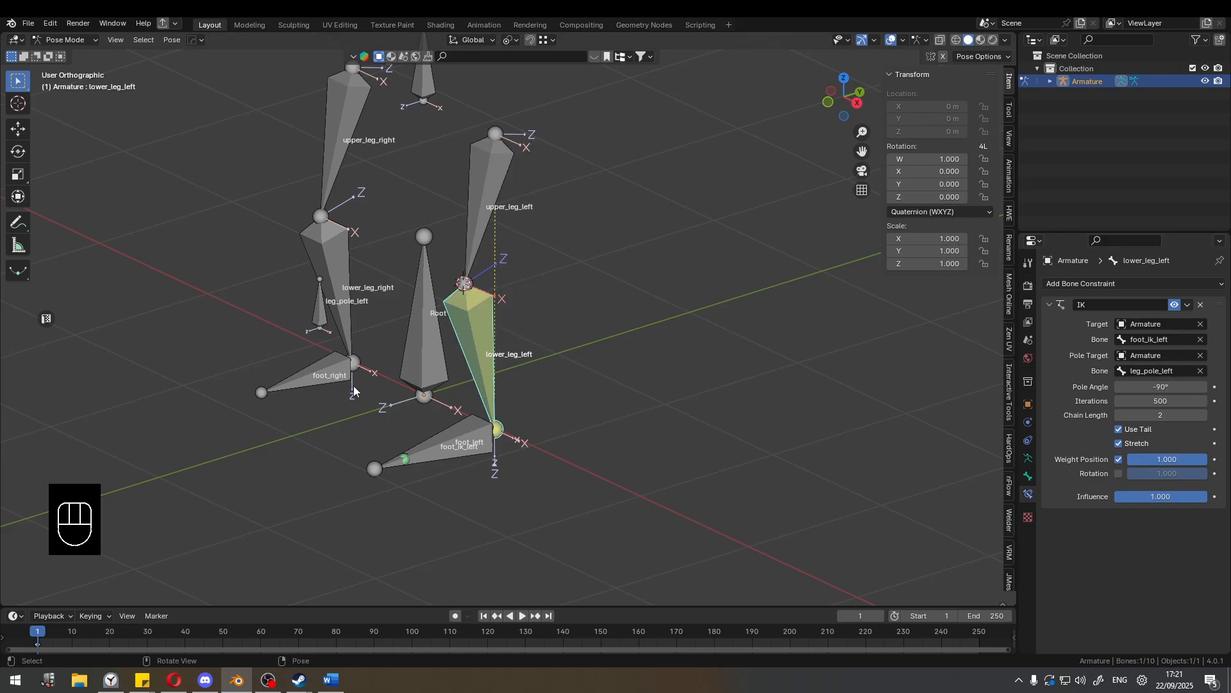
Compare the left knee with leg_pole_left in front view, and set lower_leg_left's IK pole angle to -89°.
middle_drag(354, 391, 450, 272)
click(287, 292)
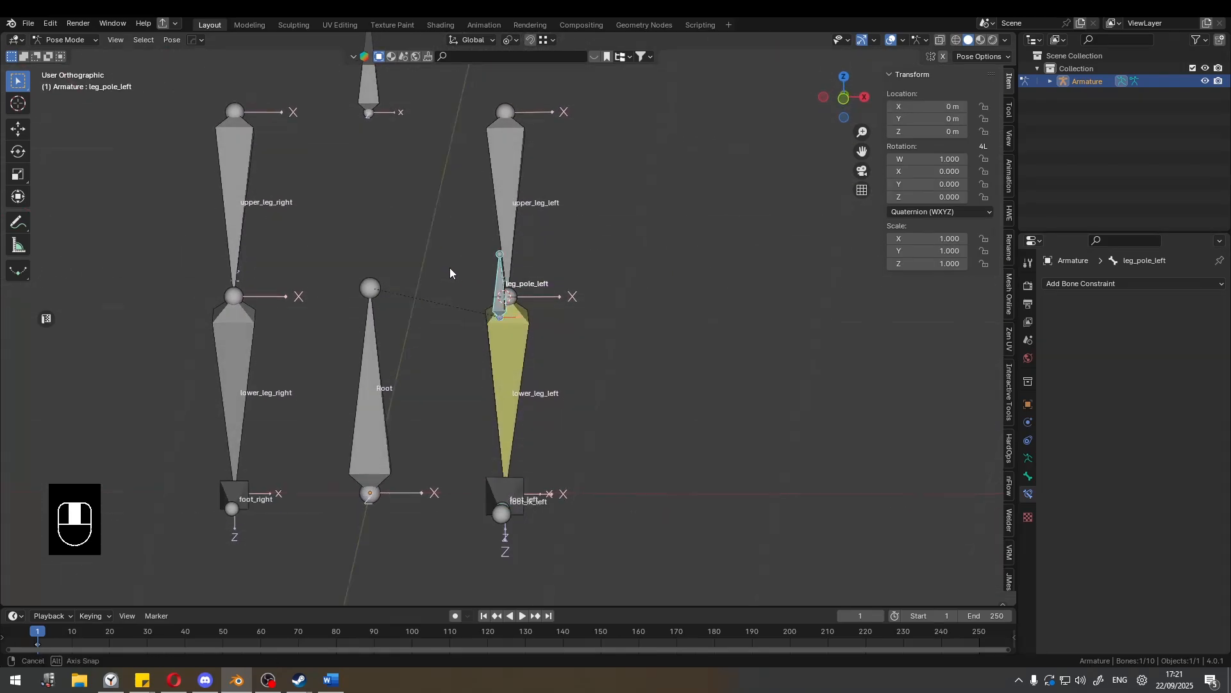
key(KP_1)
scroll(499, 292, up, 3)
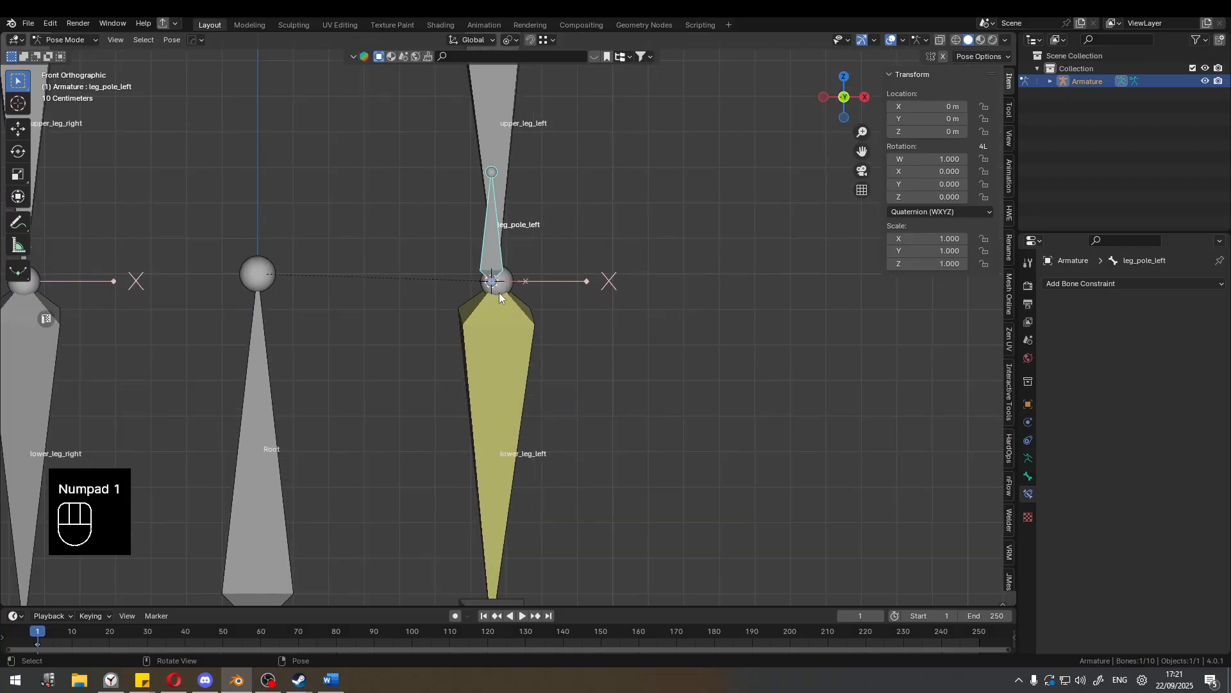
click(522, 329)
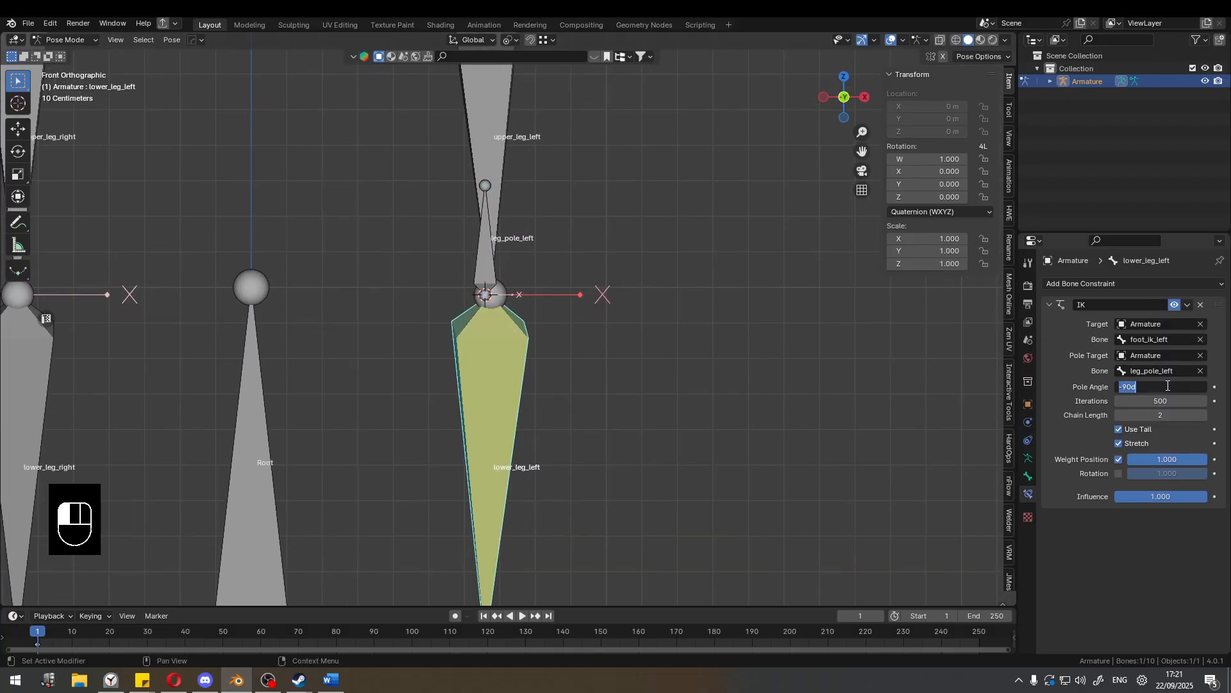
click(1168, 386)
text(-89)
key(Return)
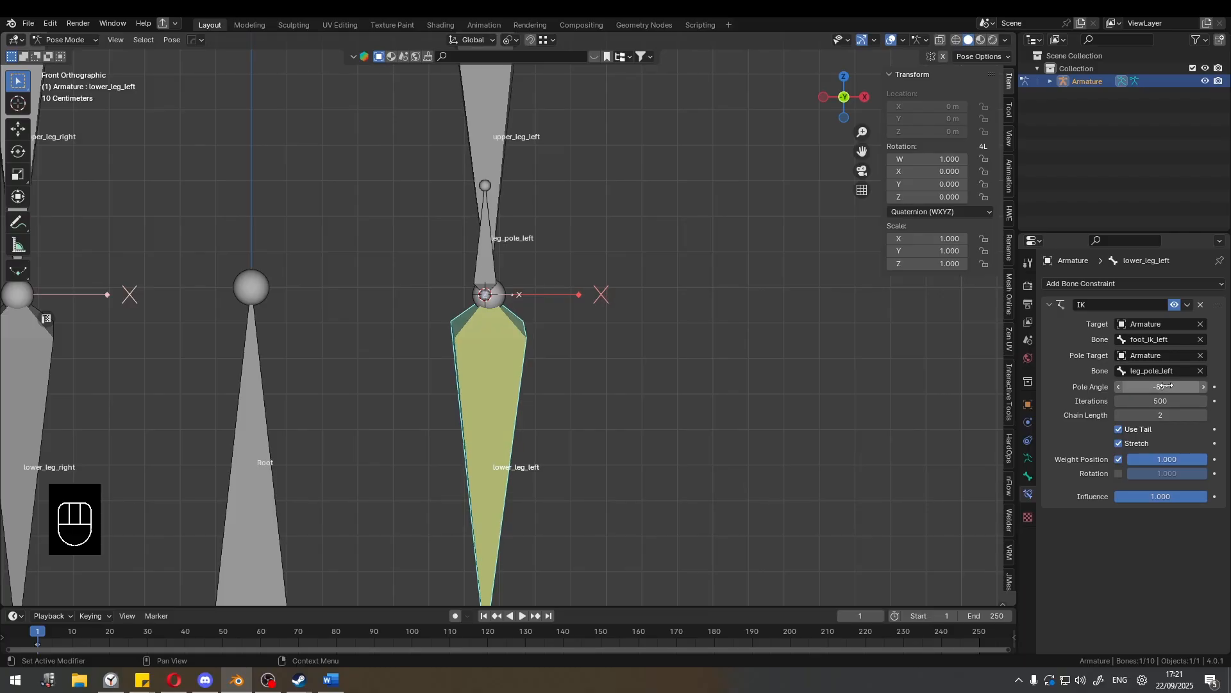
Using wireframe shading in front view, fine-tune lower_leg_left's IK pole angle to -86.4°, and return to solid shading.
scroll(641, 302, up, 5)
key(shift+z)
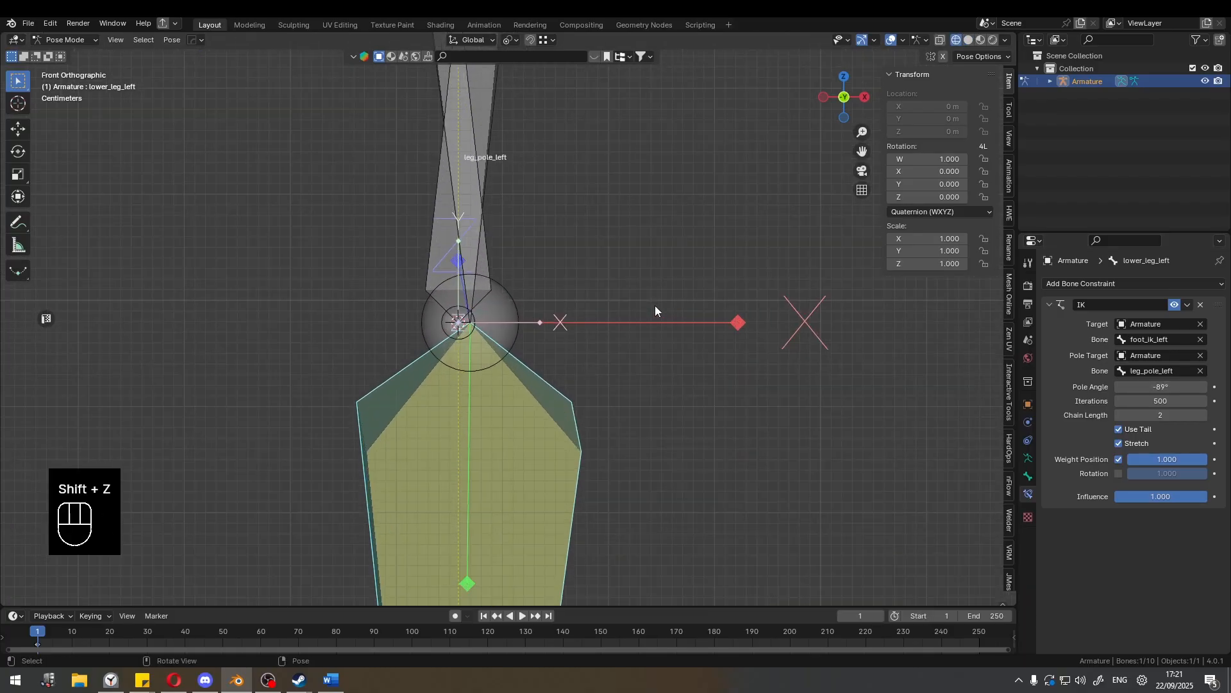
scroll(660, 304, up, 1)
shift+drag(1161, 387, 1185, 387)
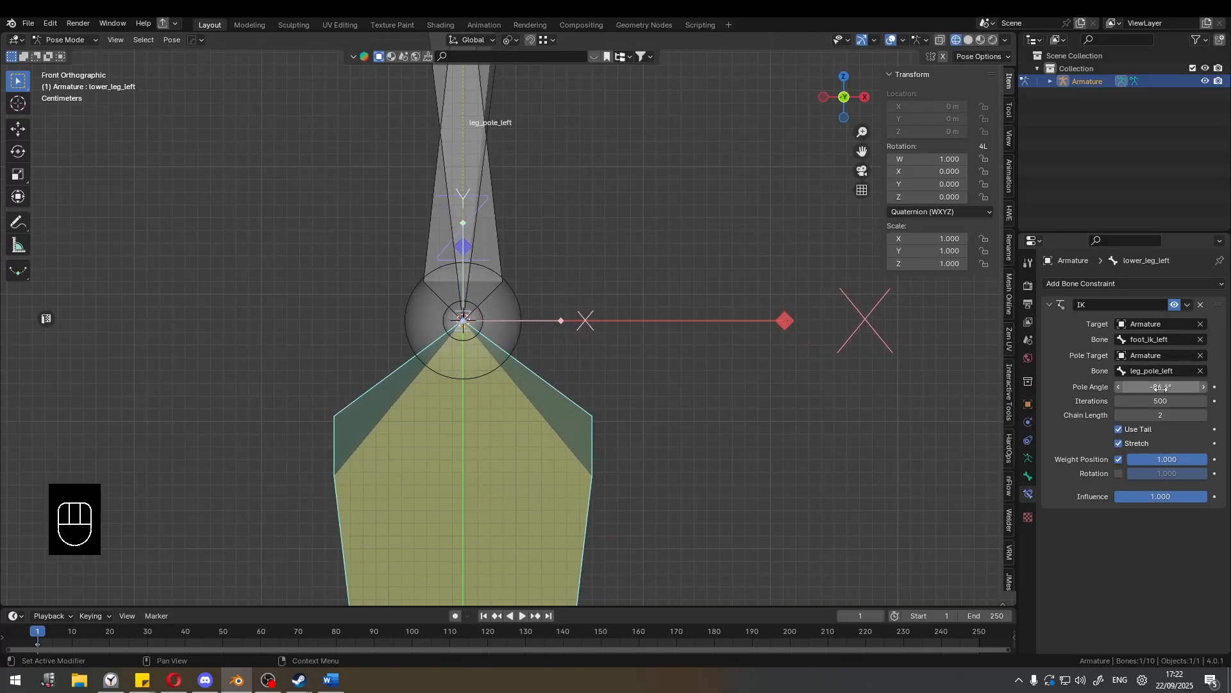
scroll(737, 394, down, 3)
key(shift+z)
mouse_move(641, 355)
middle_down()
mouse_move(536, 367)
mouse_move(624, 345)
middle_up()
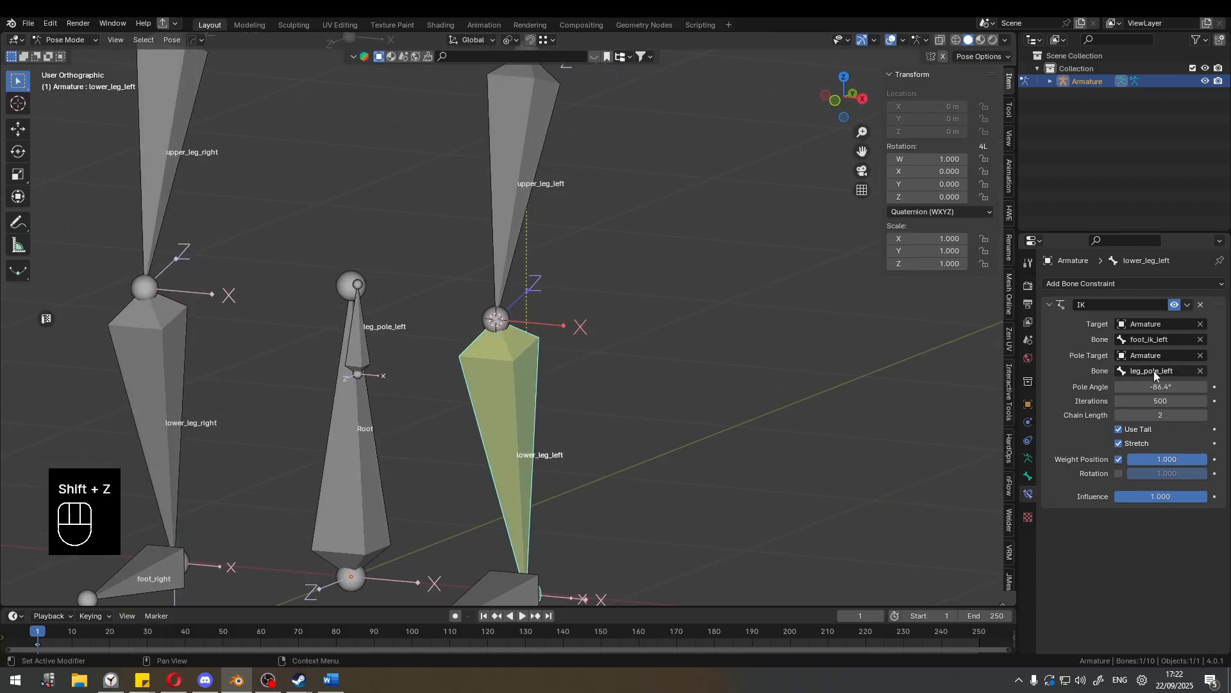
Raise foot_ik_left about 0.5 m along the global Z axis to test the knee bend with the pole target.
scroll(518, 328, down, 4)
middle_drag(516, 335, 420, 313)
shift+middle_drag(510, 312, 511, 289)
scroll(500, 379, up, 2)
click(471, 461)
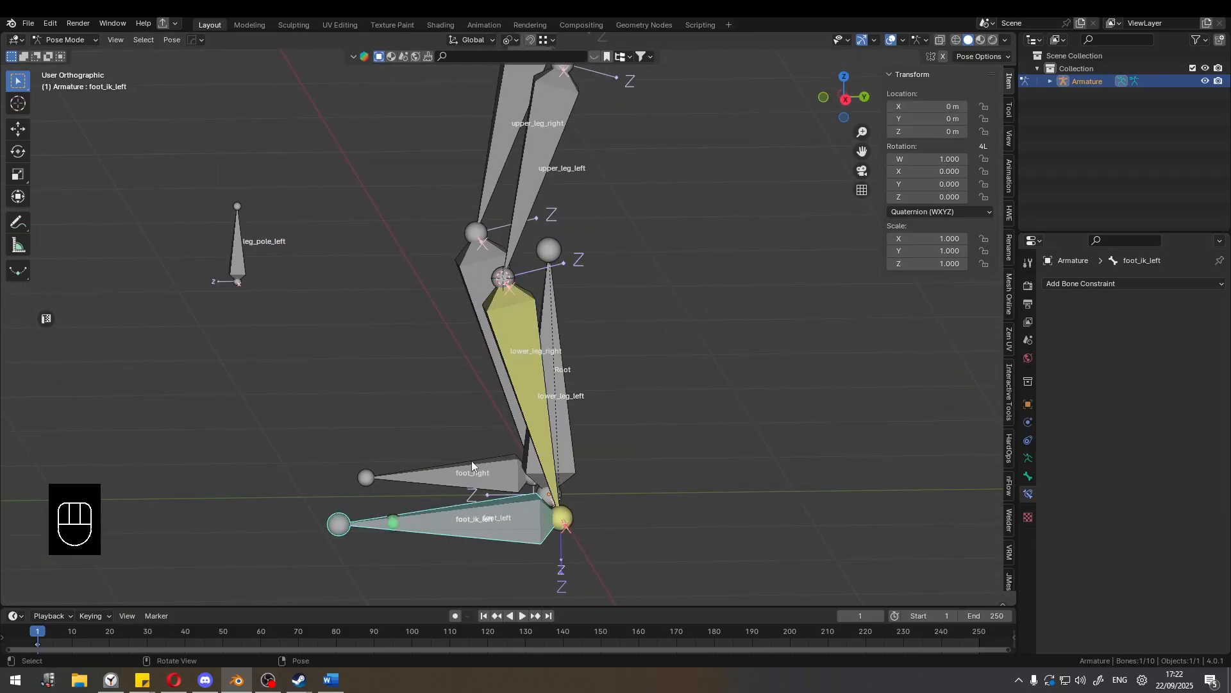
key(g)
key(z)
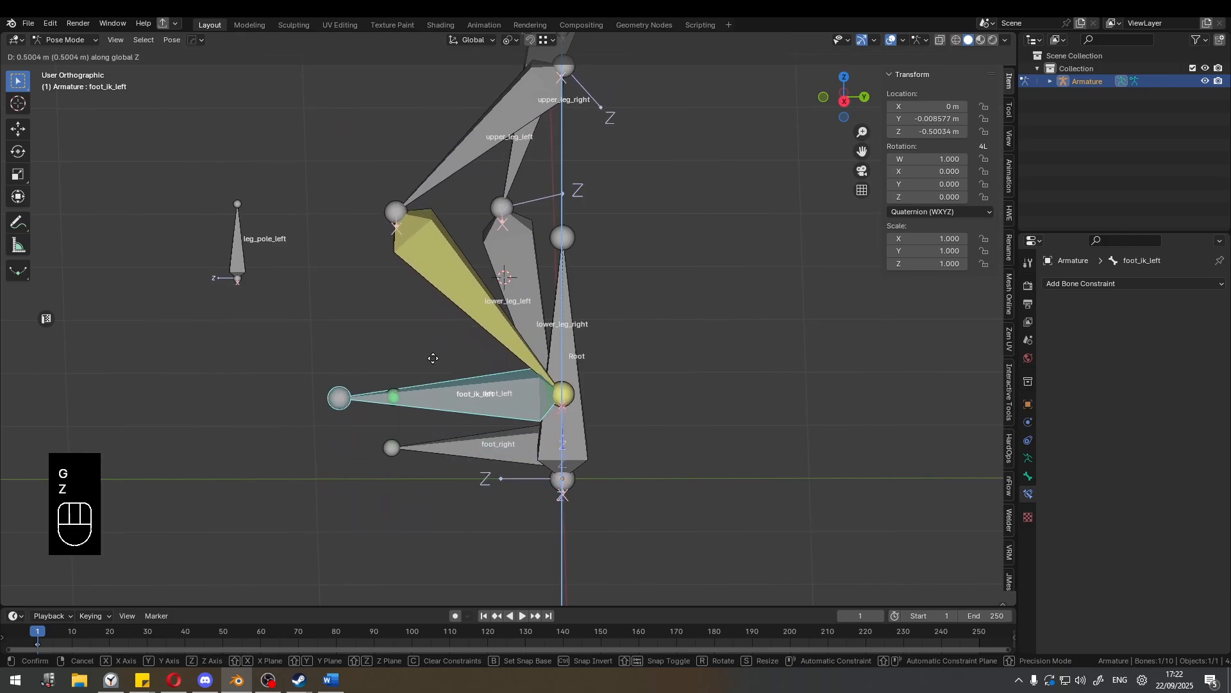
click(425, 357)
Try moving leg_pole_left sideways to swing the knee, cancel the move, and clear foot_ik_left's location.
middle_drag(424, 356, 536, 394)
click(491, 374)
key(g)
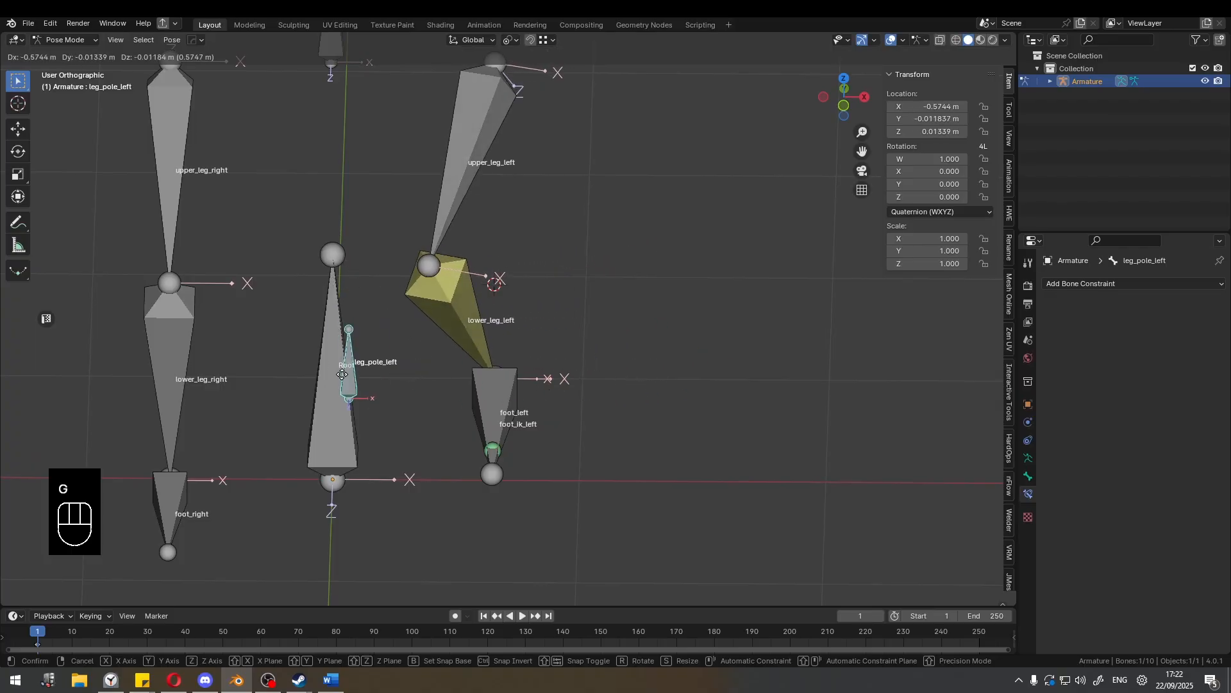
right_click(644, 353)
middle_drag(645, 352, 468, 364)
click(481, 394)
key(alt+g)
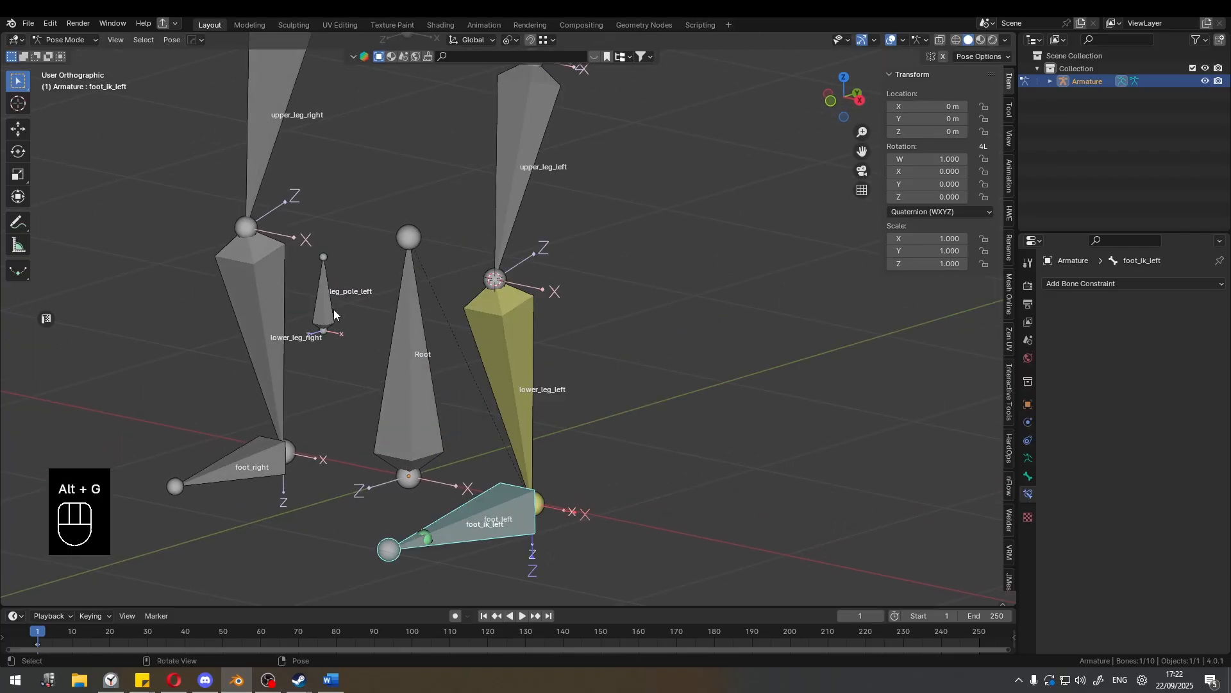
In Edit Mode, parent leg_pole_left to foot_ik_left with Keep Offset.
click(332, 311)
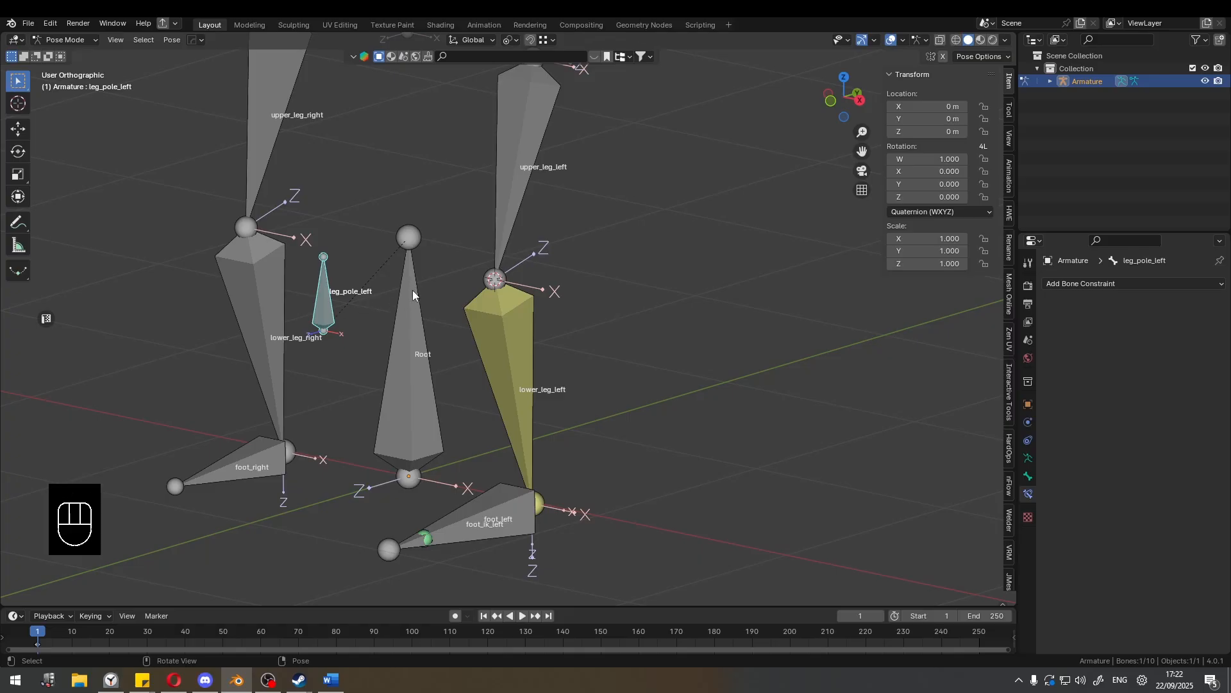
key(Tab)
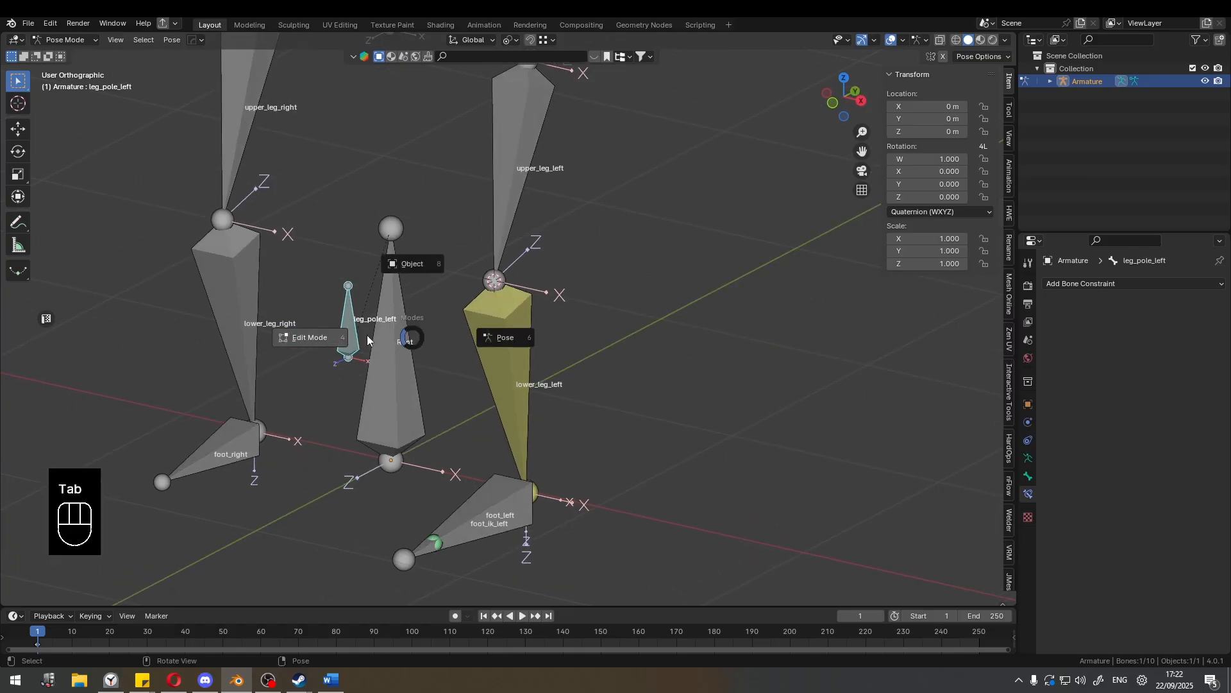
shift+middle_drag(429, 414, 414, 312)
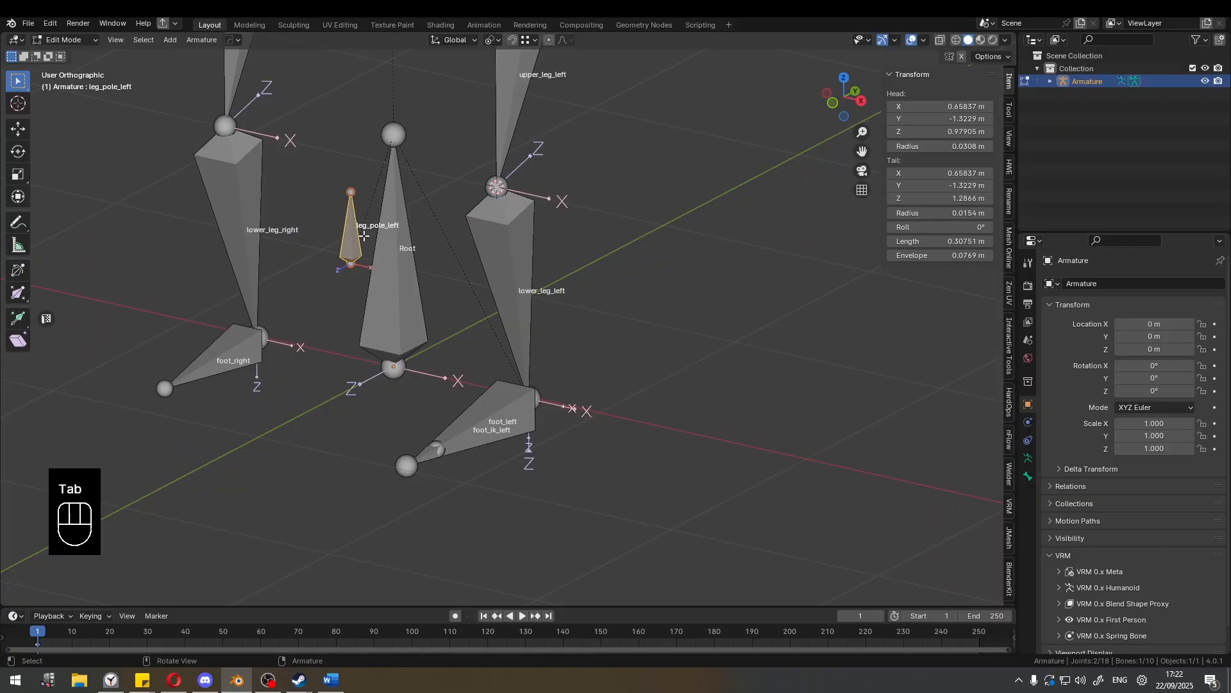
middle_drag(364, 236, 472, 417)
shift+click(471, 442)
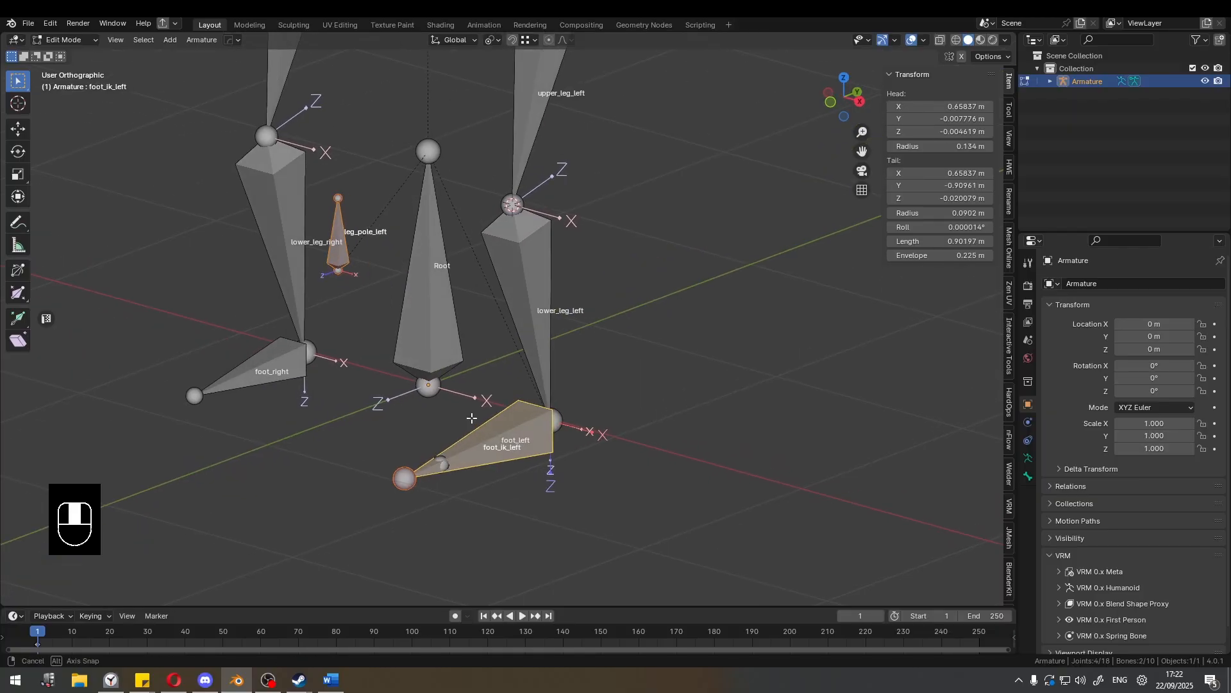
key(ctrl+p)
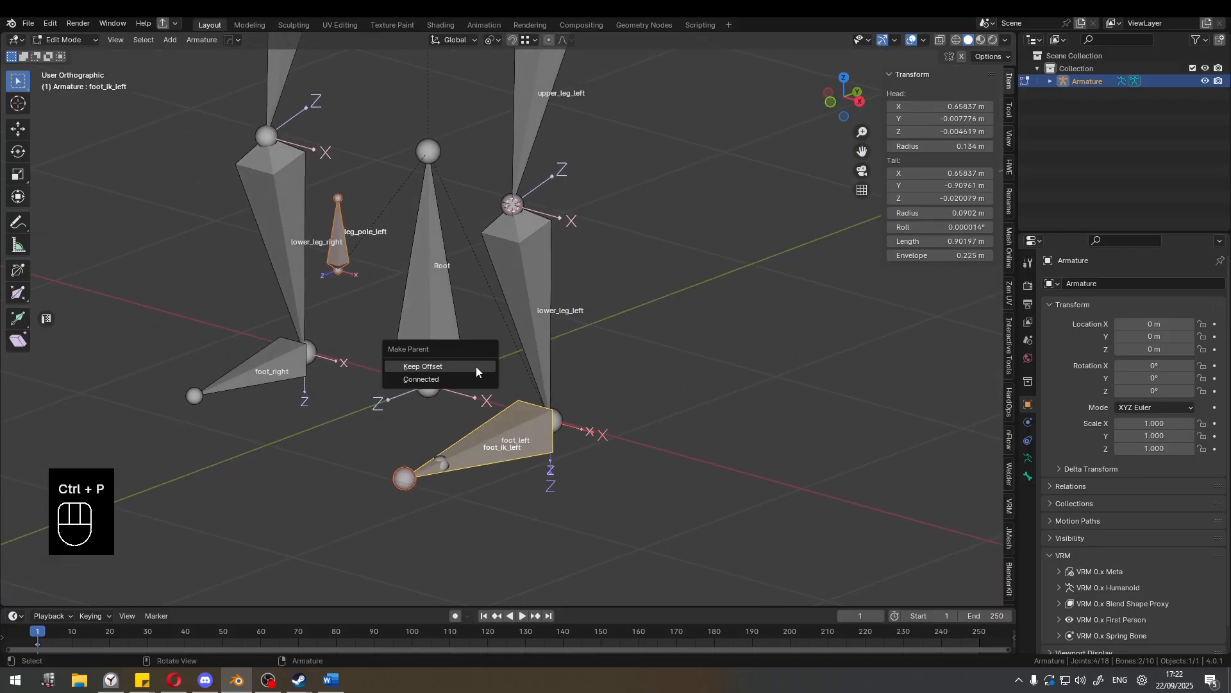
click(476, 366)
Return to Pose Mode and raise foot_ik_left 0.3419 m along the global Z axis to test the pole parenting.
key(Tab)
middle_drag(491, 354, 507, 366)
key(ctrl+Tab)
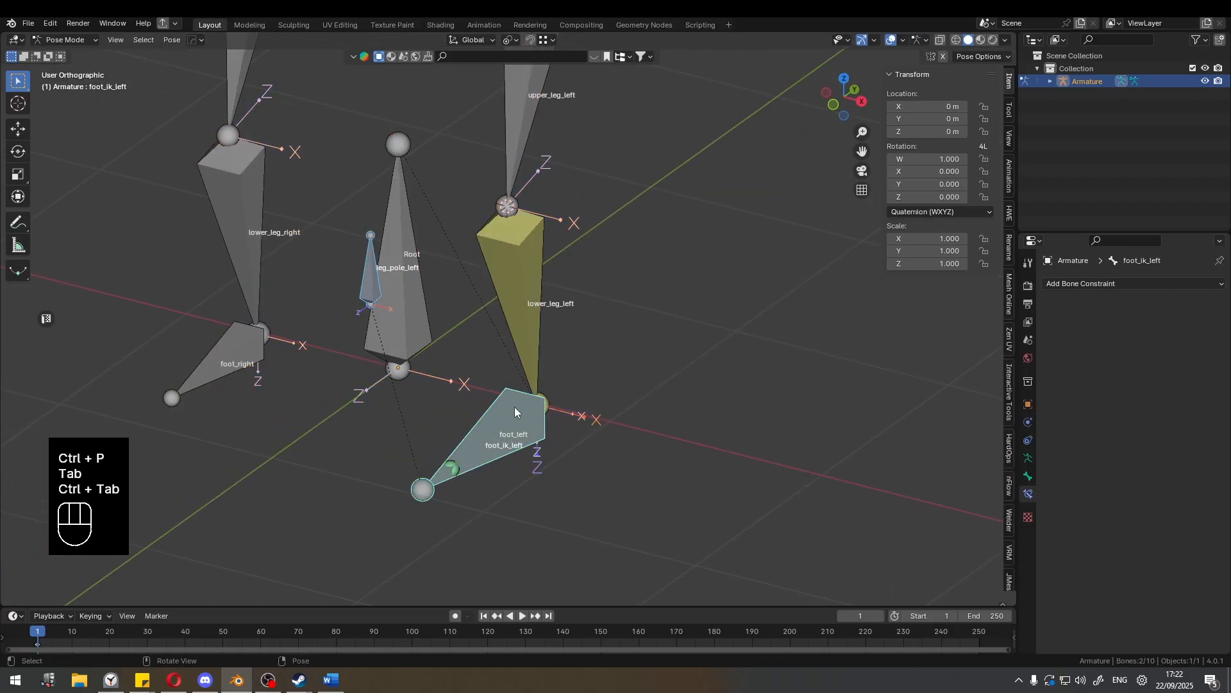
click(532, 406)
click(508, 410)
key(g)
key(z)
click(692, 329)
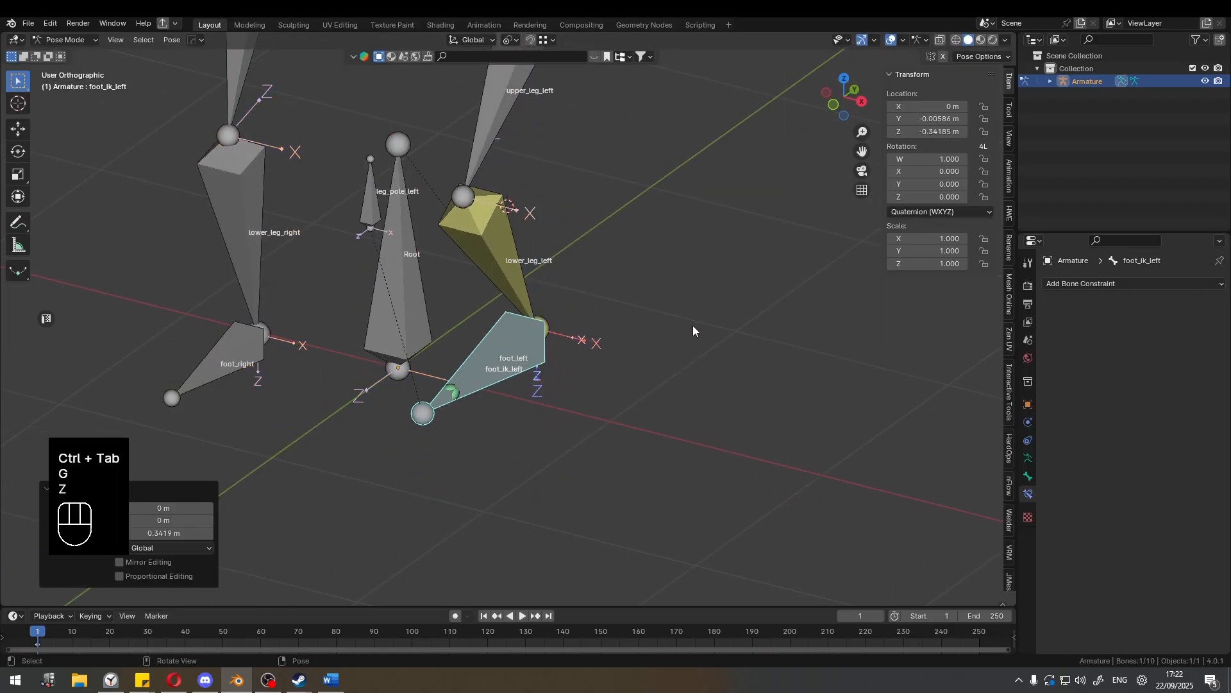
Try rotating foot_ik_left about the global Z axis, cancel the rotation, and clear the bone's location.
key(r)
key(z)
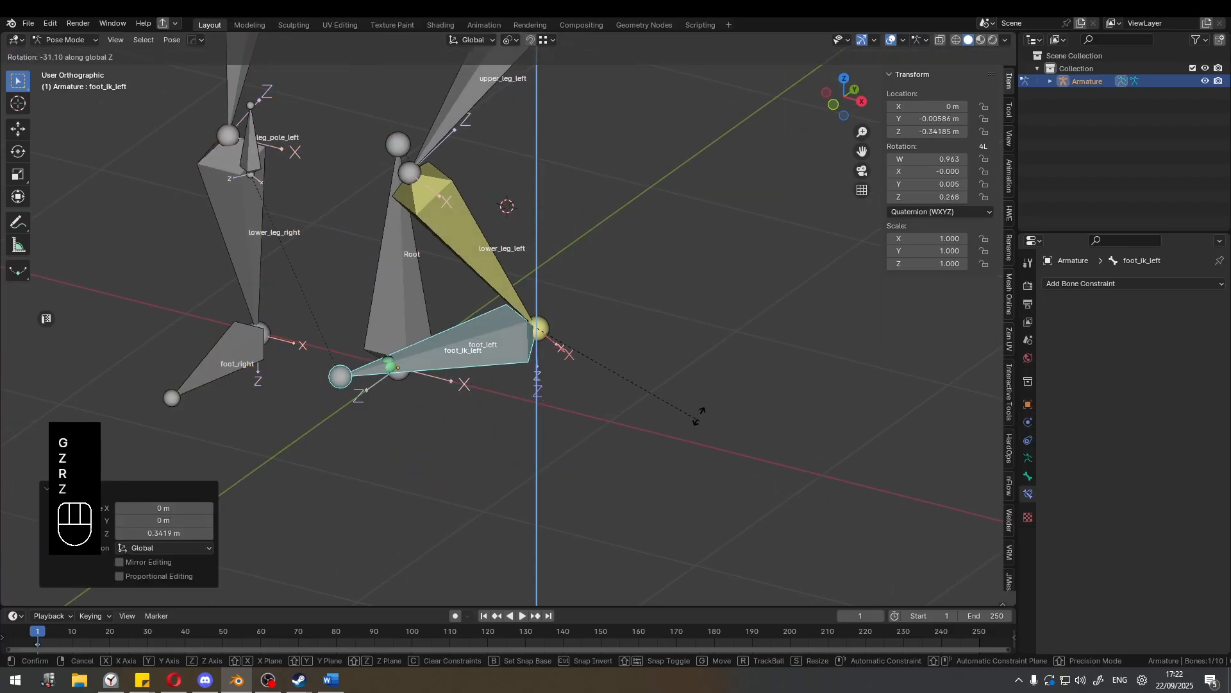
right_click(685, 380)
key(alt+g)
In Edit Mode with wireframe shading, select all left leg bones including foot_ik_left and leg_pole_left, with upper_leg_left active.
shift+middle_drag(605, 362, 531, 311)
scroll(590, 407, down, 5)
scroll(603, 357, up, 3)
shift+middle_drag(531, 311, 568, 289)
click(512, 201)
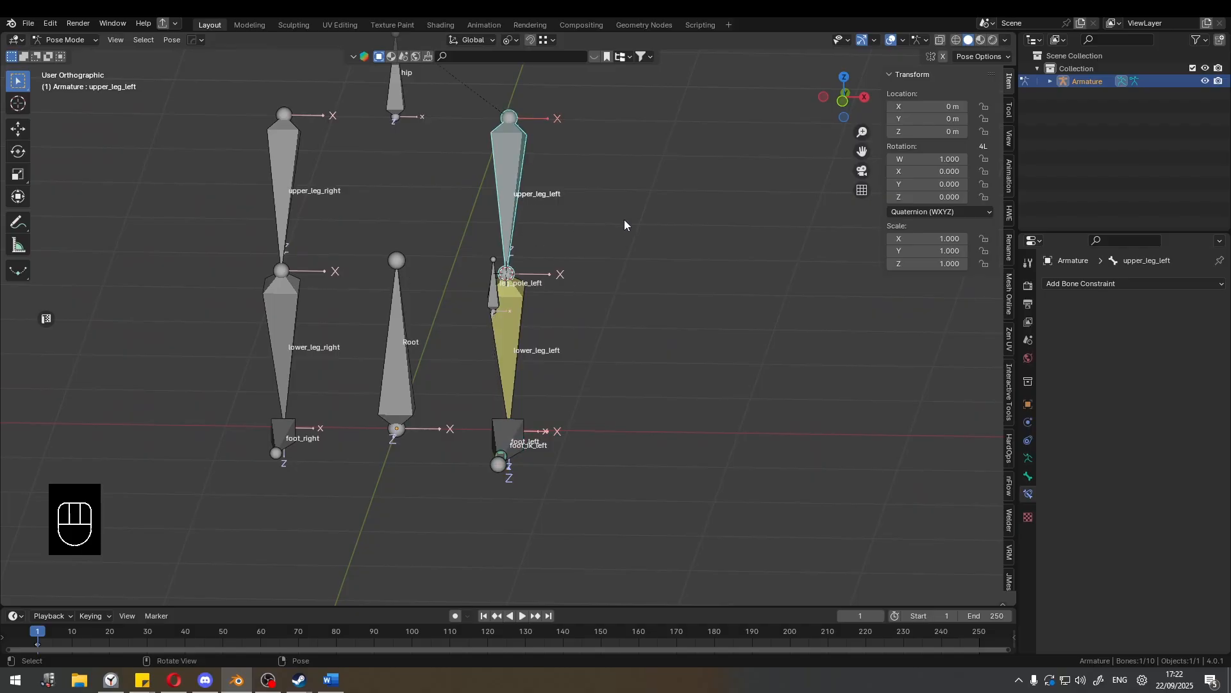
key(ctrl+Tab)
key(Tab)
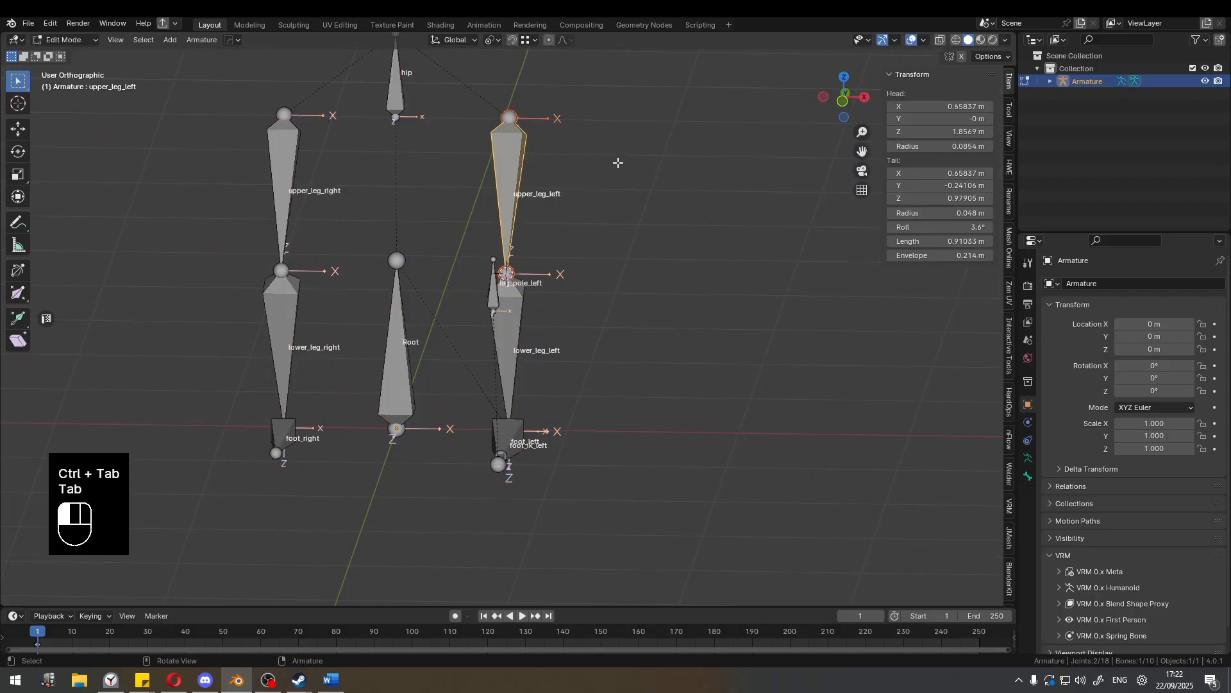
drag(615, 160, 473, 519)
key(shift+z)
drag(637, 172, 438, 546)
shift+click(504, 171)
shift+middle_drag(574, 304, 572, 352)
middle_drag(572, 352, 548, 311)
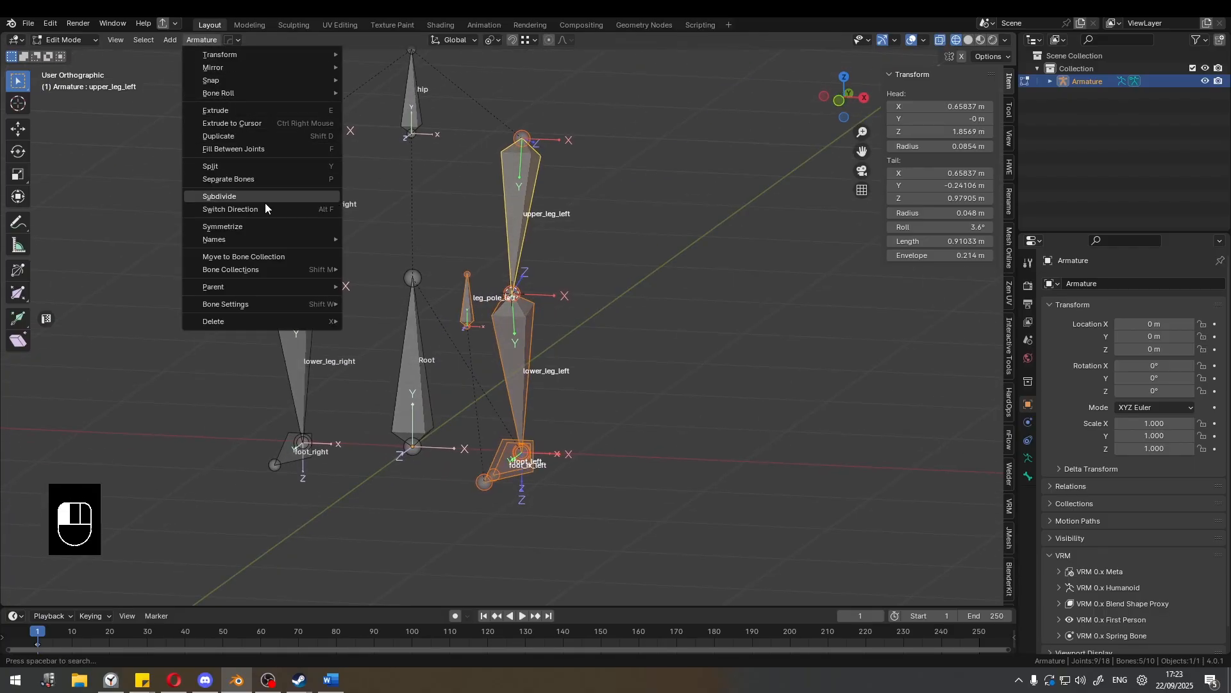
Symmetrize the selected left leg bones to the right side, return to solid shading, and switch to Pose Mode.
click(268, 226)
mouse_move(385, 243)
middle_down()
mouse_move(471, 249)
mouse_move(439, 237)
middle_up()
key(shift+z)
key(Tab)
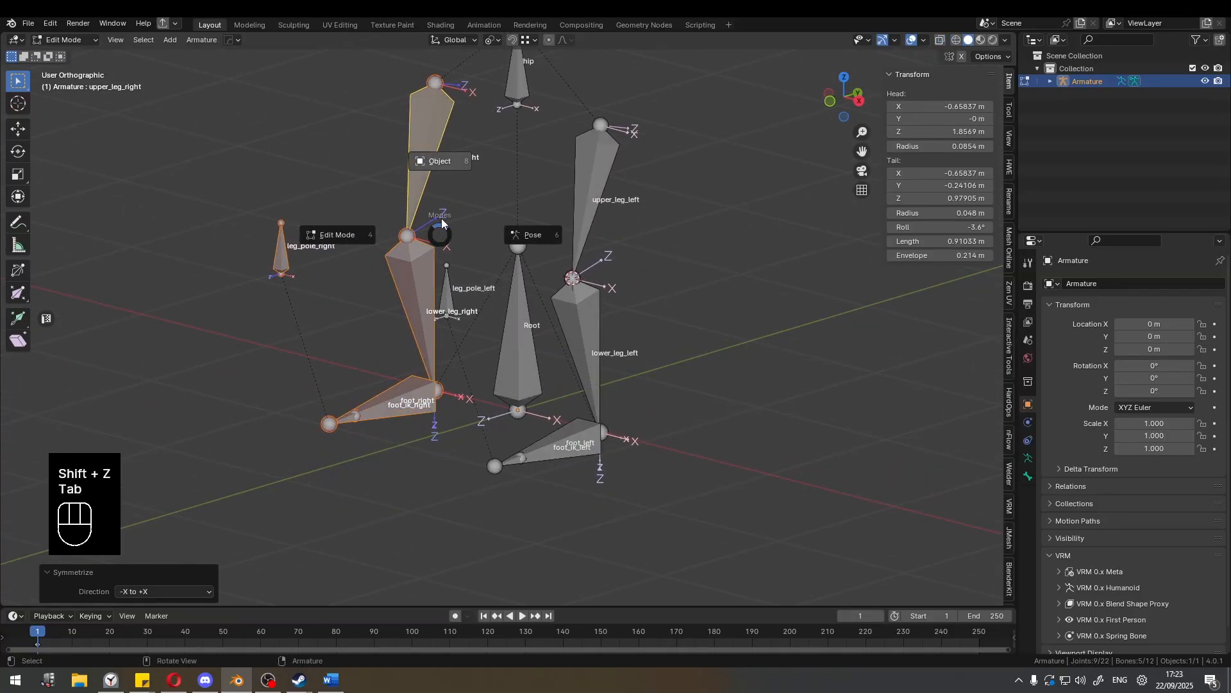
middle_drag(551, 231, 500, 336)
Raise foot_ik_right 0.36589 m along the global Z axis to test the mirrored IK.
click(563, 349)
key(g)
key(z)
click(485, 268)
Try rotating the raised foot_ik_right about the global Z axis and cancel the rotation.
middle_drag(485, 269, 545, 256)
key(r)
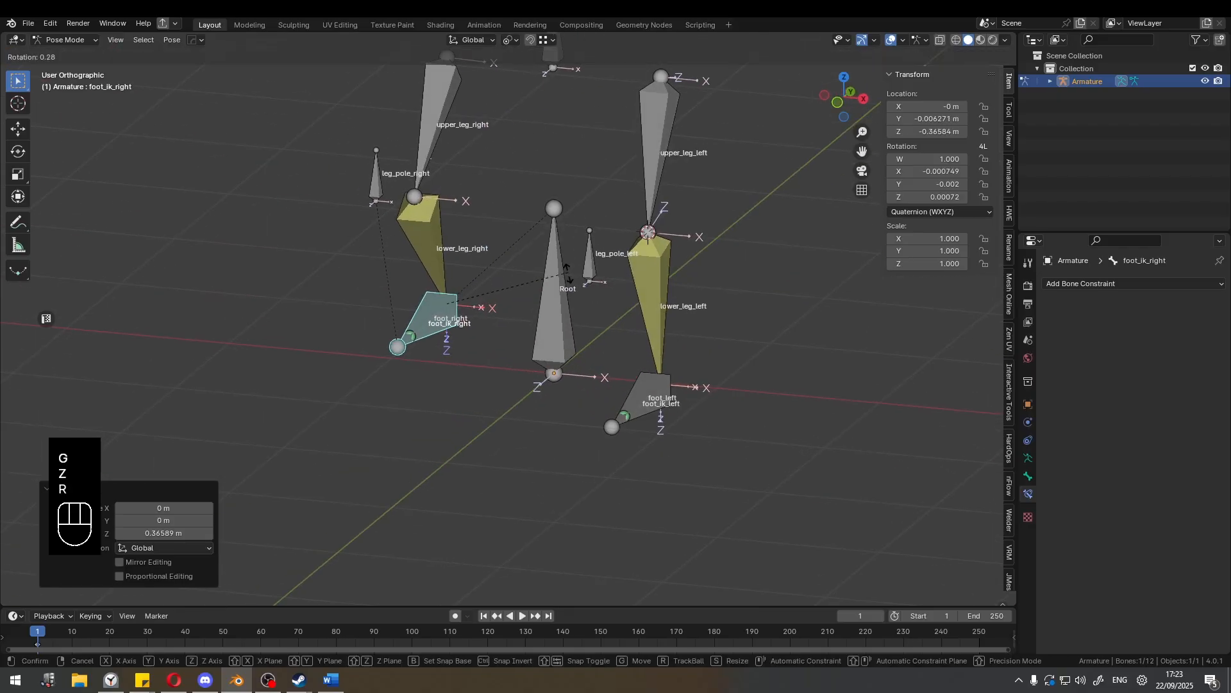
key(z)
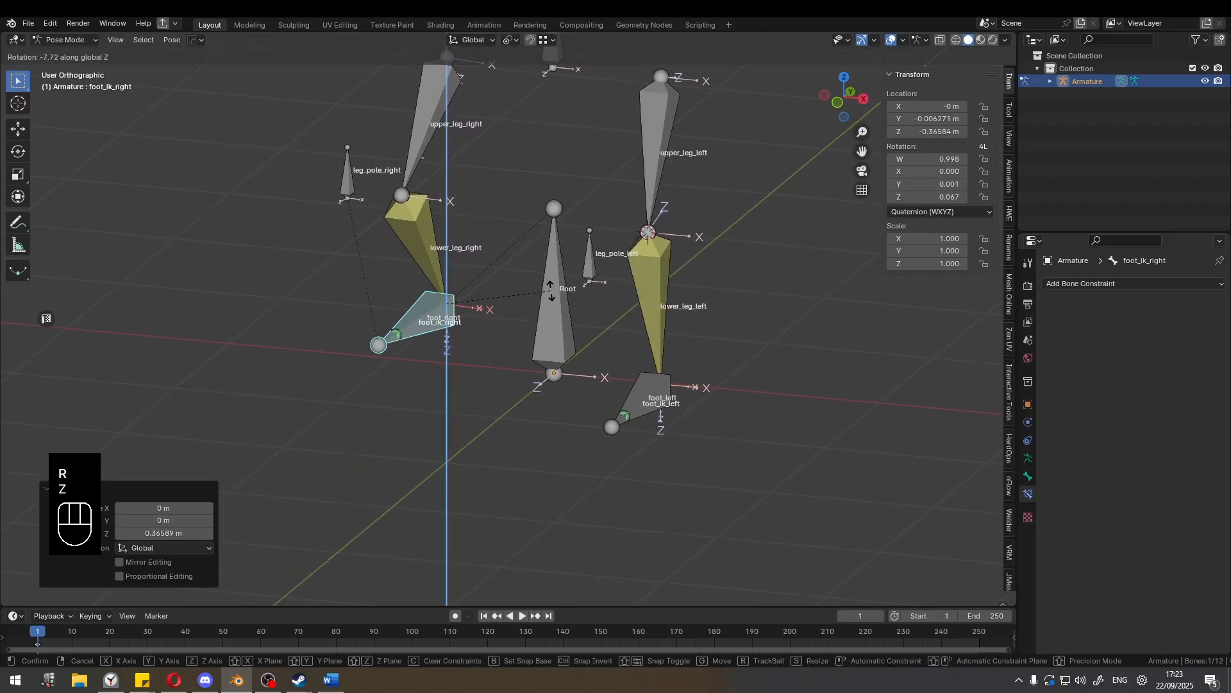
right_click(469, 224)
Try moving another right leg bone, cancel the move, and clear the location of foot_ik_right.
shift+middle_drag(467, 224, 401, 279)
click(362, 264)
key(g)
right_click(422, 271)
click(451, 396)
key(alt+g)
Try rotating foot_ik_right about the global X axis and cancel the rotation.
scroll(545, 333, up, 2)
shift+middle_drag(625, 350, 486, 344)
key(r)
key(x)
right_click(581, 362)
Examine the left and right leg bones and their side name suffixes from several angles.
scroll(579, 360, down, 4)
middle_drag(485, 344, 533, 365)
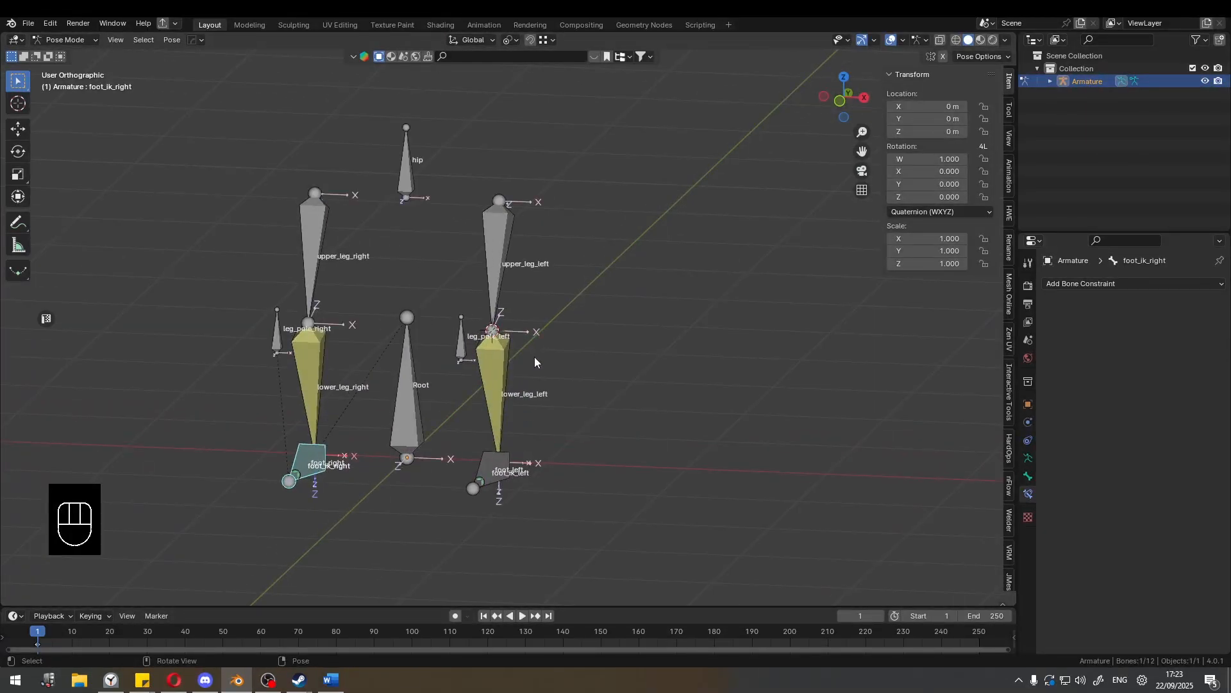
scroll(524, 363, up, 2)
middle_drag(487, 389, 520, 377)
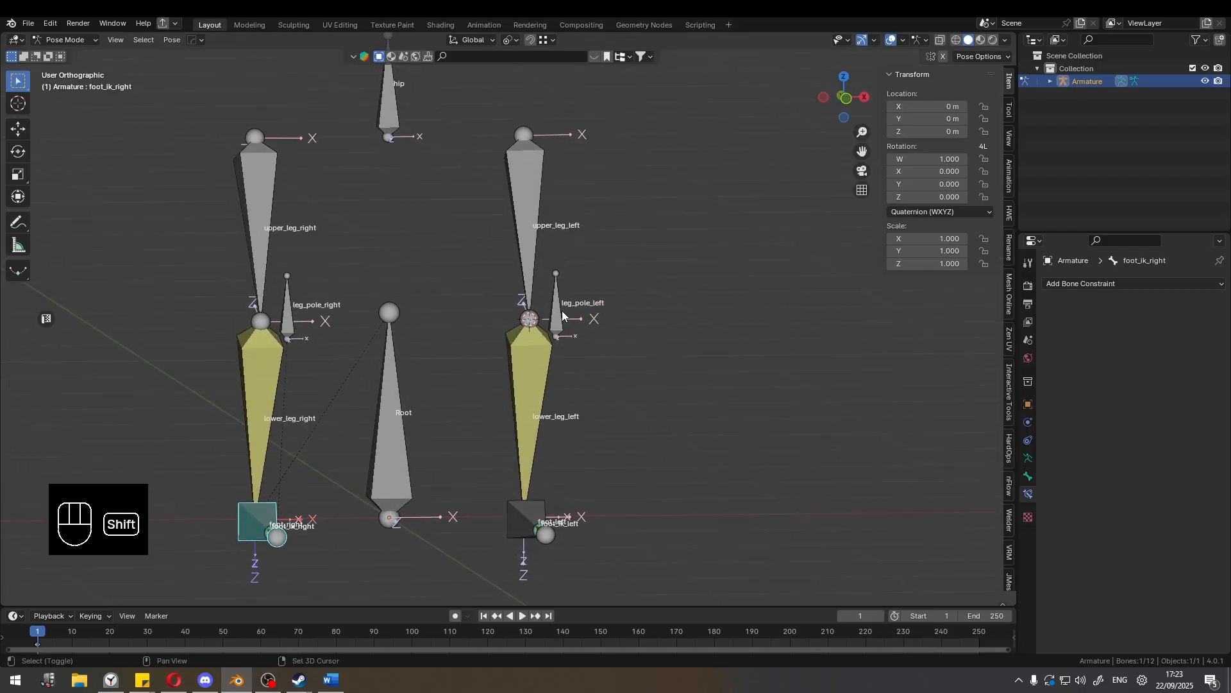
shift+middle_drag(562, 310, 539, 270)
shift+middle_drag(539, 271, 510, 230)
scroll(486, 301, up, 3)
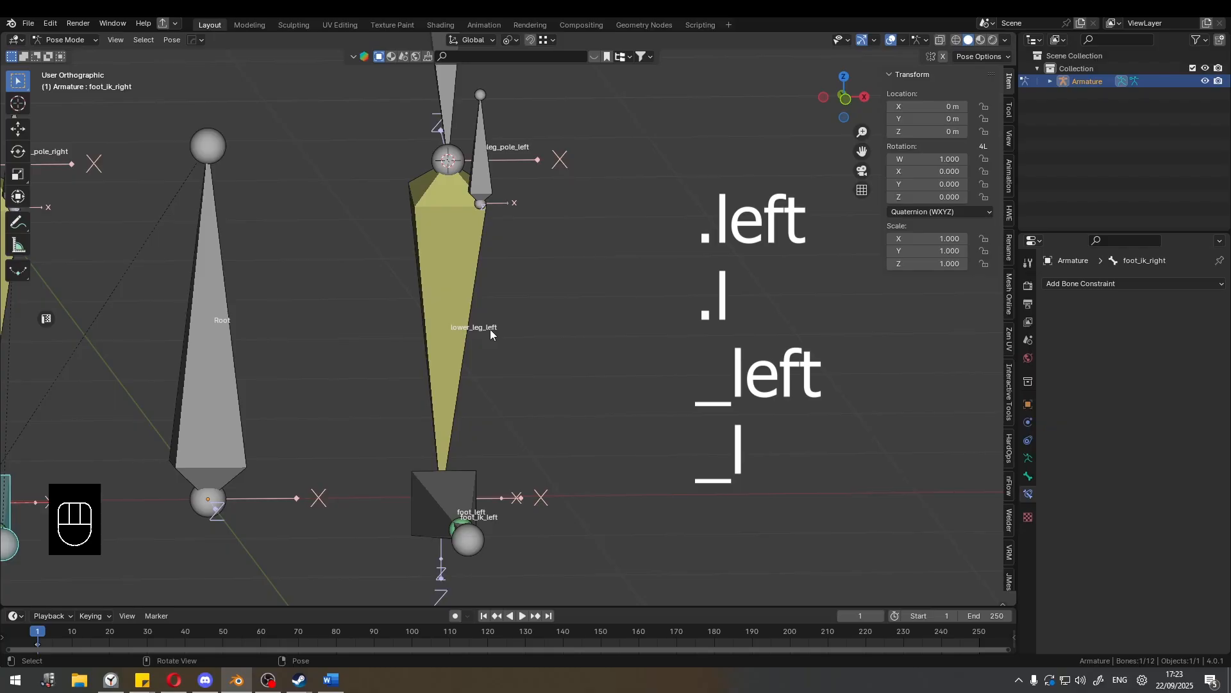
scroll(491, 326, down, 2)
shift+middle_drag(491, 326, 519, 410)
scroll(519, 410, down, 2)
middle_drag(504, 357, 452, 413)
scroll(490, 351, down, 2)
scroll(493, 351, up, 1)
scroll(509, 348, up, 2)
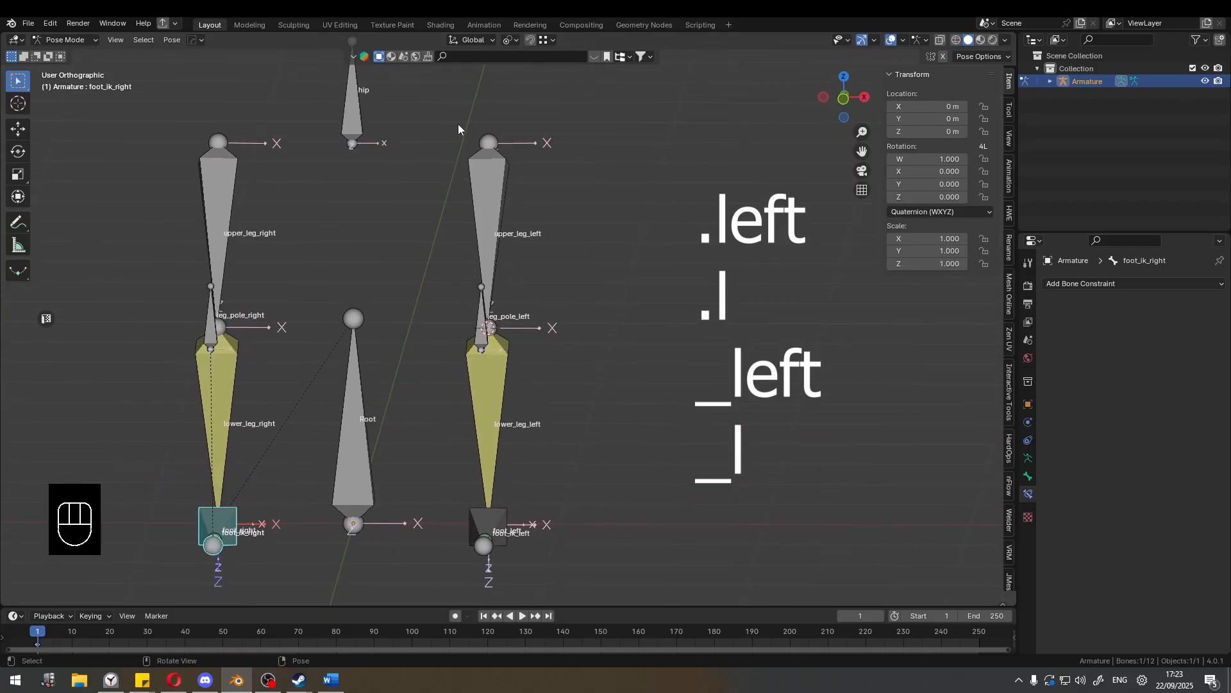
scroll(569, 214, down, 3)
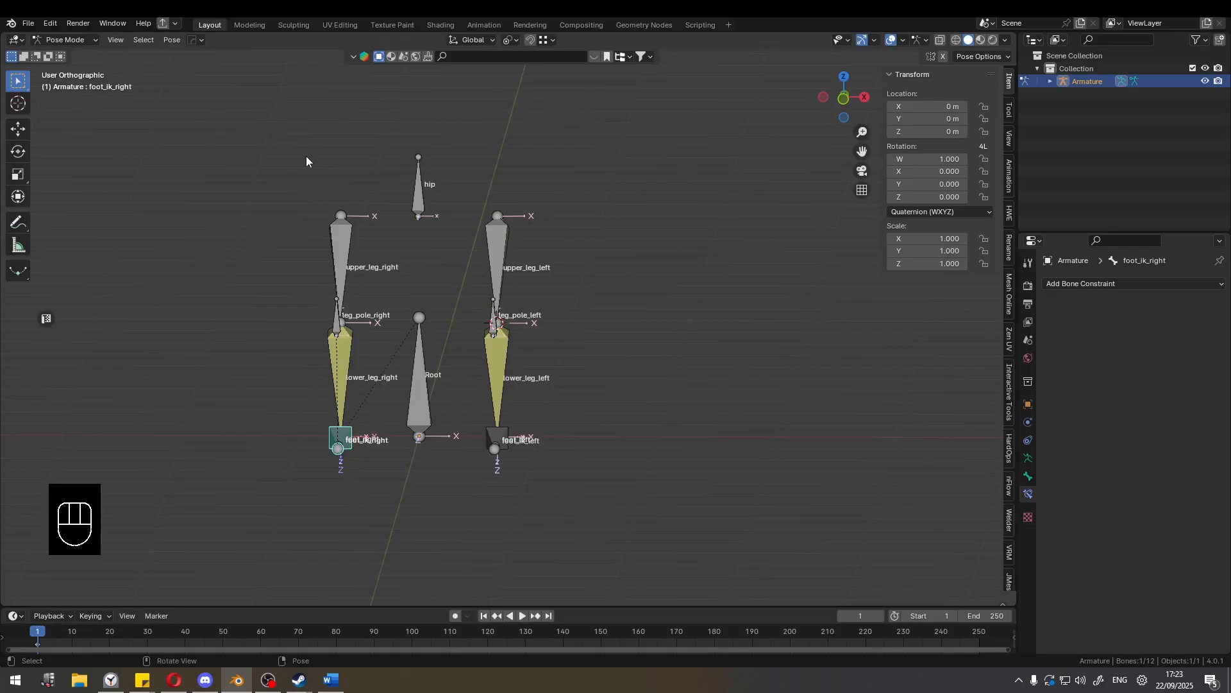
middle_drag(575, 277, 547, 275)
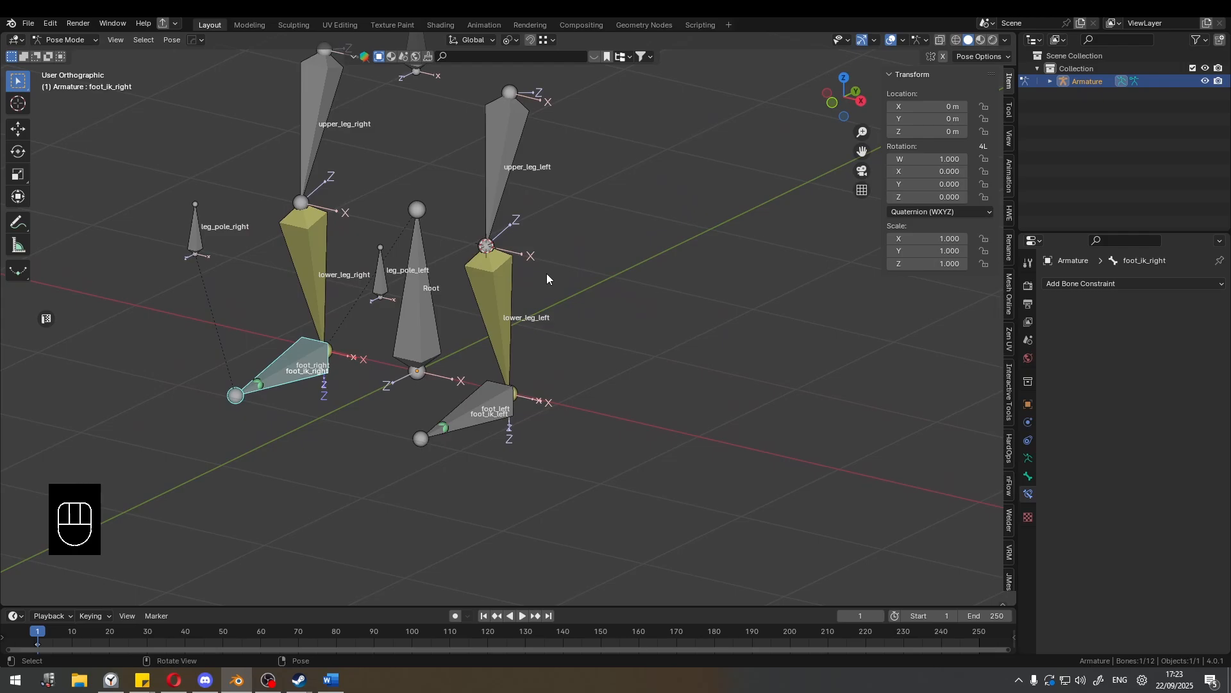
shift+middle_drag(522, 272, 512, 314)
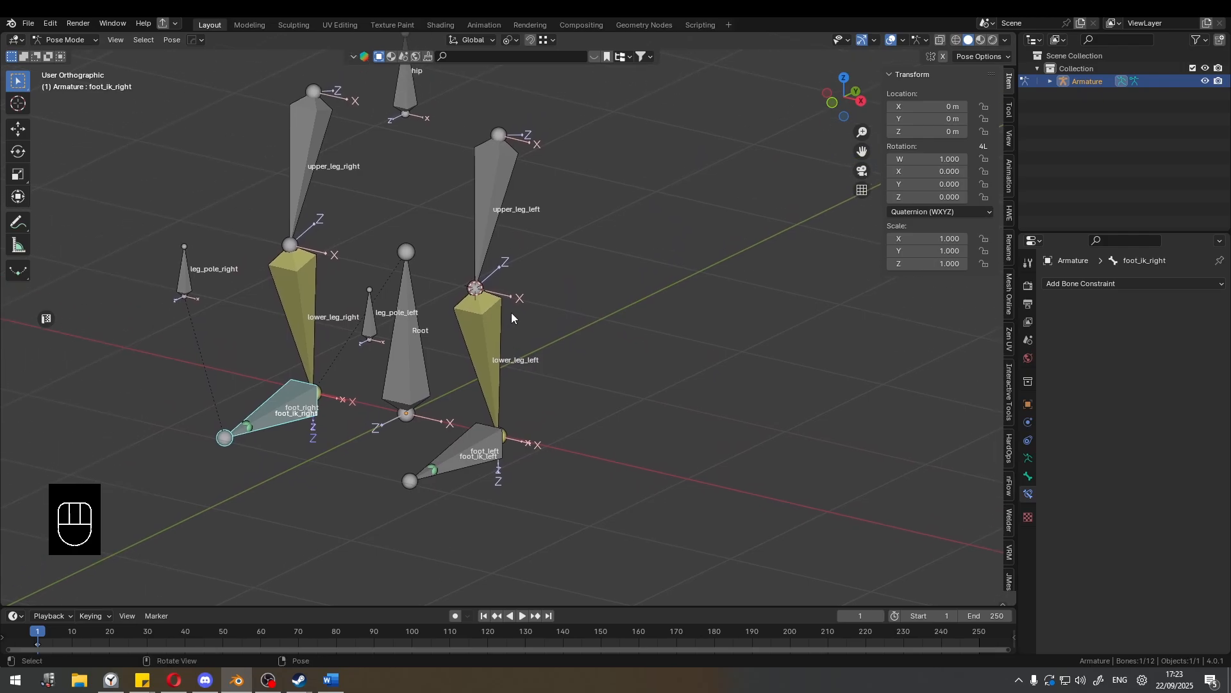
Look over the available bone constraint types for foot_ik_right without adding one.
click(1094, 283)
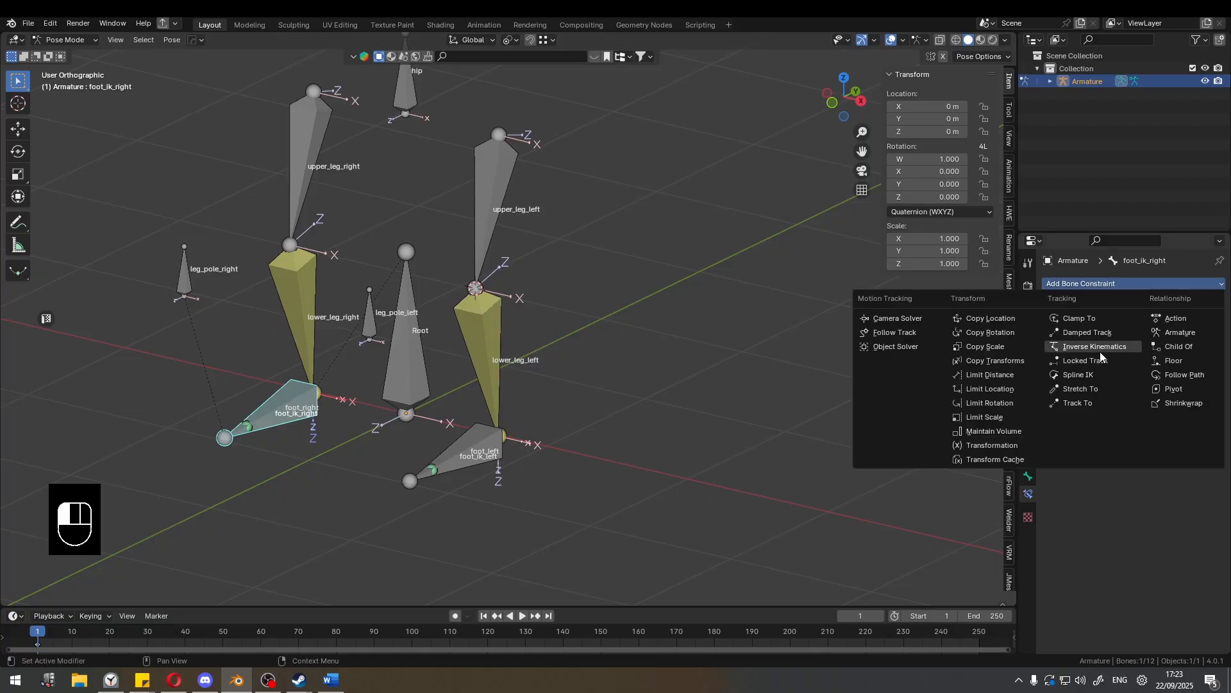
click(1098, 284)
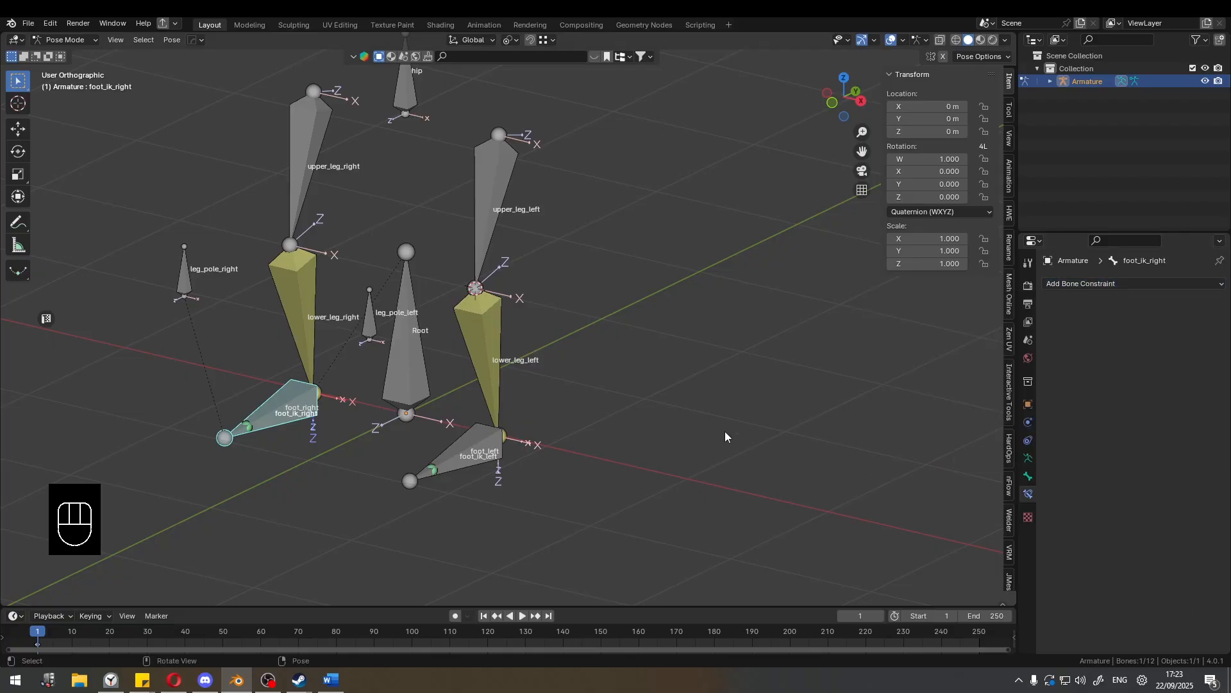
Try moving the Root bone to test that the whole rig follows, cancelling each move.
middle_drag(640, 373, 644, 374)
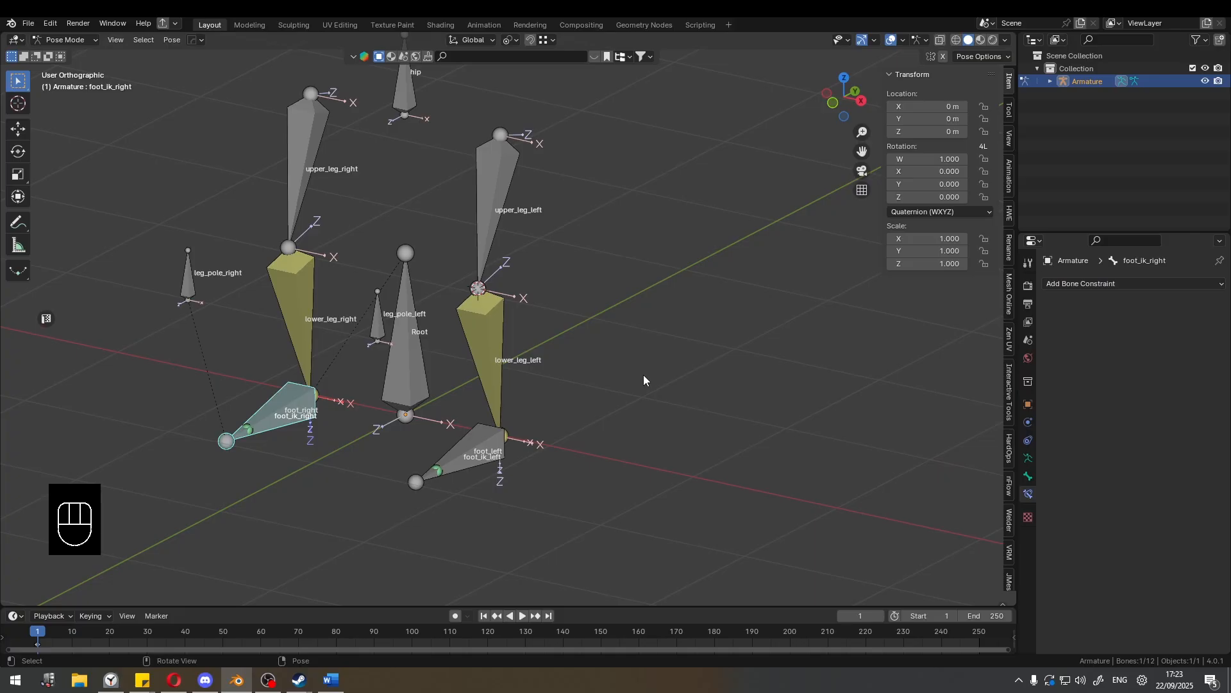
click(426, 348)
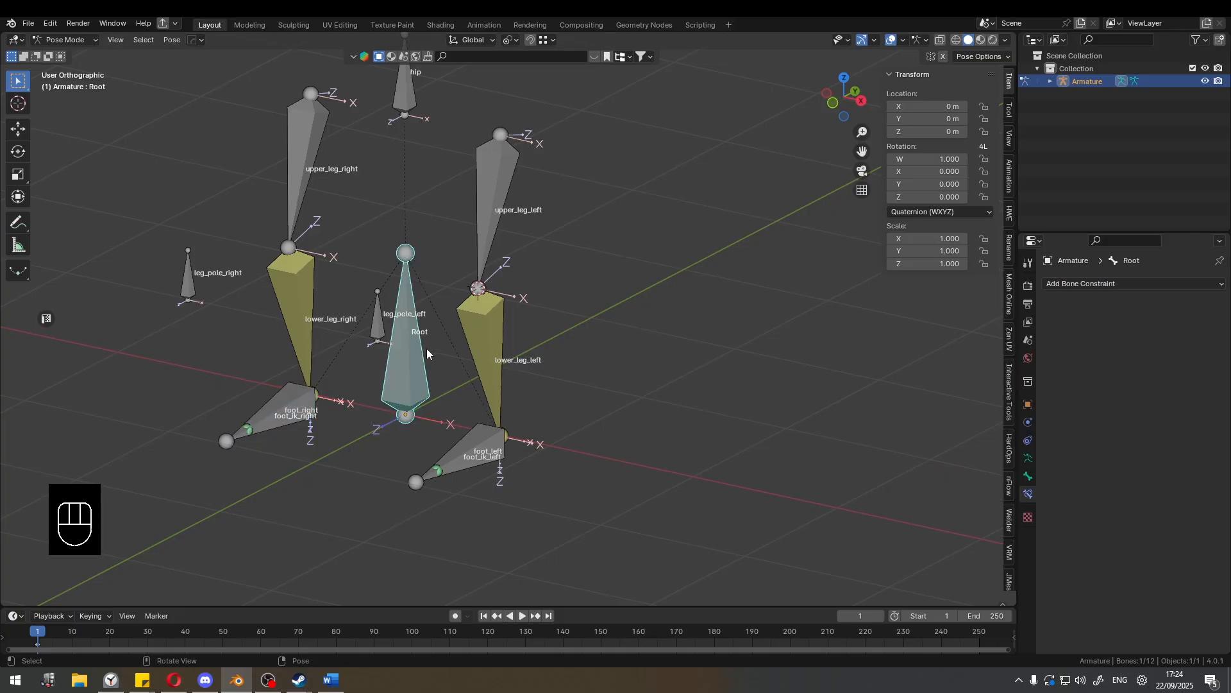
key(g)
right_click(556, 361)
key(g)
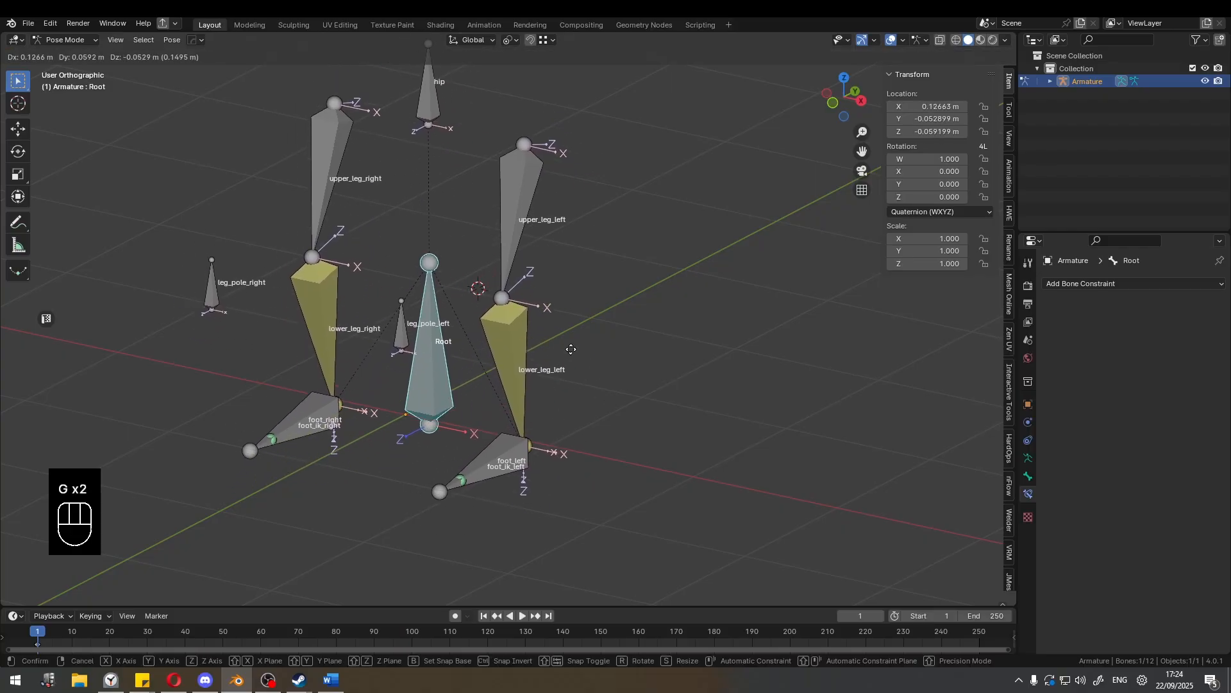
right_click(503, 414)
Try moving foot_ik_left in solid and wireframe shading, cancel each move, and return to solid shading.
click(476, 435)
key(g)
right_click(493, 410)
middle_drag(493, 410, 429, 381)
key(shift+z)
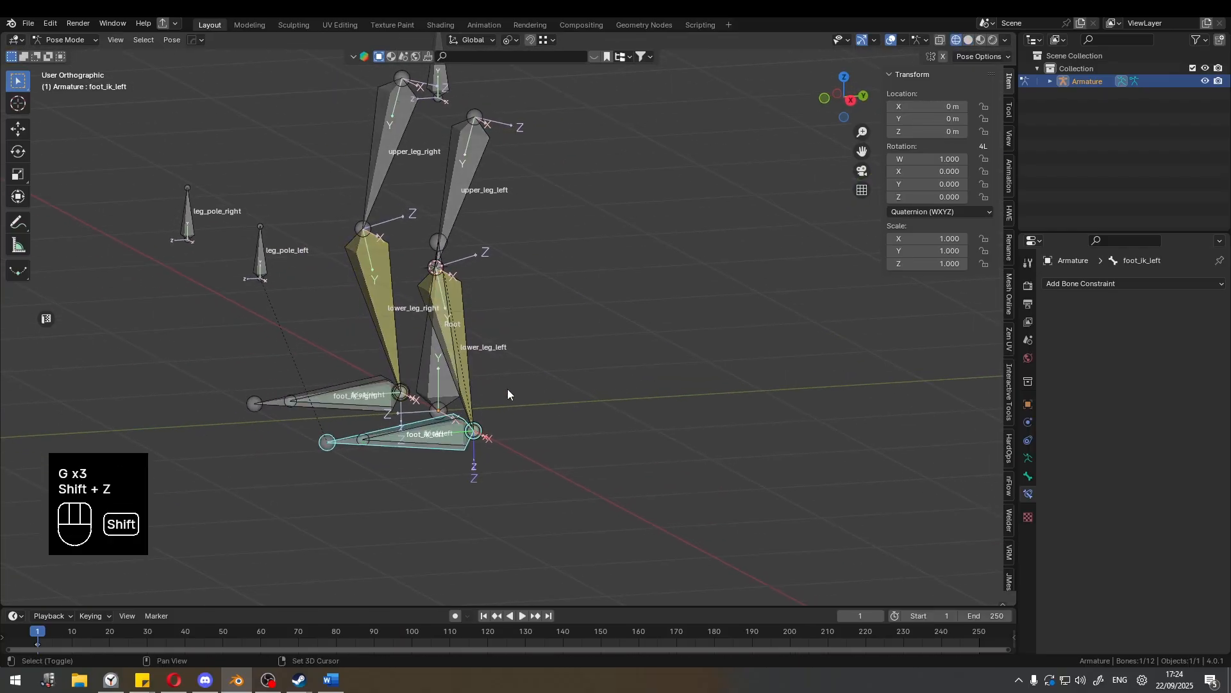
key(g)
right_click(513, 325)
key(shift+z)
middle_drag(507, 321, 581, 375)
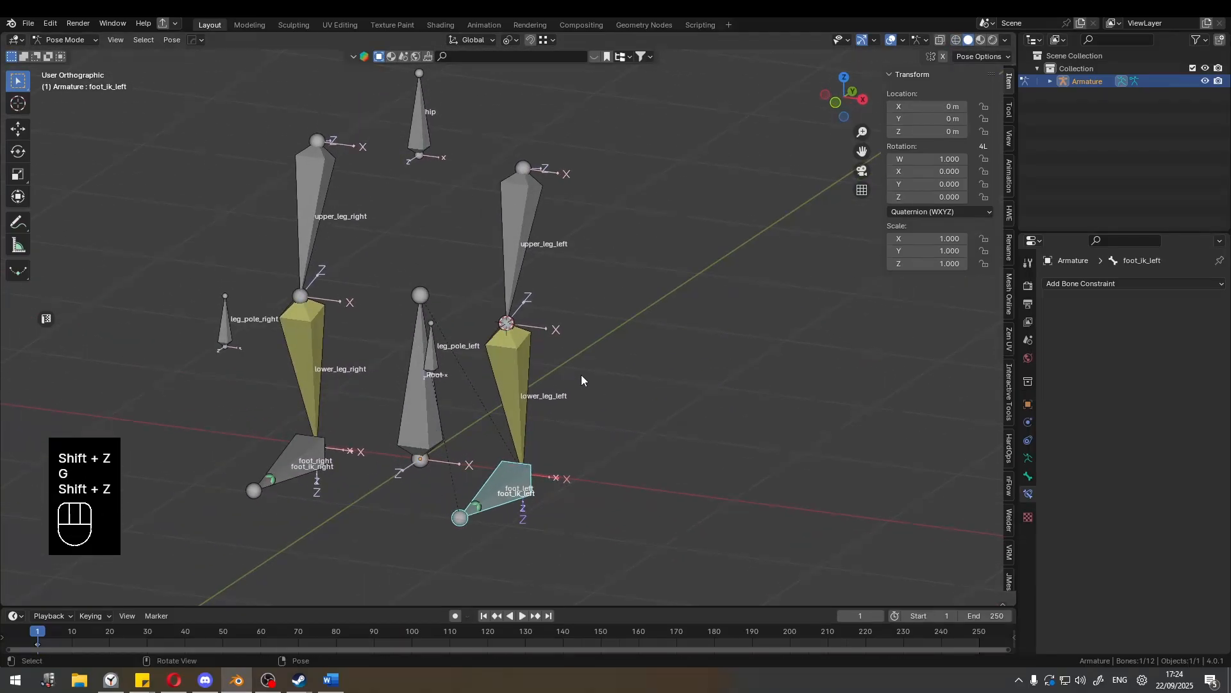